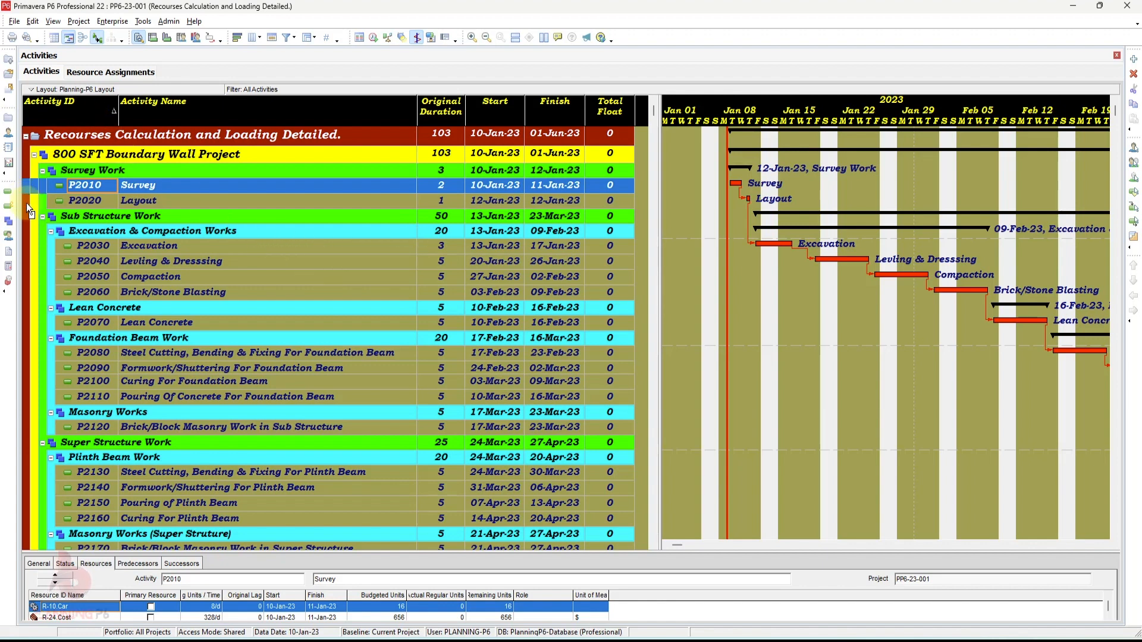
# - Open the Resource Assignments view
pyautogui.click(11, 237)
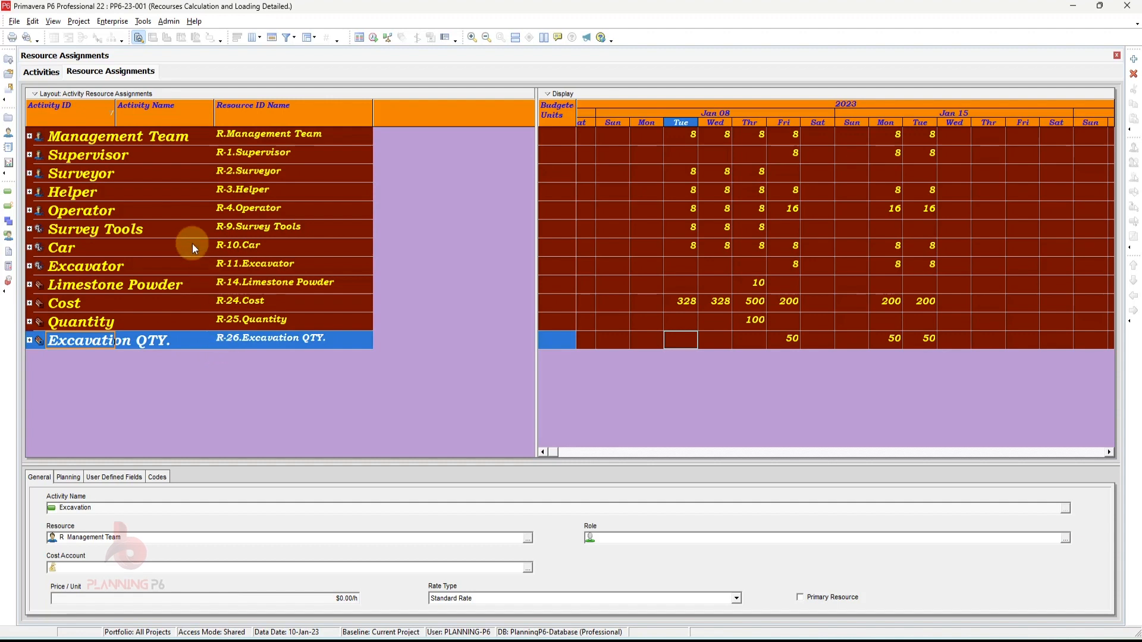
pyautogui.rightClick(384, 208)
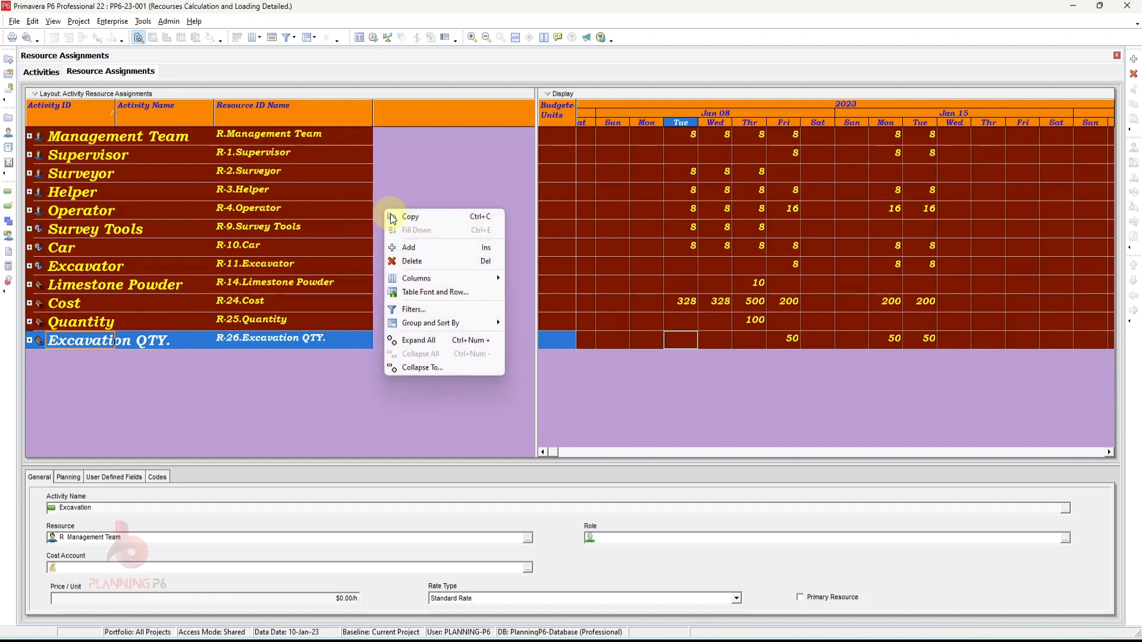
pyautogui.moveTo(416, 285)
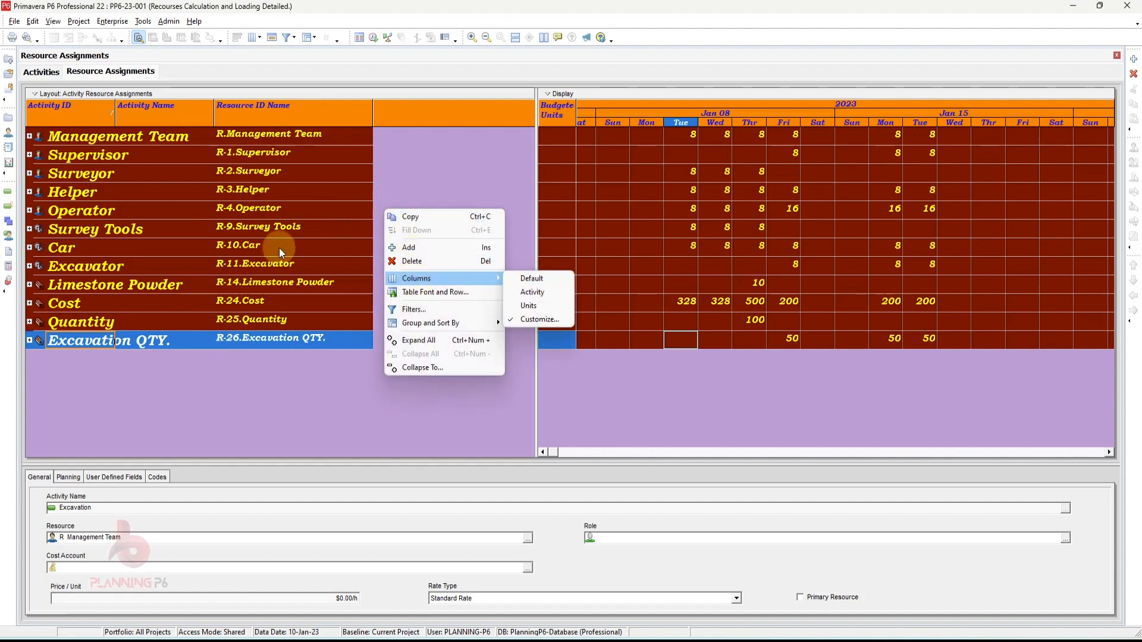
pyautogui.click(277, 418)
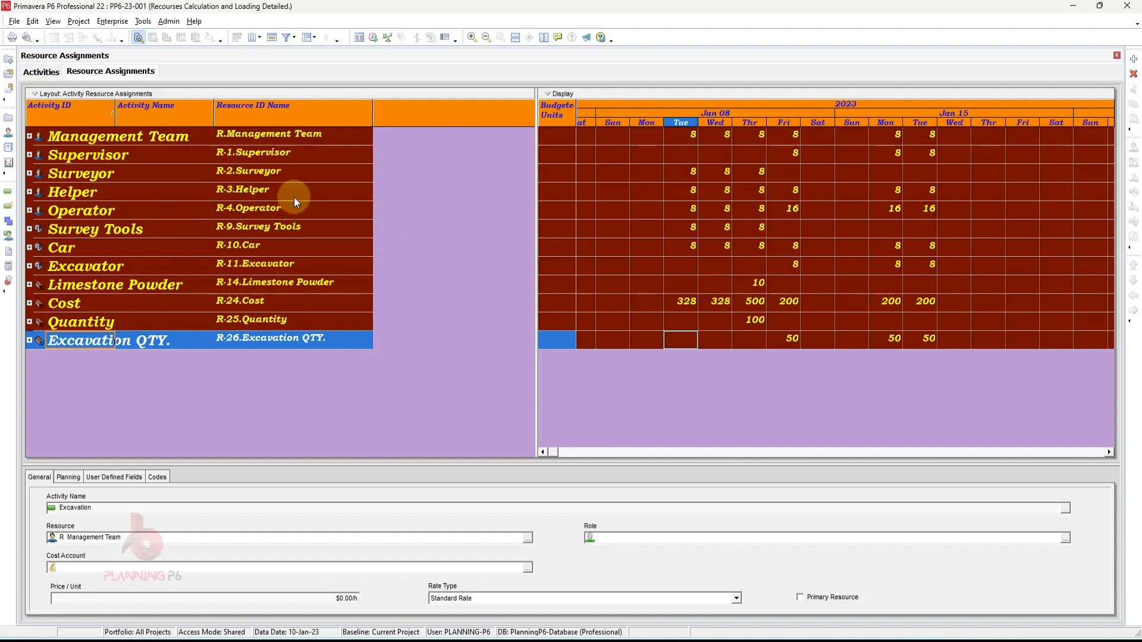
# - Open the layout's filter settings and close them without changes
pyautogui.click(119, 93)
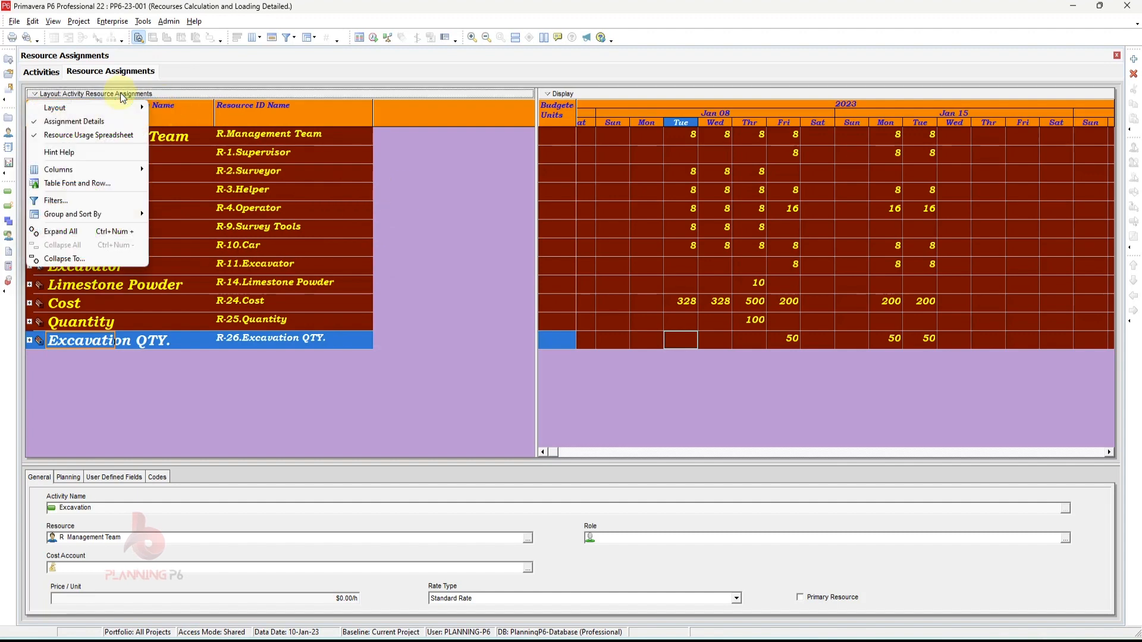
pyautogui.moveTo(98, 109)
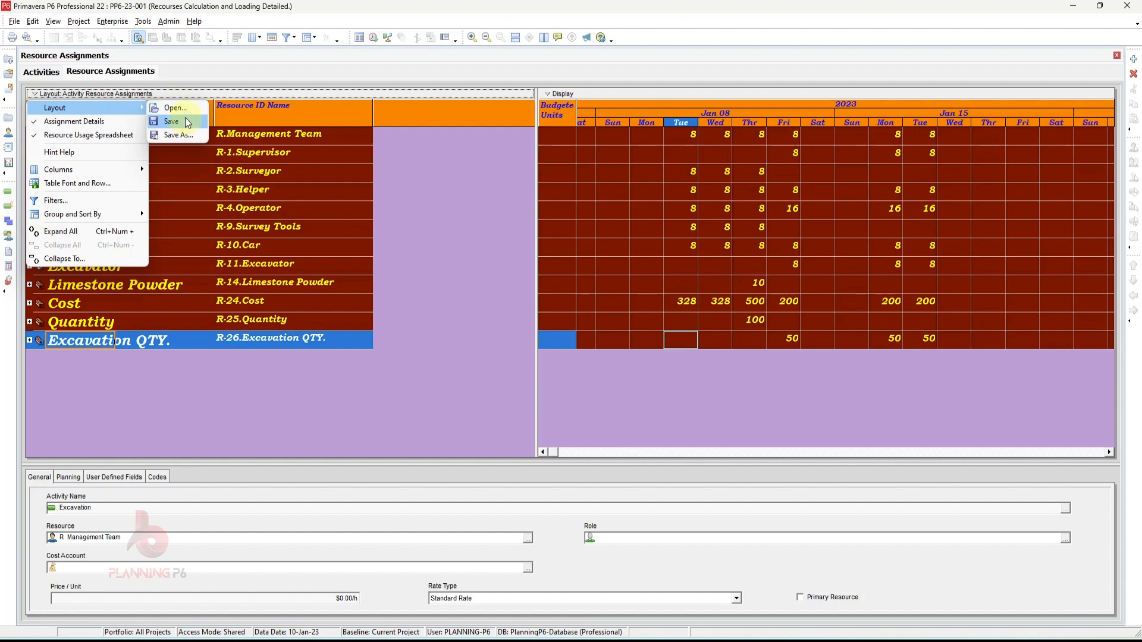
pyautogui.moveTo(77, 175)
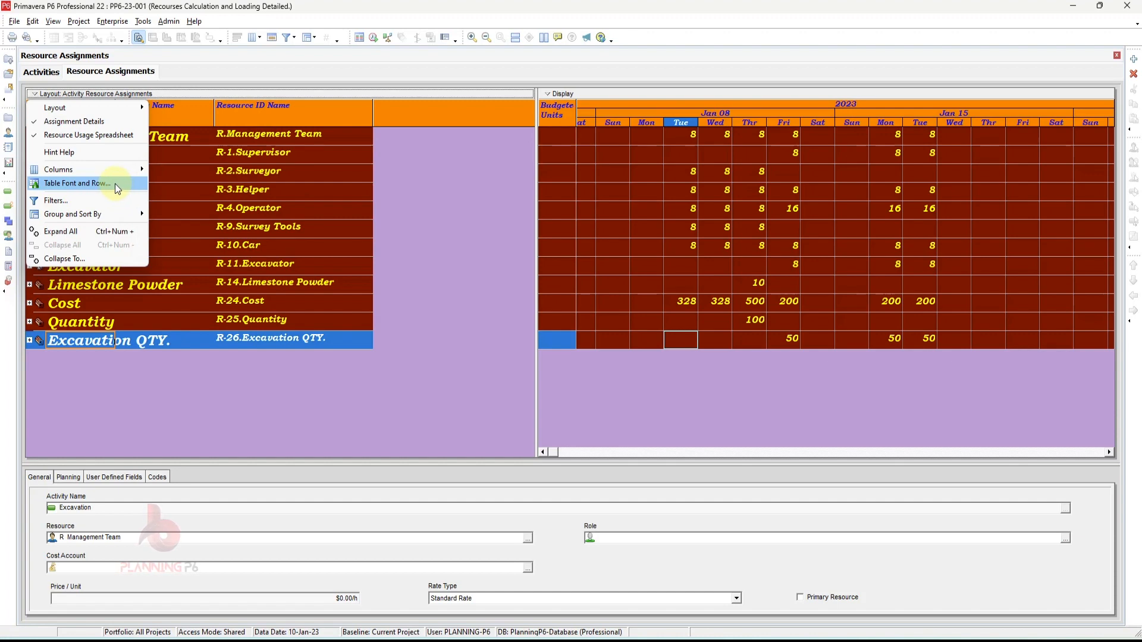
pyautogui.click(101, 201)
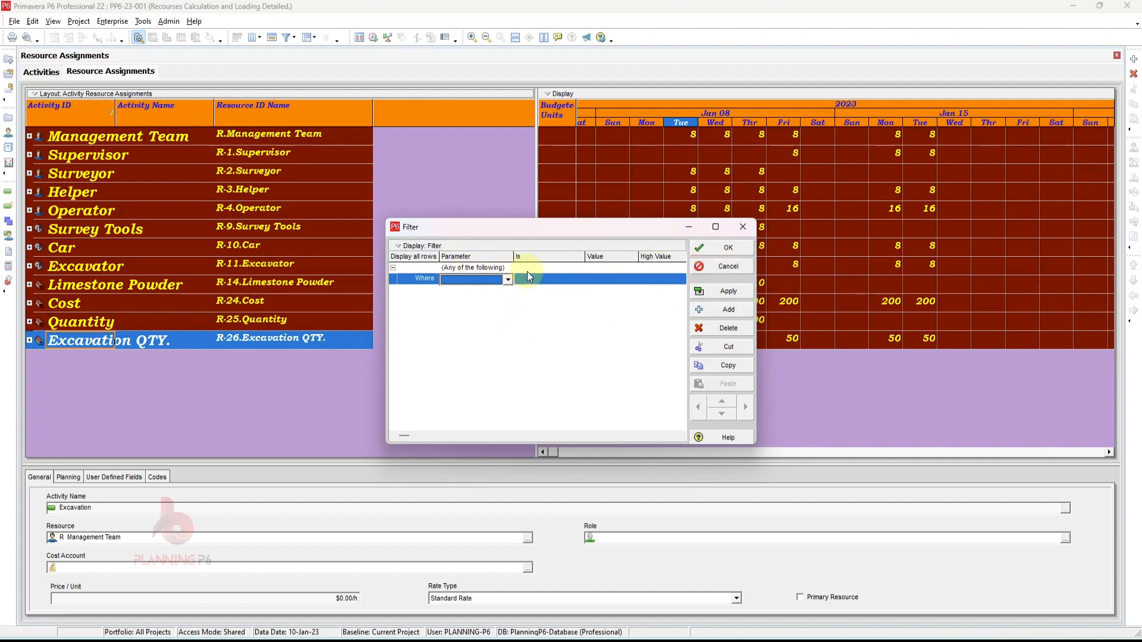
pyautogui.click(743, 226)
# - Group the resource assignments by Role
pyautogui.rightClick(288, 232)
pyautogui.moveTo(333, 347)
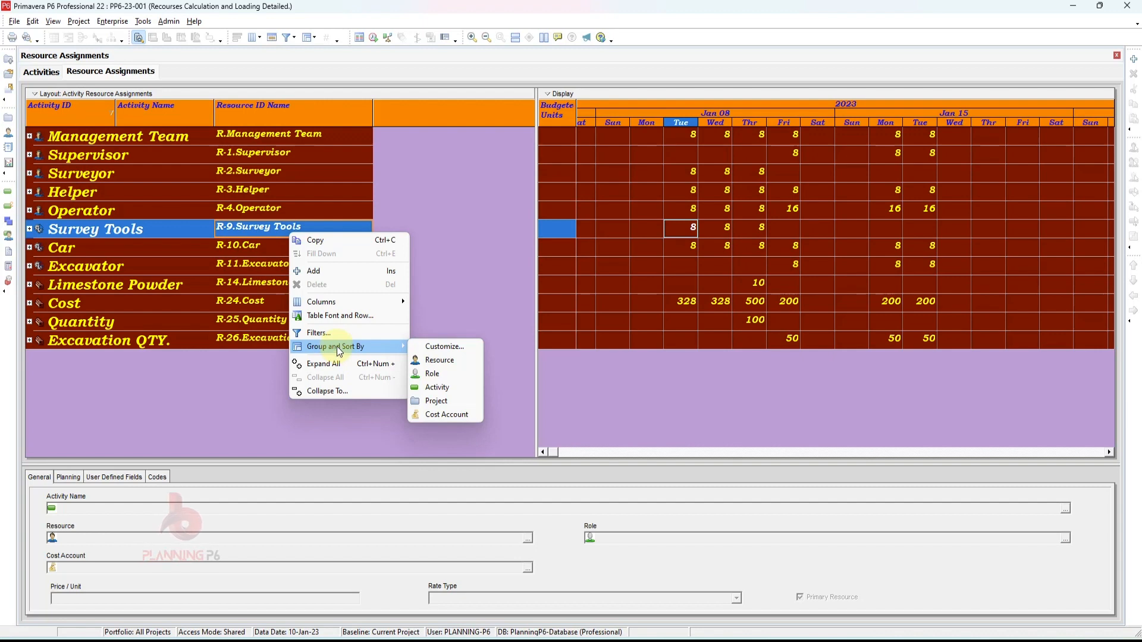
pyautogui.click(422, 364)
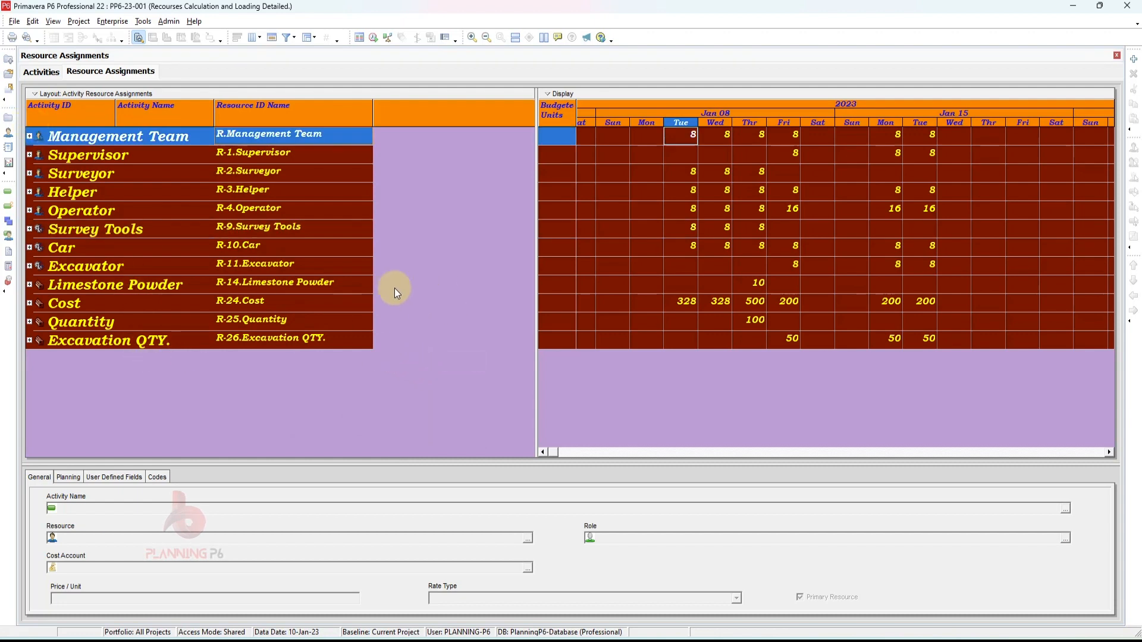
pyautogui.rightClick(445, 264)
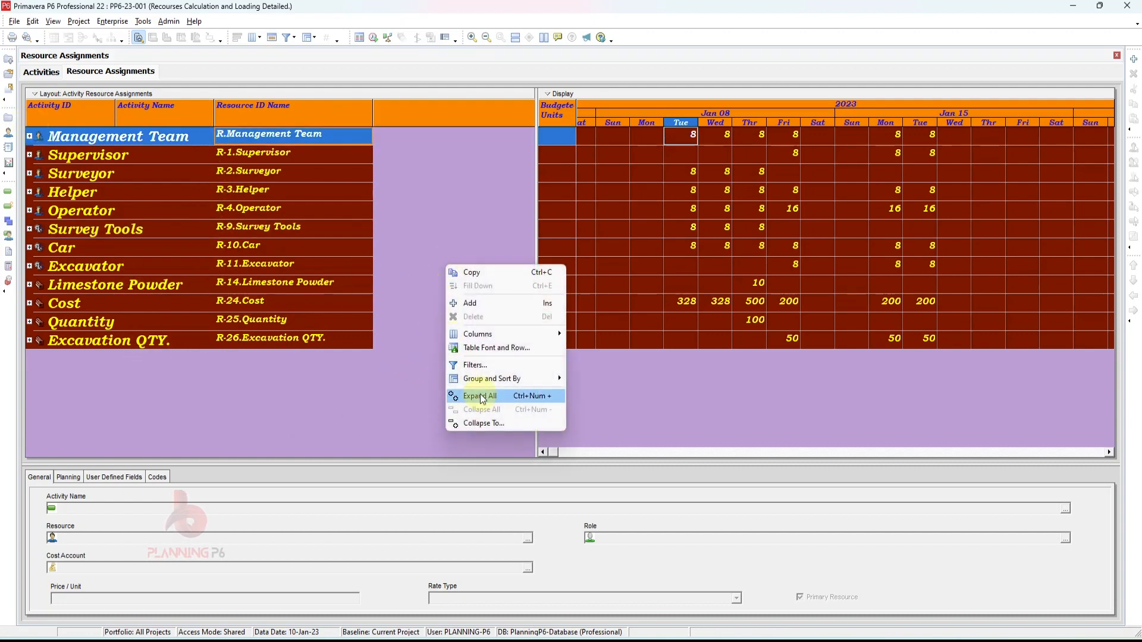
pyautogui.moveTo(494, 379)
pyautogui.click(587, 406)
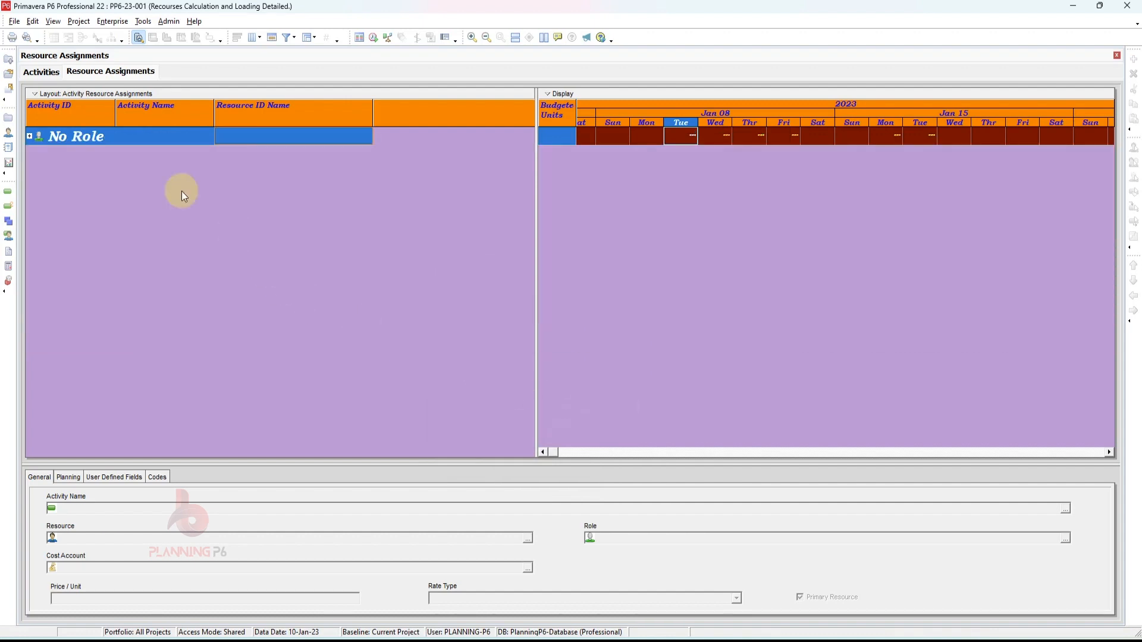
# - Group the assignments by Activity and expand all grouping bands to review them
pyautogui.rightClick(216, 191)
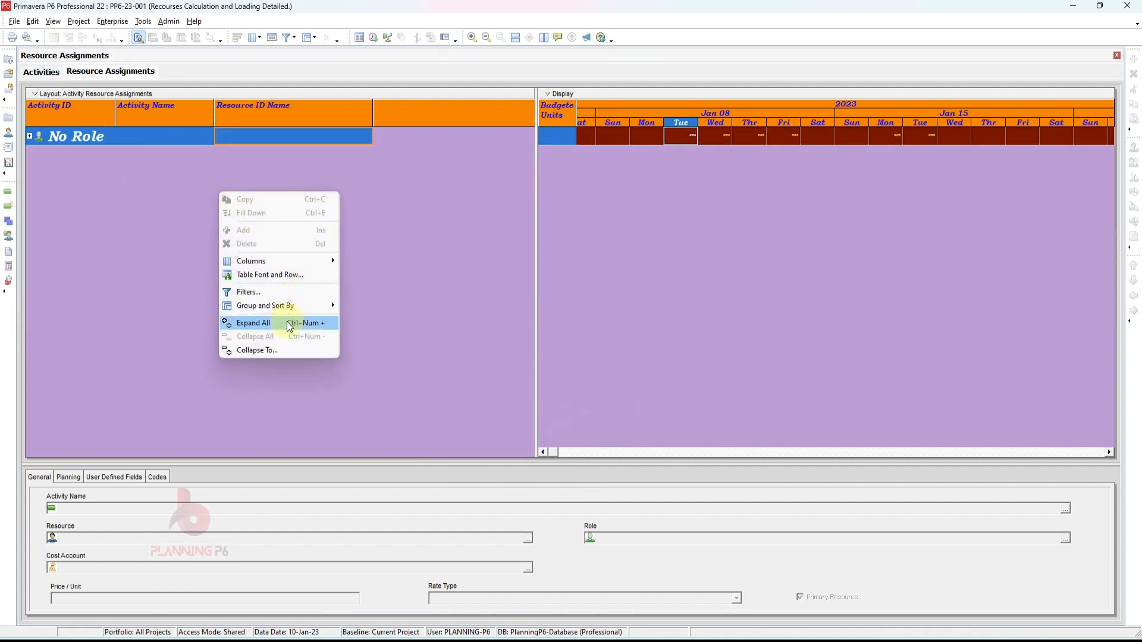
pyautogui.moveTo(312, 306)
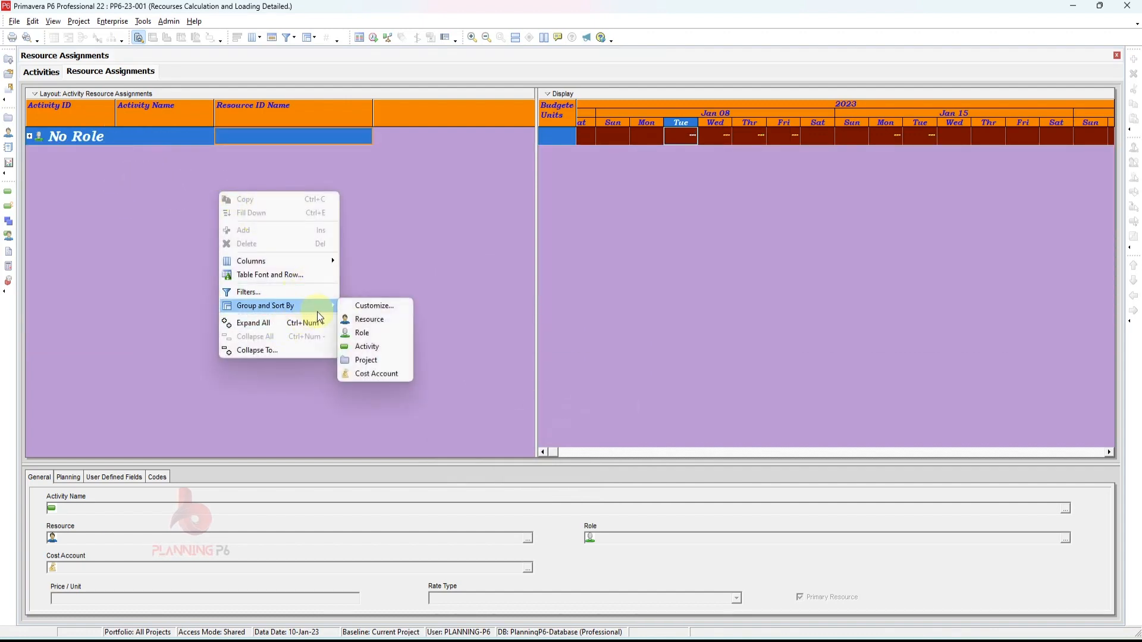
pyautogui.click(369, 348)
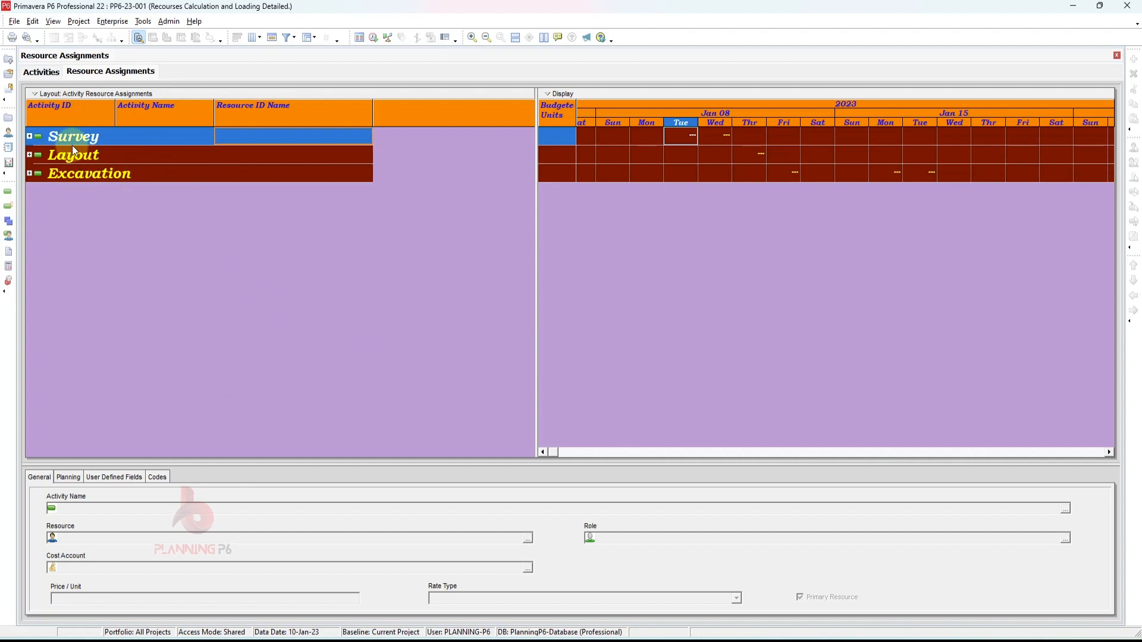
pyautogui.rightClick(160, 204)
pyautogui.click(195, 345)
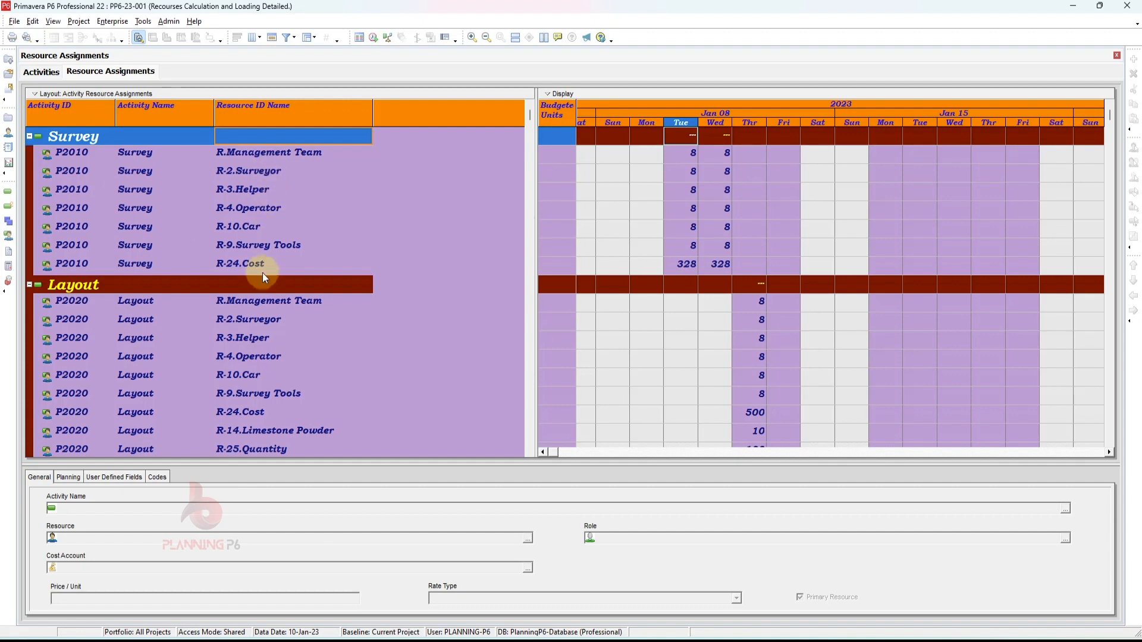
pyautogui.scroll(-2, 262, 278)
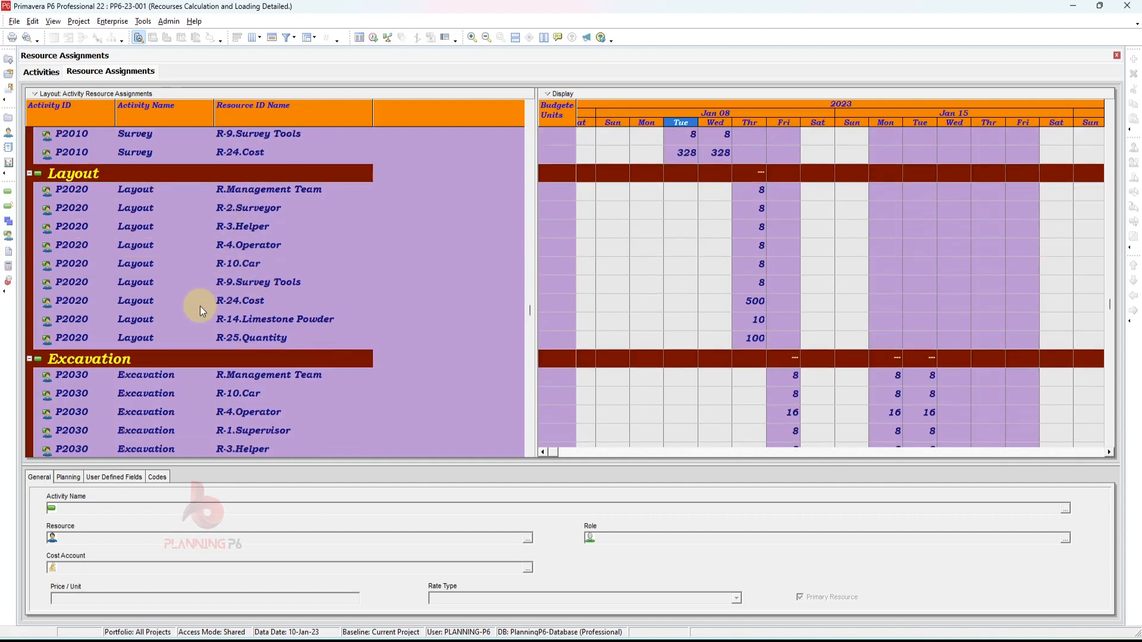
pyautogui.scroll(-2, 200, 309)
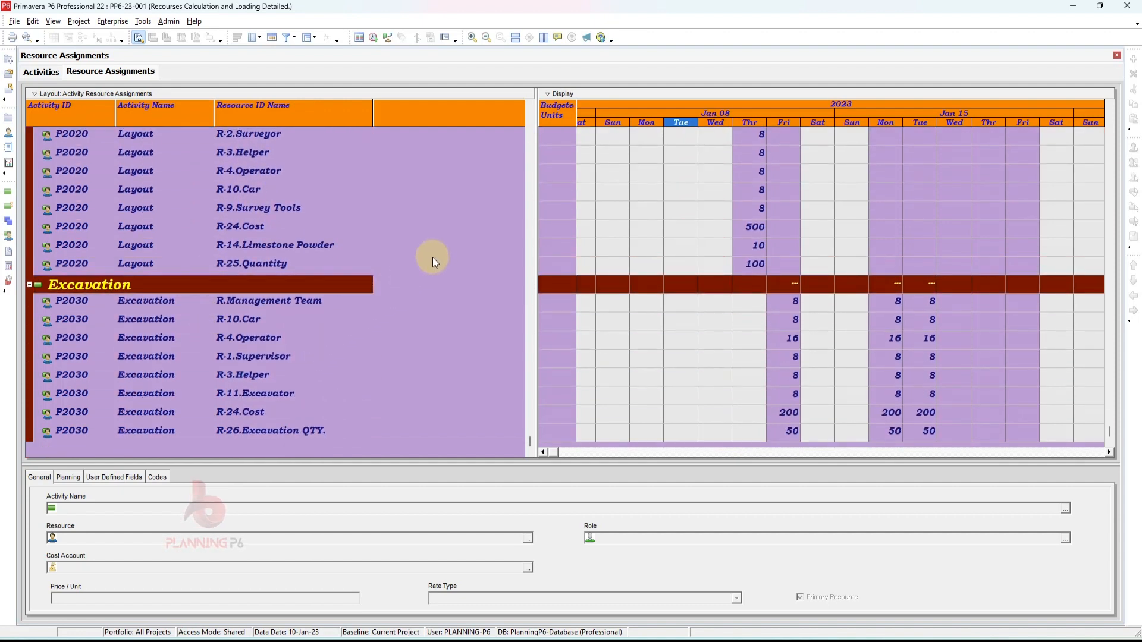
pyautogui.scroll(3, 397, 257)
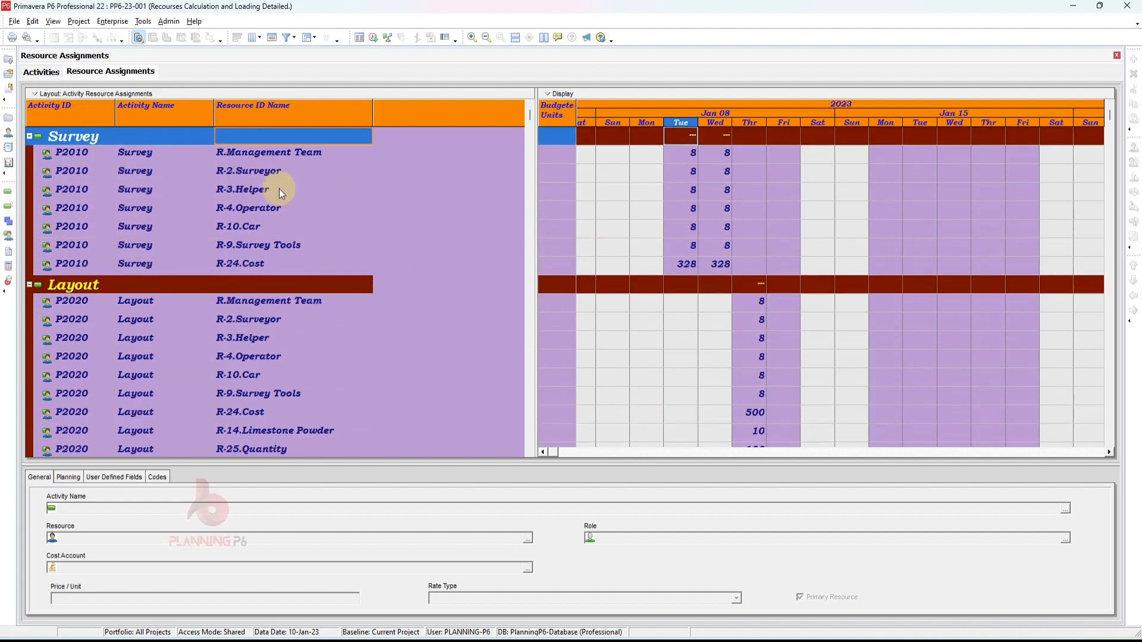
# - Group the assignments by Project
pyautogui.rightClick(323, 176)
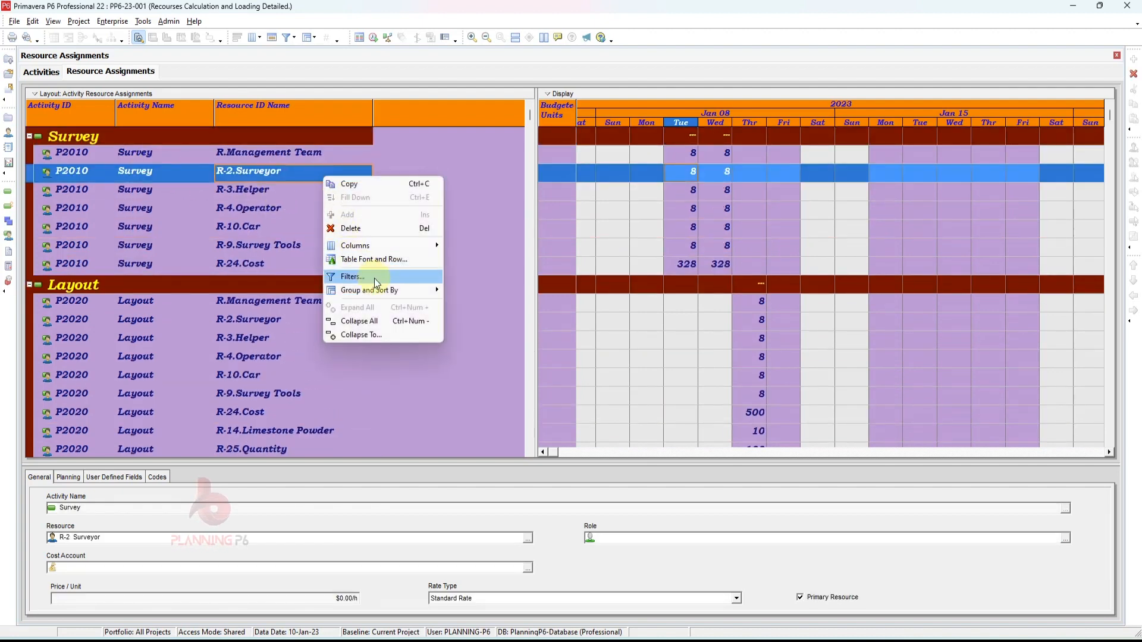
pyautogui.moveTo(393, 293)
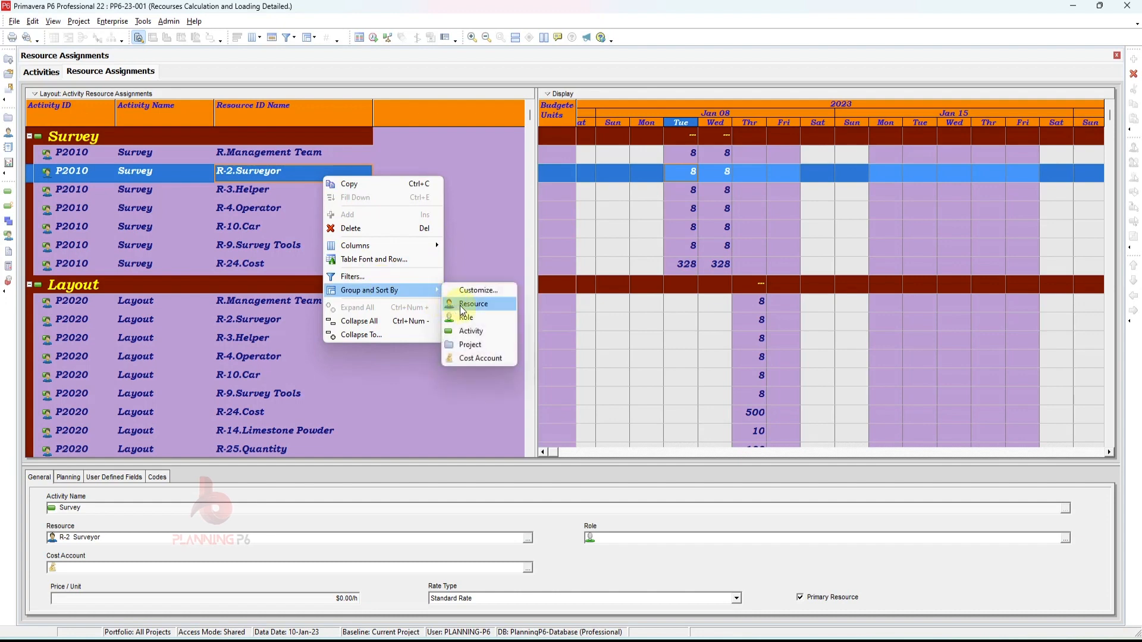
pyautogui.click(469, 344)
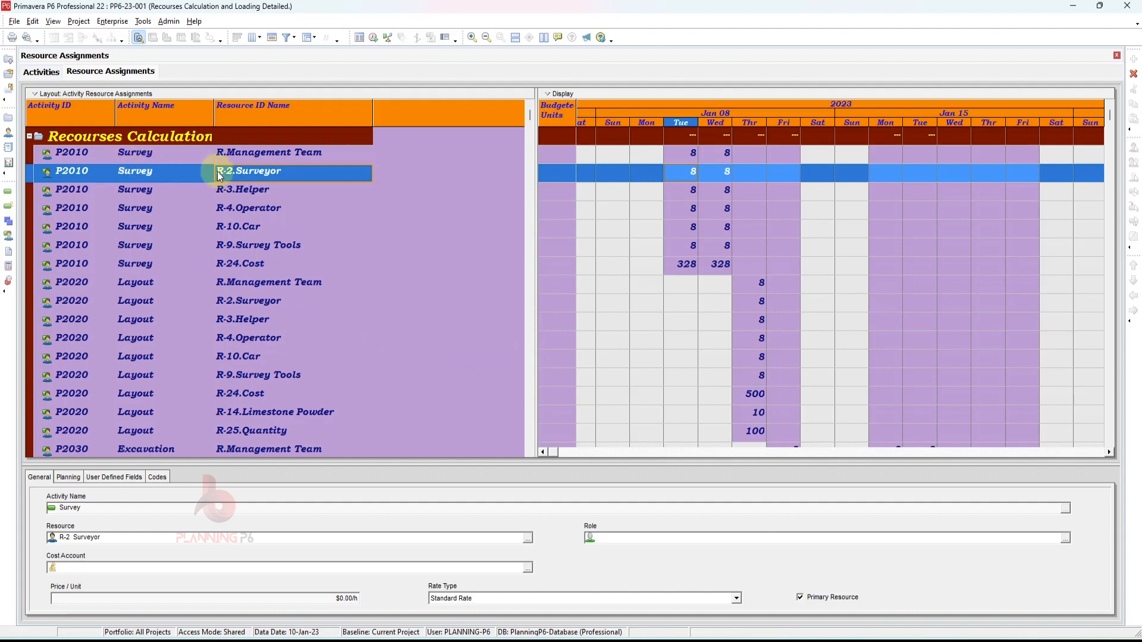
pyautogui.scroll(-3, 241, 274)
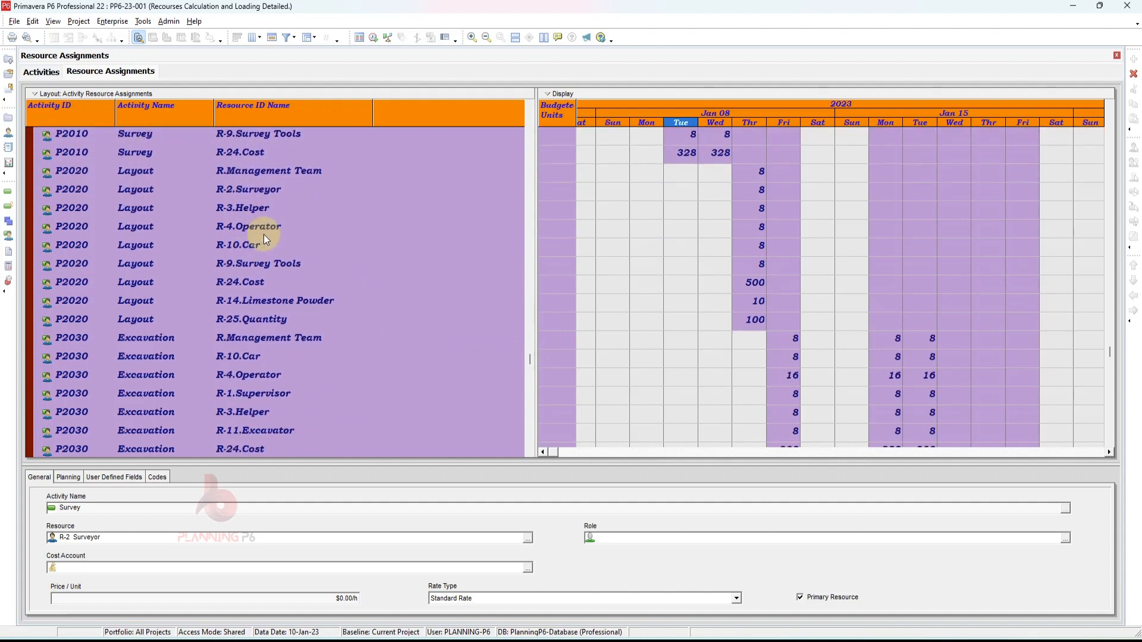
pyautogui.scroll(3, 330, 236)
# - Group the assignments by Resource
pyautogui.rightClick(316, 226)
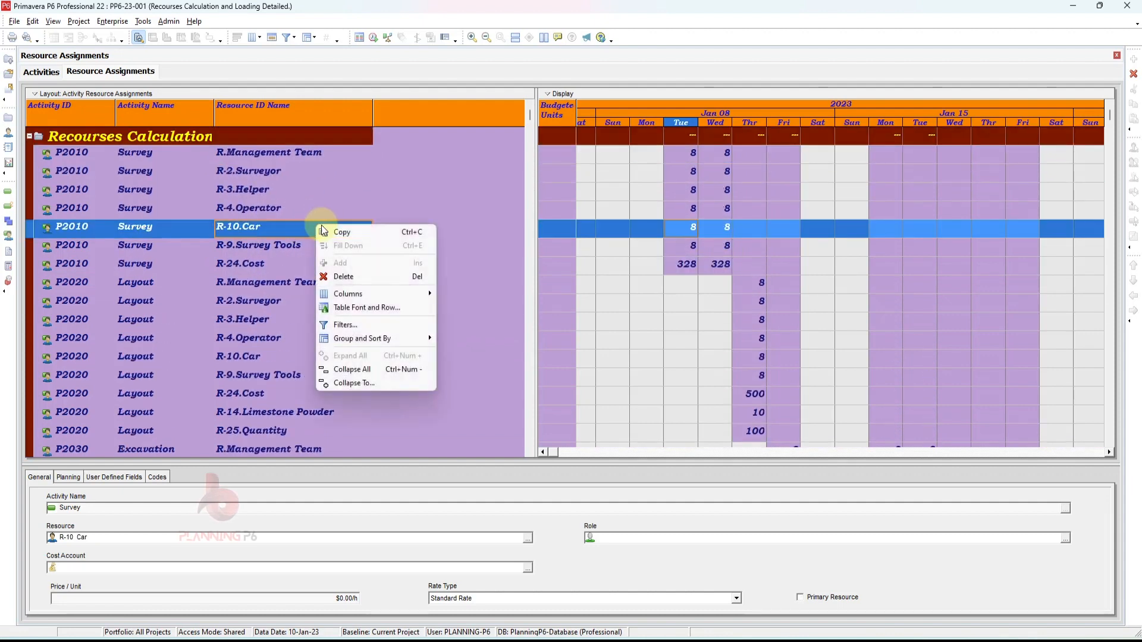
pyautogui.moveTo(377, 334)
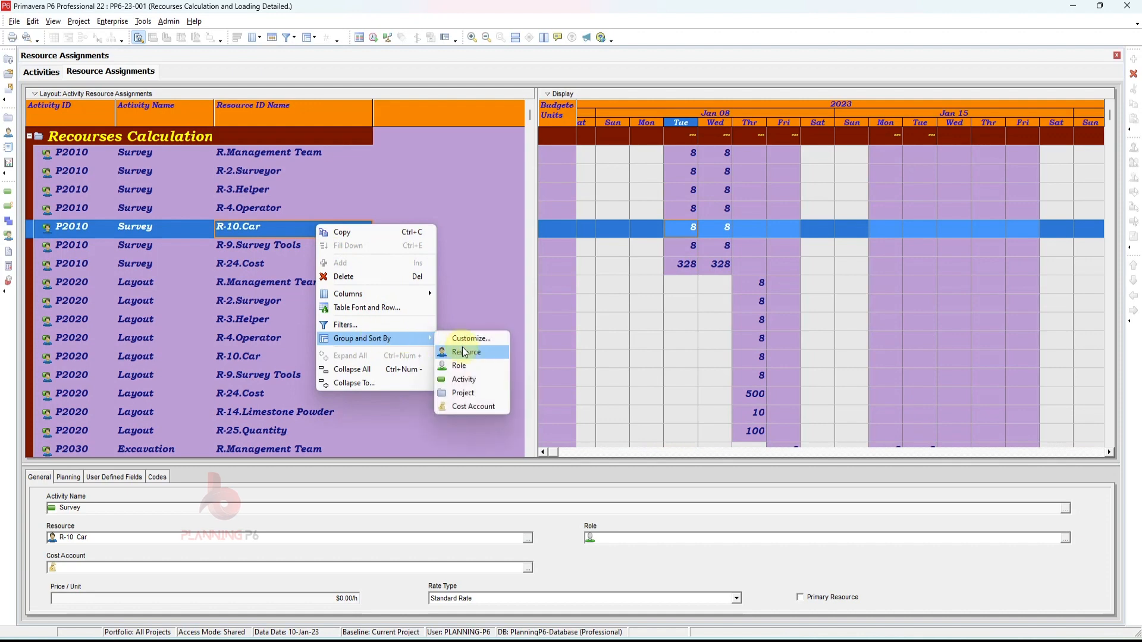
pyautogui.click(464, 351)
pyautogui.scroll(2, 291, 265)
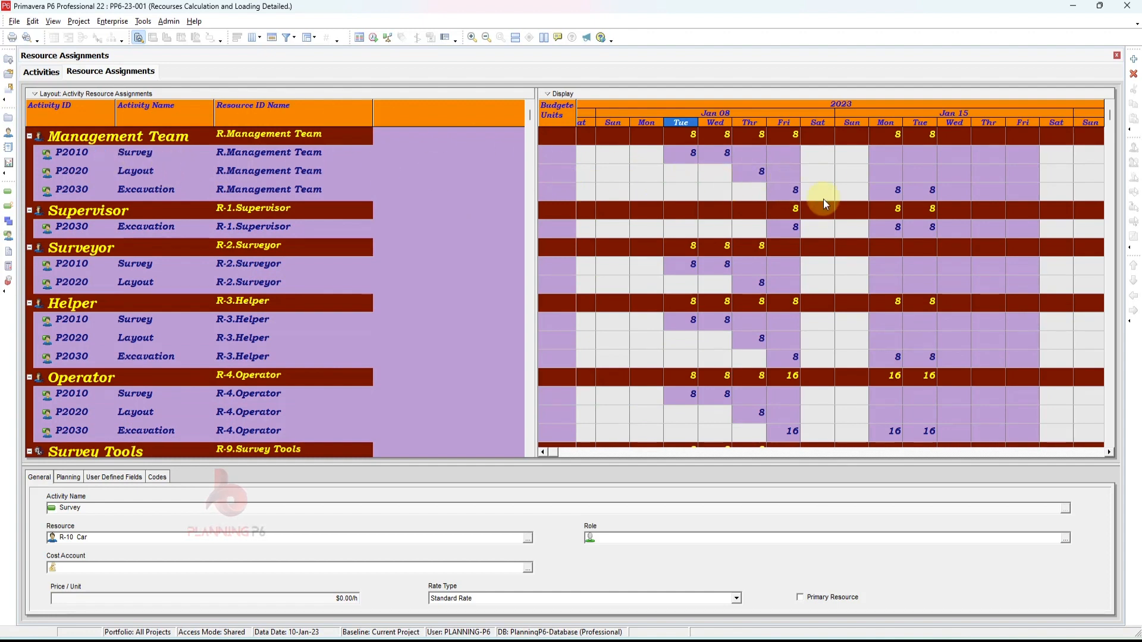
# - Collapse the grouping bands to the top resource level with Collapse To
pyautogui.rightClick(335, 157)
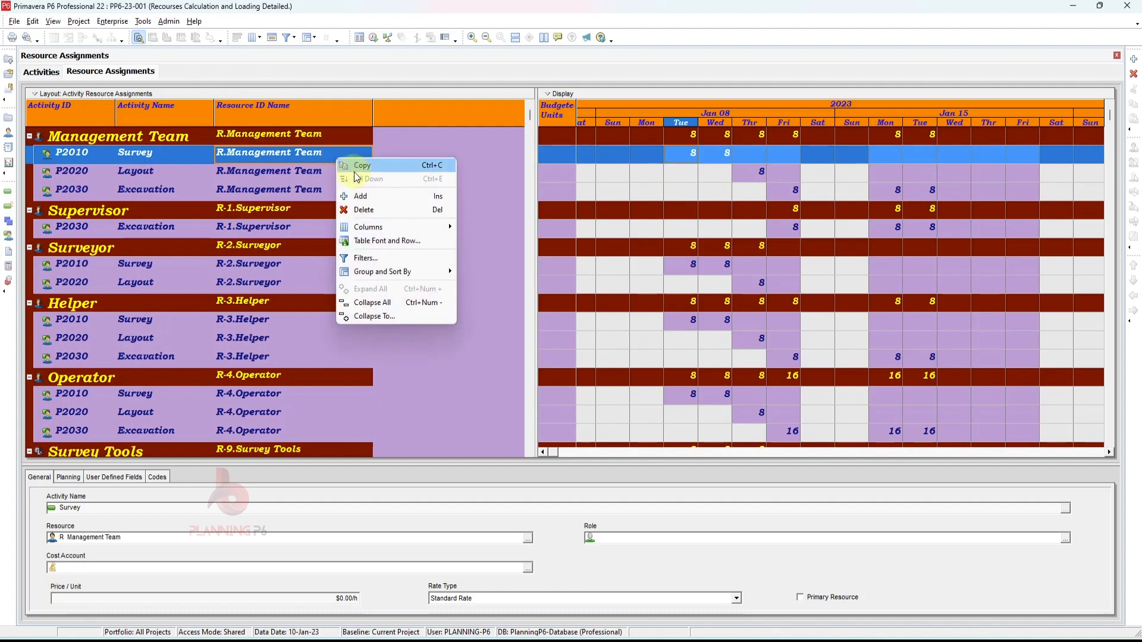
pyautogui.click(377, 315)
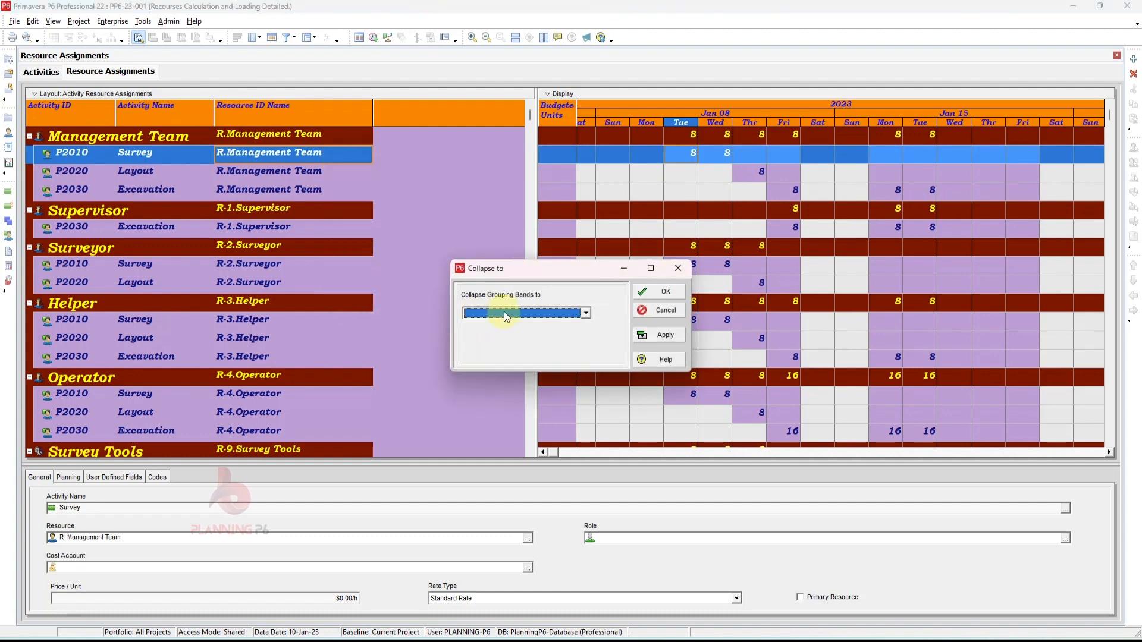
pyautogui.click(505, 313)
pyautogui.click(578, 328)
pyautogui.click(648, 334)
pyautogui.click(662, 298)
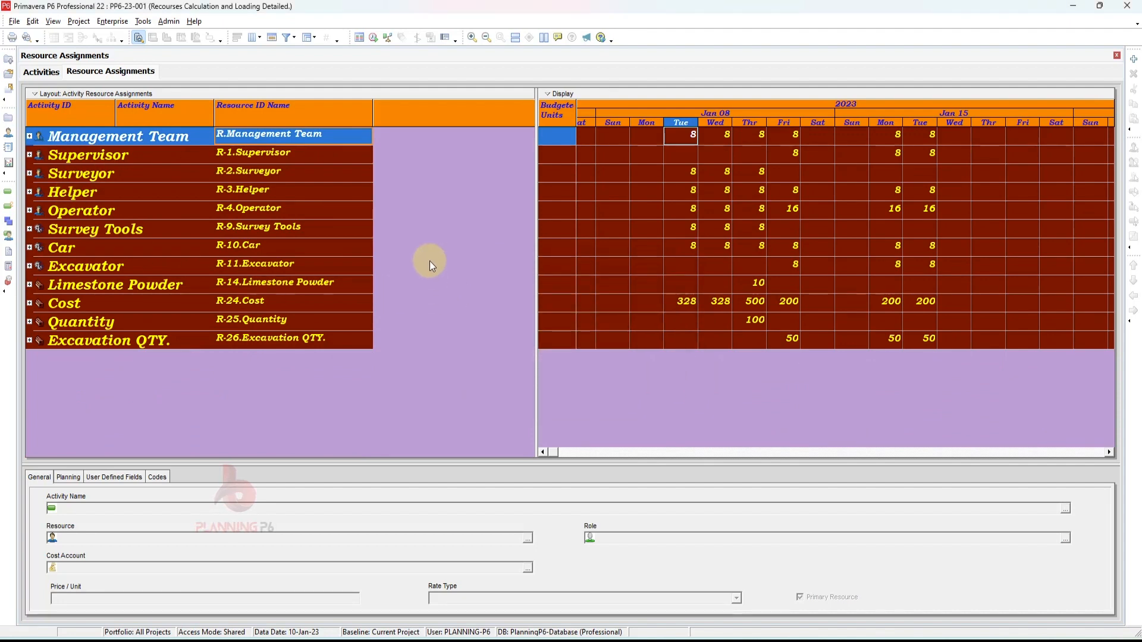
# - Open the timescale settings of the resource usage spreadsheet
pyautogui.click(544, 456)
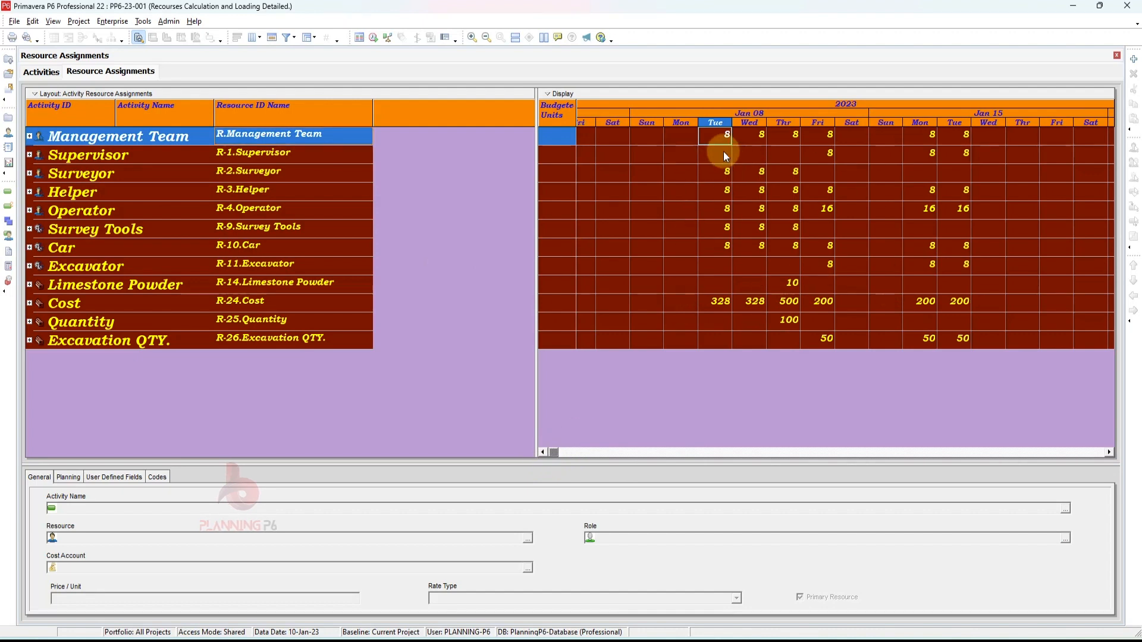
pyautogui.click(720, 191)
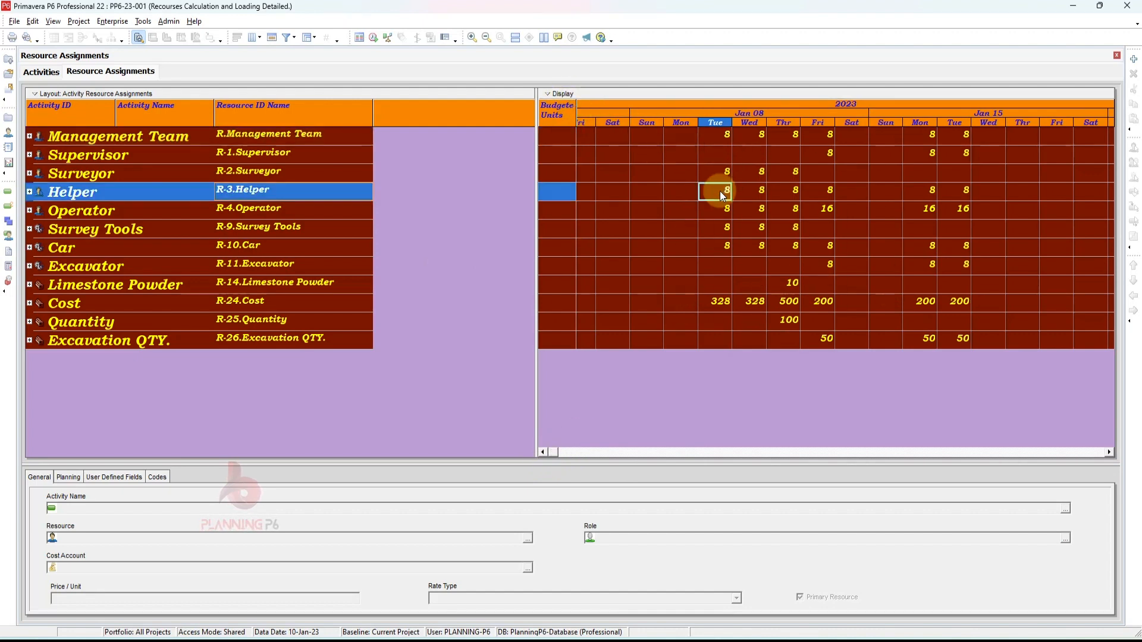
pyautogui.rightClick(720, 191)
pyautogui.click(765, 200)
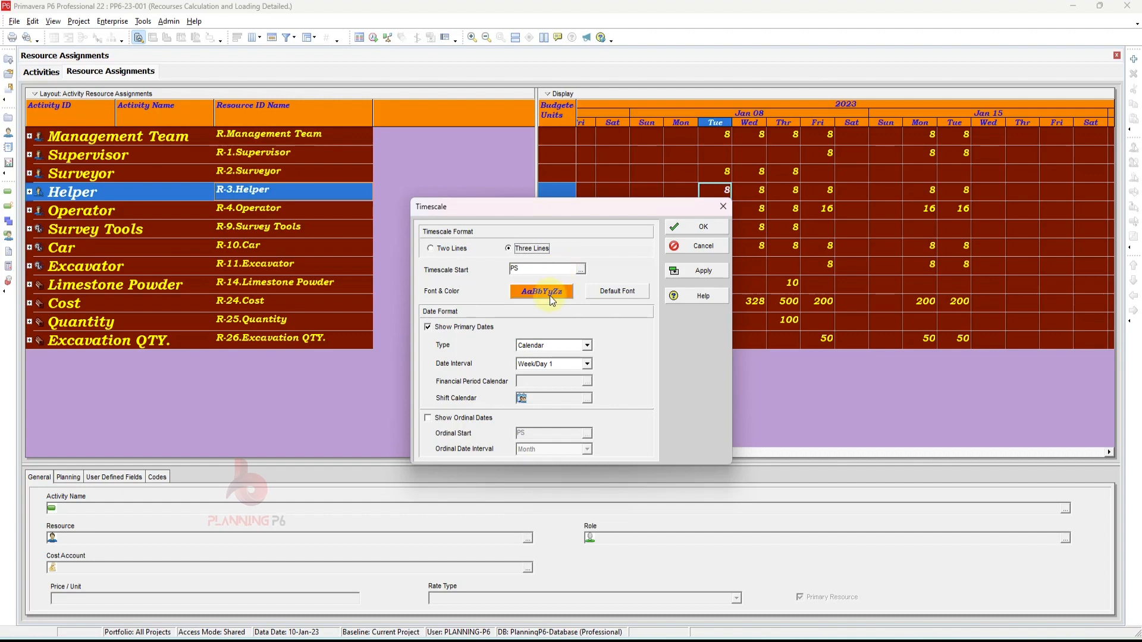
# - Keep the timescale type as Calendar and apply a Year/Quarter date interval
pyautogui.click(587, 346)
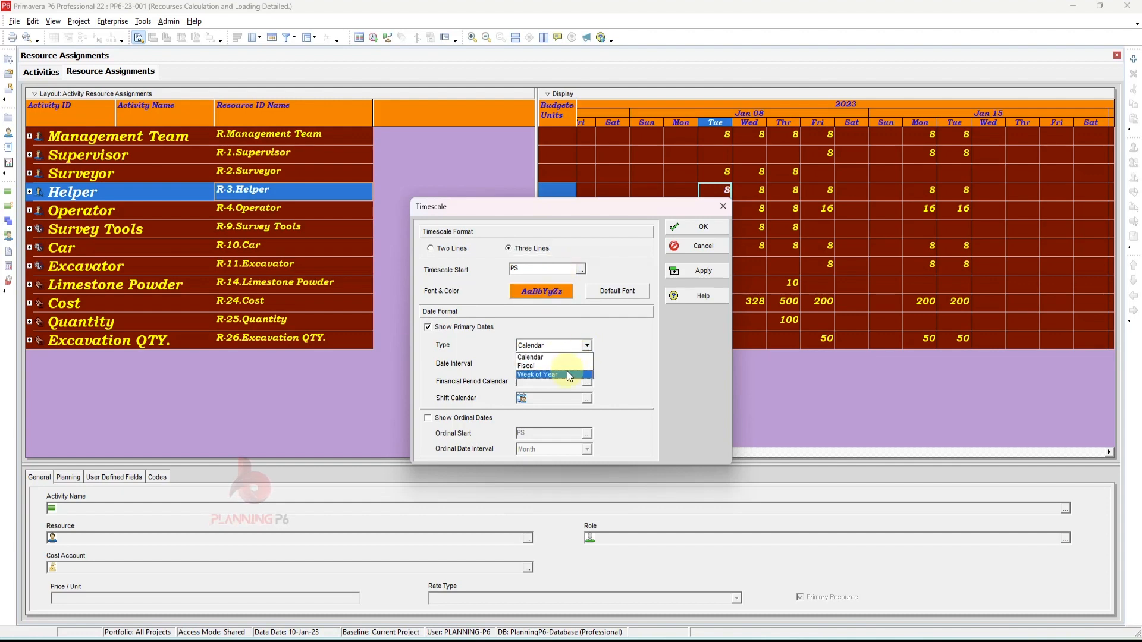
pyautogui.click(544, 347)
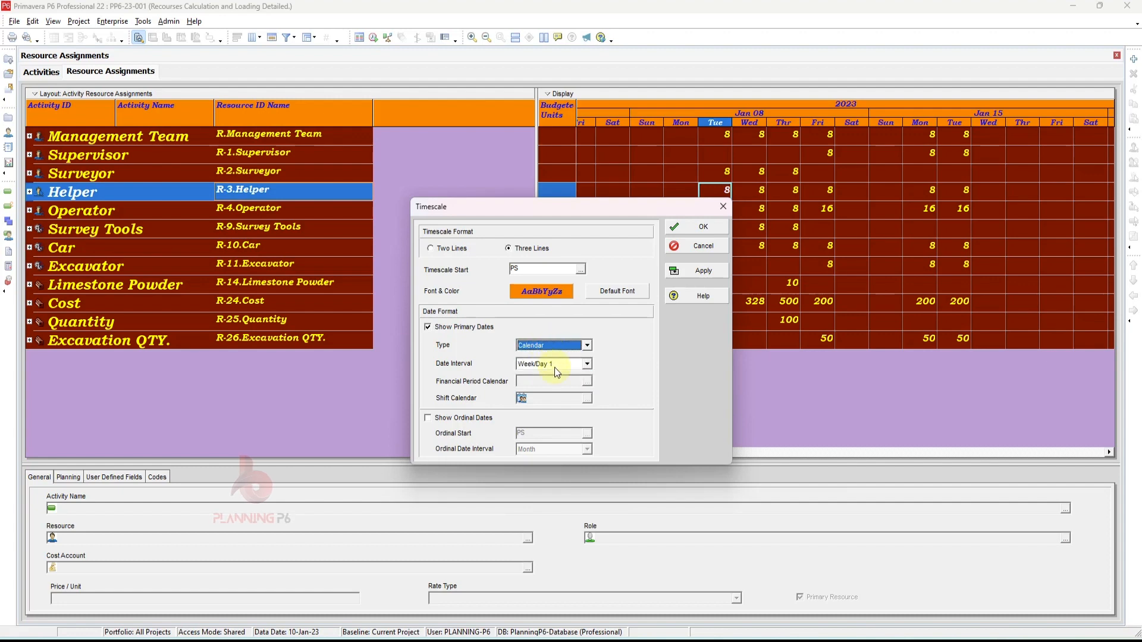
pyautogui.click(560, 362)
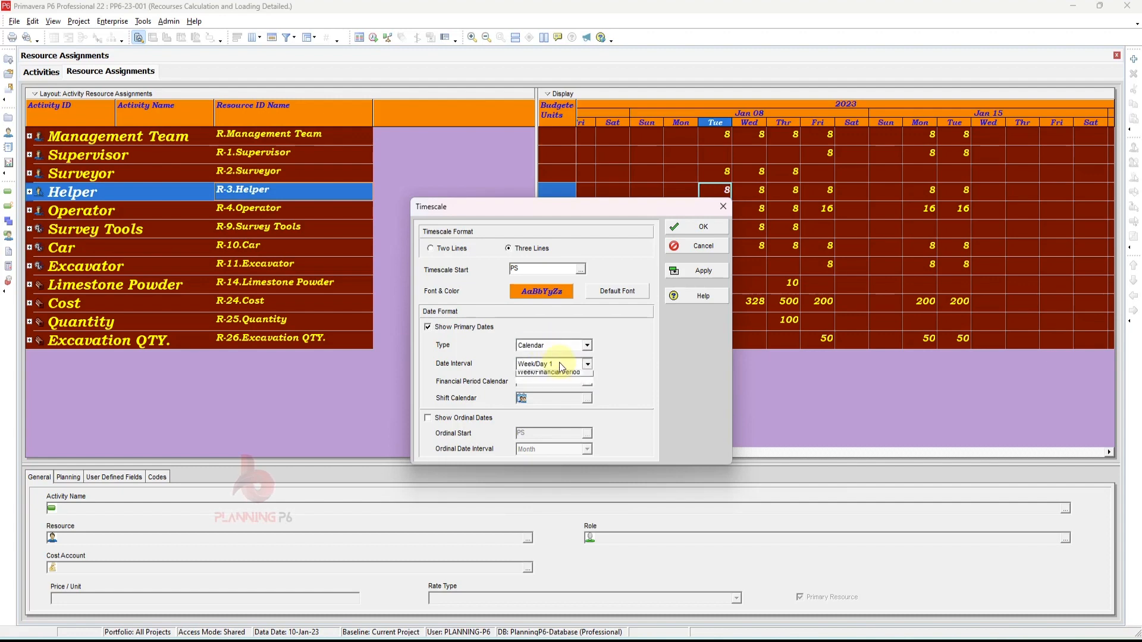
pyautogui.scroll(1, 553, 396)
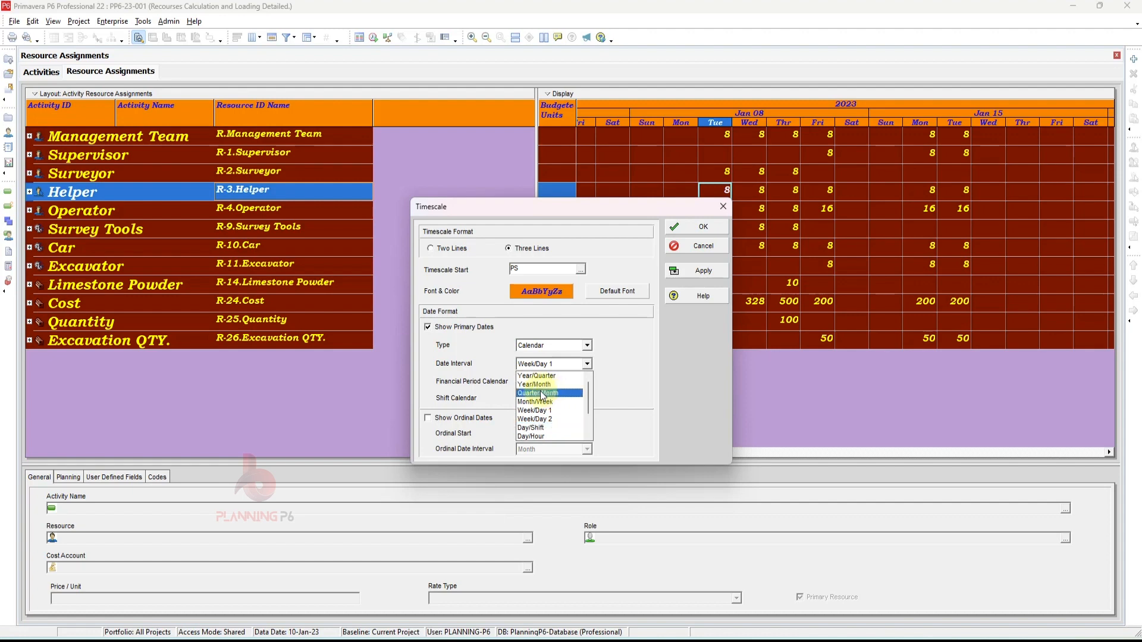
pyautogui.click(542, 383)
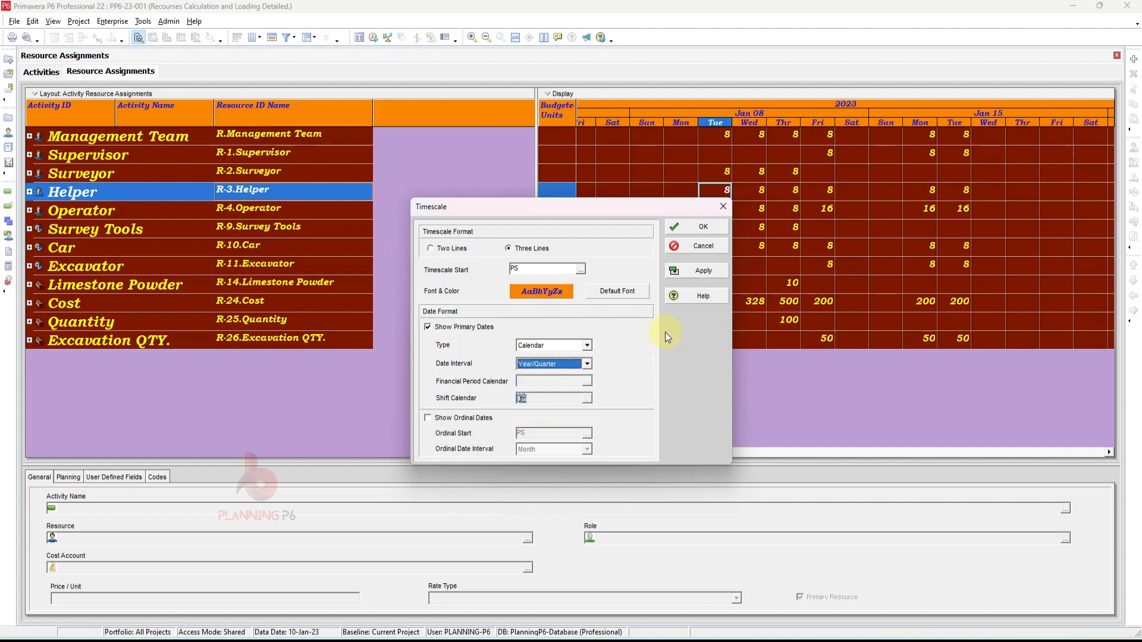
pyautogui.click(690, 273)
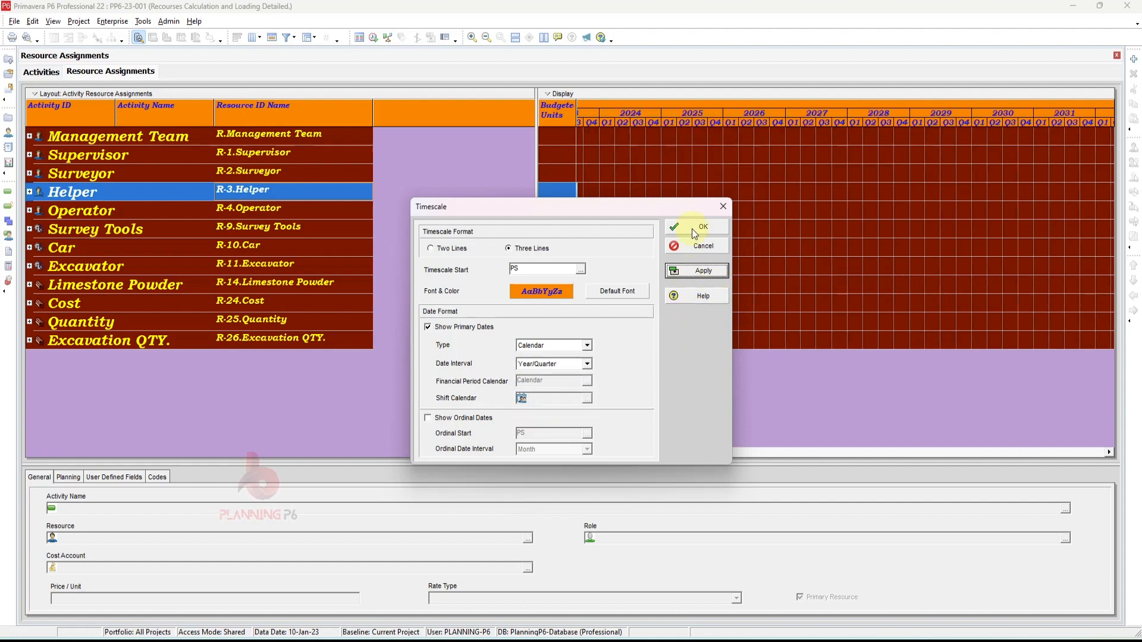
# - Switch the timescale date interval to Year/Month, apply it and close the dialog
pyautogui.click(562, 364)
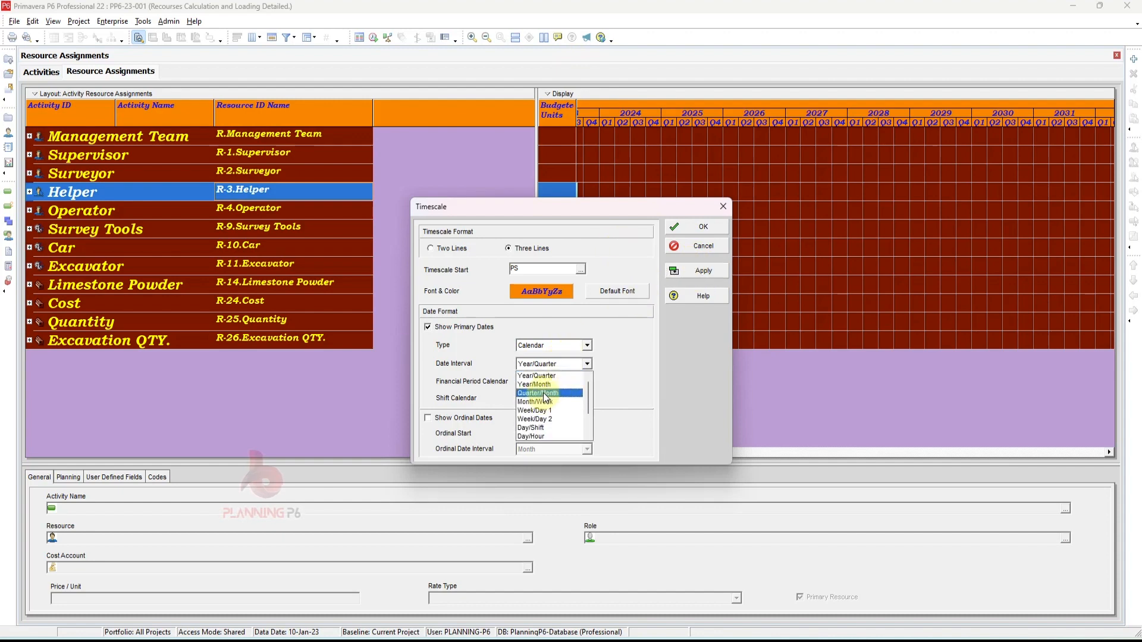
pyautogui.click(545, 385)
pyautogui.click(690, 272)
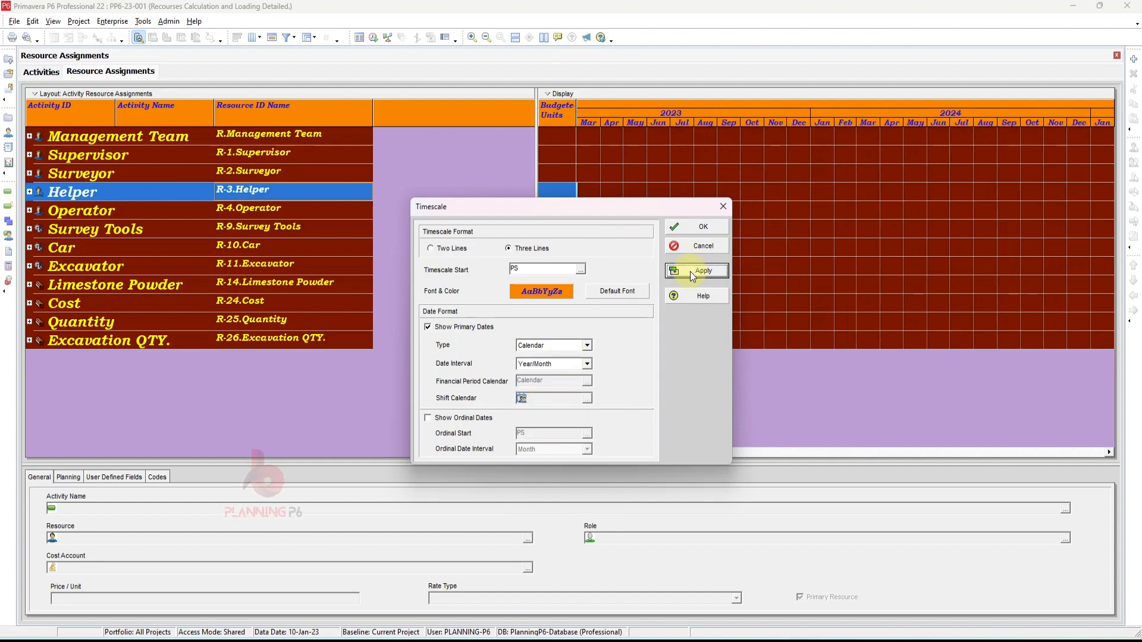
pyautogui.click(694, 232)
# - Scroll the timescale back and widen the monthly columns of the usage spreadsheet
pyautogui.click(541, 451)
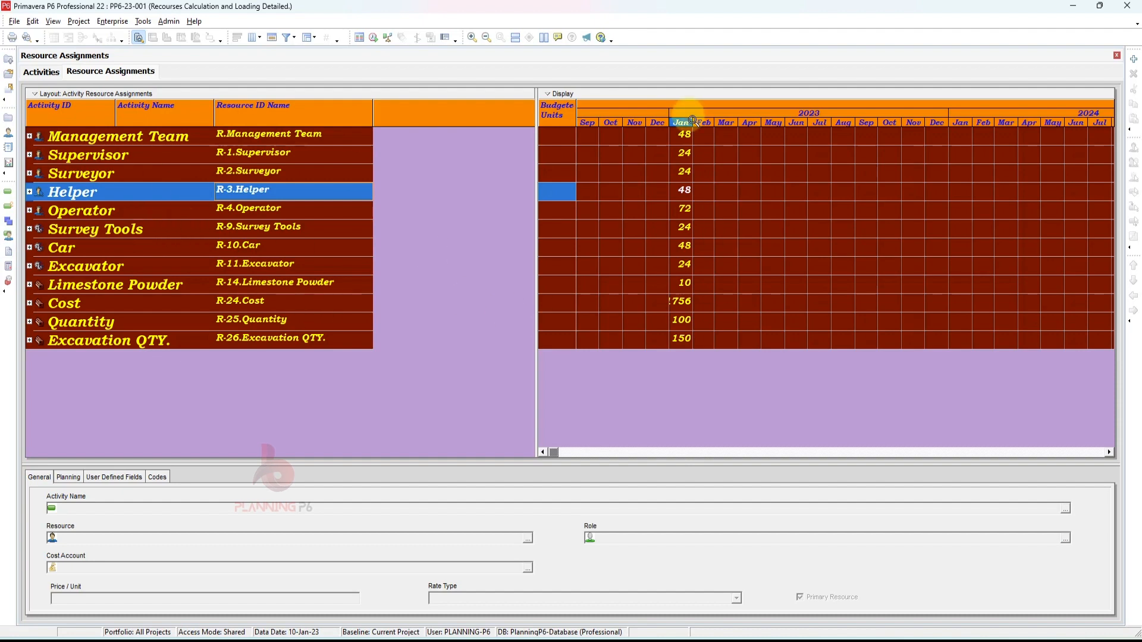
pyautogui.moveTo(711, 118); pyautogui.dragTo(732, 119)
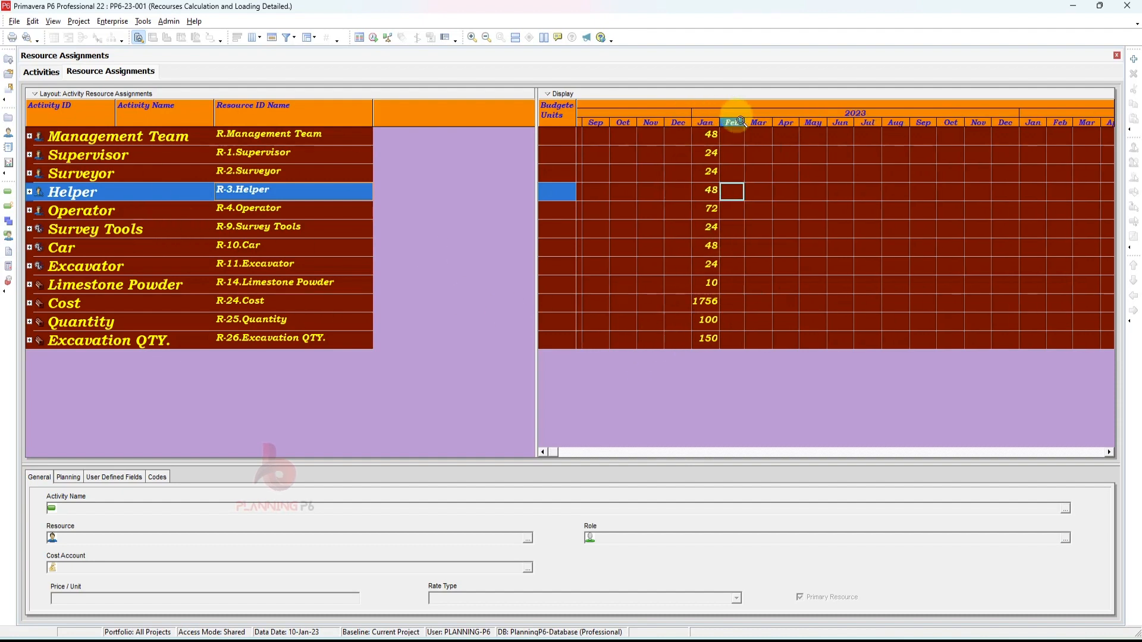
pyautogui.rightClick(678, 264)
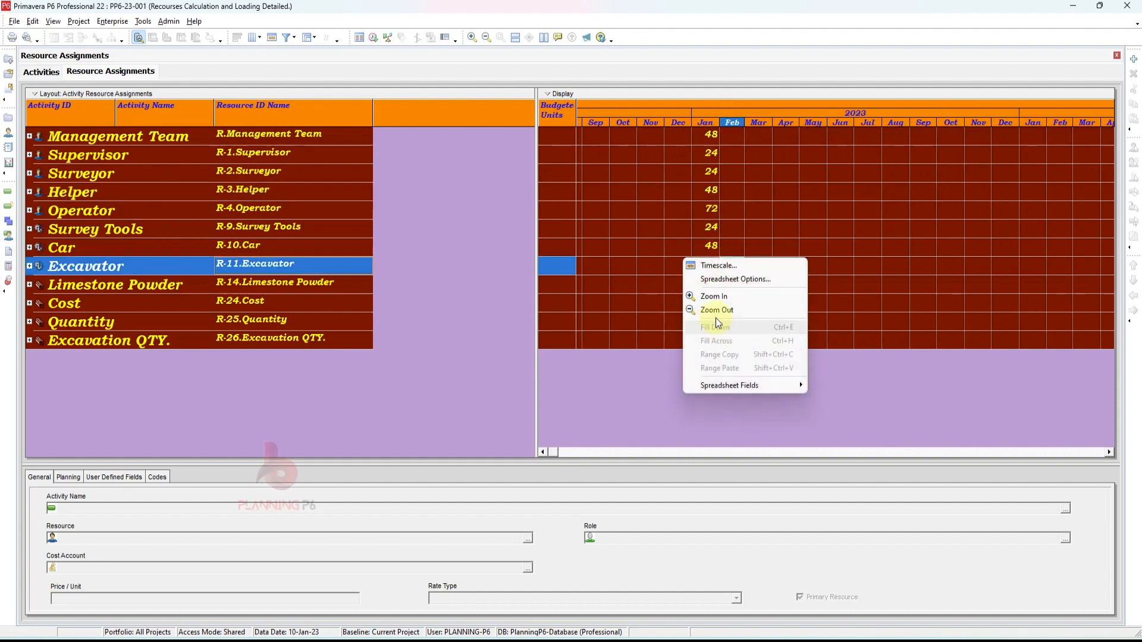
pyautogui.click(721, 269)
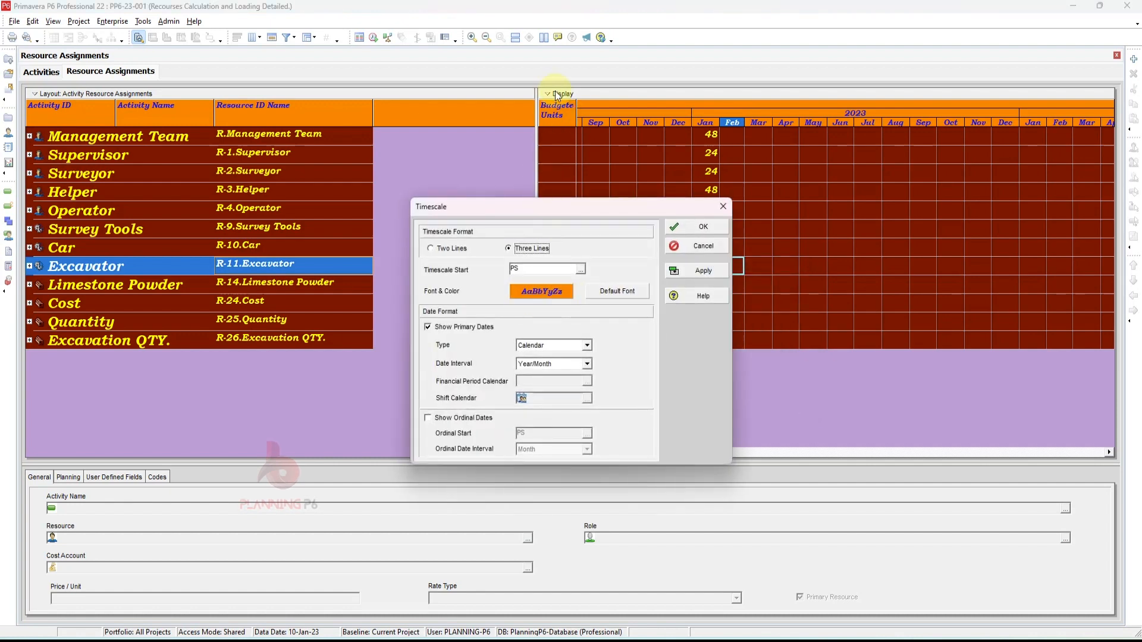
pyautogui.click(724, 206)
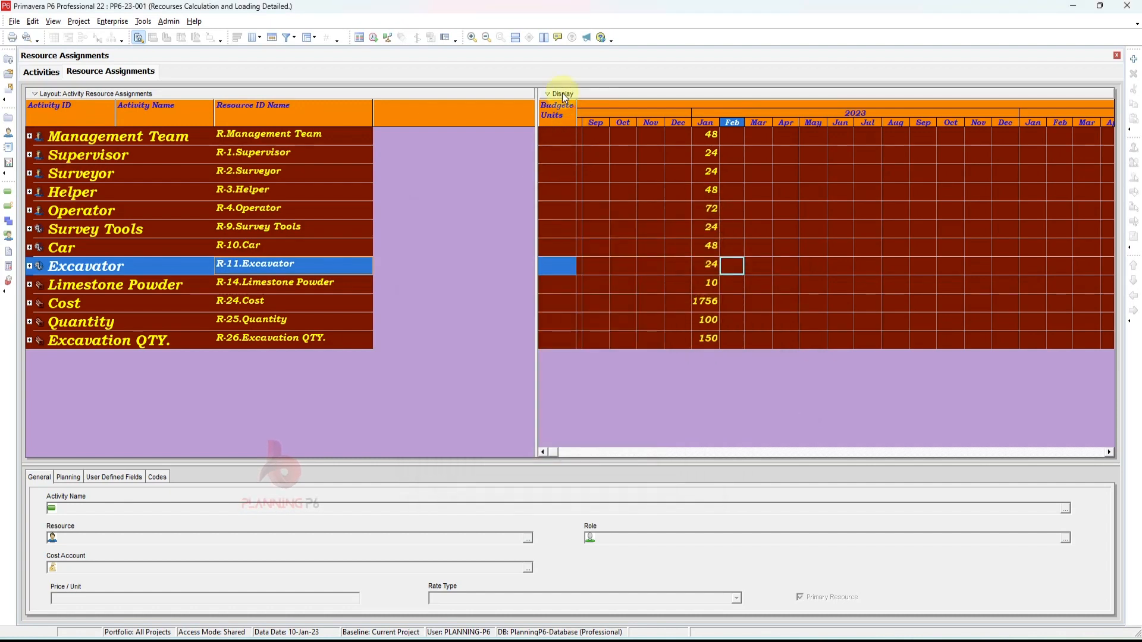
# - Reopen the timescale settings and apply a Quarter/Month date interval
pyautogui.click(562, 93)
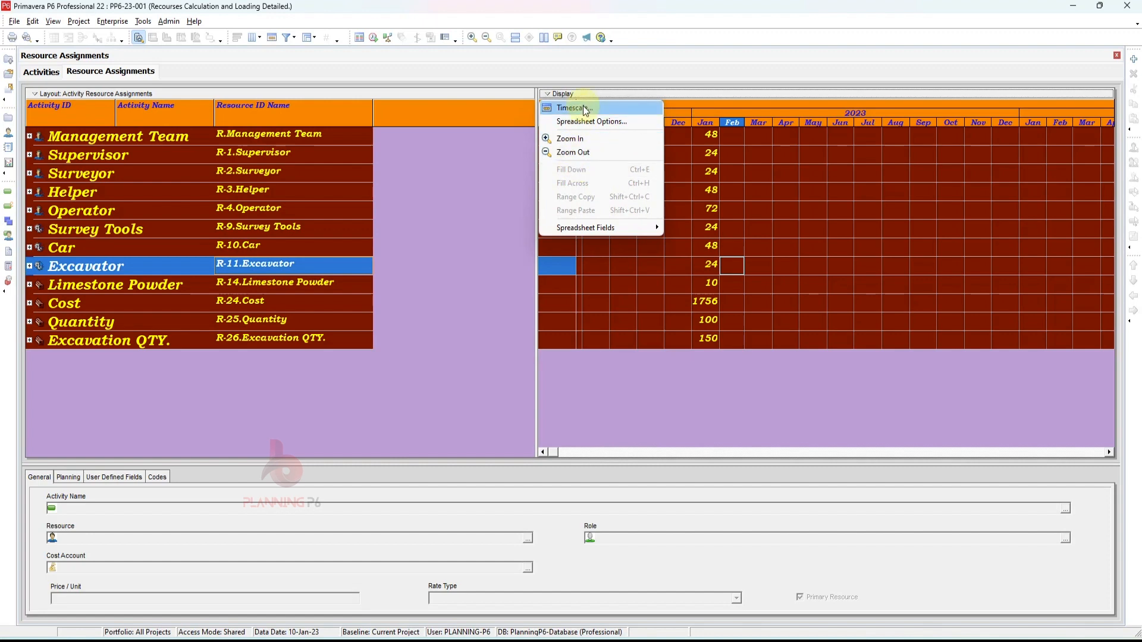
pyautogui.click(583, 106)
pyautogui.click(551, 361)
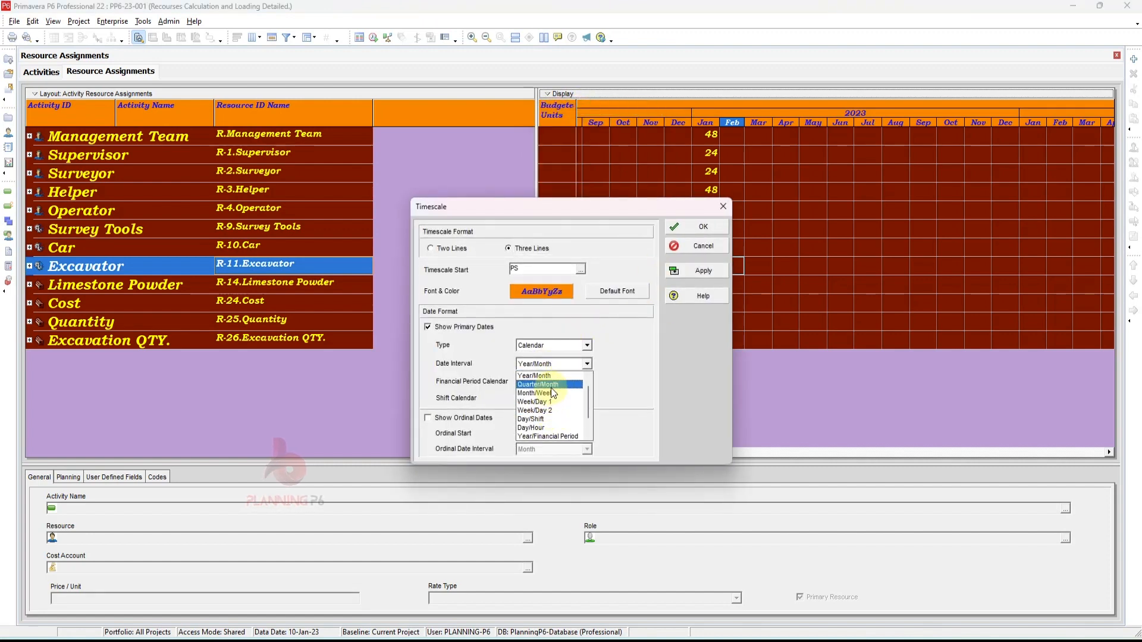
pyautogui.click(551, 387)
pyautogui.click(703, 273)
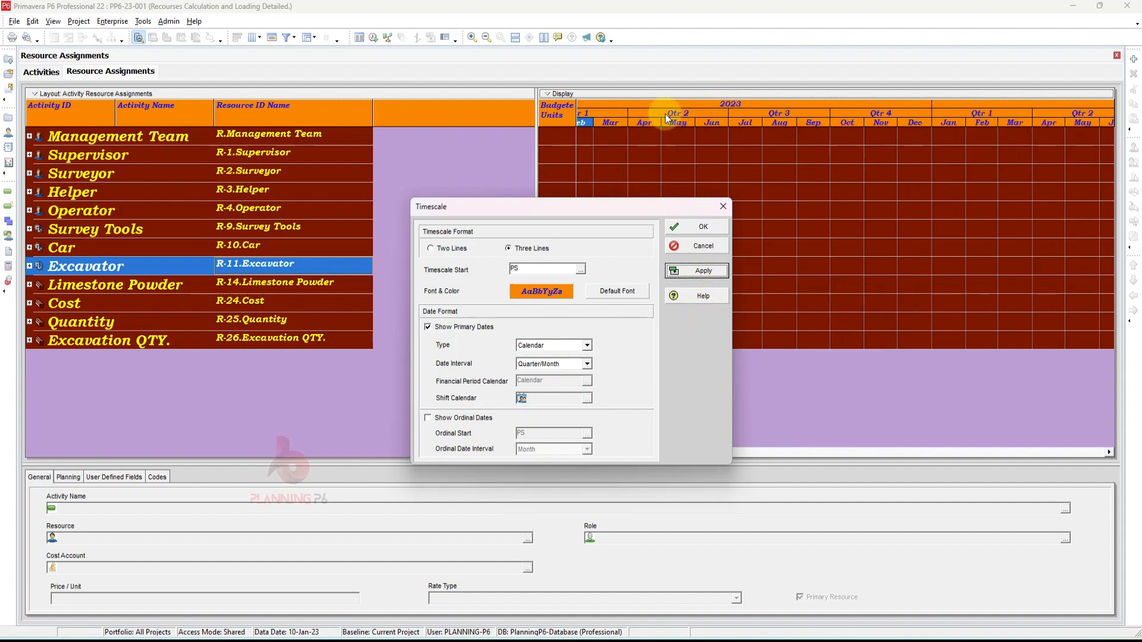
# - Set the date interval to Week/Day 1, close the dialog, and widen the daily timescale columns
pyautogui.click(572, 365)
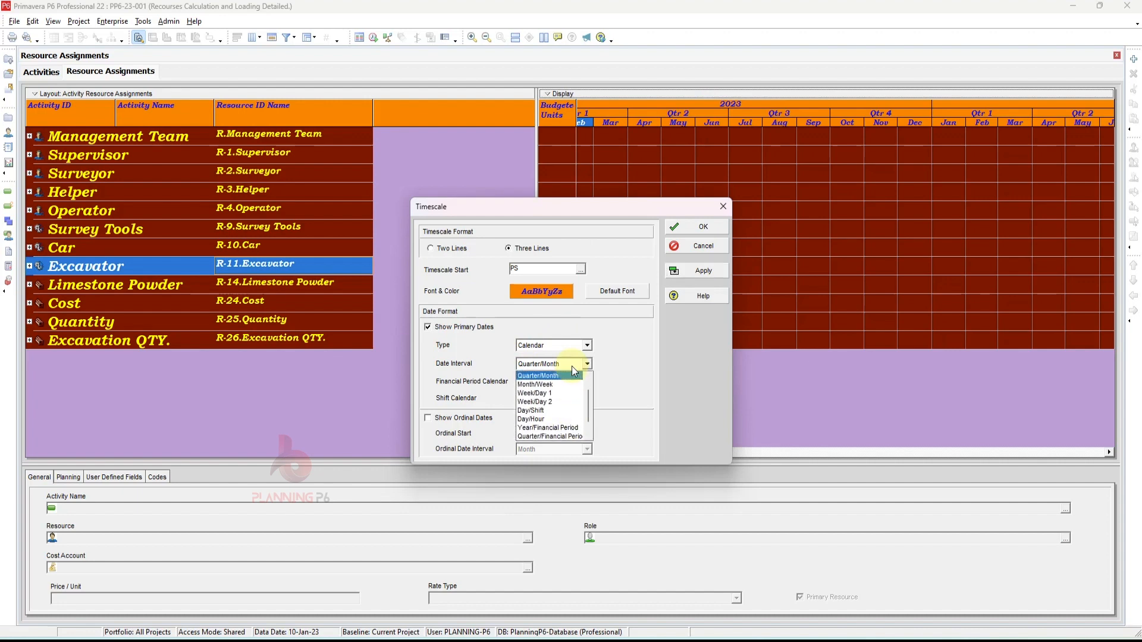
pyautogui.click(542, 393)
pyautogui.click(683, 272)
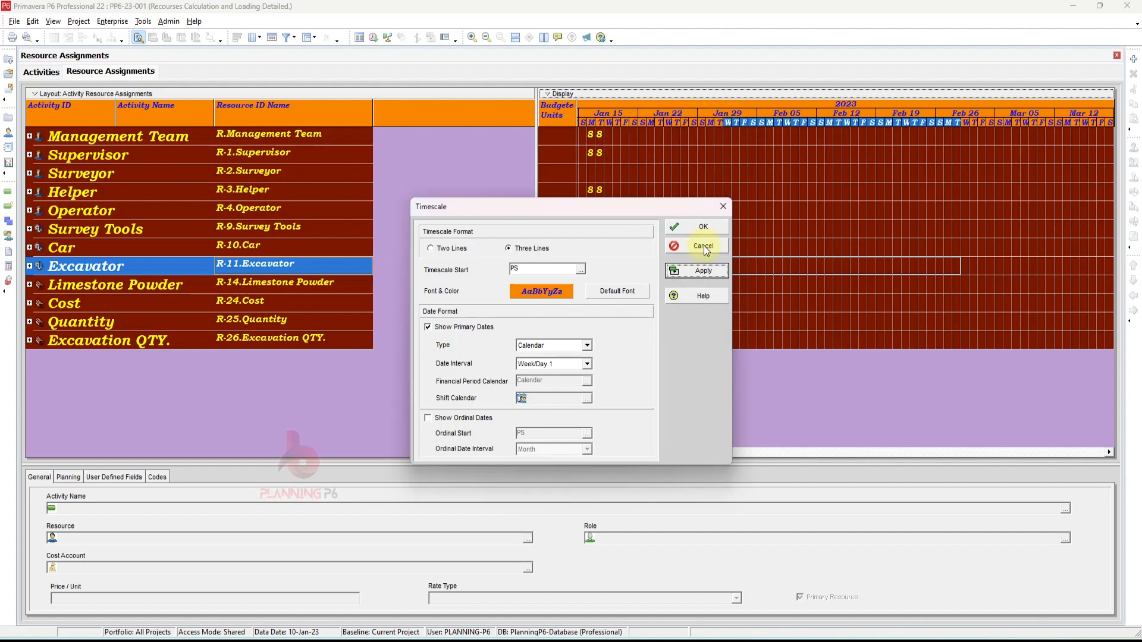
pyautogui.click(701, 226)
pyautogui.moveTo(681, 121); pyautogui.dragTo(966, 142)
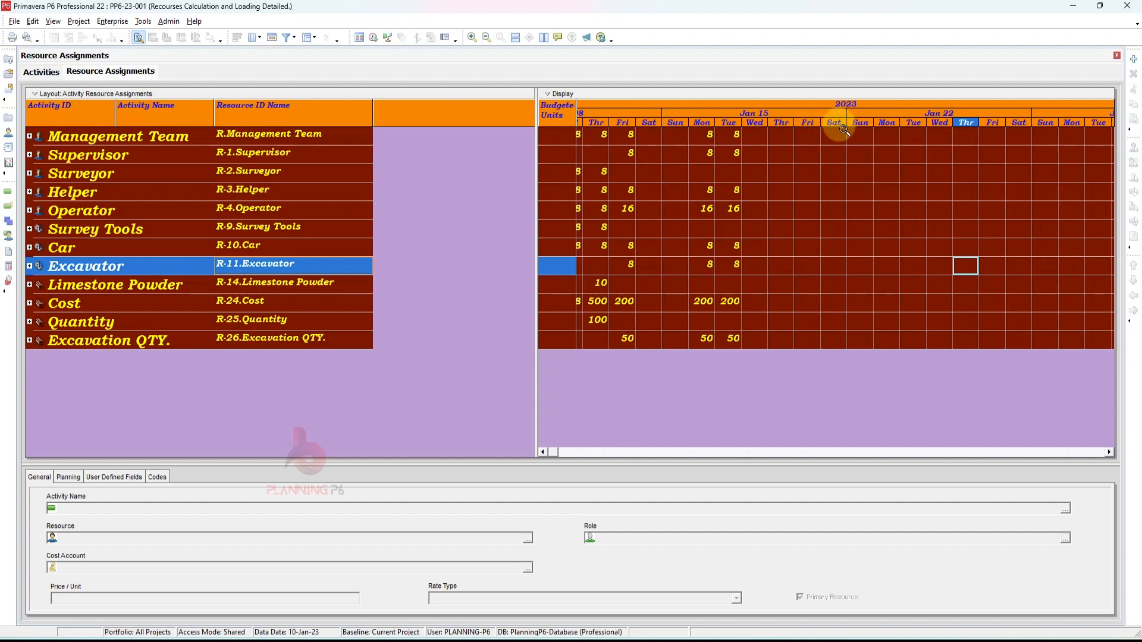
# - Change the timescale date interval to Week/Day 2, confirm it, and widen the day columns
pyautogui.rightClick(719, 124)
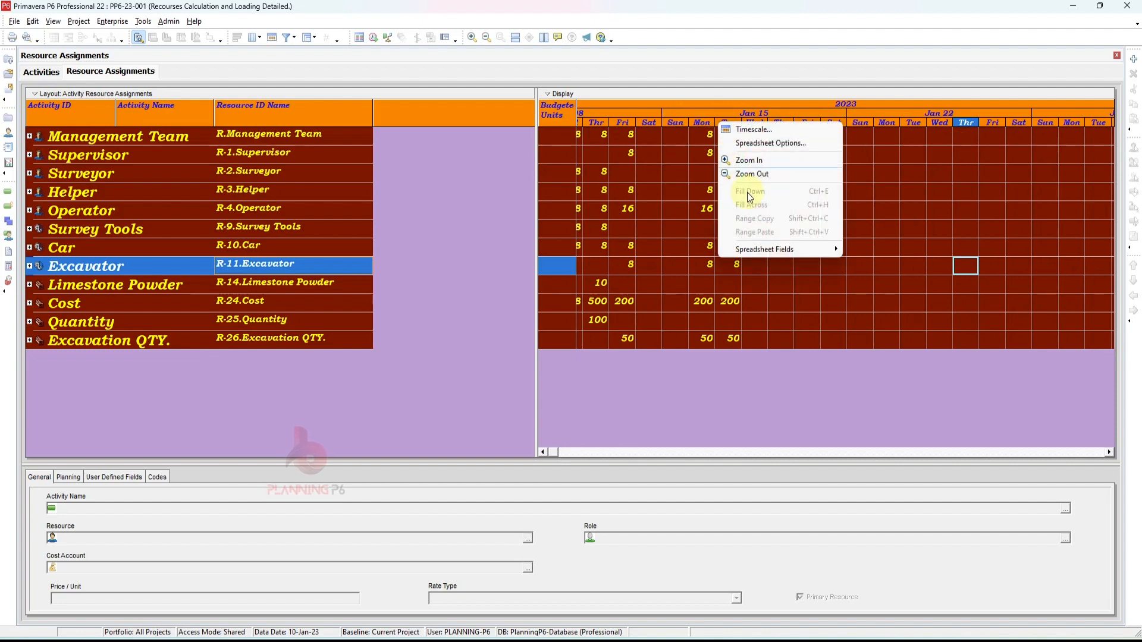
pyautogui.click(751, 131)
pyautogui.click(550, 364)
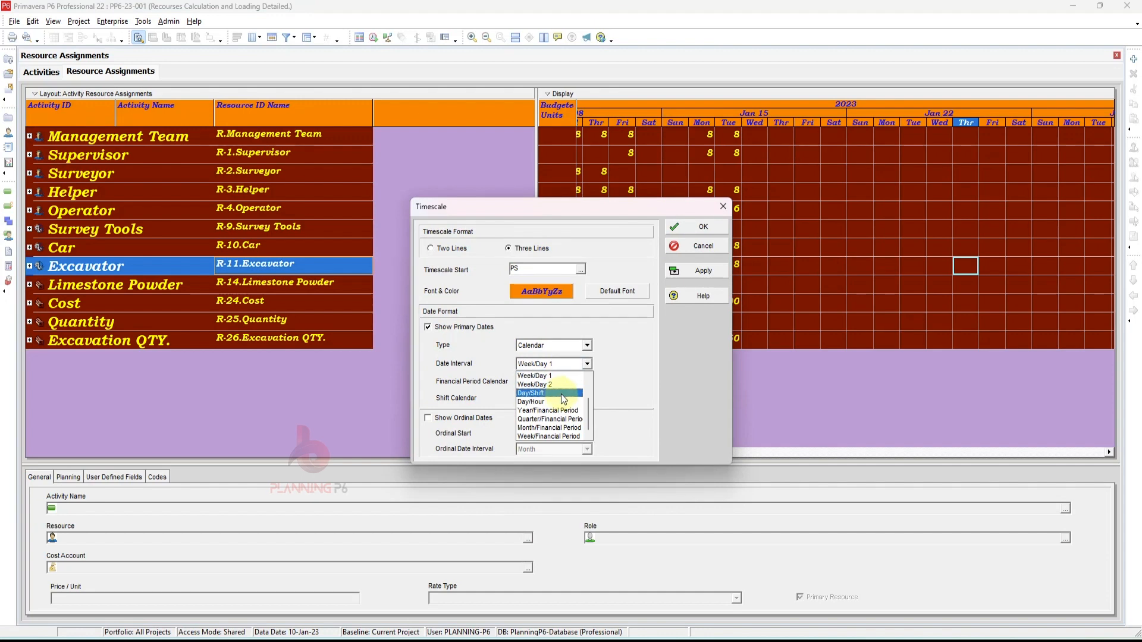
pyautogui.click(563, 385)
pyautogui.click(689, 271)
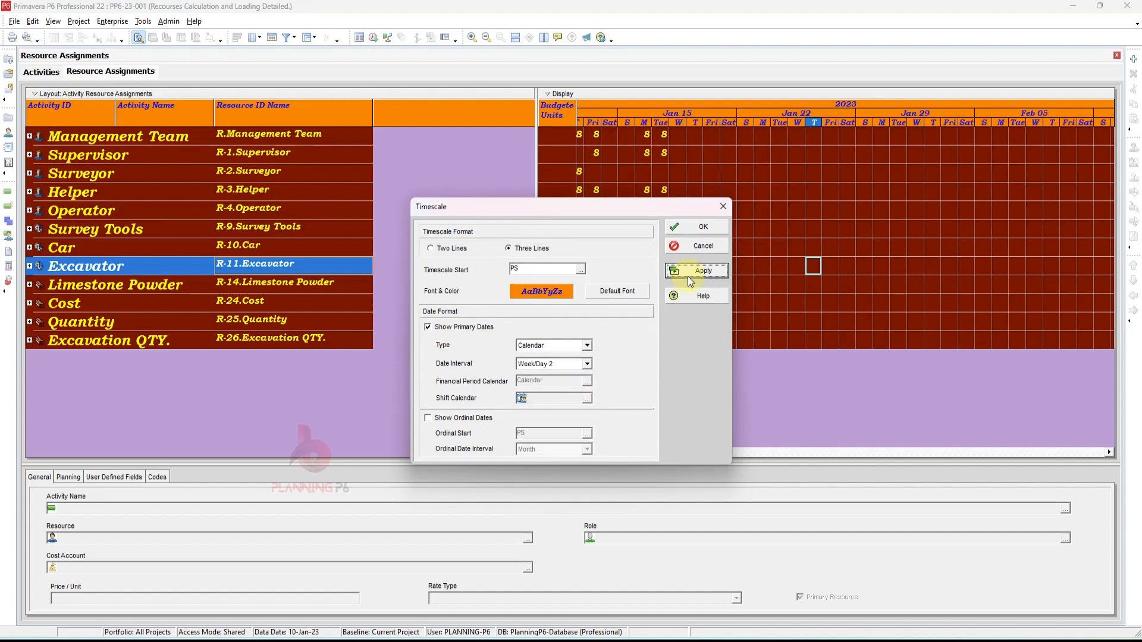
pyautogui.click(697, 234)
pyautogui.moveTo(668, 122); pyautogui.dragTo(872, 123)
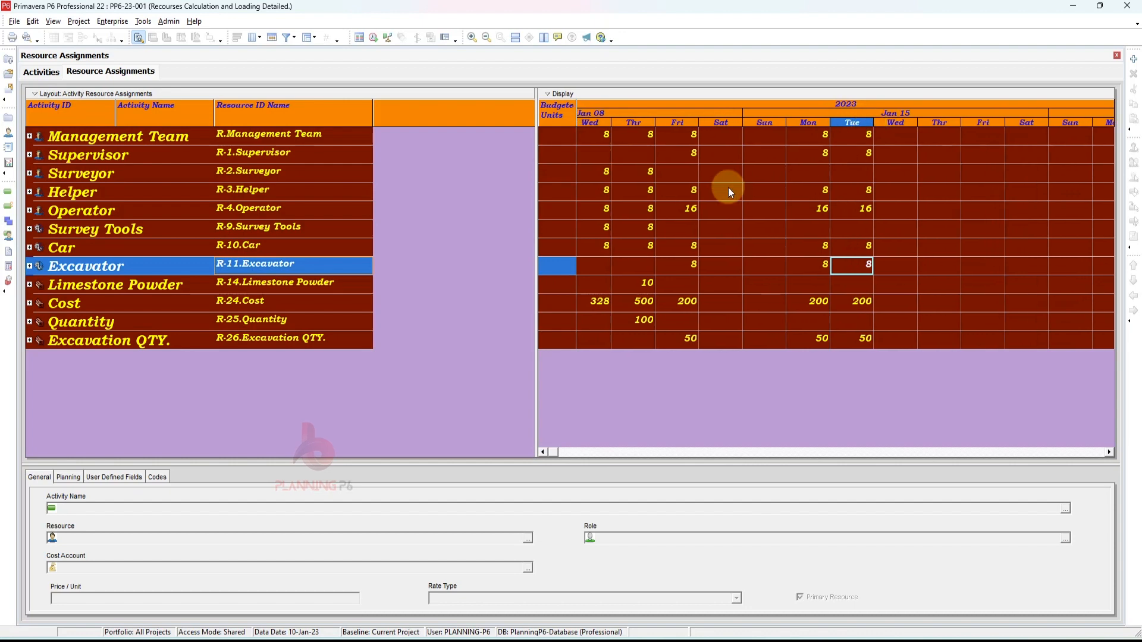
# - Reopen the timescale settings and set the date interval to Day/Shift
pyautogui.rightClick(691, 119)
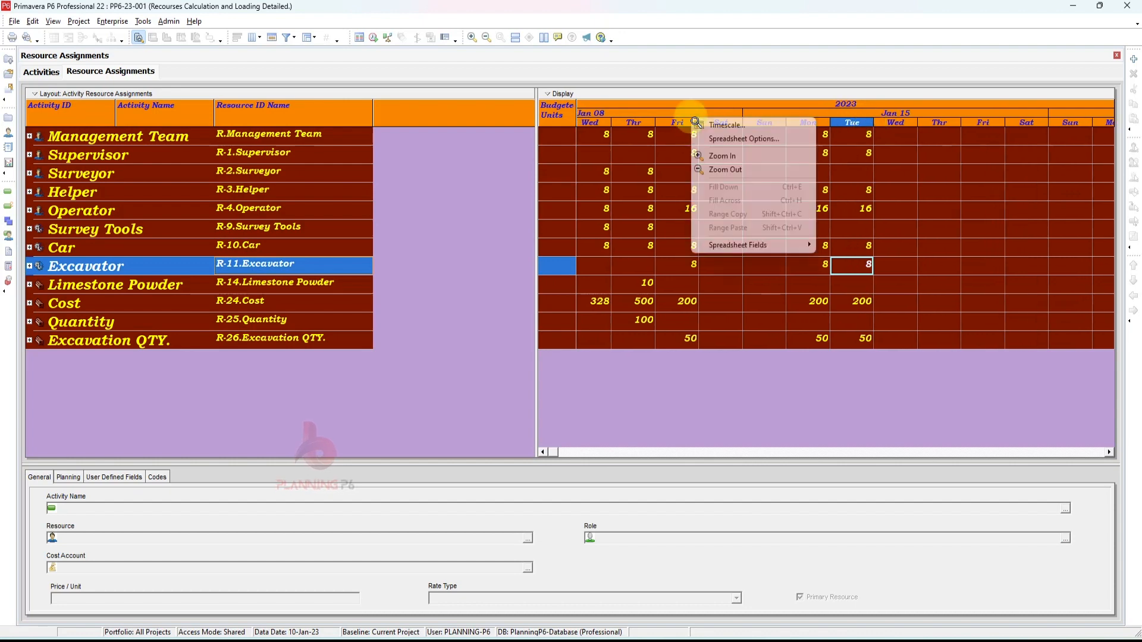
pyautogui.click(726, 125)
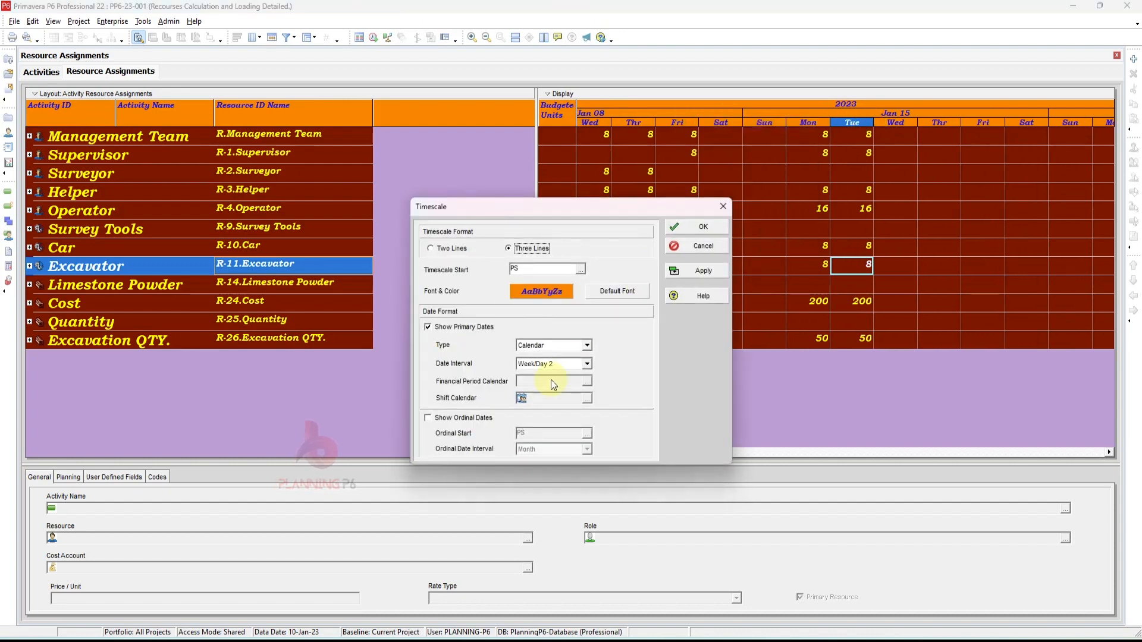
pyautogui.click(566, 365)
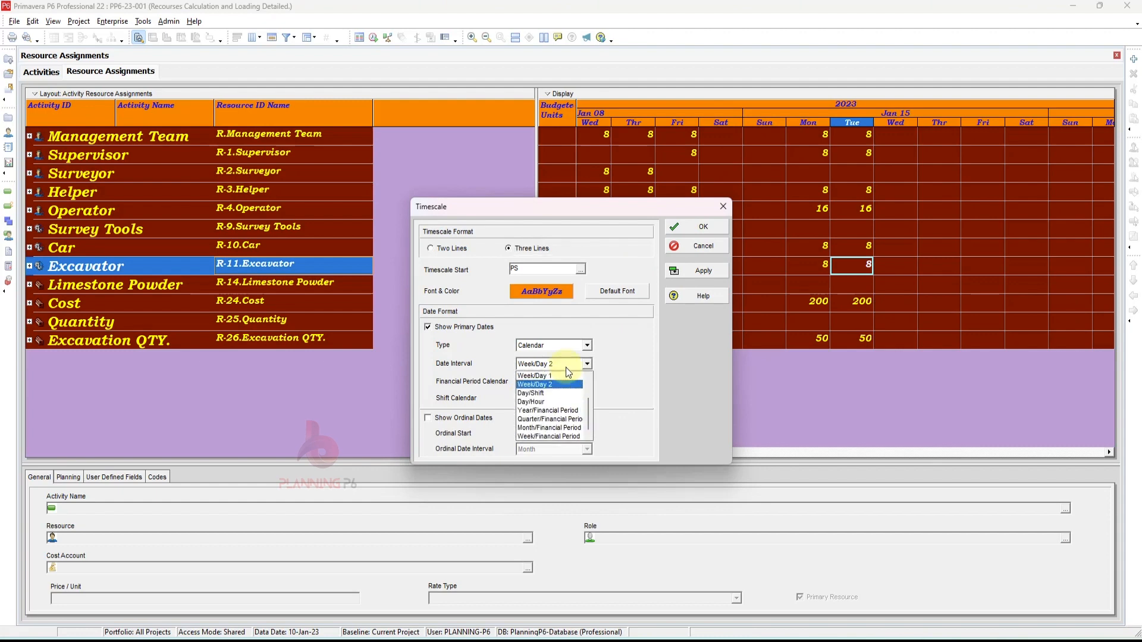
pyautogui.click(550, 393)
pyautogui.click(695, 271)
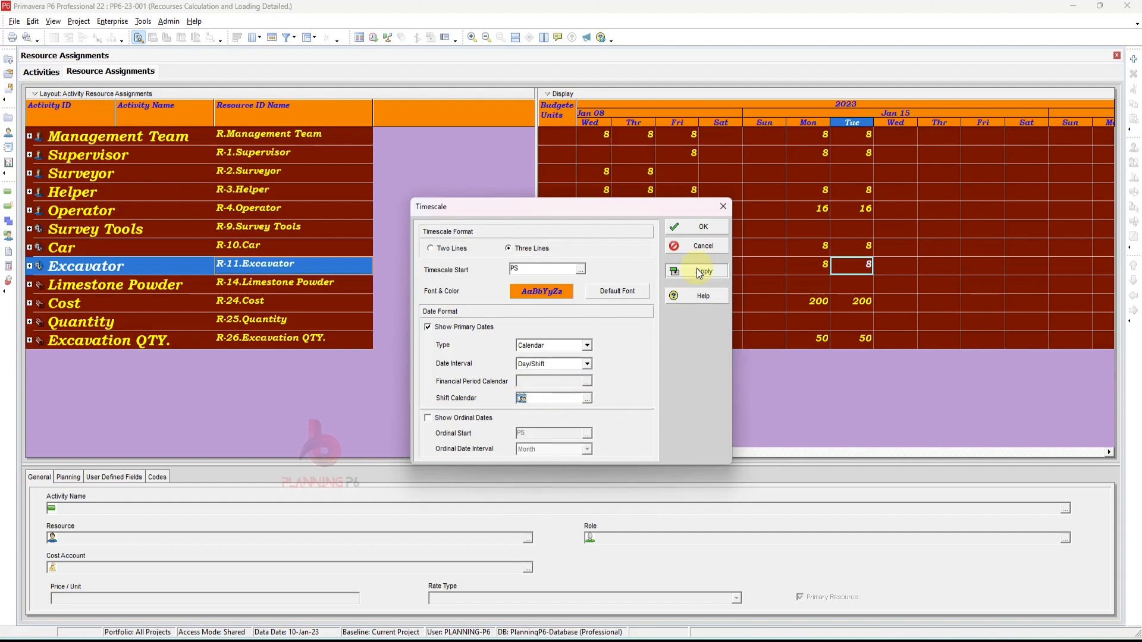
pyautogui.click(698, 227)
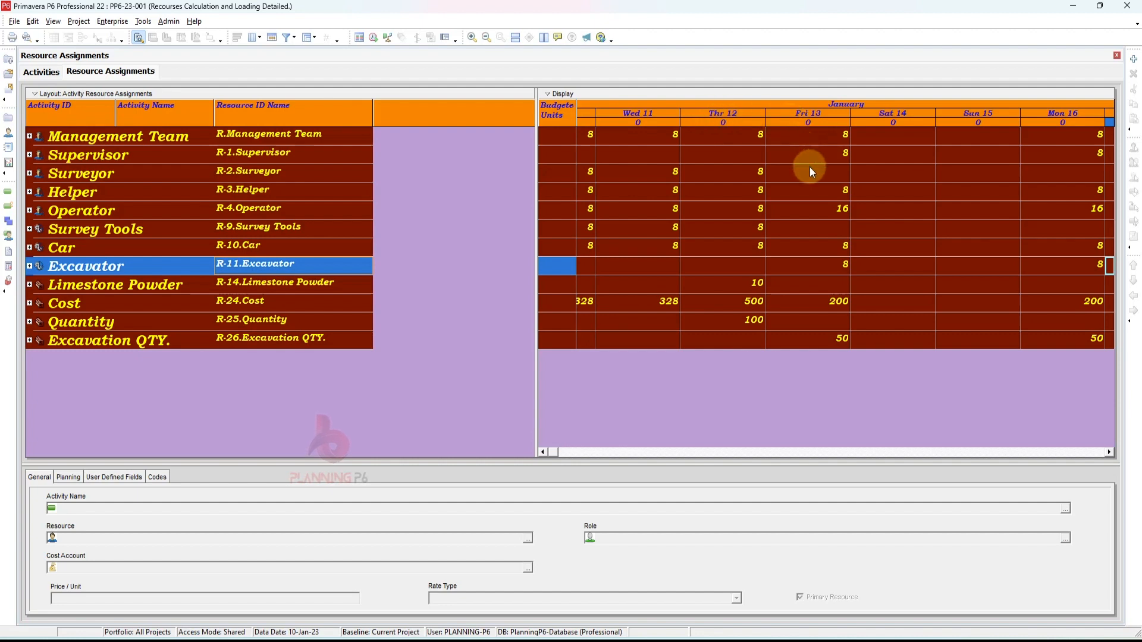
# - Set the timescale date interval to Day/Hour, confirm it, and widen the hourly columns
pyautogui.rightClick(623, 119)
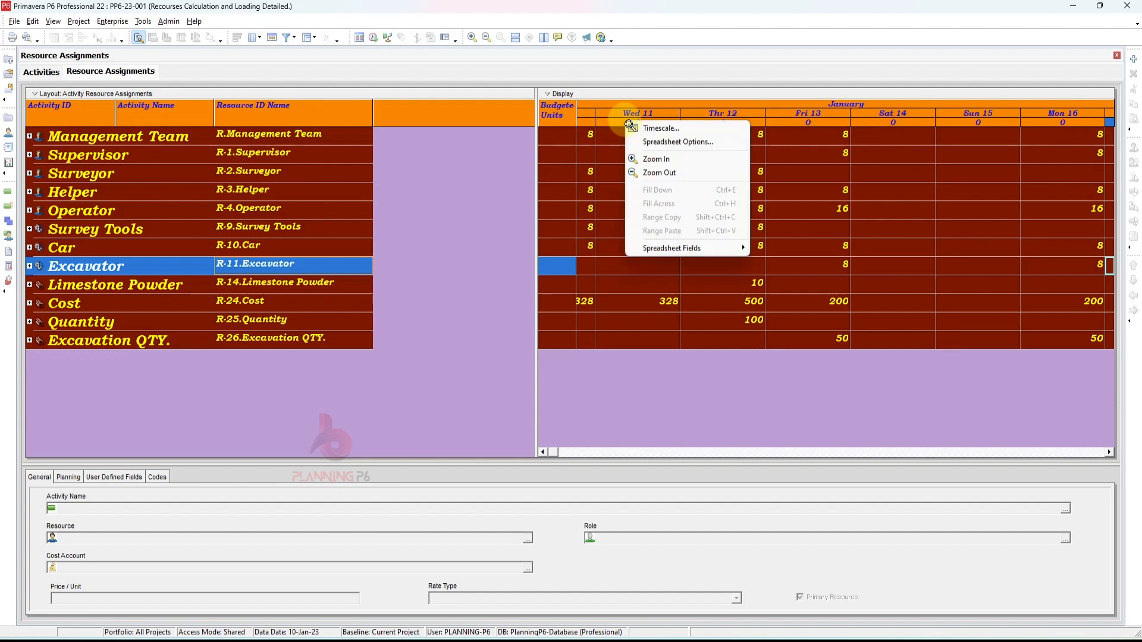
pyautogui.click(654, 138)
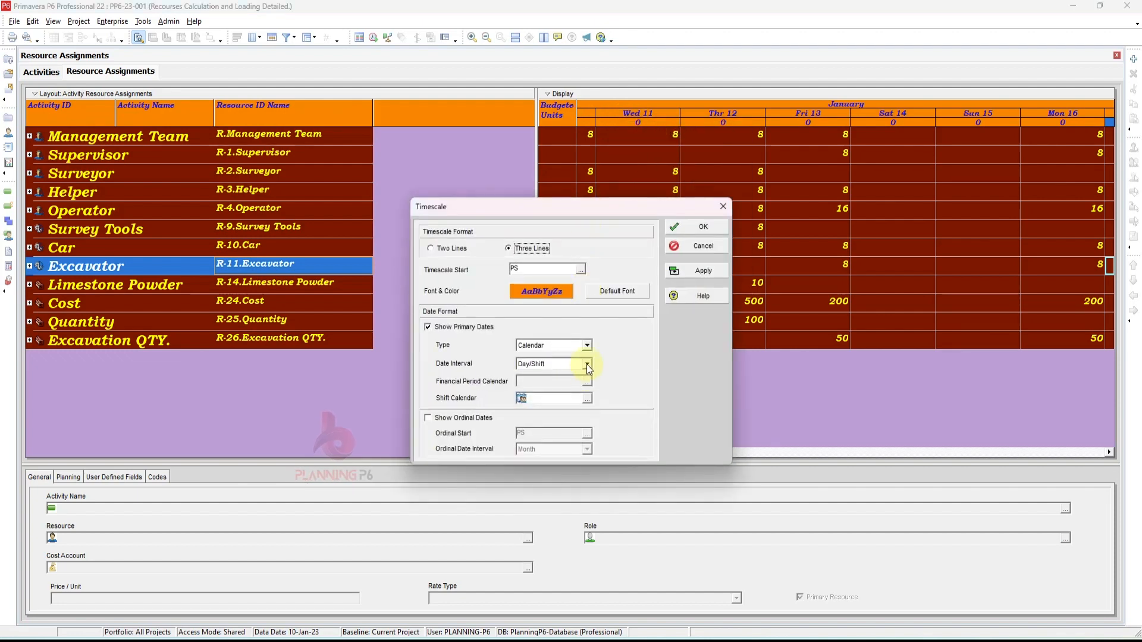
pyautogui.click(587, 364)
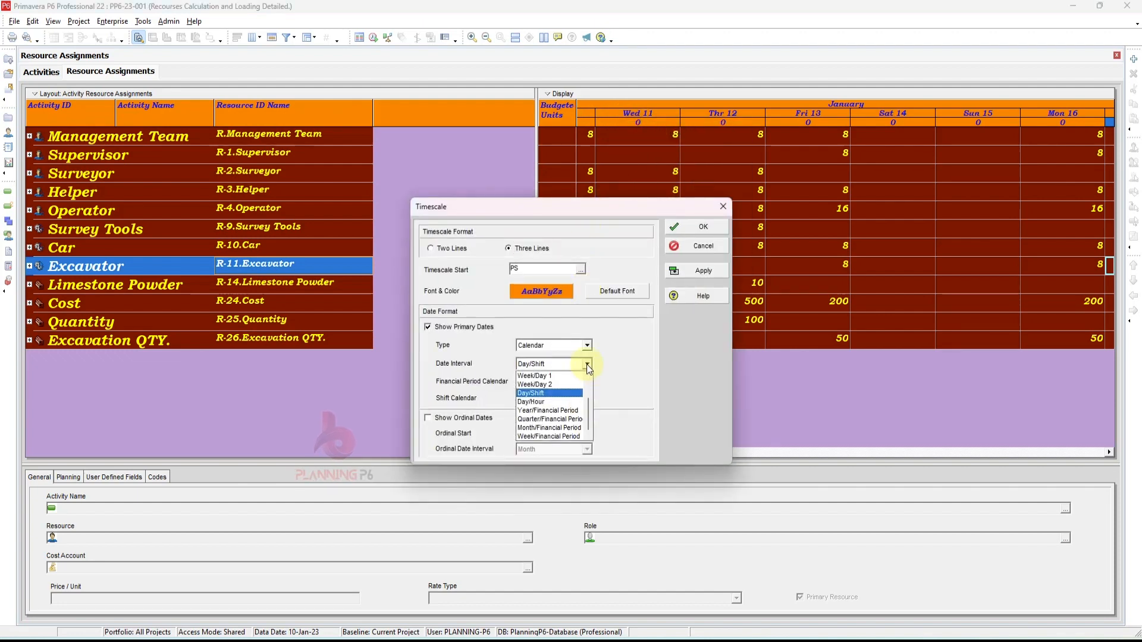
pyautogui.click(559, 403)
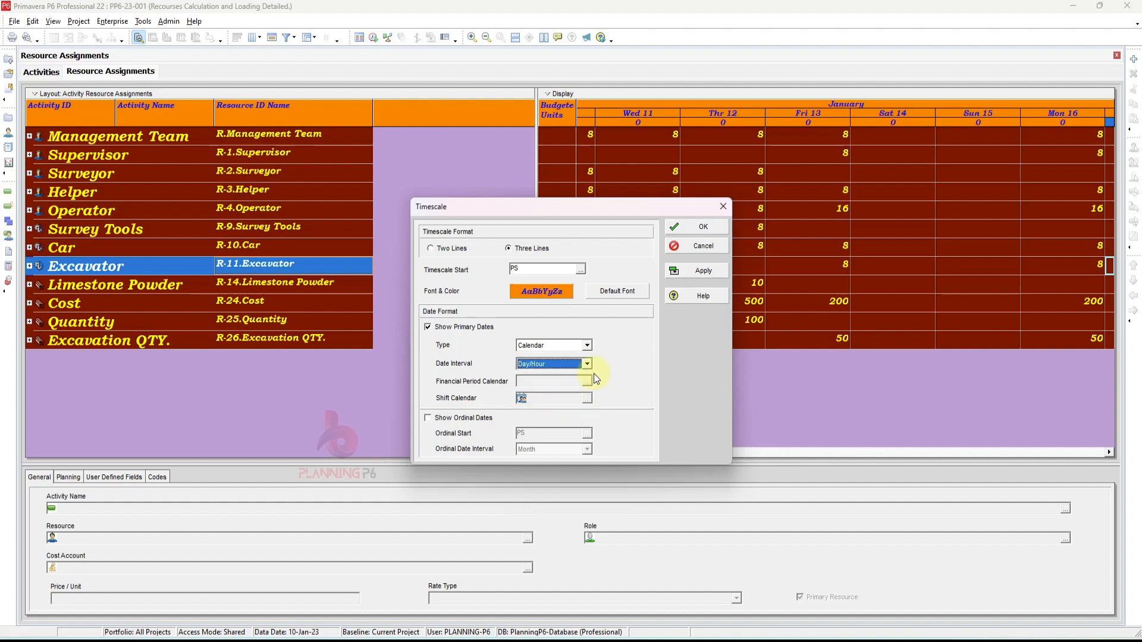
pyautogui.click(693, 271)
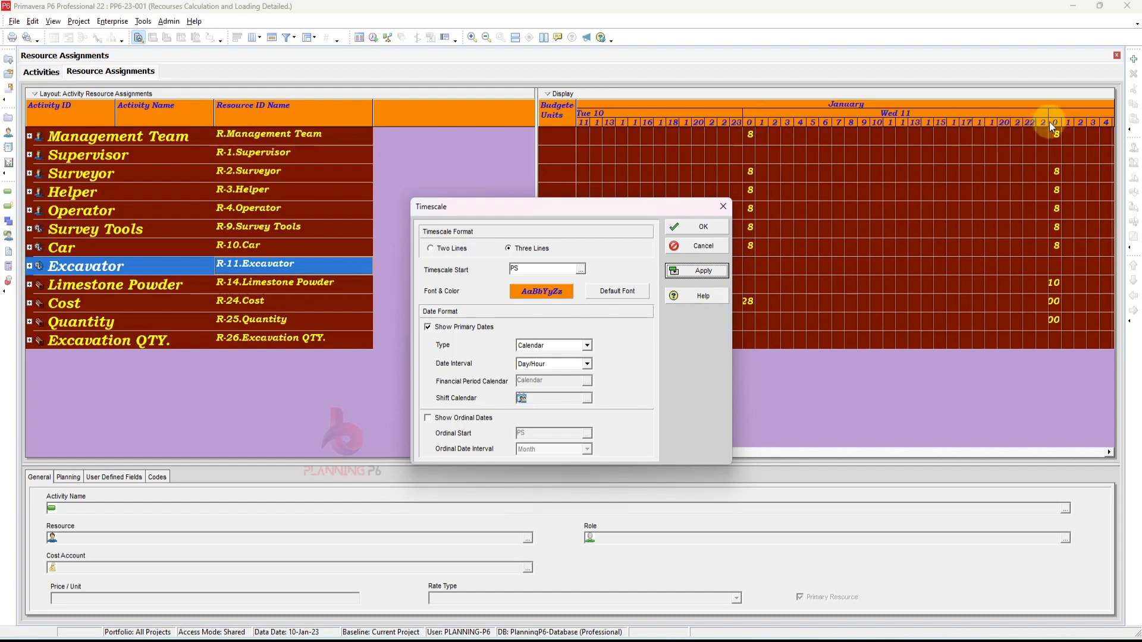
pyautogui.click(704, 227)
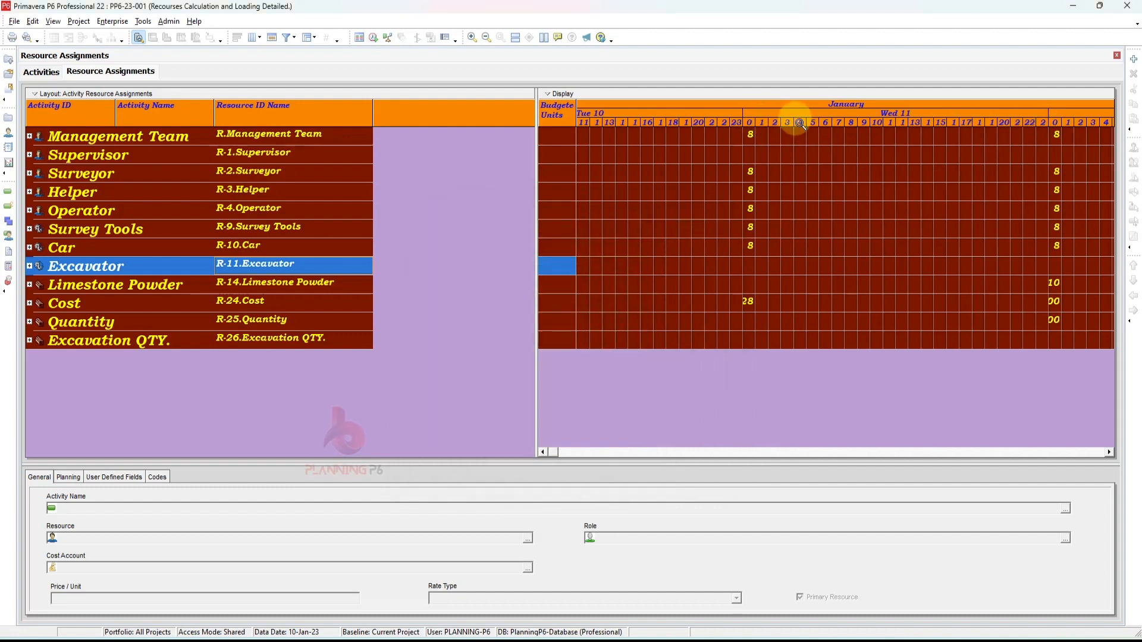
pyautogui.moveTo(799, 123); pyautogui.dragTo(932, 122)
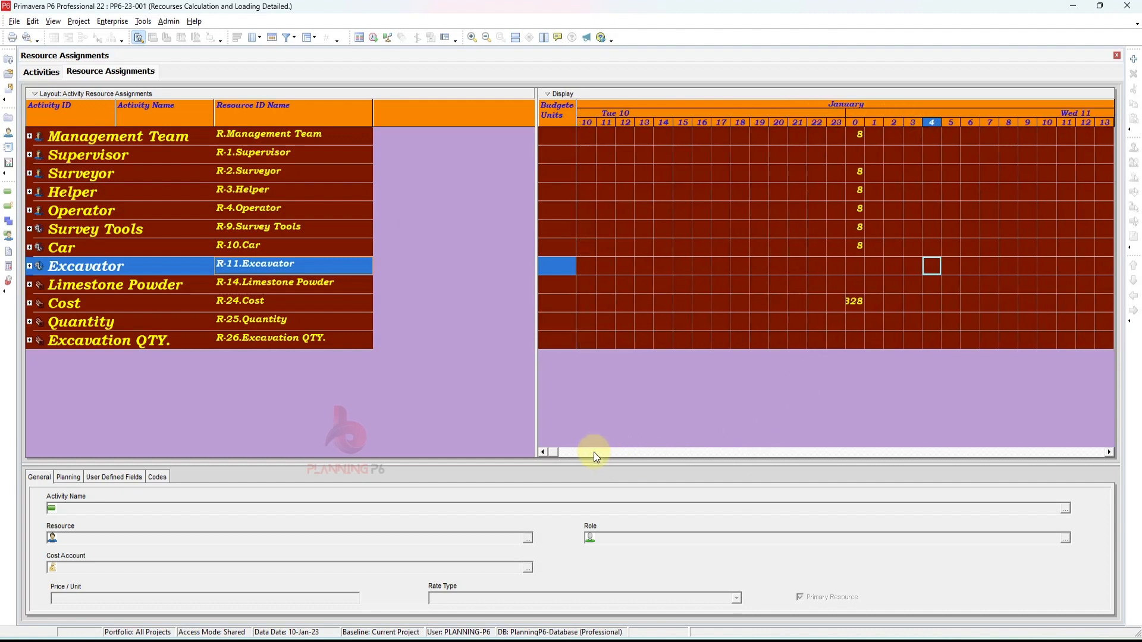
# - Scroll along the hourly timescale and widen the hour columns
pyautogui.click(1111, 452)
pyautogui.click(1111, 452)
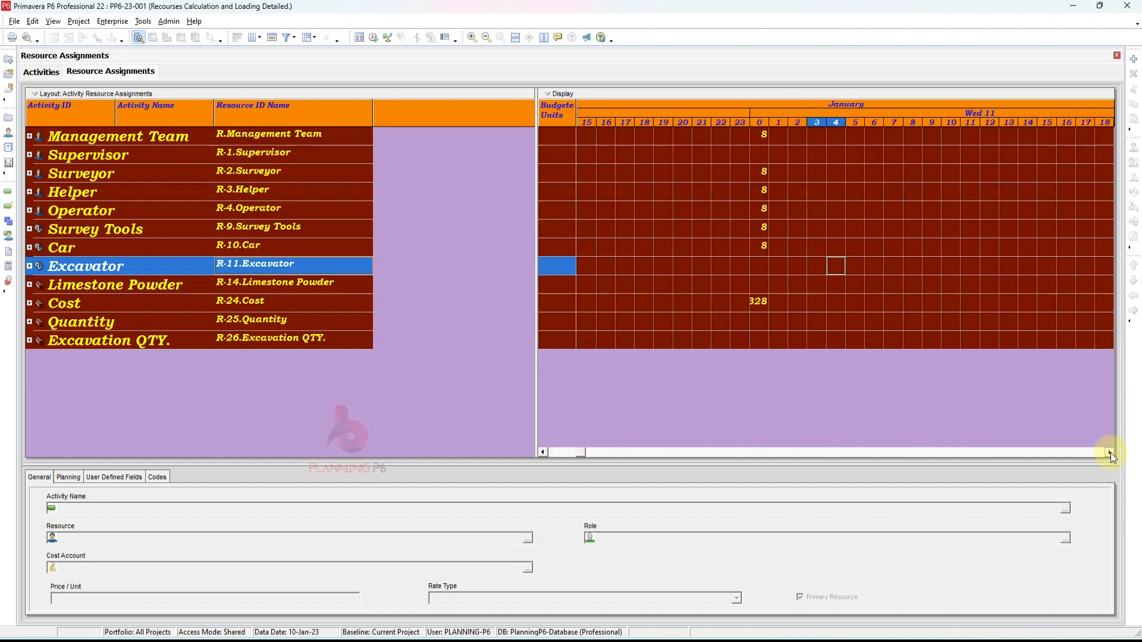
pyautogui.click(1111, 452)
pyautogui.click(1111, 452)
pyautogui.click(1111, 452)
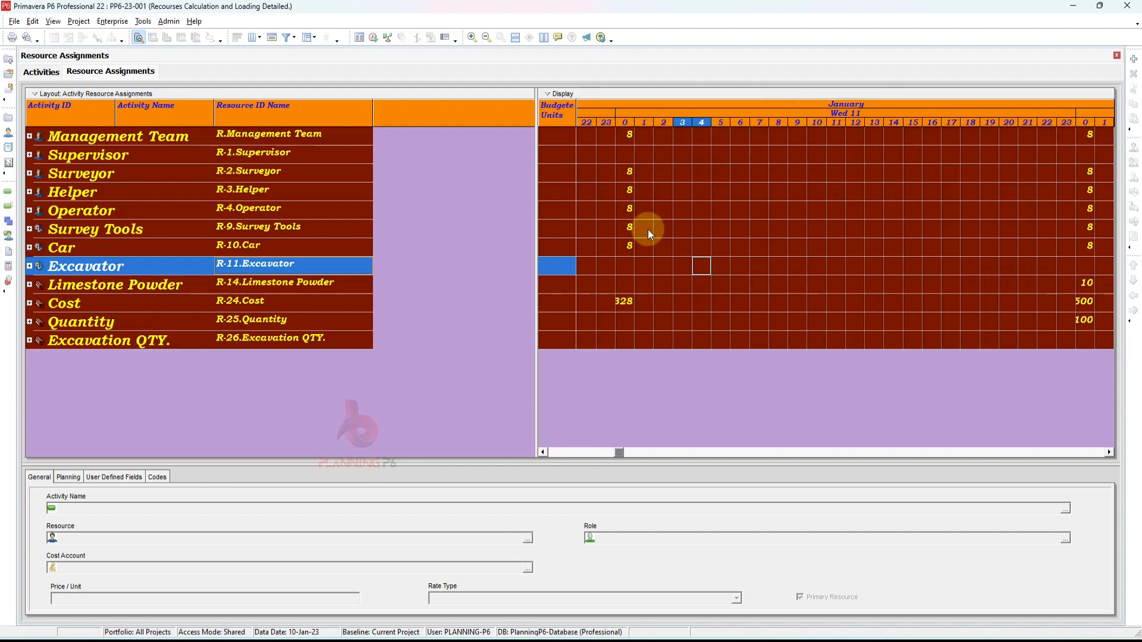
pyautogui.moveTo(630, 120); pyautogui.dragTo(665, 126)
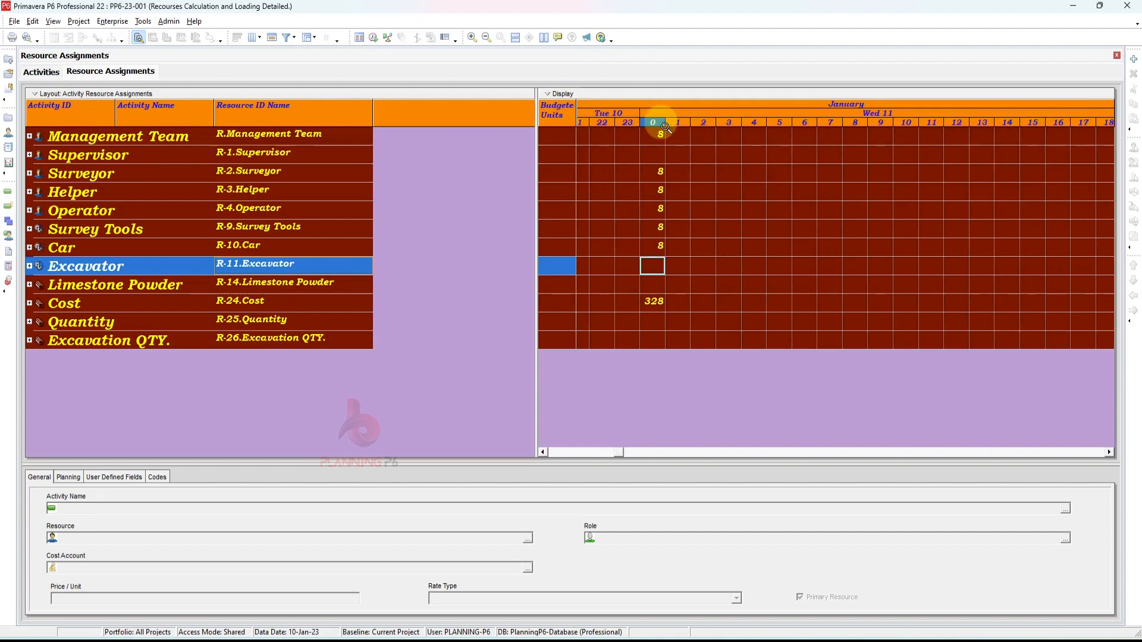
# - Reopen the timescale settings, set the date interval to Week/Day 1, apply and confirm it
pyautogui.rightClick(665, 126)
pyautogui.click(708, 126)
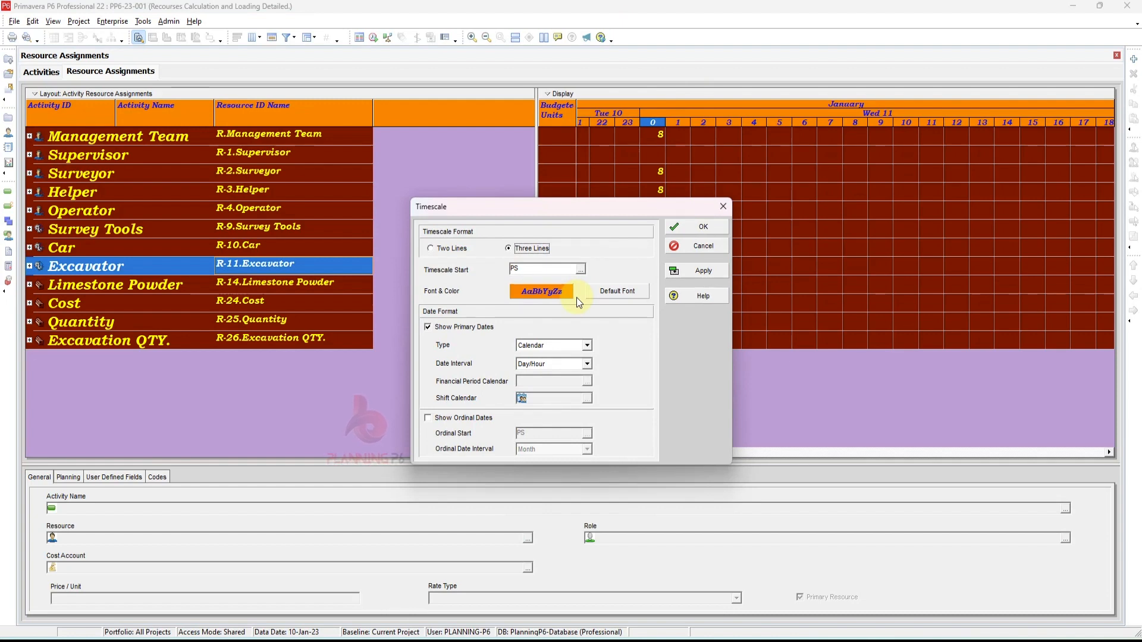
pyautogui.click(587, 364)
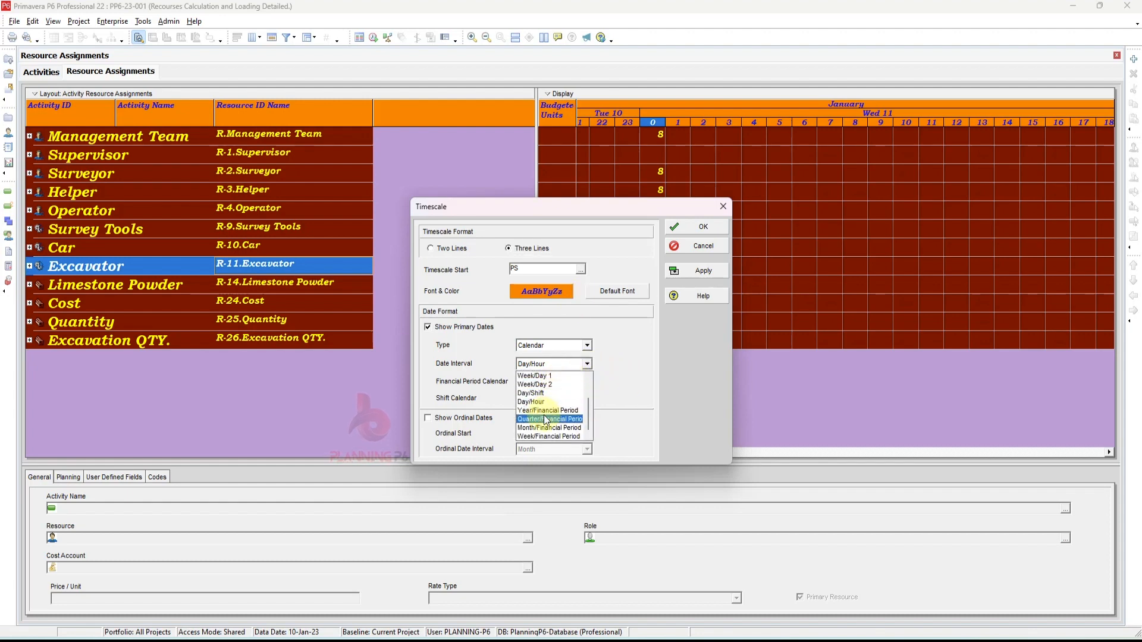
pyautogui.scroll(2, 548, 419)
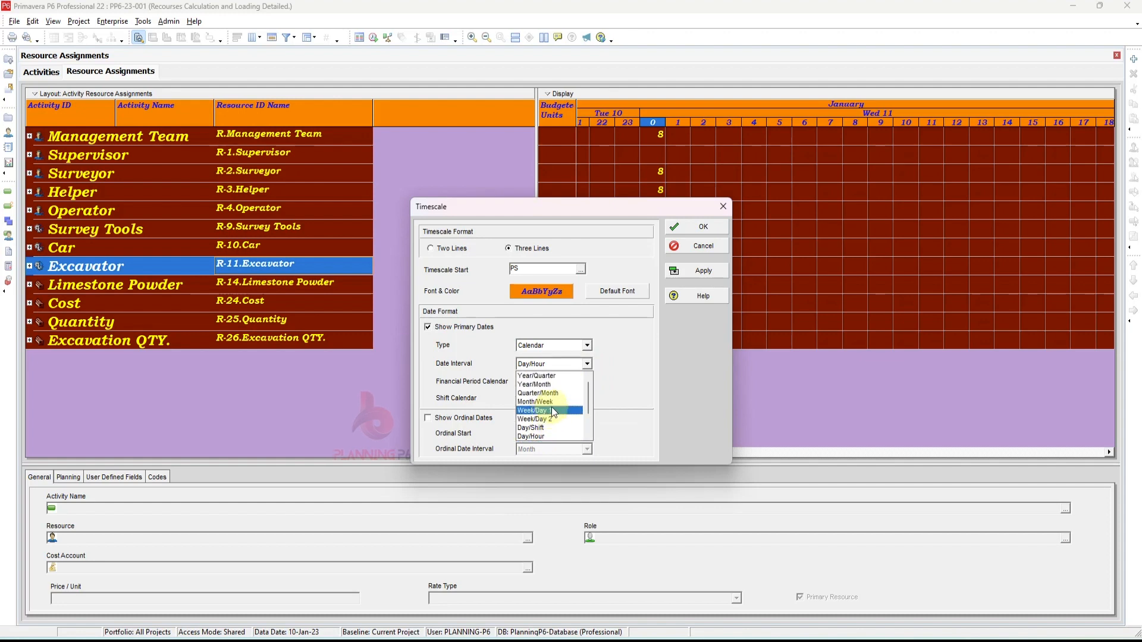
pyautogui.click(552, 408)
pyautogui.click(702, 273)
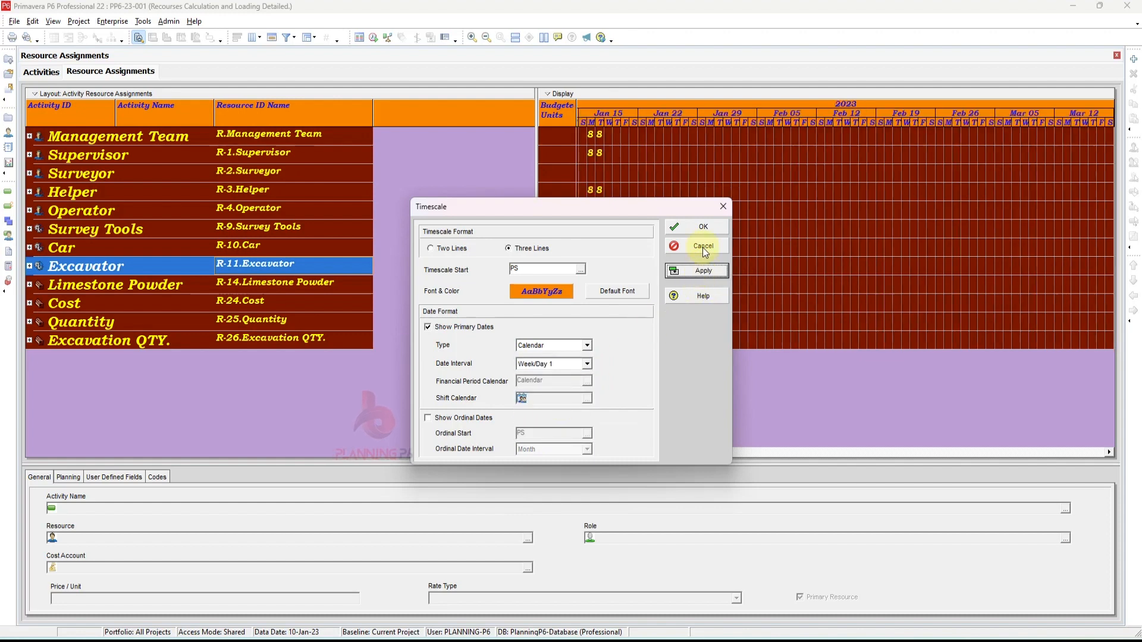
pyautogui.click(702, 227)
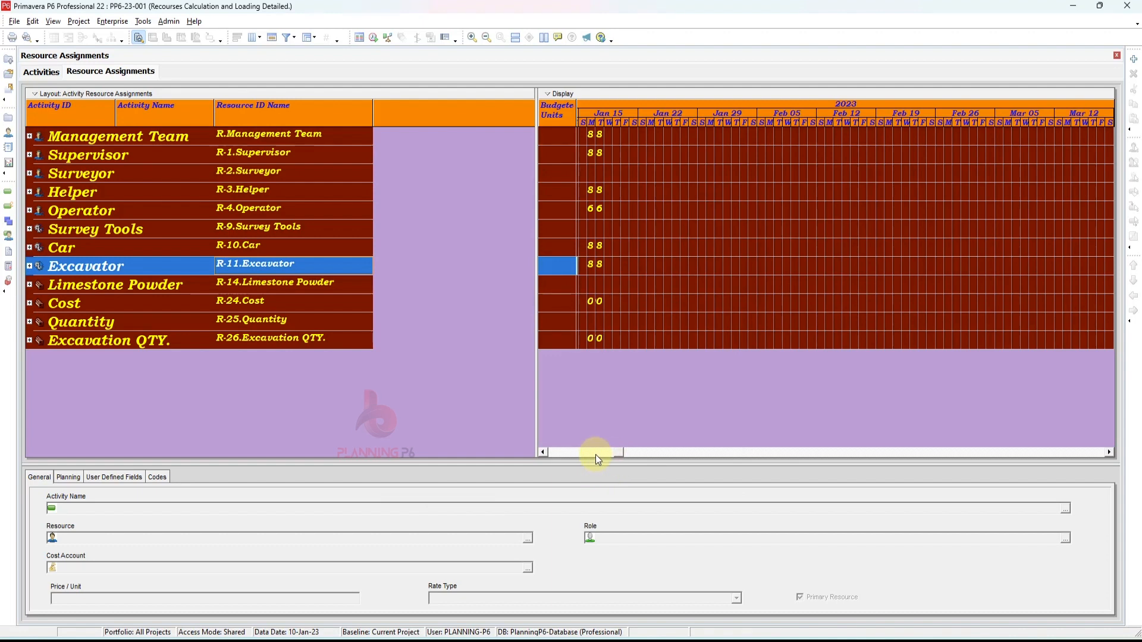
# - Widen the daily timescale columns and scroll back to the start of the project
pyautogui.moveTo(624, 121); pyautogui.dragTo(978, 155)
pyautogui.click(543, 453)
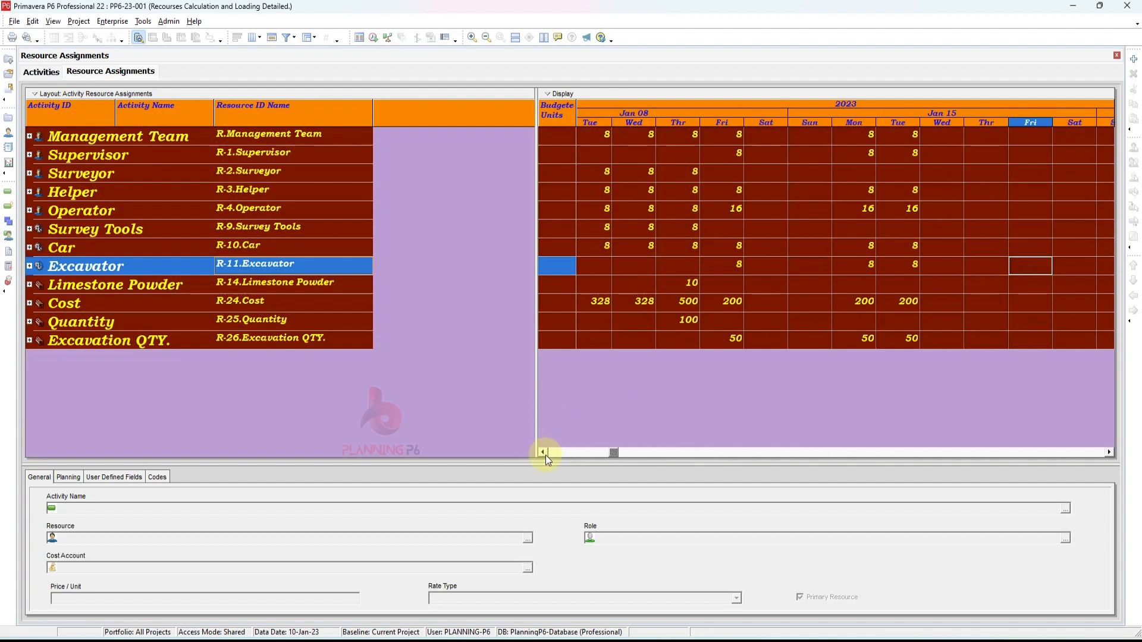
pyautogui.click(543, 453)
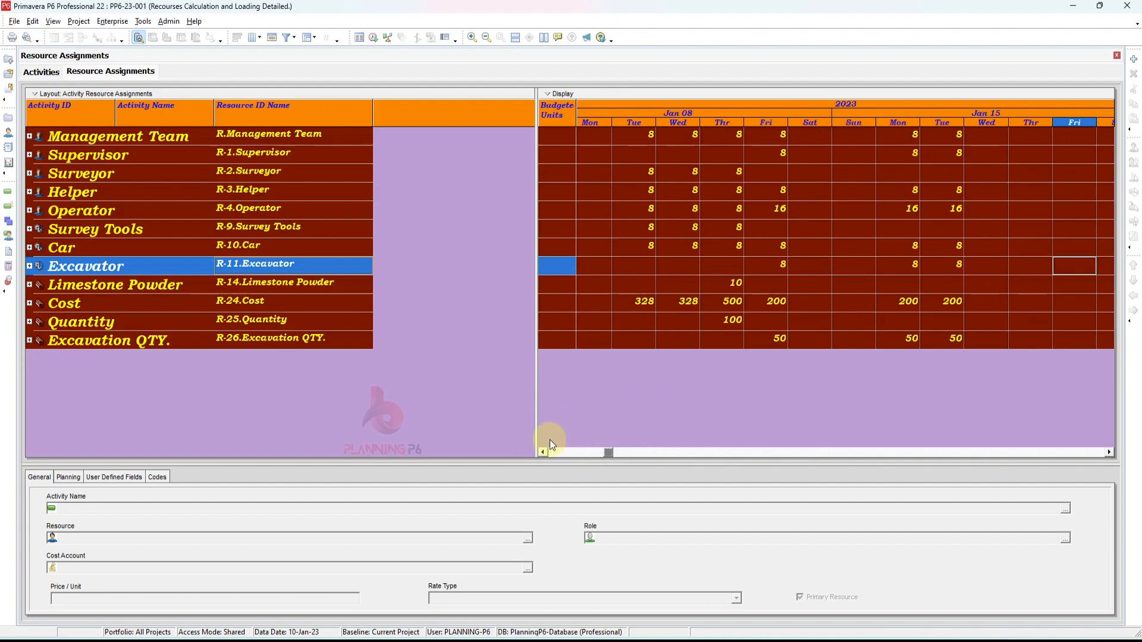
# - Review the daily resource loading around the week of Jan 08 in the Resource Assignments view
pyautogui.click(42, 72)
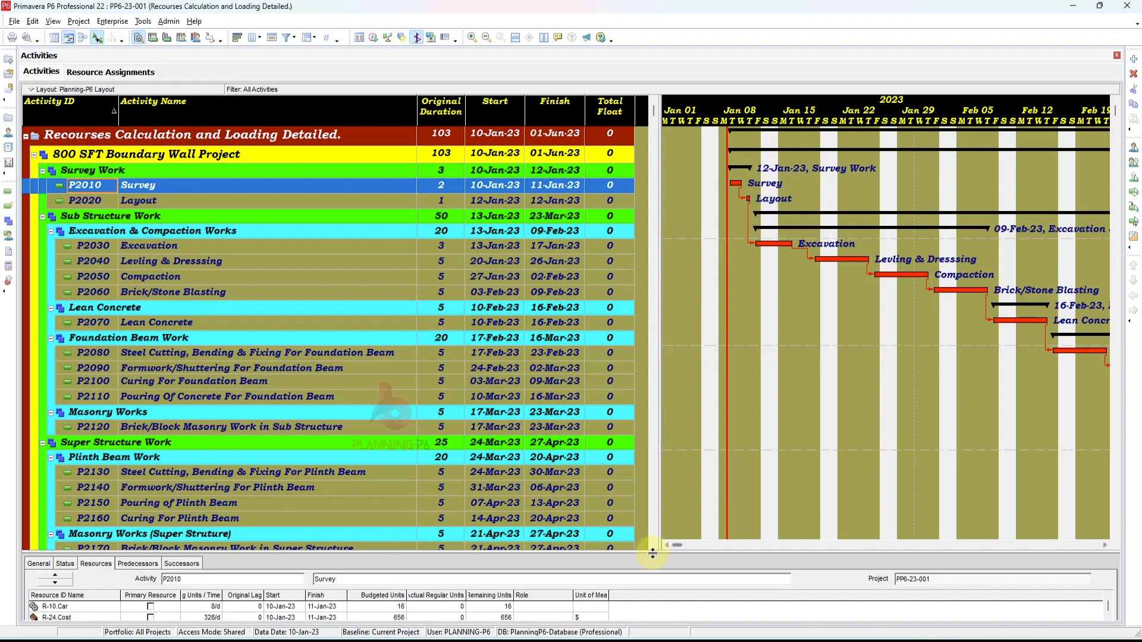
pyautogui.click(114, 74)
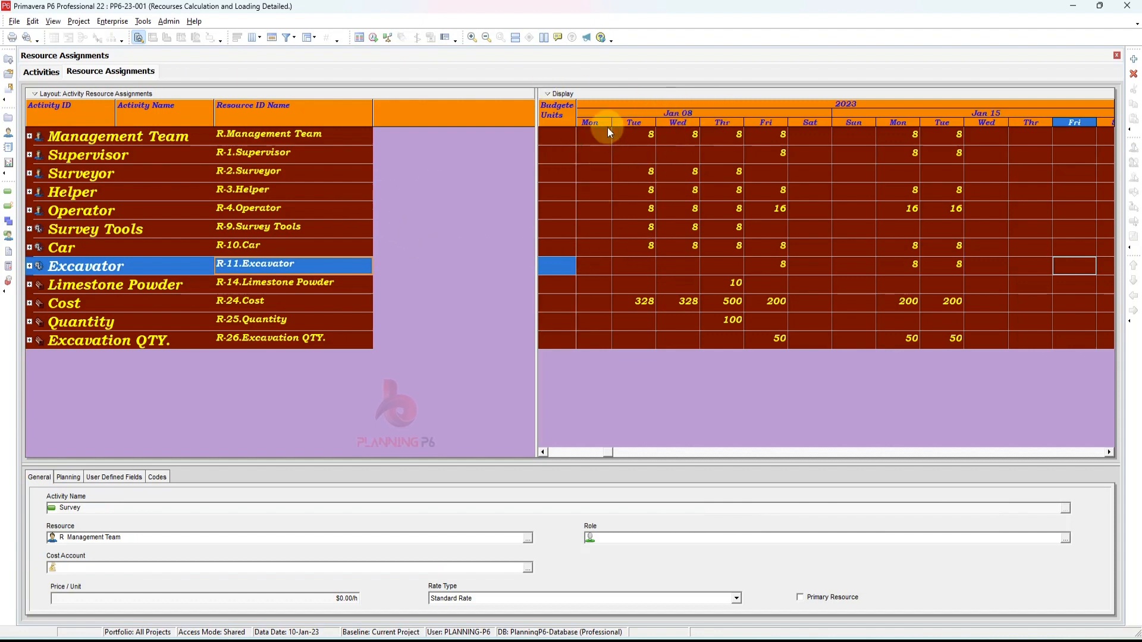
pyautogui.click(540, 452)
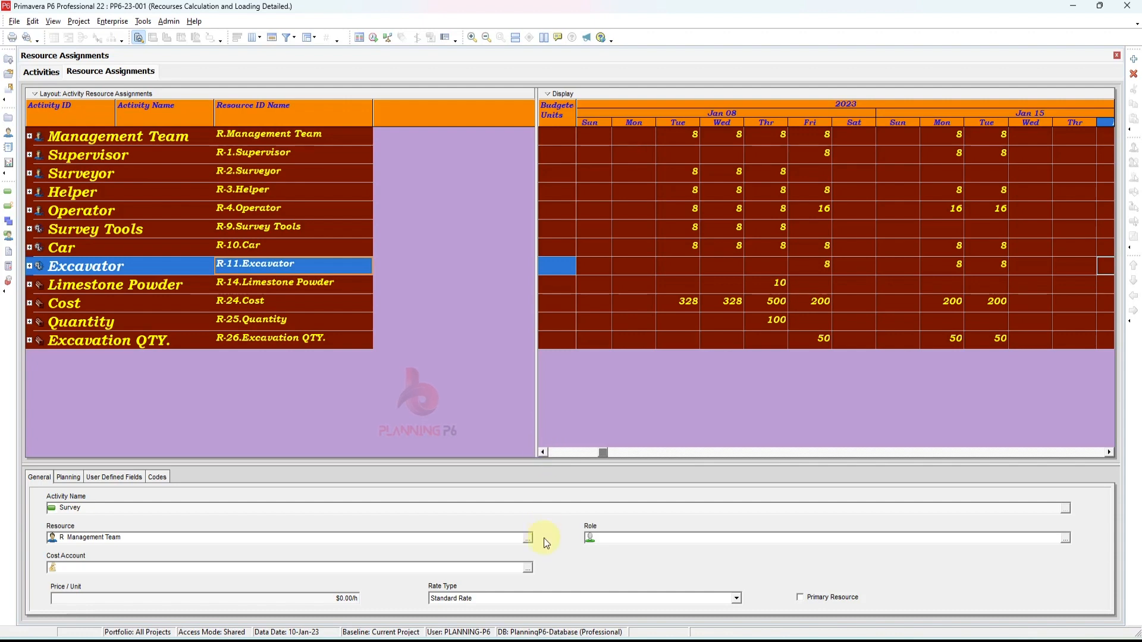
pyautogui.click(543, 453)
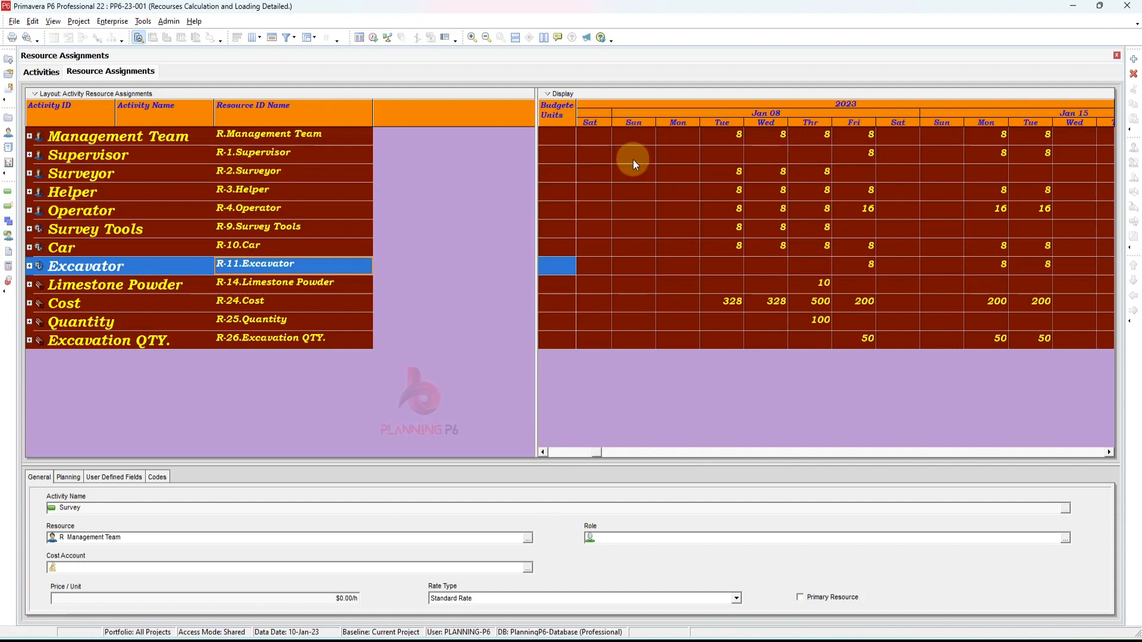
pyautogui.click(641, 122)
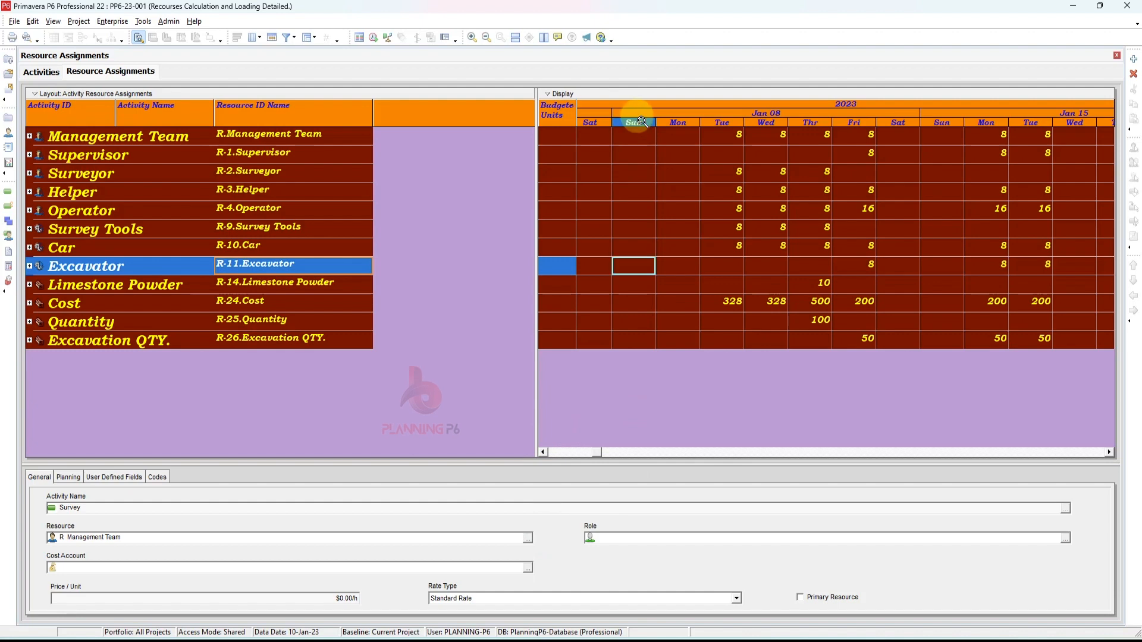
pyautogui.click(678, 122)
pyautogui.click(721, 123)
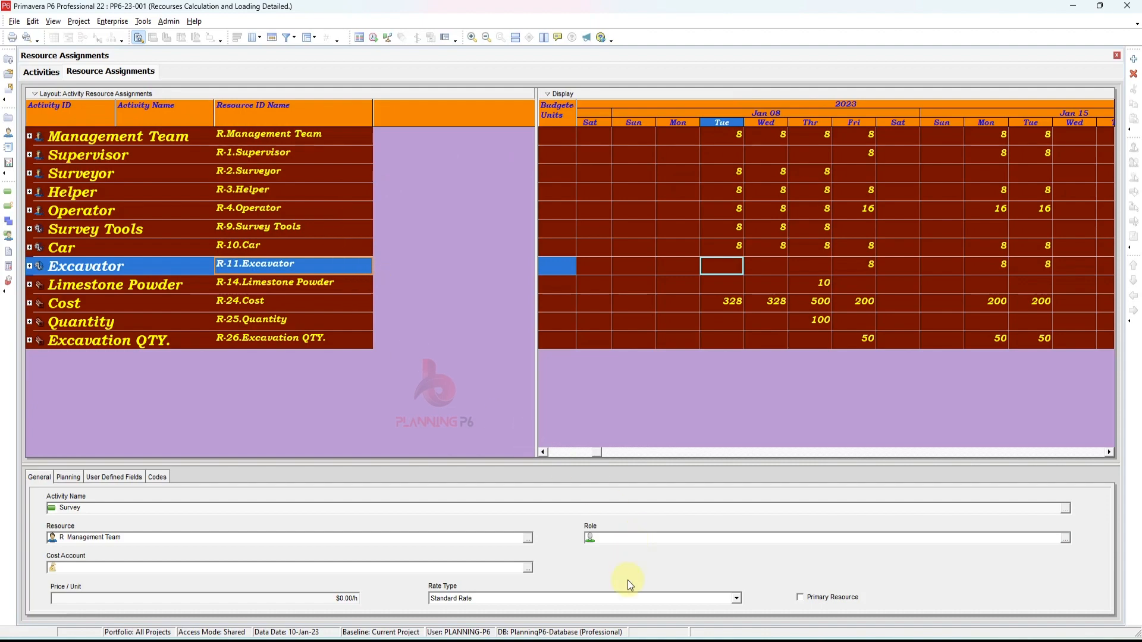
# - Switch to Excel and examine the Resources Allocation Ledger sheet's dated columns
pyautogui.click(636, 641)
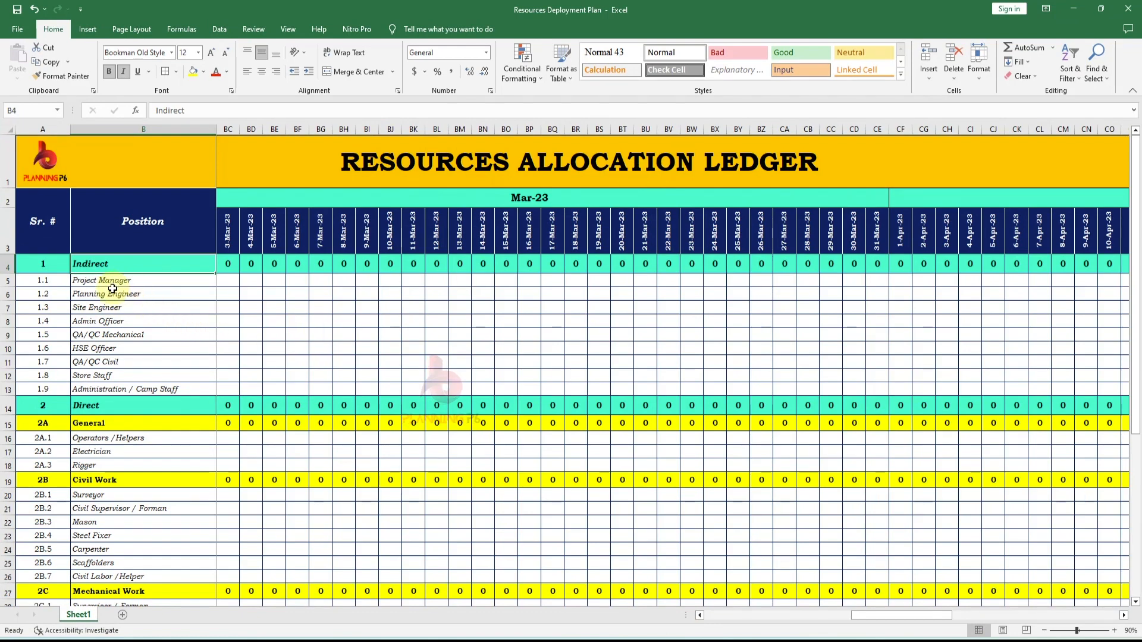
pyautogui.scroll(-3, 127, 331)
pyautogui.scroll(3, 145, 339)
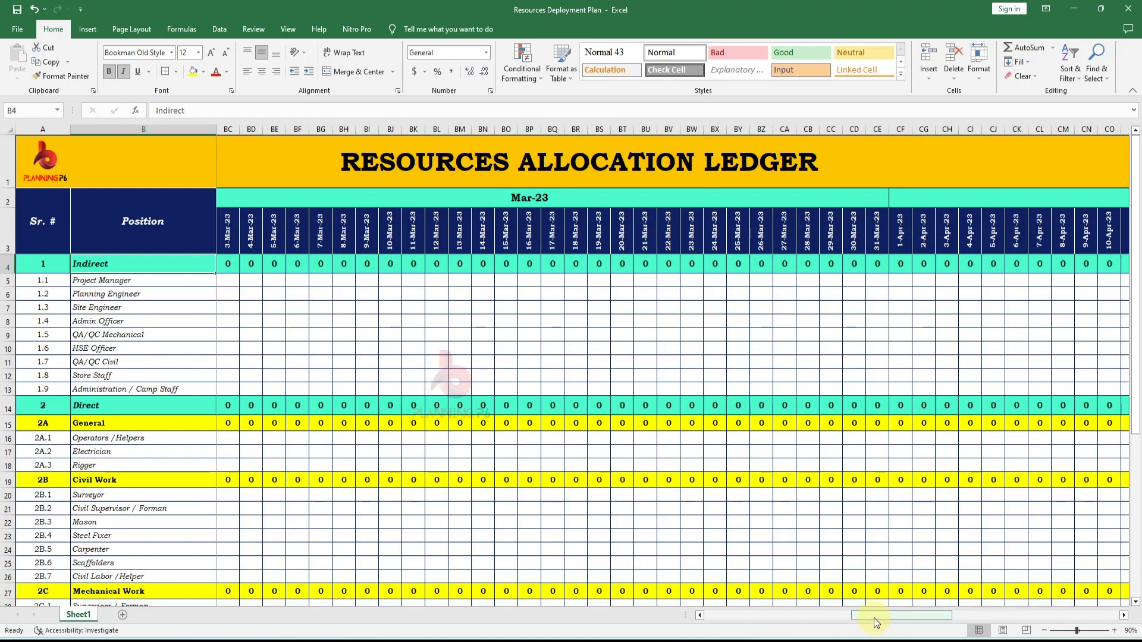
pyautogui.moveTo(880, 616); pyautogui.dragTo(737, 615)
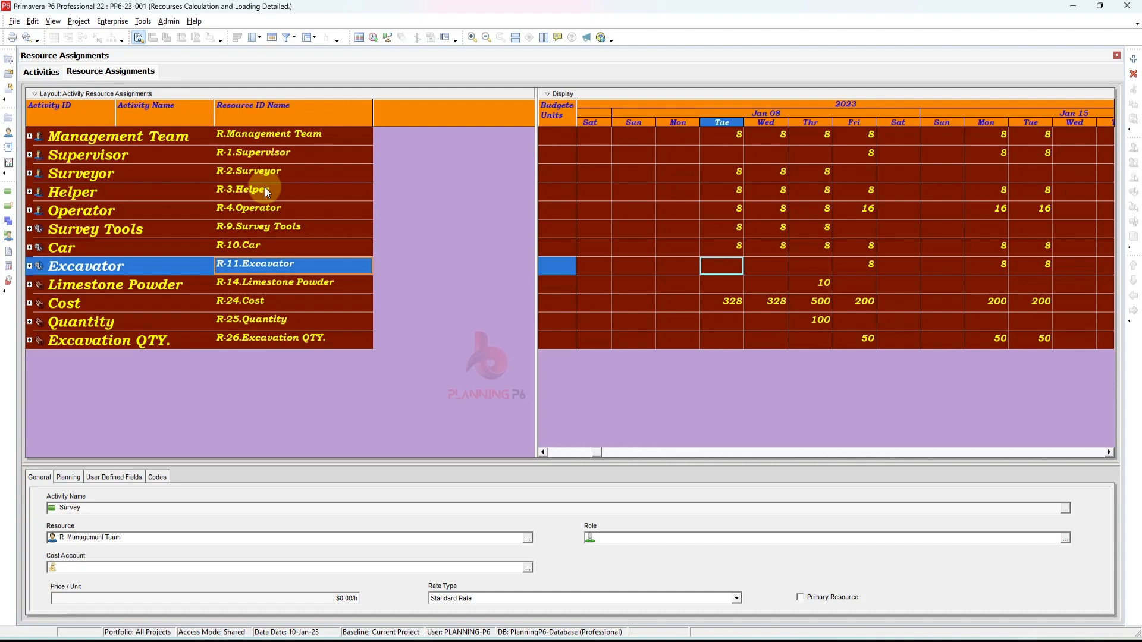
# - Select all resource rows and expand every group to show its activity assignments
pyautogui.click(78, 138)
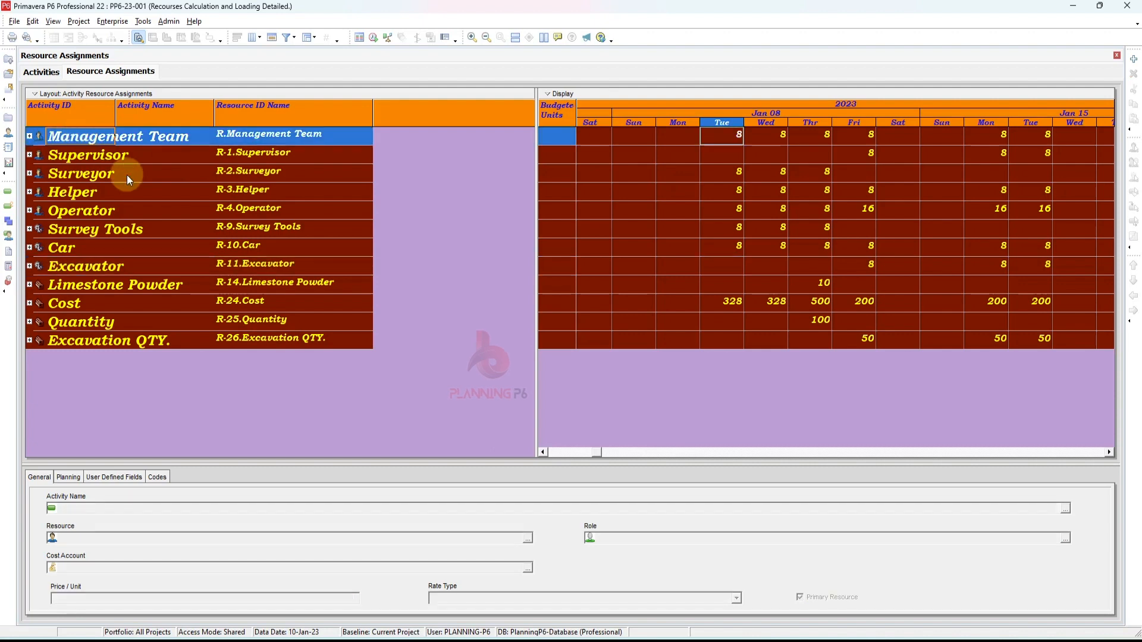
pyautogui.hotkey('shift', 'Down')
pyautogui.hotkey('shift', 'Down')
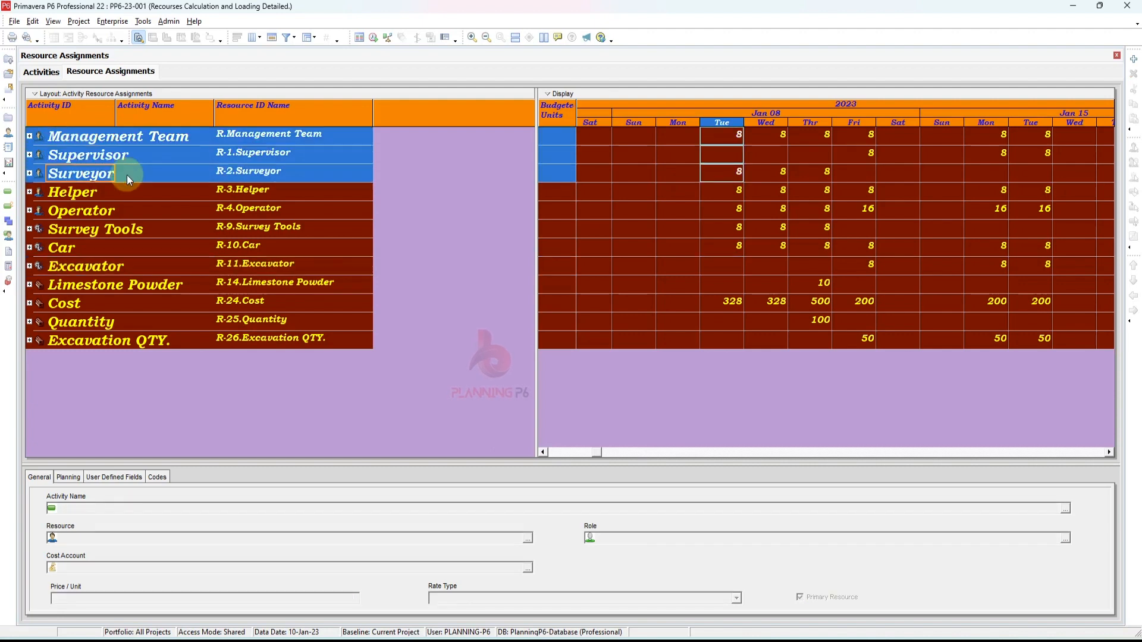
pyautogui.hotkey('shift', 'Down')
pyautogui.hotkey('shift', 'Down')
pyautogui.hotkey('shift', 'Down')
pyautogui.hotkey('shift', 'Down')
pyautogui.hotkey('shift', 'Down')
pyautogui.hotkey('shift', 'Down')
pyautogui.hotkey('shift', 'Down')
pyautogui.hotkey('shift', 'Down')
pyautogui.hotkey('shift', 'Down')
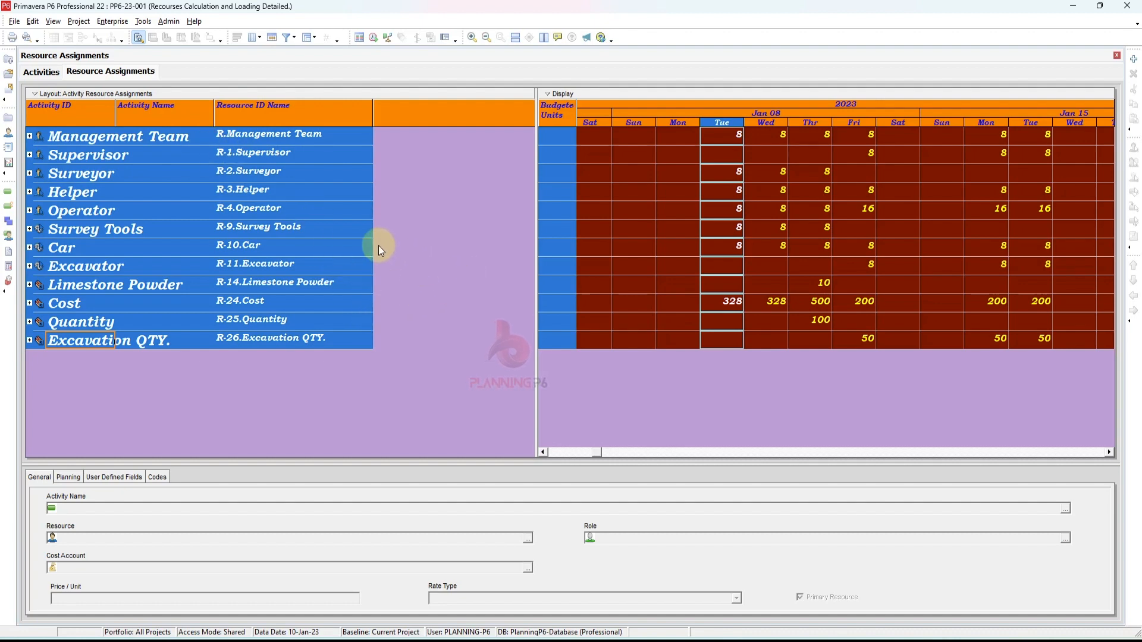
pyautogui.press('ctrl+KP_Add')
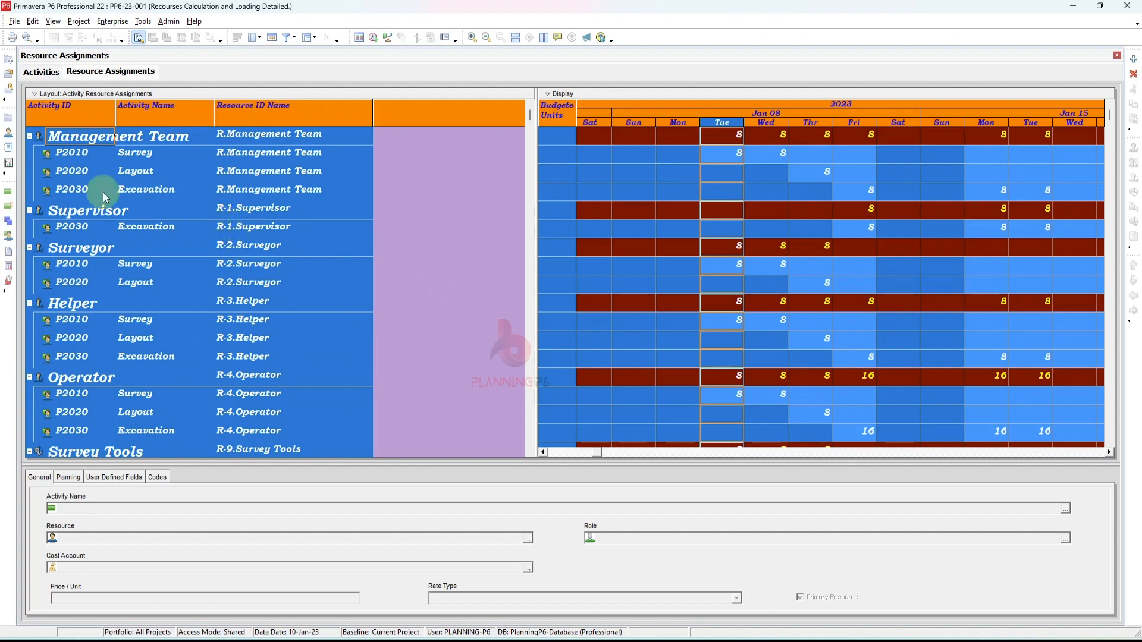
# - Collapse the grouping bands to Resource ID Name Level 1
pyautogui.click(29, 137)
pyautogui.click(30, 156)
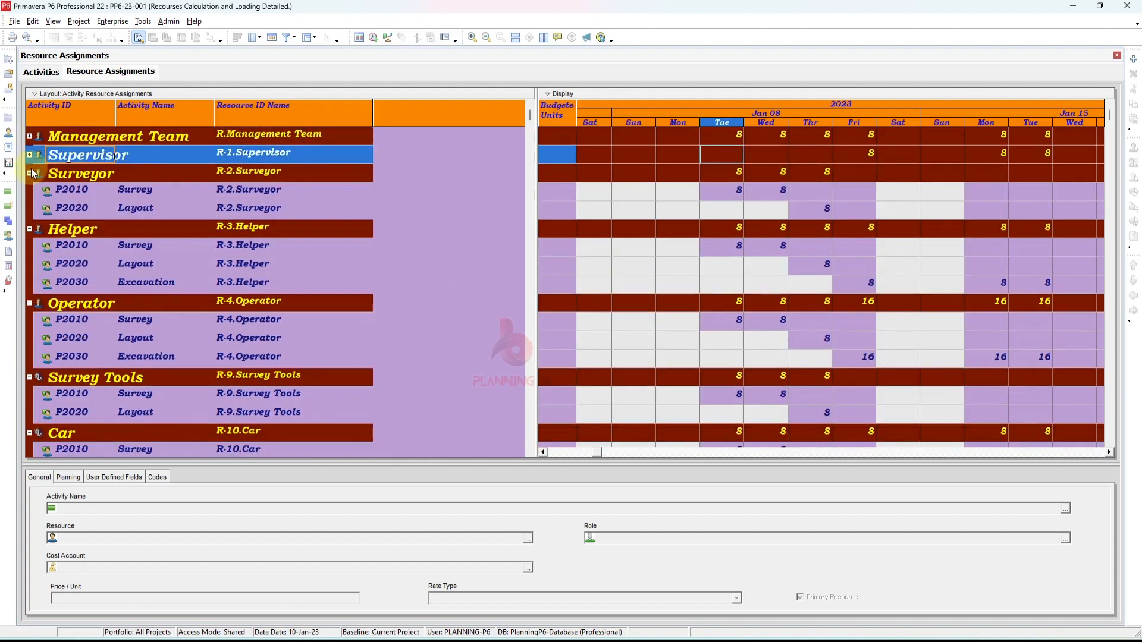
pyautogui.click(29, 173)
pyautogui.click(30, 173)
pyautogui.rightClick(95, 193)
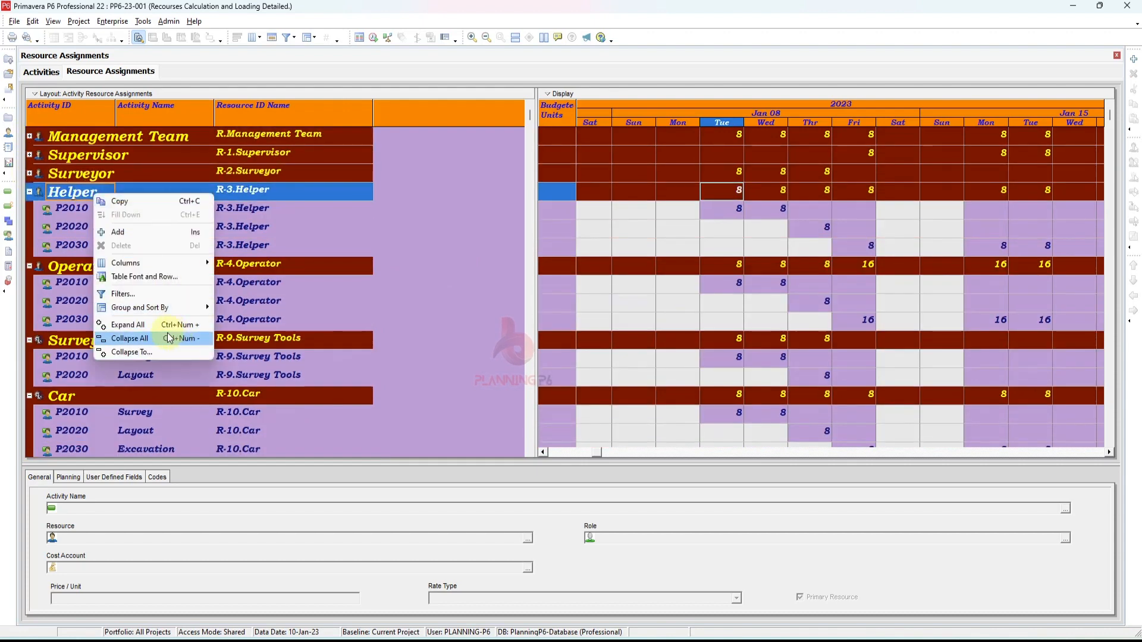
pyautogui.click(156, 352)
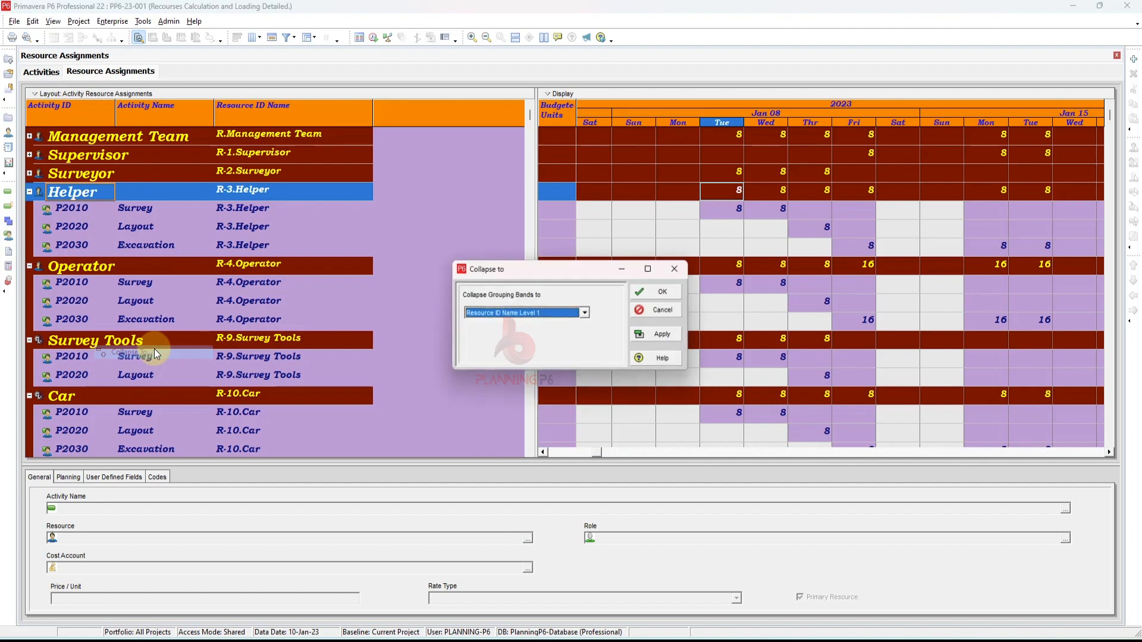
pyautogui.click(661, 335)
pyautogui.click(657, 292)
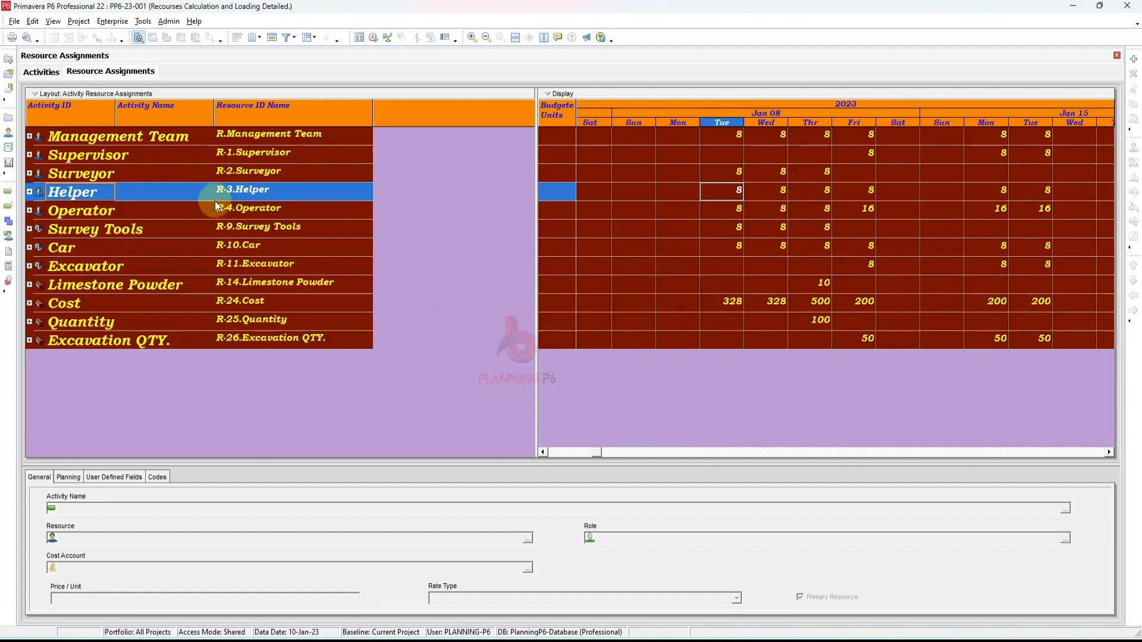
# - Select all assignment rows and paste them into cell A1 of Sheet2 in Excel
pyautogui.hotkey('ctrl', 'a')
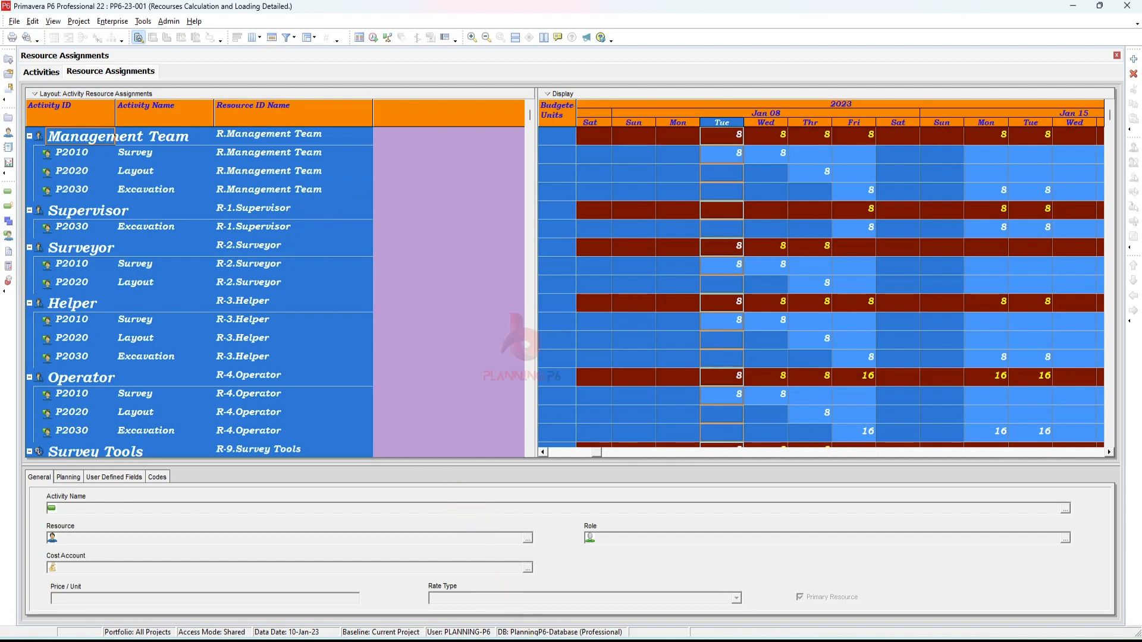
pyautogui.hotkey('alt', 'Tab')
pyautogui.click(123, 614)
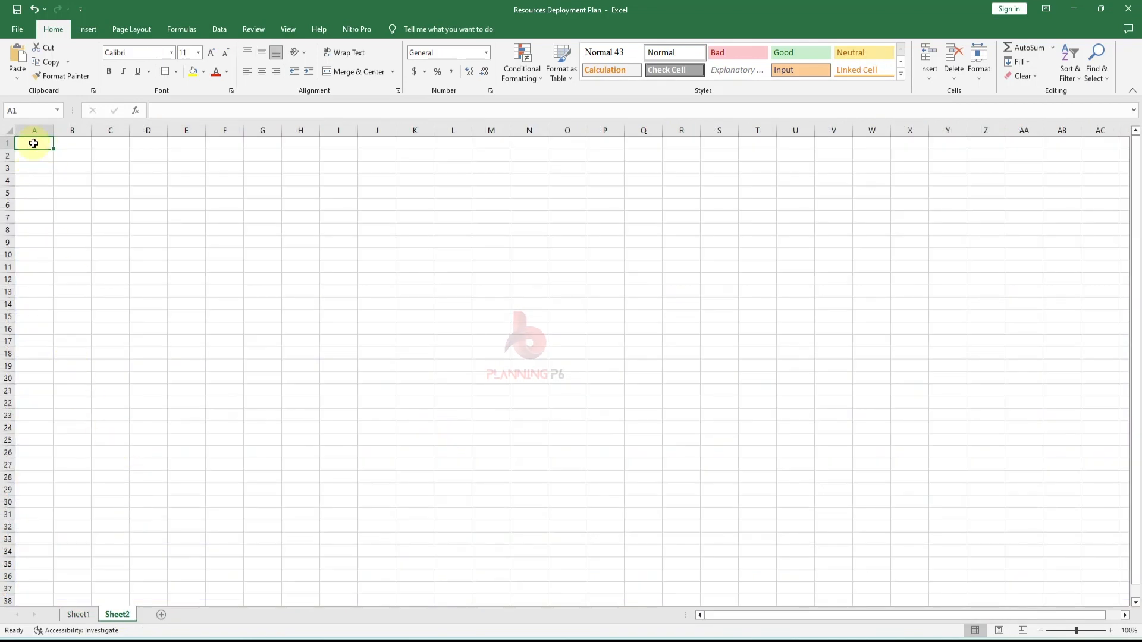
pyautogui.hotkey('ctrl', 'v')
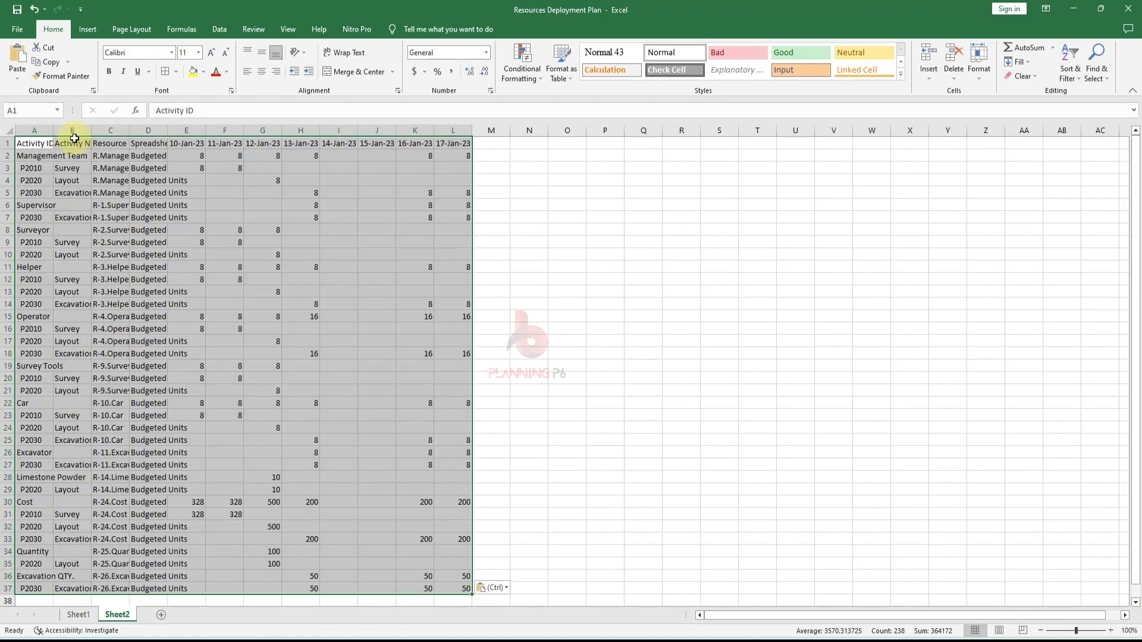
# - Widen the Activity ID, Activity Name and Resource ID Name columns to fit their contents
pyautogui.moveTo(53, 130); pyautogui.dragTo(99, 131)
pyautogui.click(70, 168)
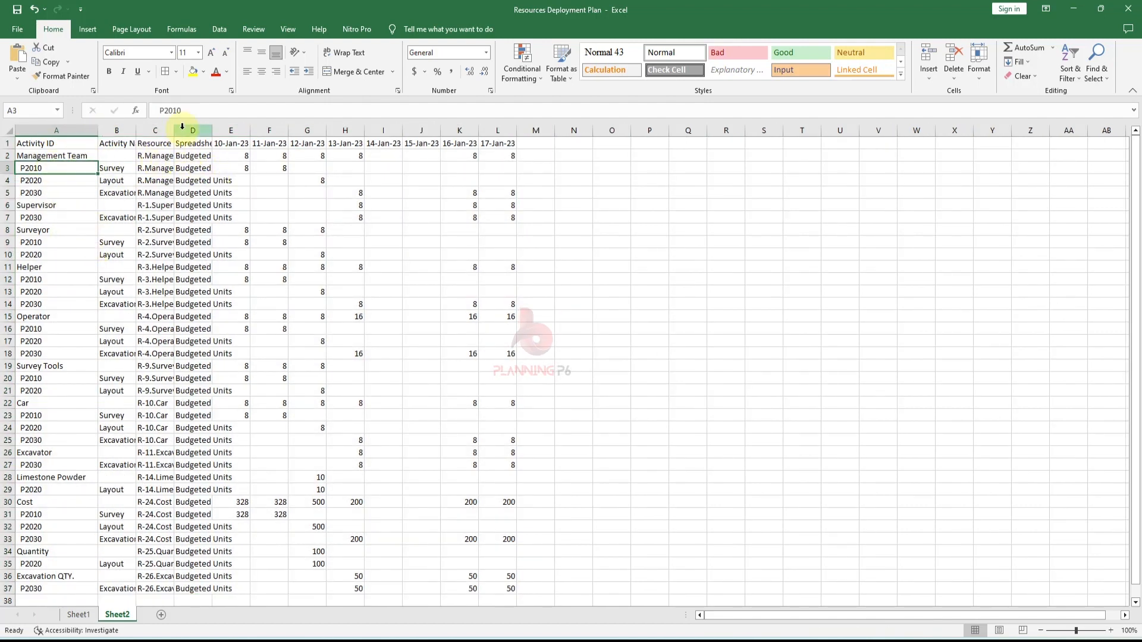
pyautogui.moveTo(174, 130); pyautogui.dragTo(255, 130)
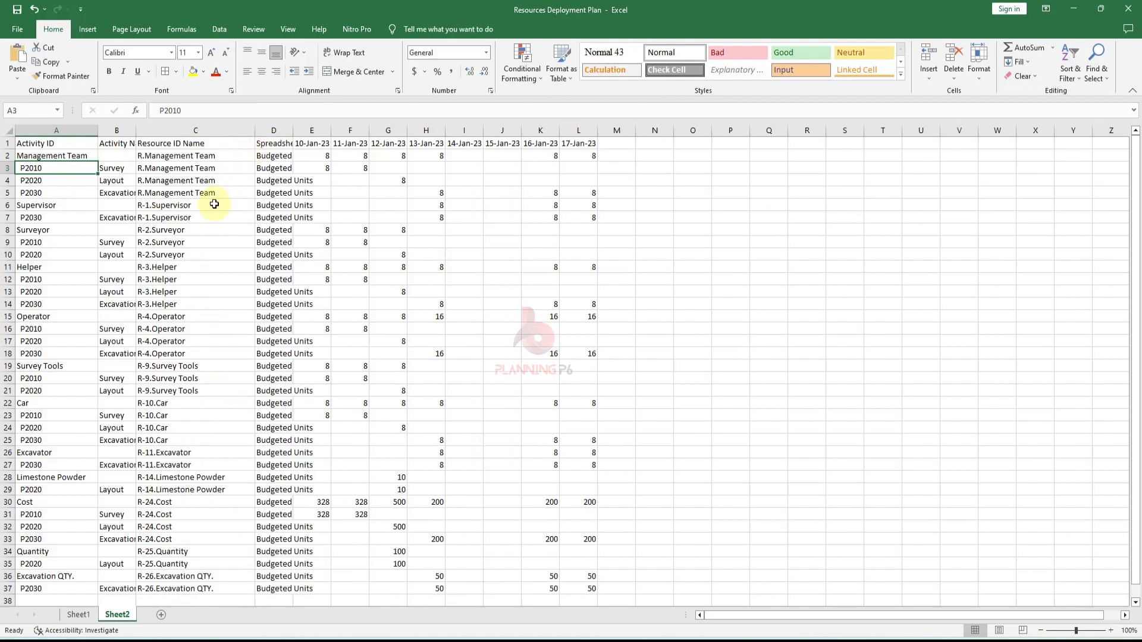
pyautogui.click(165, 204)
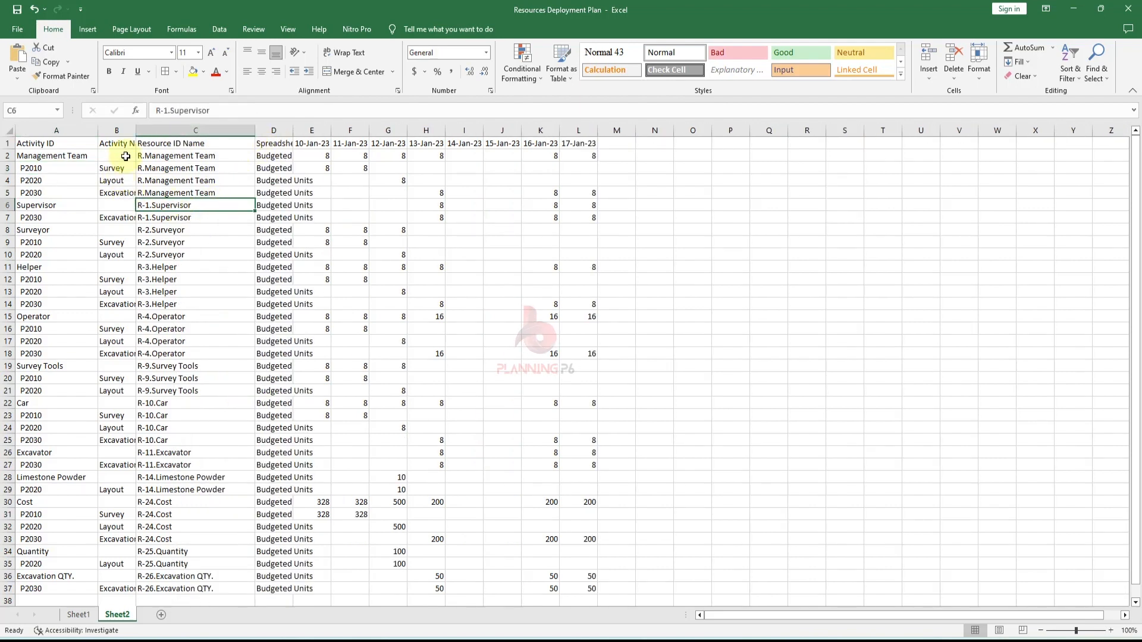
pyautogui.moveTo(23, 143); pyautogui.dragTo(219, 143)
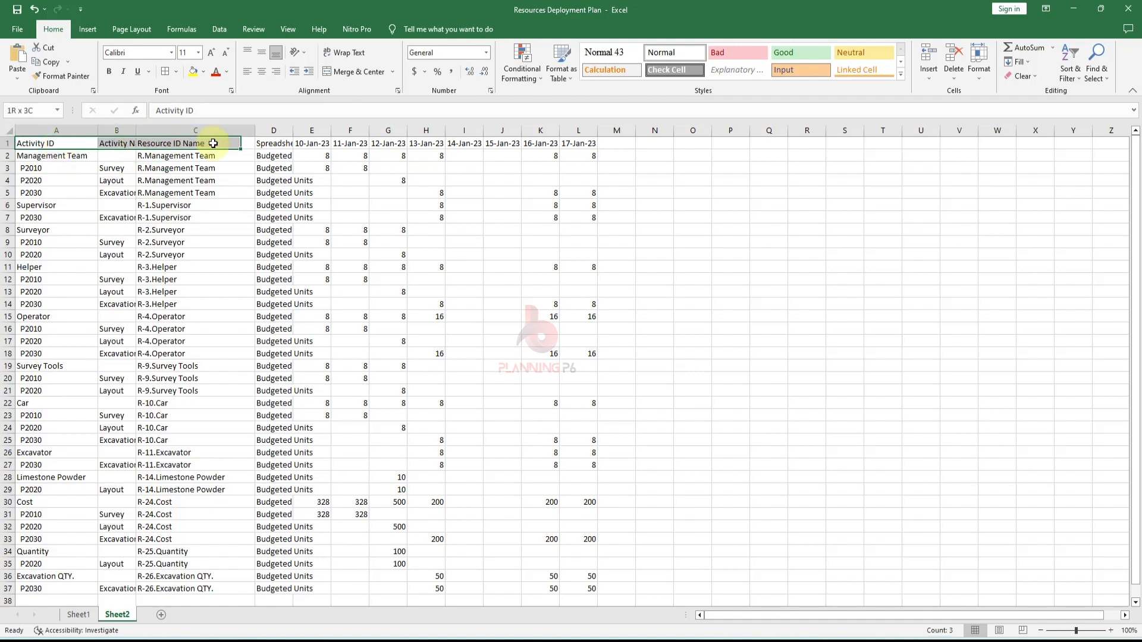
pyautogui.moveTo(135, 130); pyautogui.dragTo(215, 137)
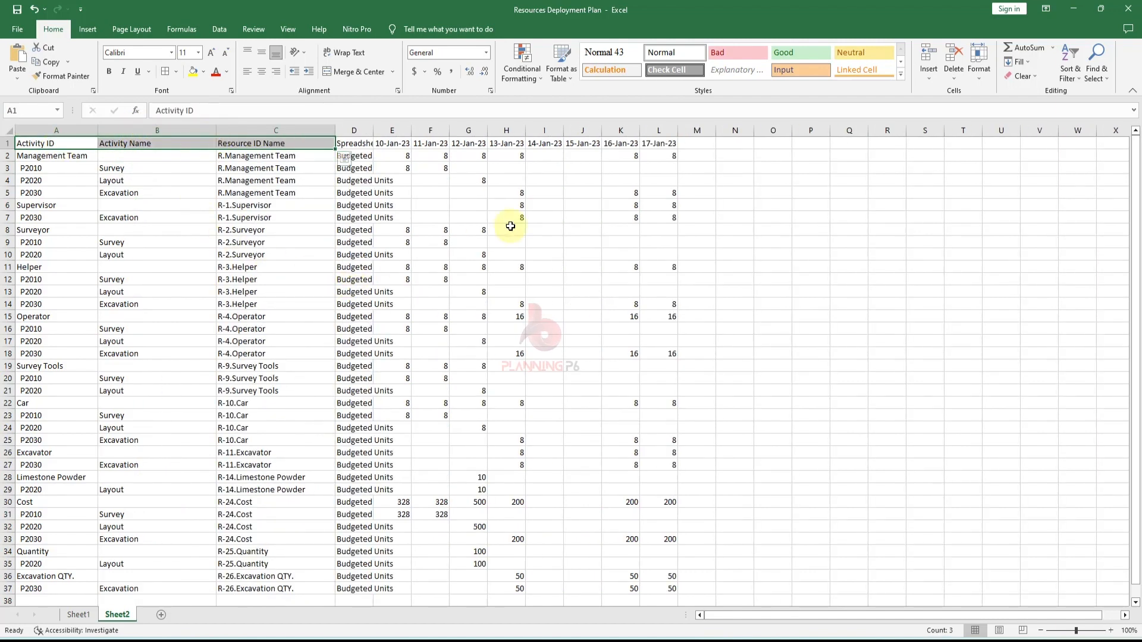
# - Widen the Spreadsheet Field column and turn on filters for the header row on Sheet2
pyautogui.moveTo(374, 130); pyautogui.dragTo(435, 130)
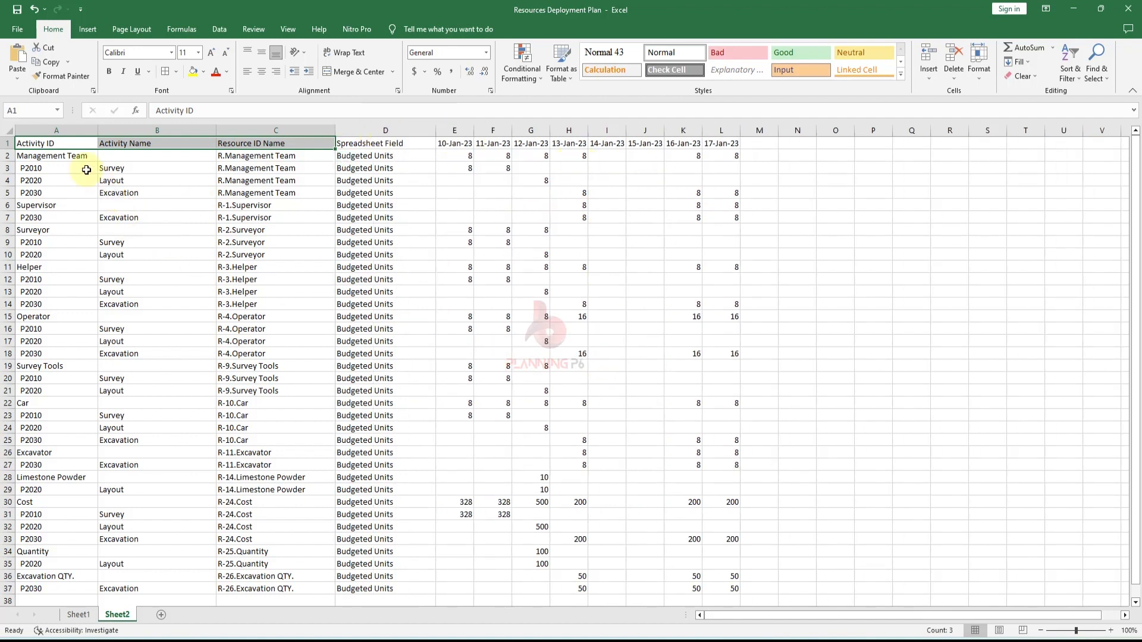
pyautogui.moveTo(62, 143); pyautogui.dragTo(723, 146)
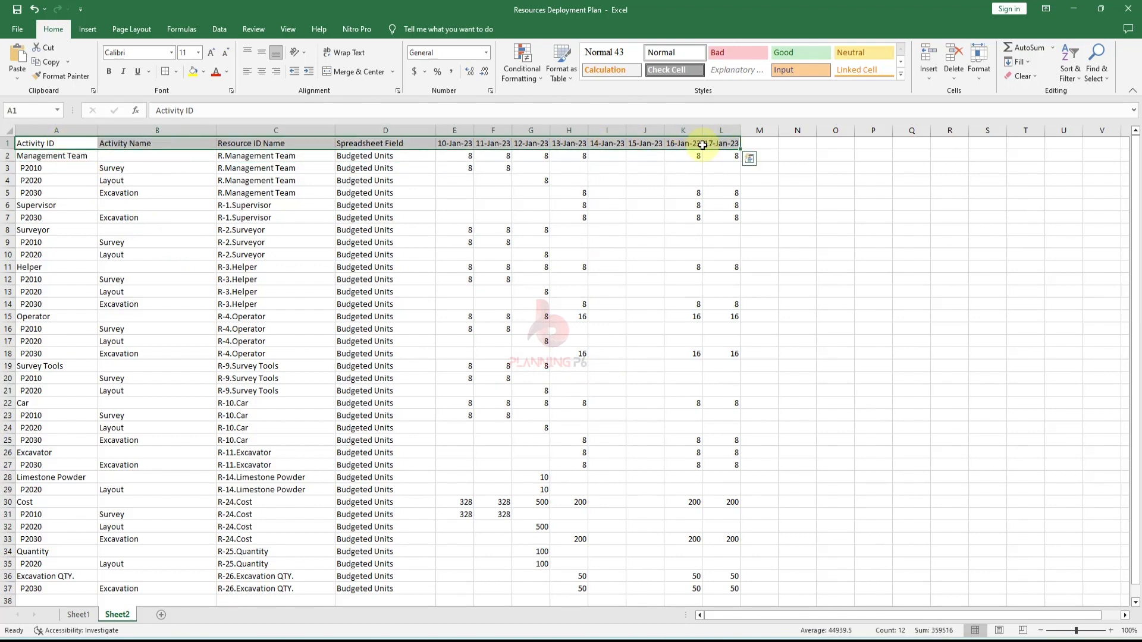
pyautogui.click(1070, 68)
pyautogui.click(1088, 143)
pyautogui.click(360, 255)
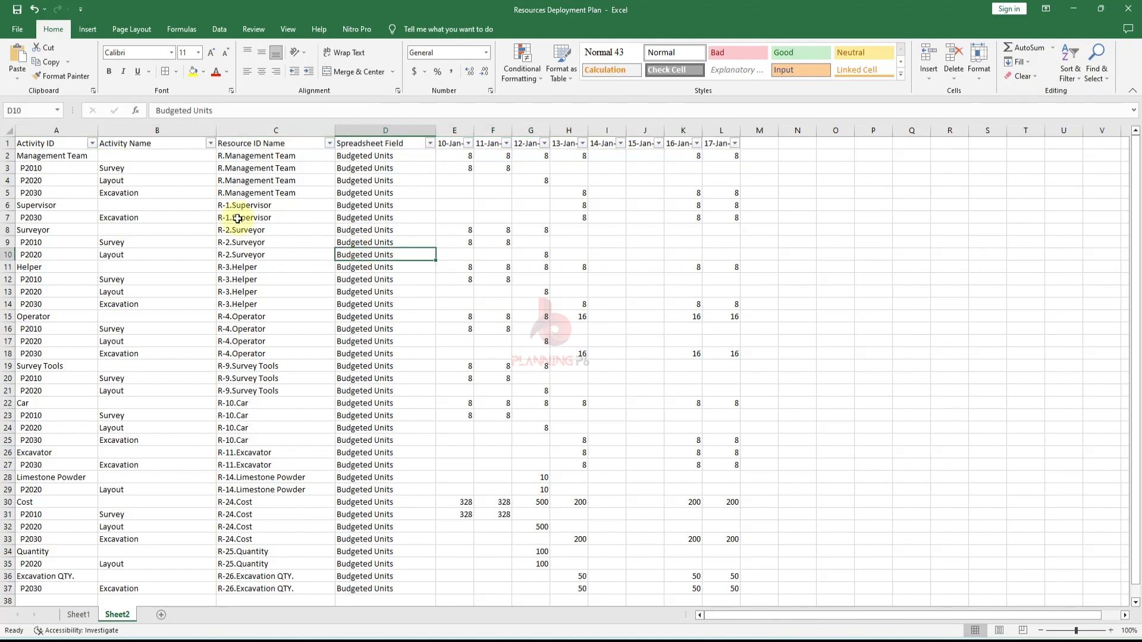
# - Filter the Activity Name column to exclude blank entries
pyautogui.click(210, 143)
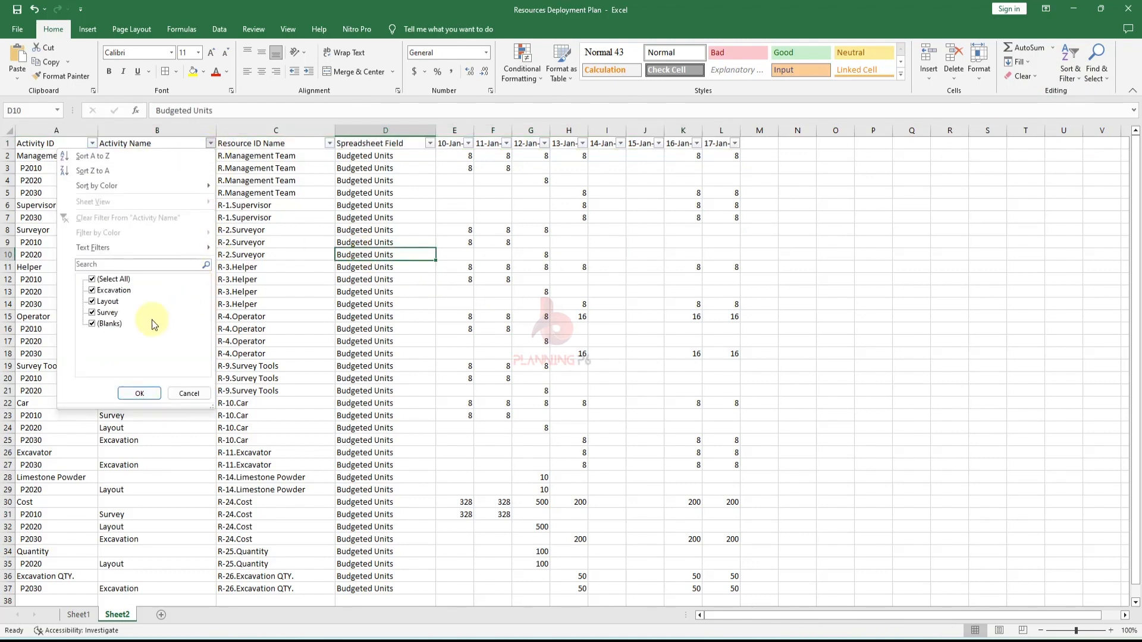
pyautogui.click(104, 324)
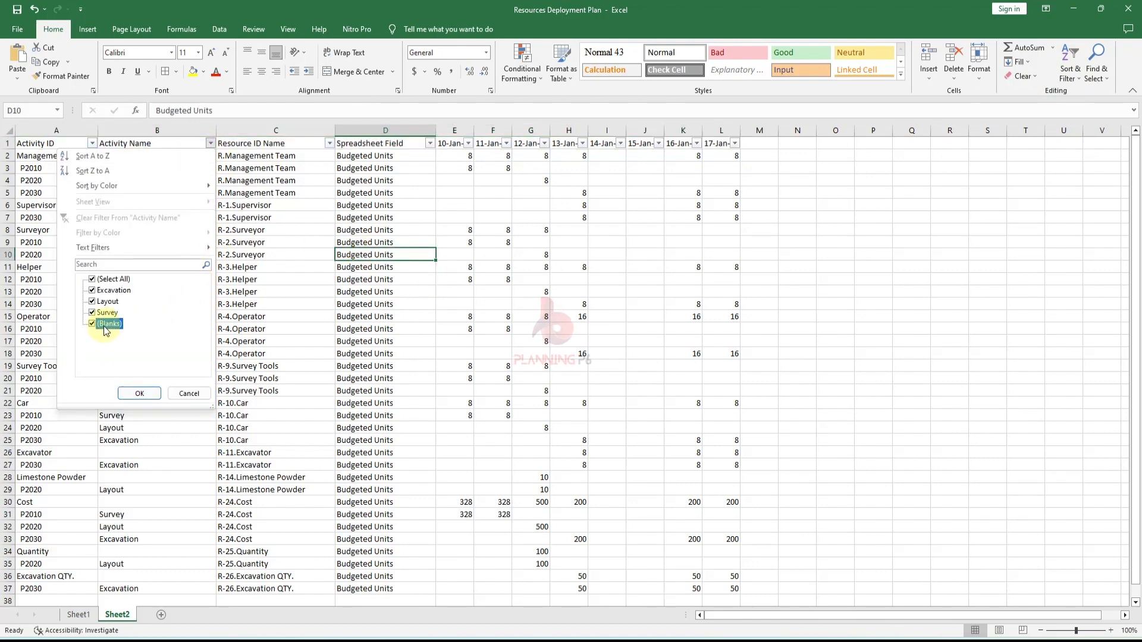
pyautogui.click(140, 394)
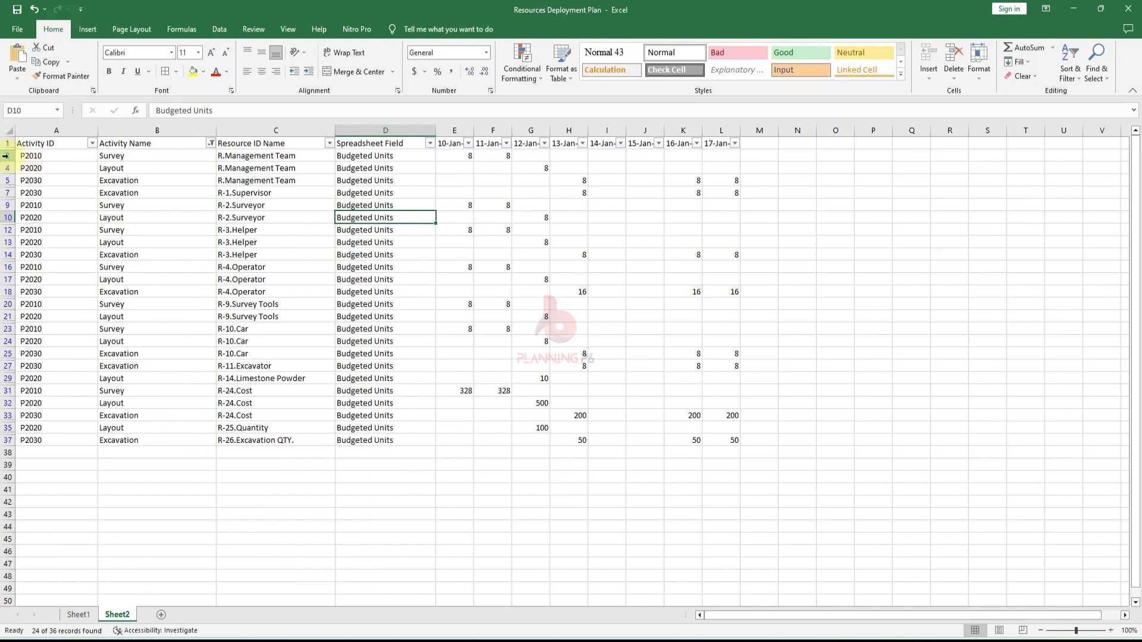
# - Delete all the filtered activity assignment rows, from row 3 to row 37
pyautogui.moveTo(6, 155); pyautogui.dragTo(4, 438)
pyautogui.rightClick(5, 438)
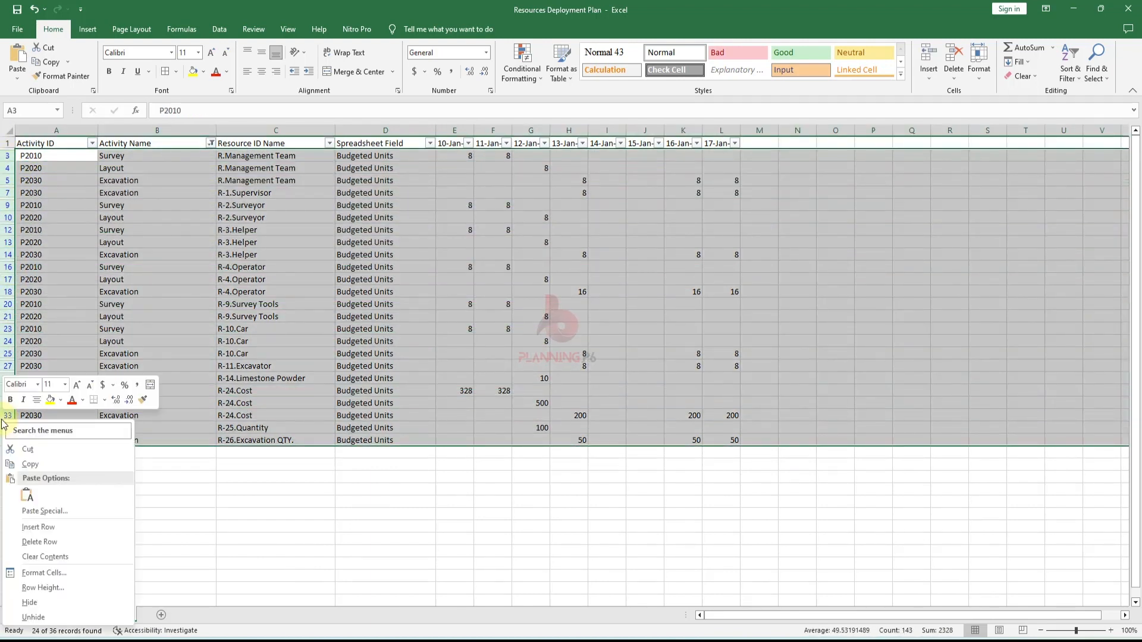
pyautogui.click(36, 545)
pyautogui.click(159, 498)
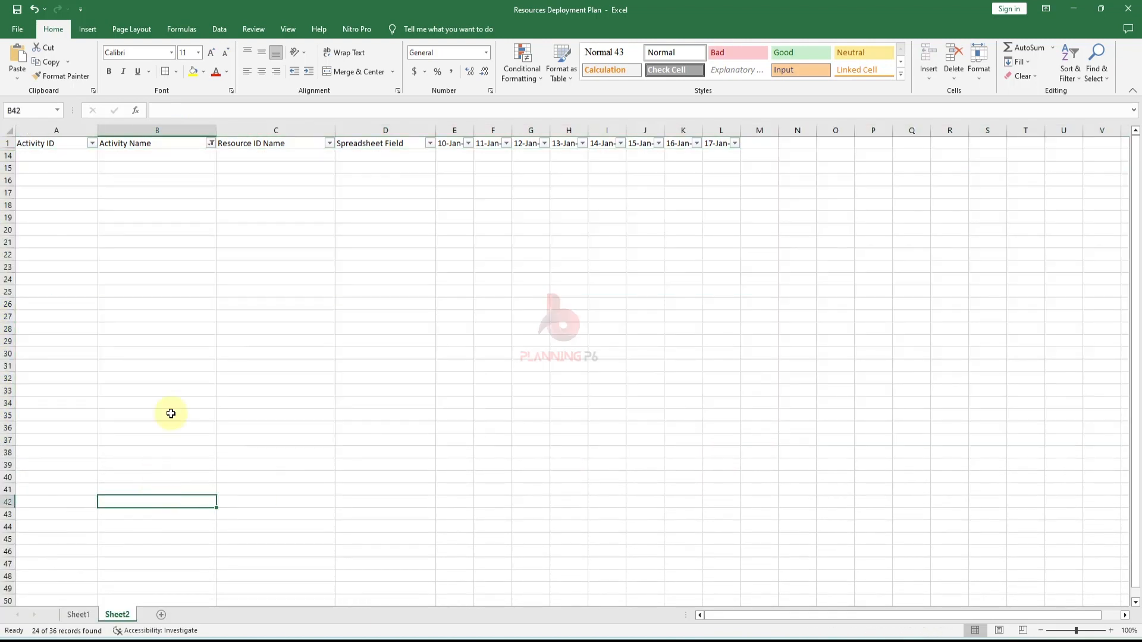
# - Clear the Activity Name filter to show only the resource summary rows
pyautogui.click(211, 143)
pyautogui.click(108, 279)
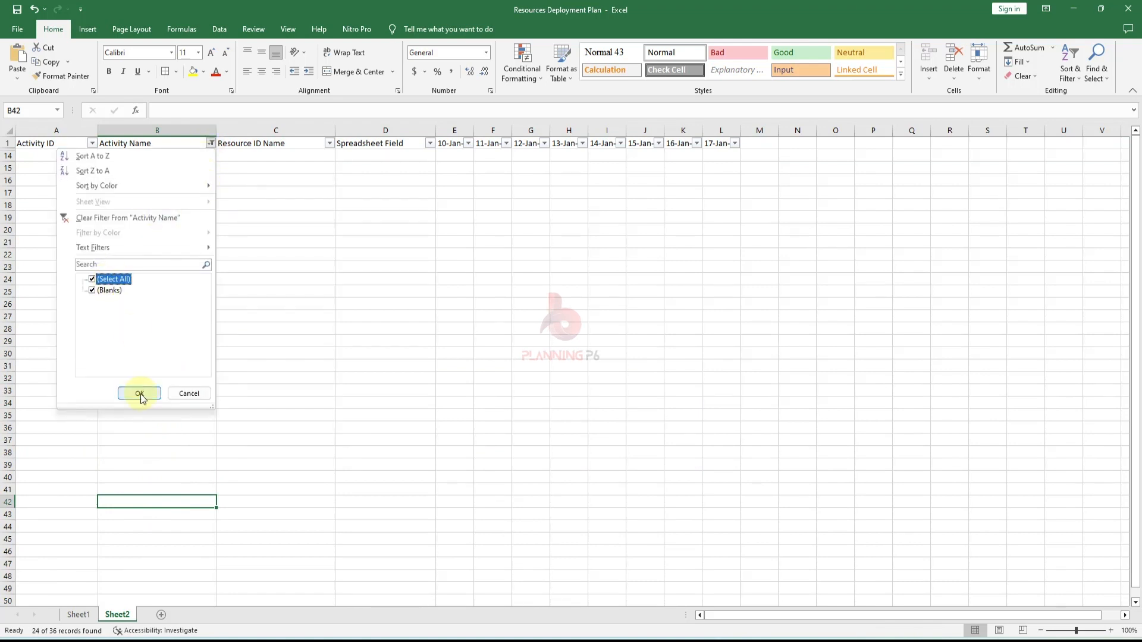
pyautogui.click(139, 393)
pyautogui.click(163, 379)
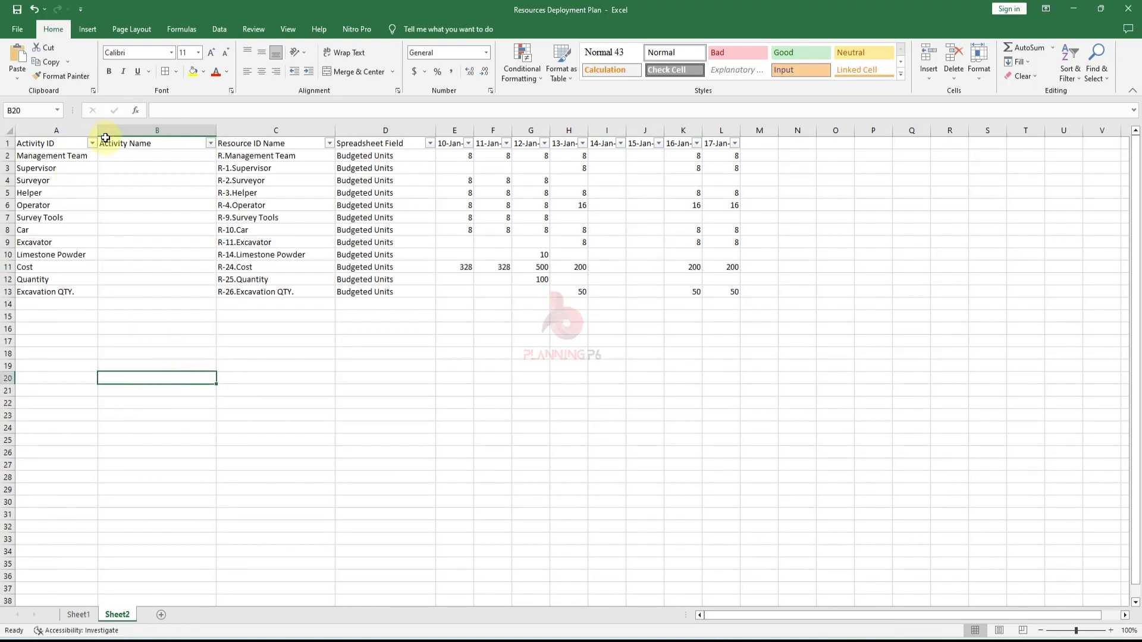
# - Widen the Activity ID column and delete the Spreadsheet Field column
pyautogui.moveTo(97, 131); pyautogui.dragTo(126, 135)
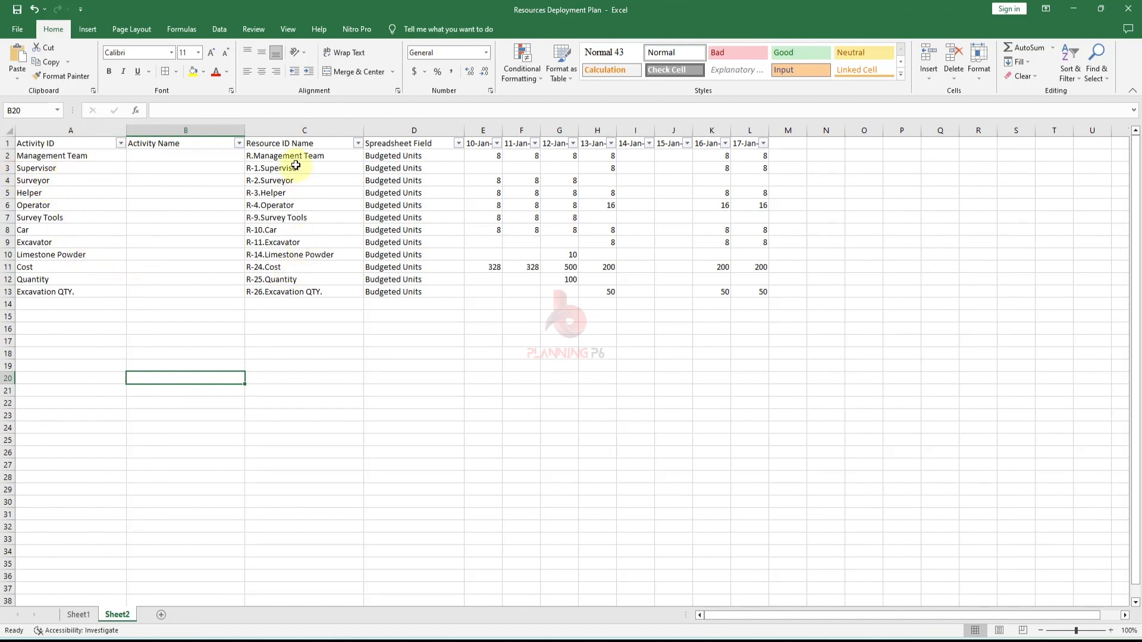
pyautogui.click(205, 126)
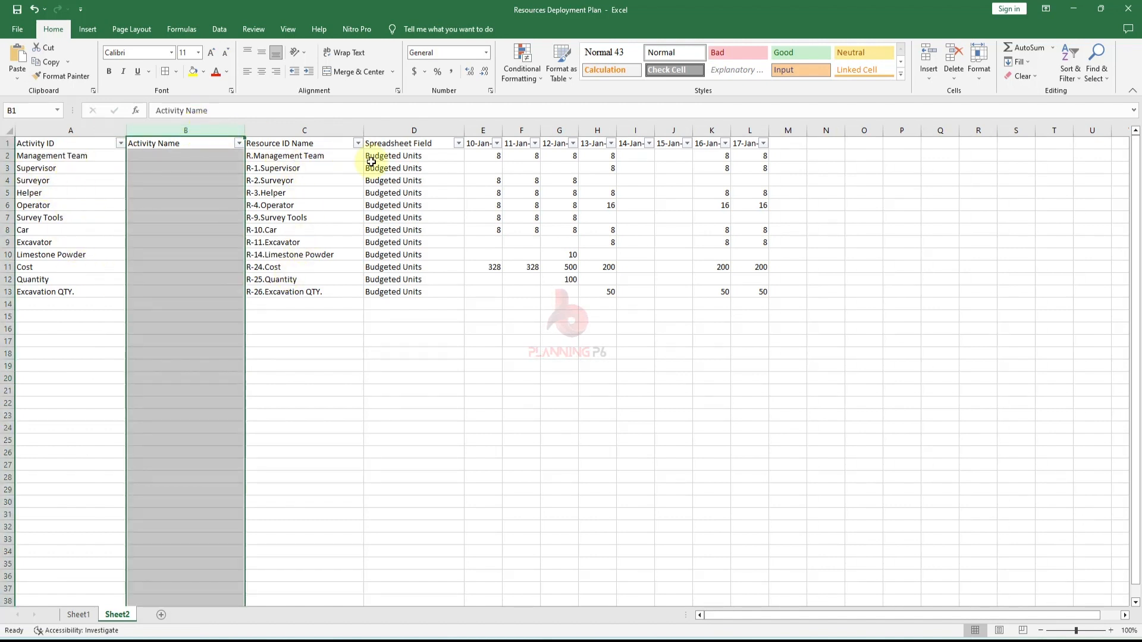
pyautogui.click(421, 128)
pyautogui.rightClick(424, 131)
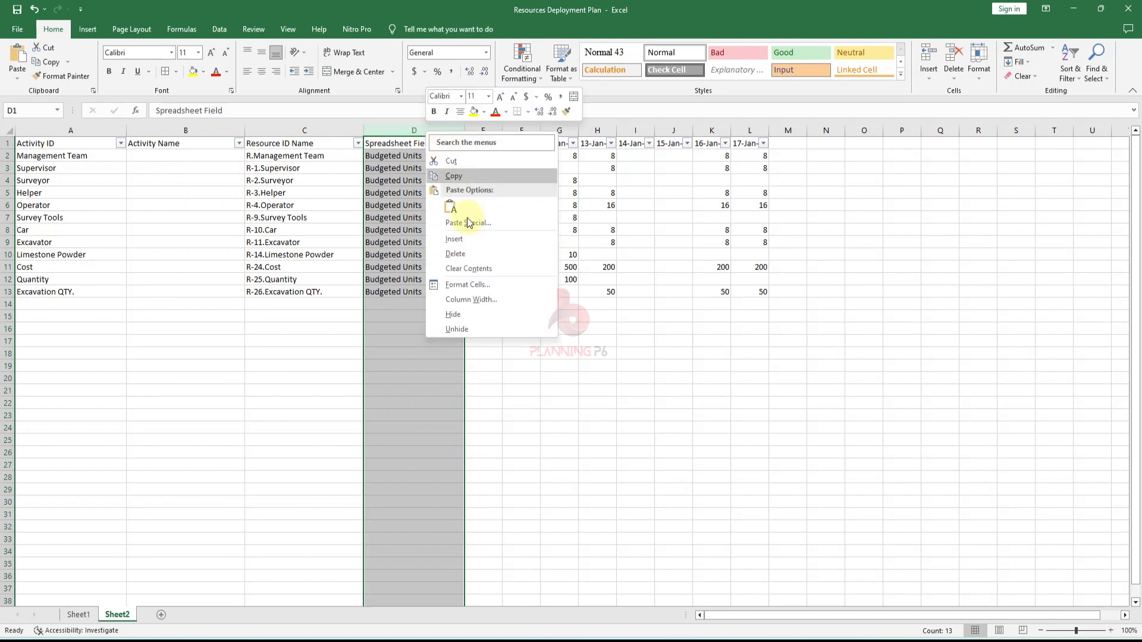
pyautogui.click(466, 254)
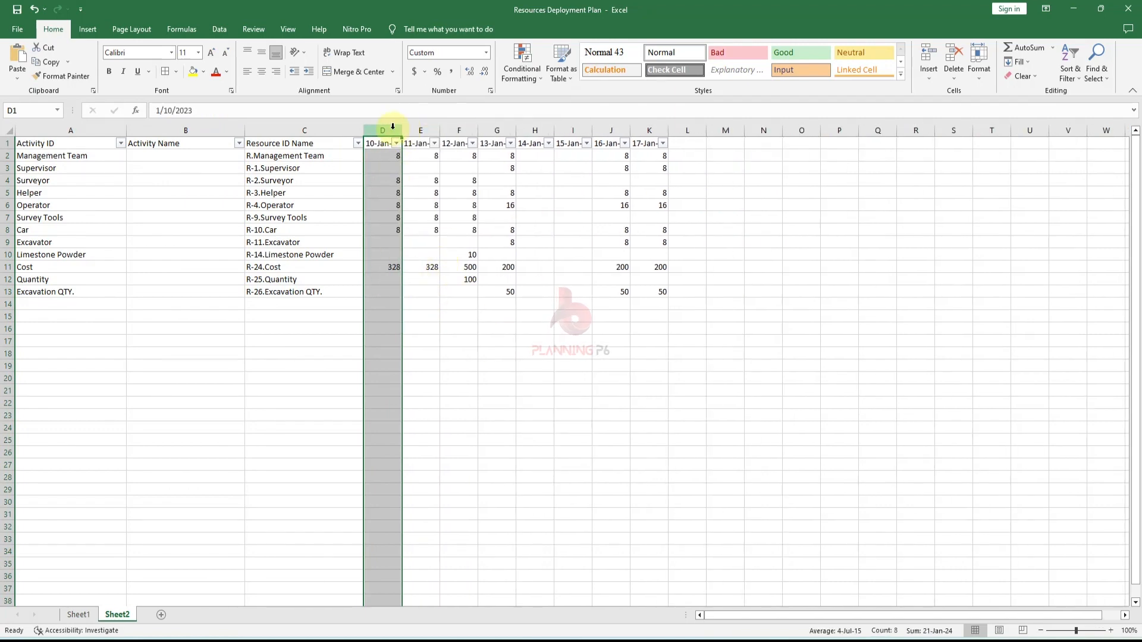
# - Turn off the header filters and widen the date columns from 10-Jan-23 to 17-Jan-23
pyautogui.click(7, 143)
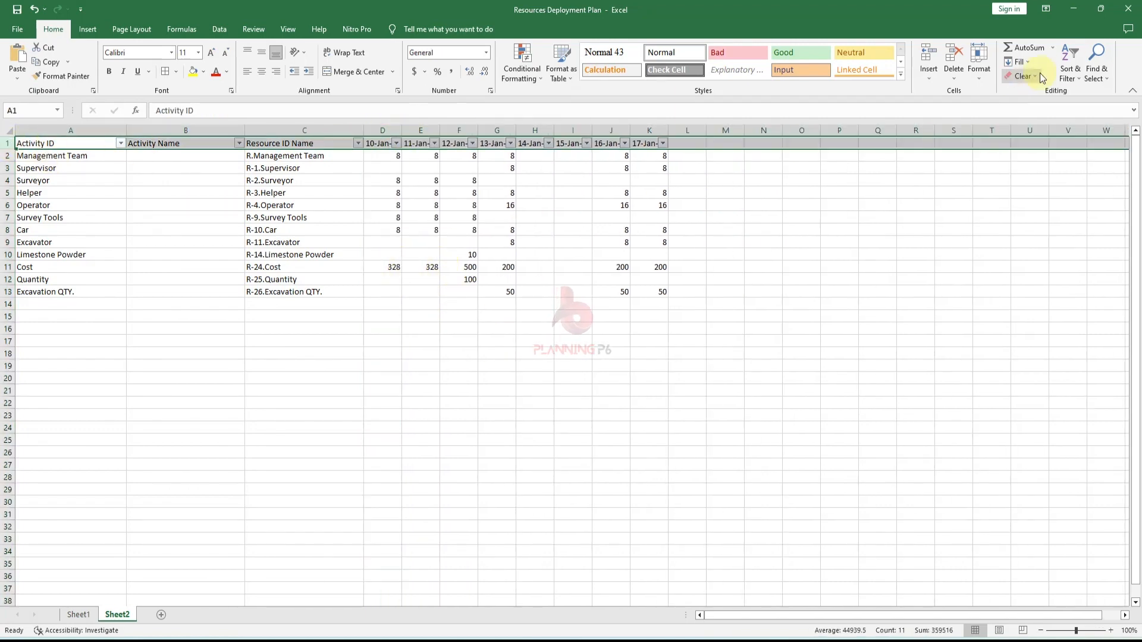
pyautogui.click(1070, 70)
pyautogui.click(1077, 137)
pyautogui.click(497, 341)
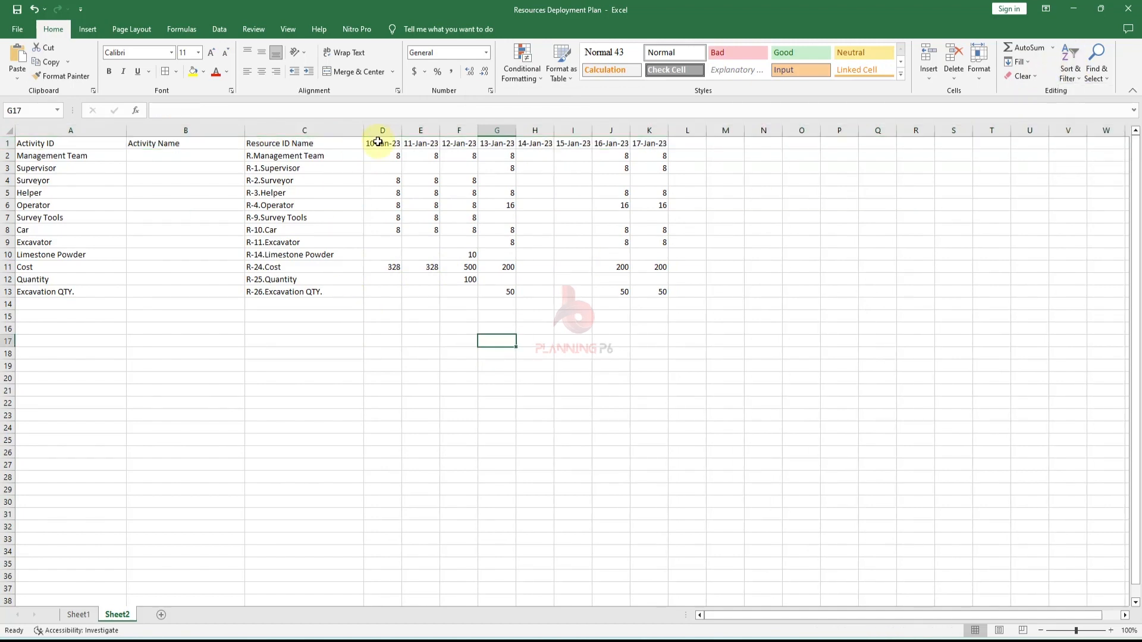
pyautogui.moveTo(393, 131); pyautogui.dragTo(649, 130)
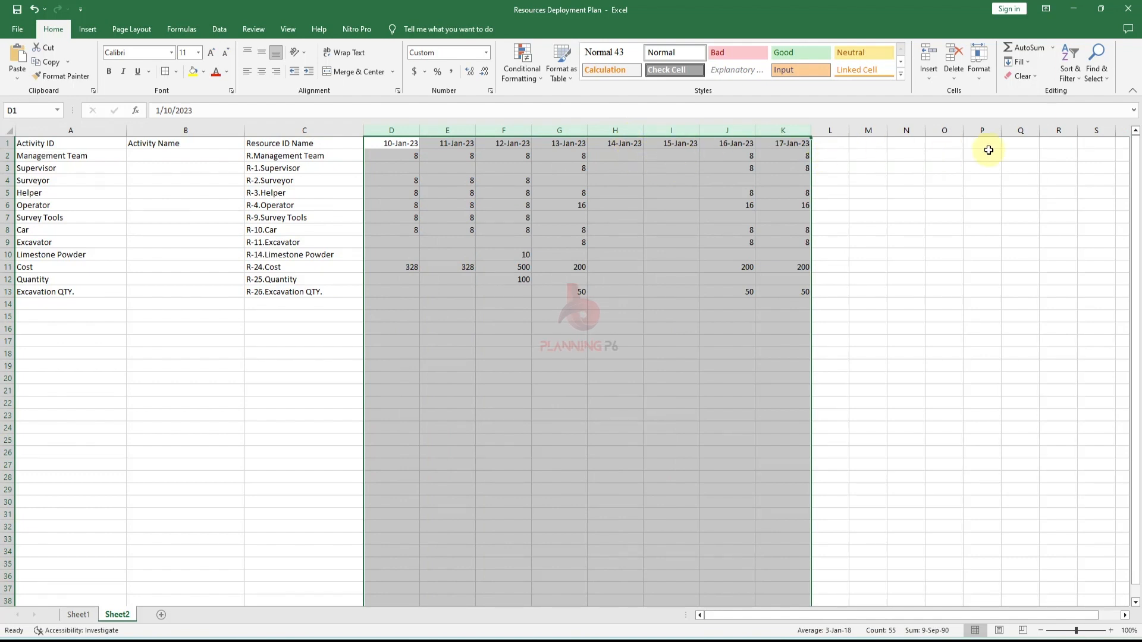
pyautogui.click(646, 352)
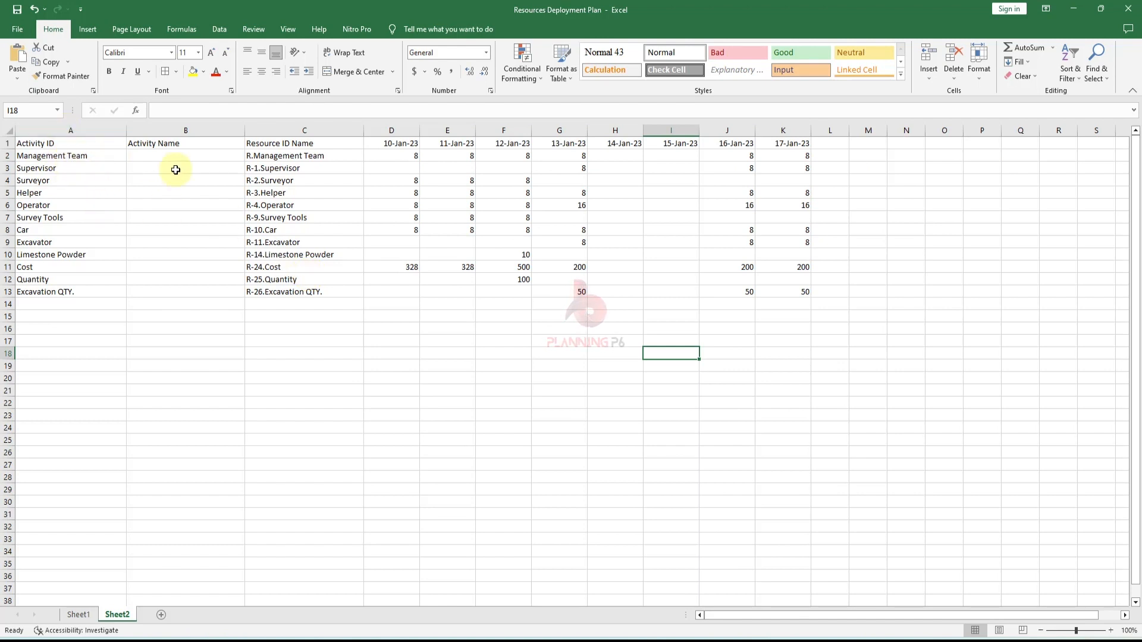
# - Copy the Management Team daily hours and paste them as values into the Project Manager row on Sheet1
pyautogui.click(153, 156)
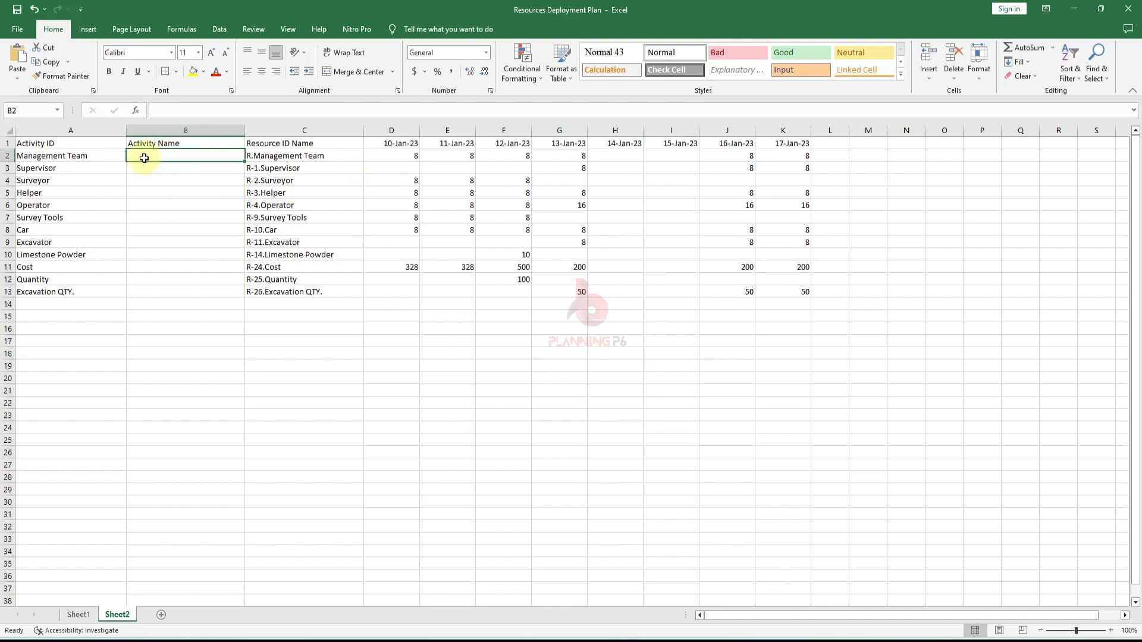
pyautogui.moveTo(414, 158); pyautogui.dragTo(807, 157)
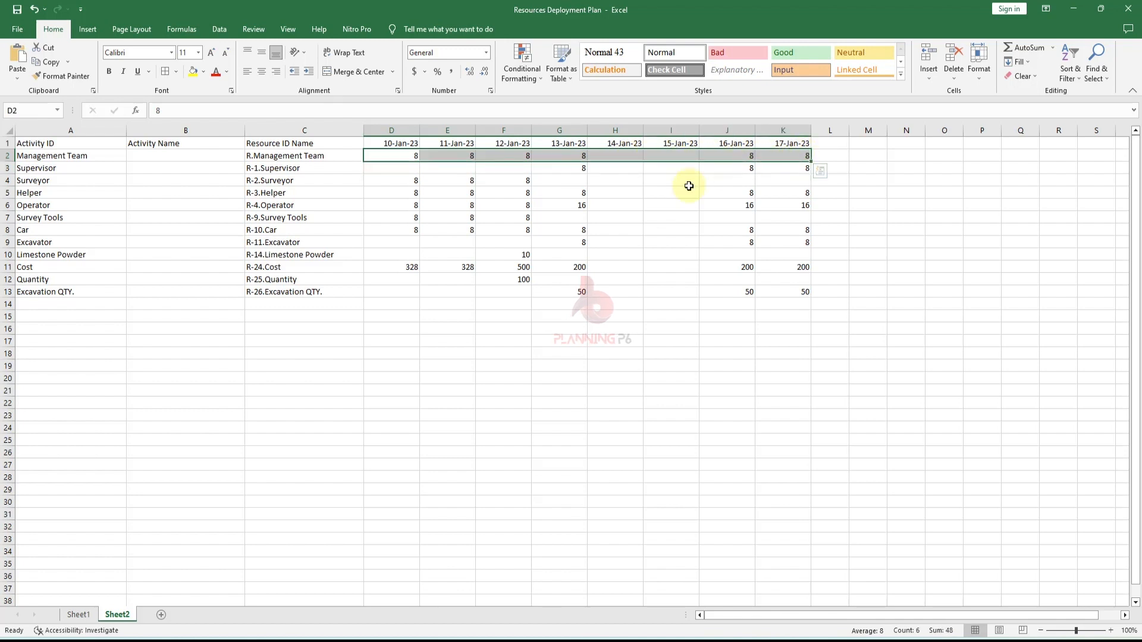
pyautogui.hotkey('ctrl', 'c')
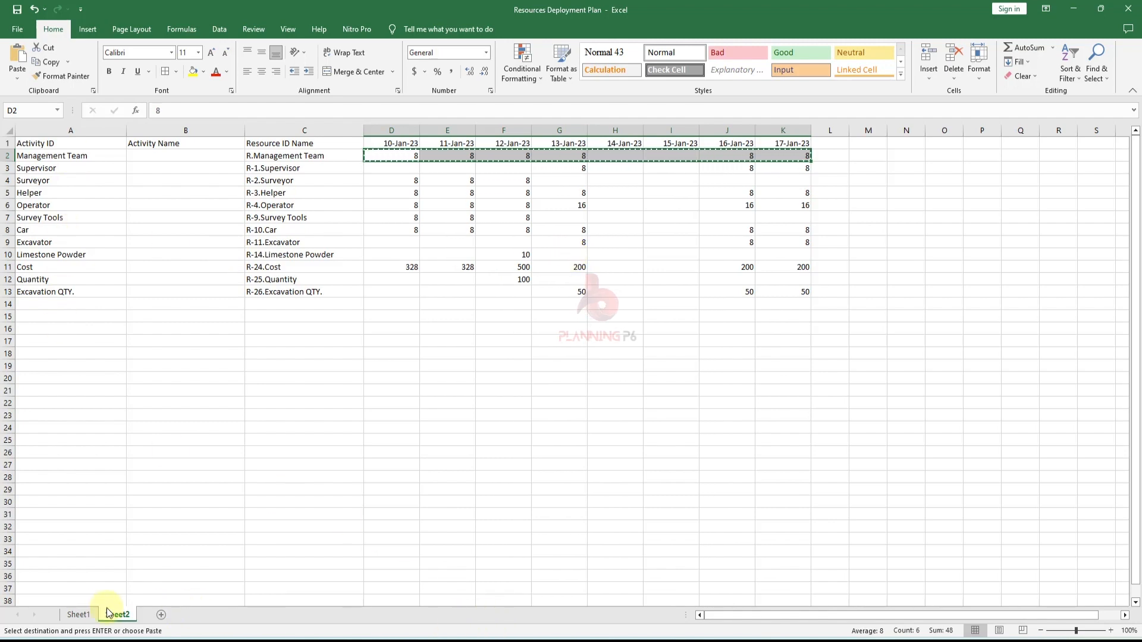
pyautogui.click(79, 615)
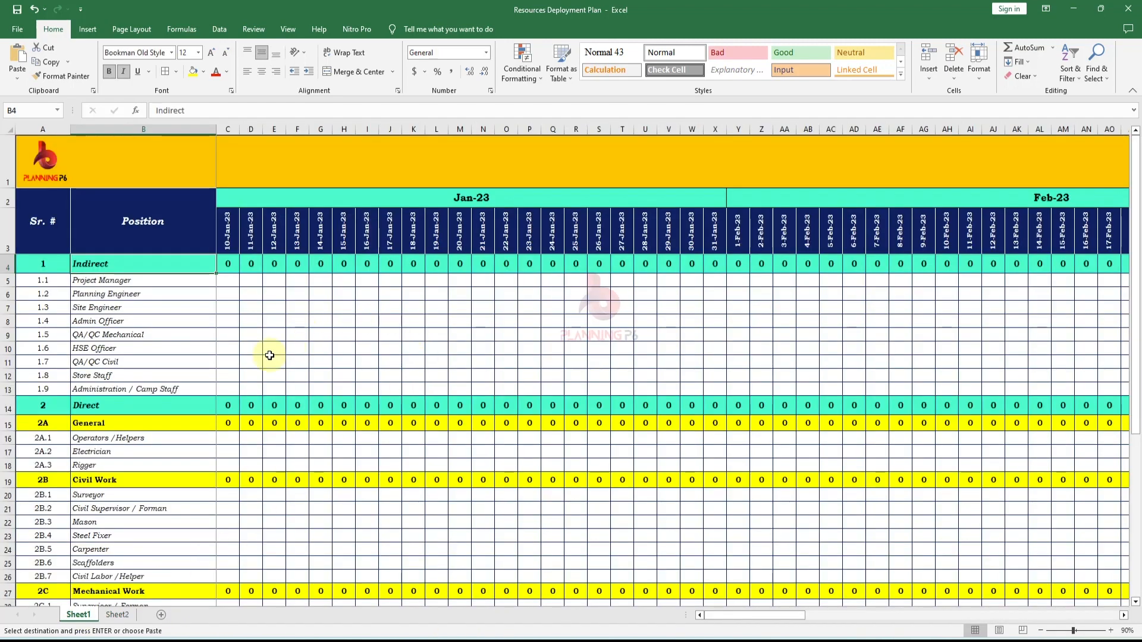
pyautogui.click(230, 282)
pyautogui.rightClick(230, 282)
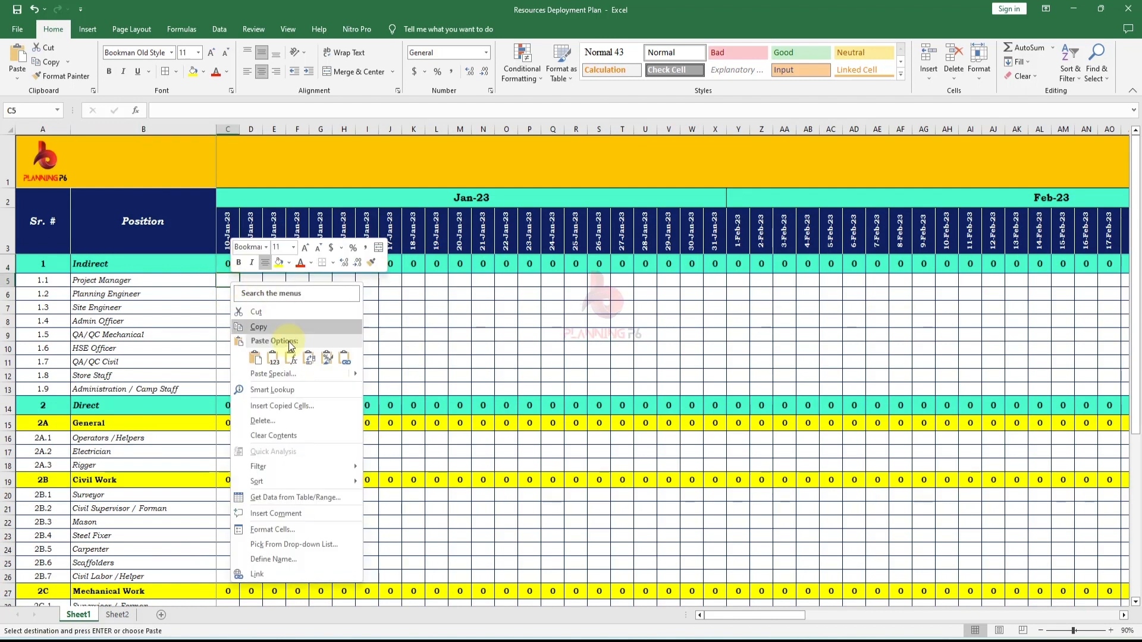
pyautogui.click(269, 357)
pyautogui.click(381, 332)
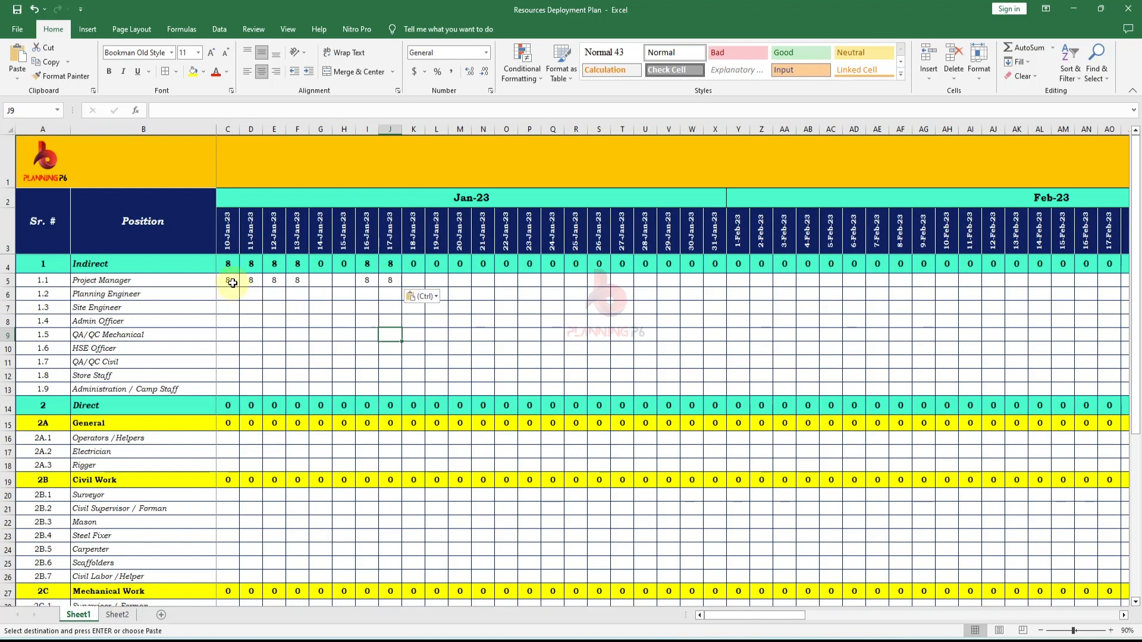
# - Paste the same hours into all Indirect position rows from Project Manager to Administration / Camp Staff
pyautogui.moveTo(233, 282); pyautogui.dragTo(397, 391)
pyautogui.press('Return')
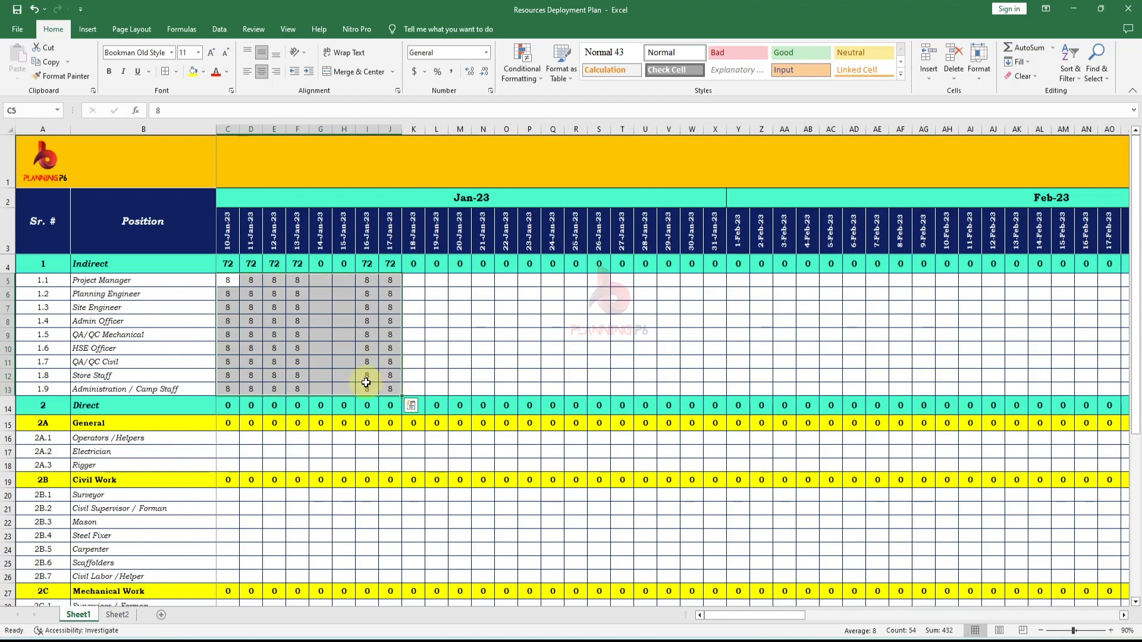
pyautogui.click(361, 383)
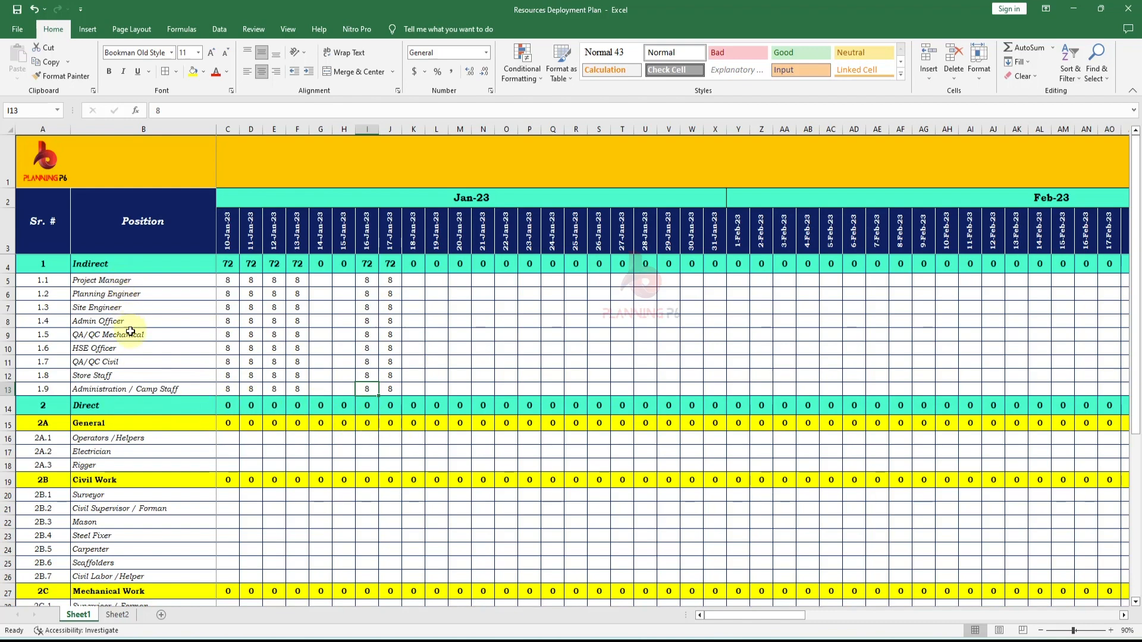
# - Highlight the Supervisor, Surveyor, Helper and Operator resource names in yellow on Sheet2
pyautogui.click(117, 615)
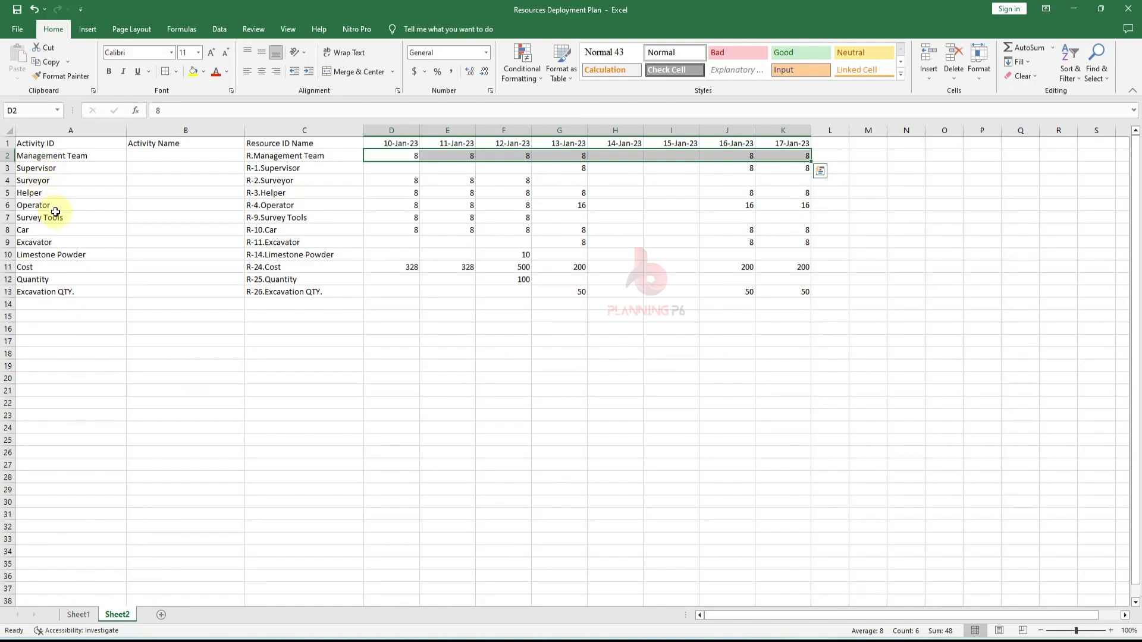
pyautogui.moveTo(55, 214); pyautogui.dragTo(51, 175)
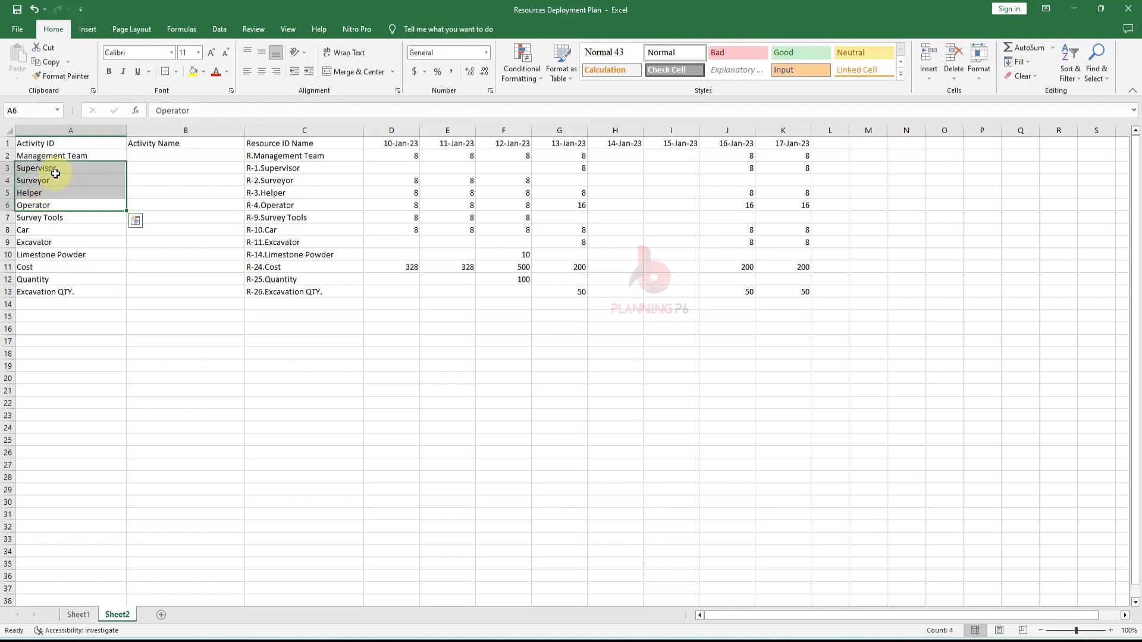
pyautogui.click(193, 72)
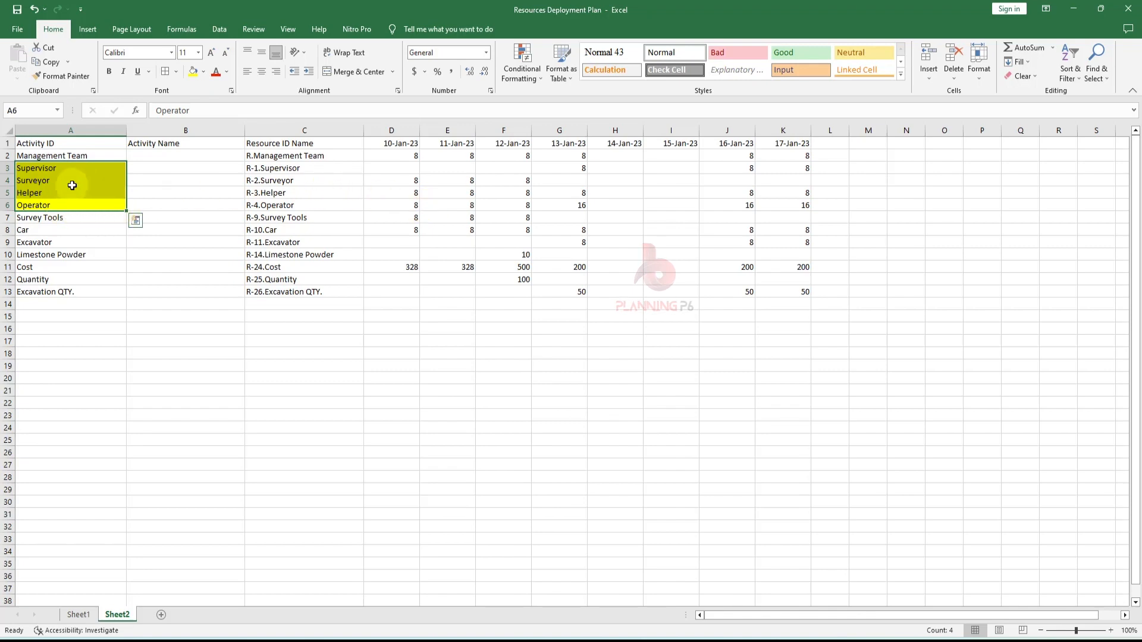
pyautogui.hotkey('ctrl', 'c')
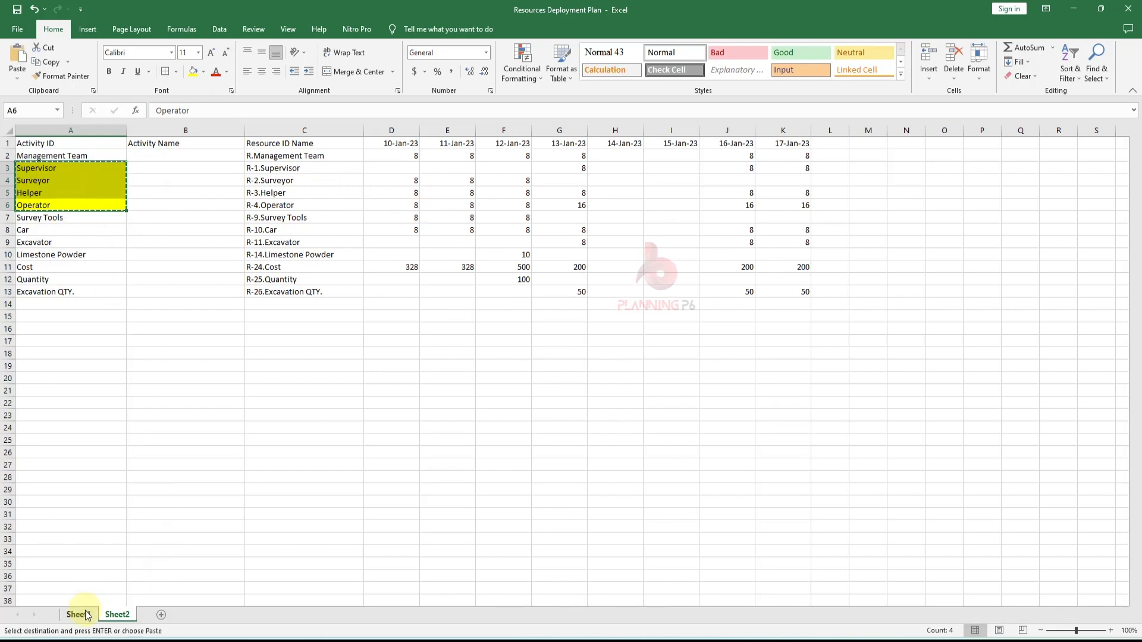
# - Duplicate the Rigger row under General on Sheet1 by inserting a copied row below it
pyautogui.click(77, 615)
pyautogui.click(112, 453)
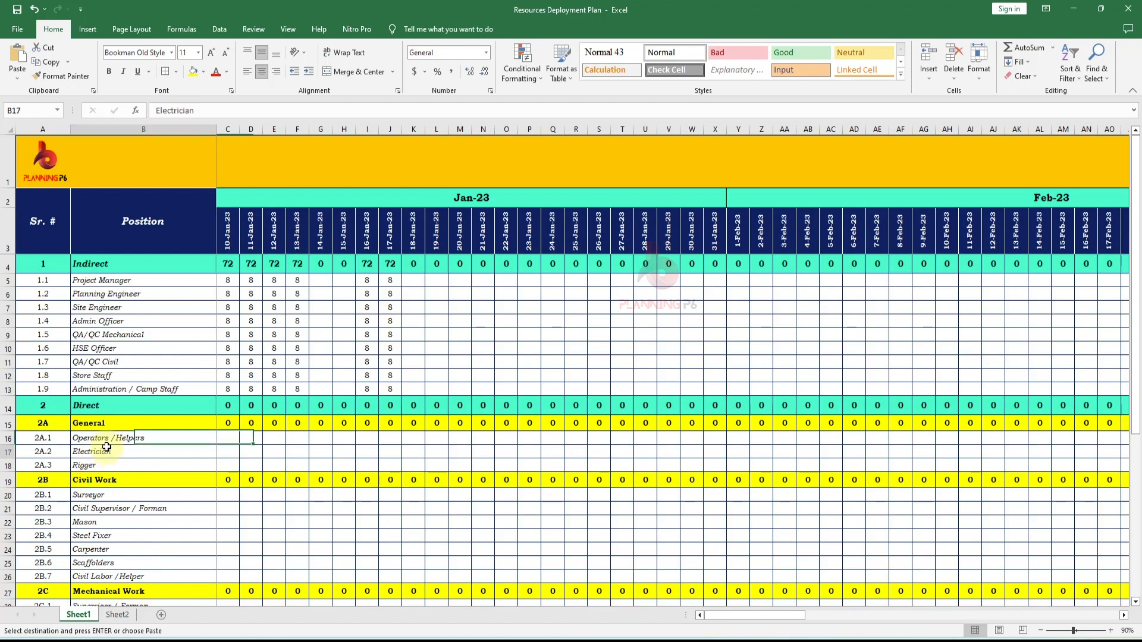
pyautogui.click(5, 466)
pyautogui.hotkey('ctrl', 'c')
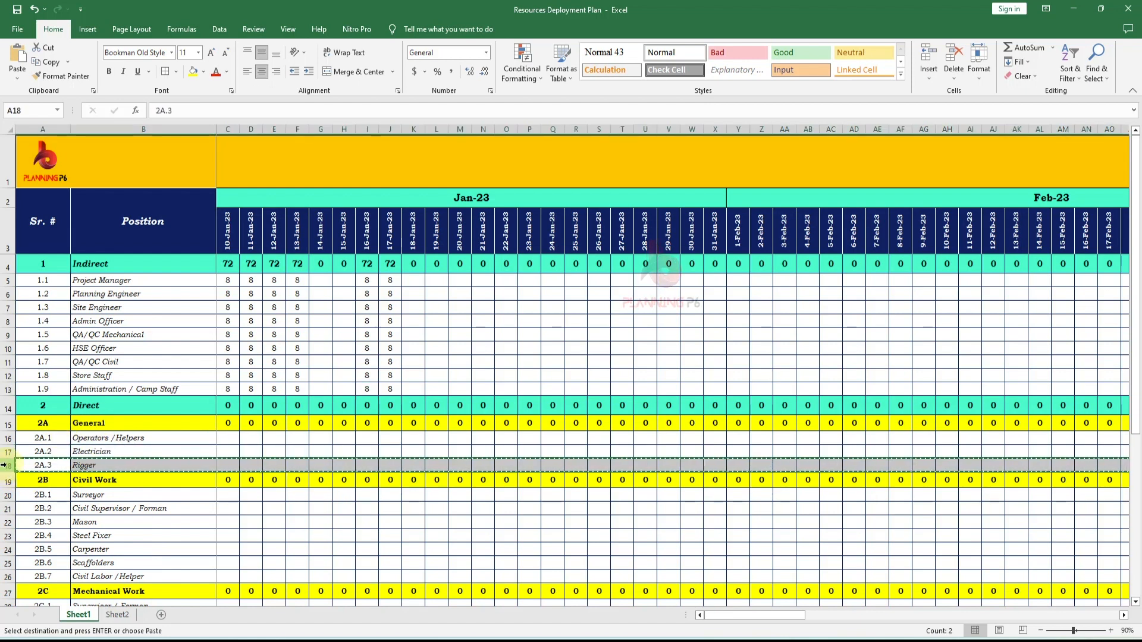
pyautogui.rightClick(5, 465)
pyautogui.click(73, 368)
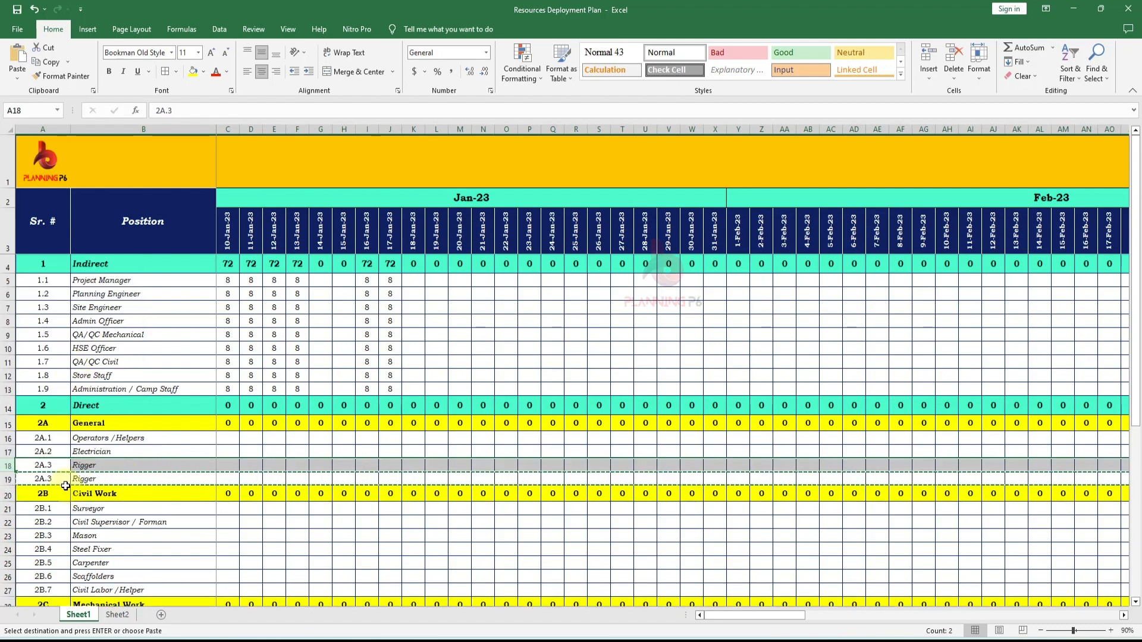
pyautogui.press('Escape')
# - Renumber the duplicated row's serial number as 2A.4
pyautogui.doubleClick(45, 481)
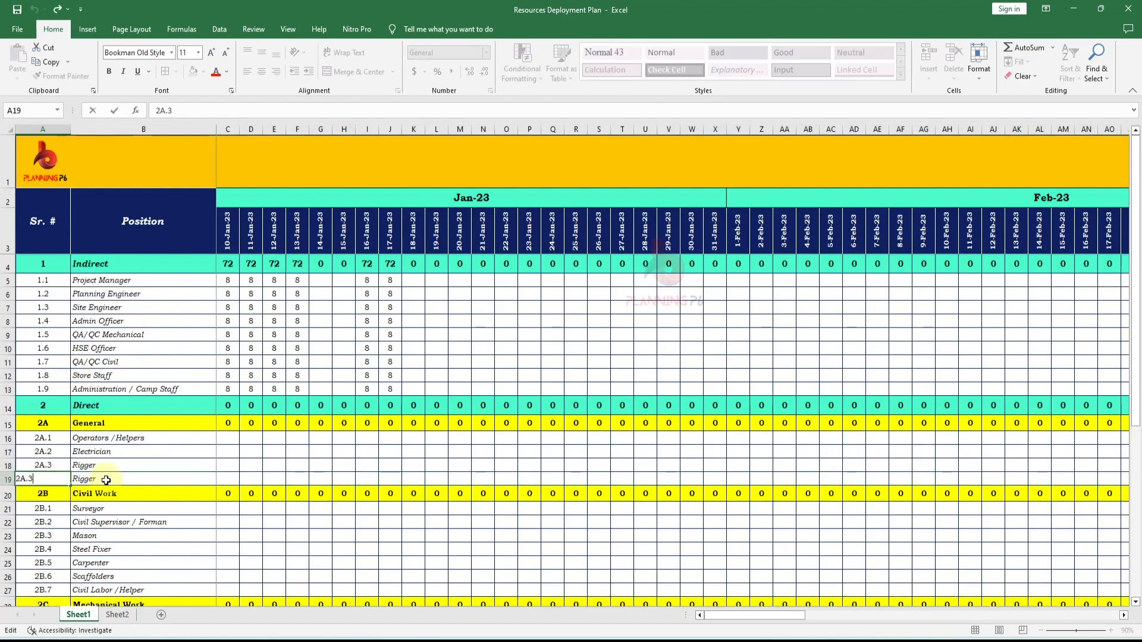
pyautogui.write('4')
pyautogui.press('Return')
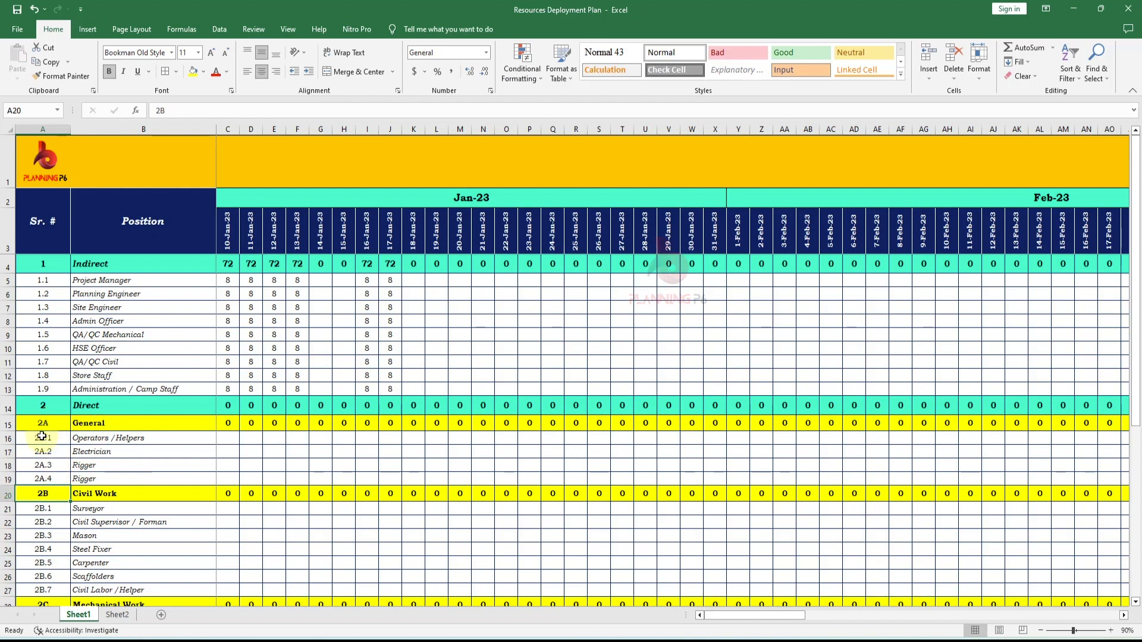
pyautogui.hotkey('alt', 'Tab')
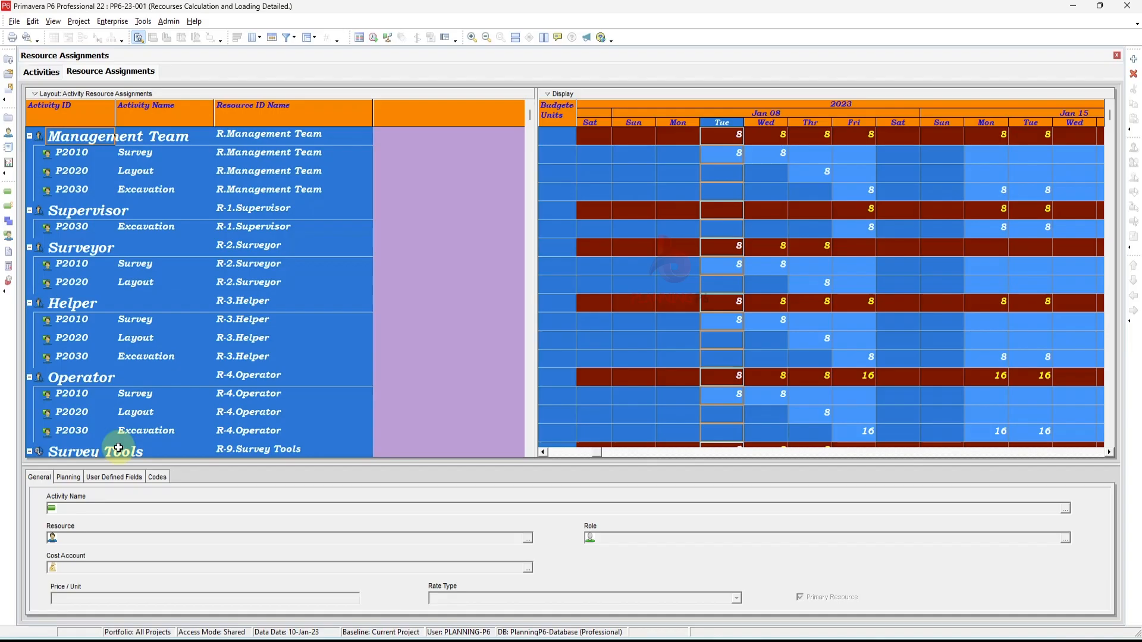
pyautogui.hotkey('alt', 'Tab')
pyautogui.click(118, 611)
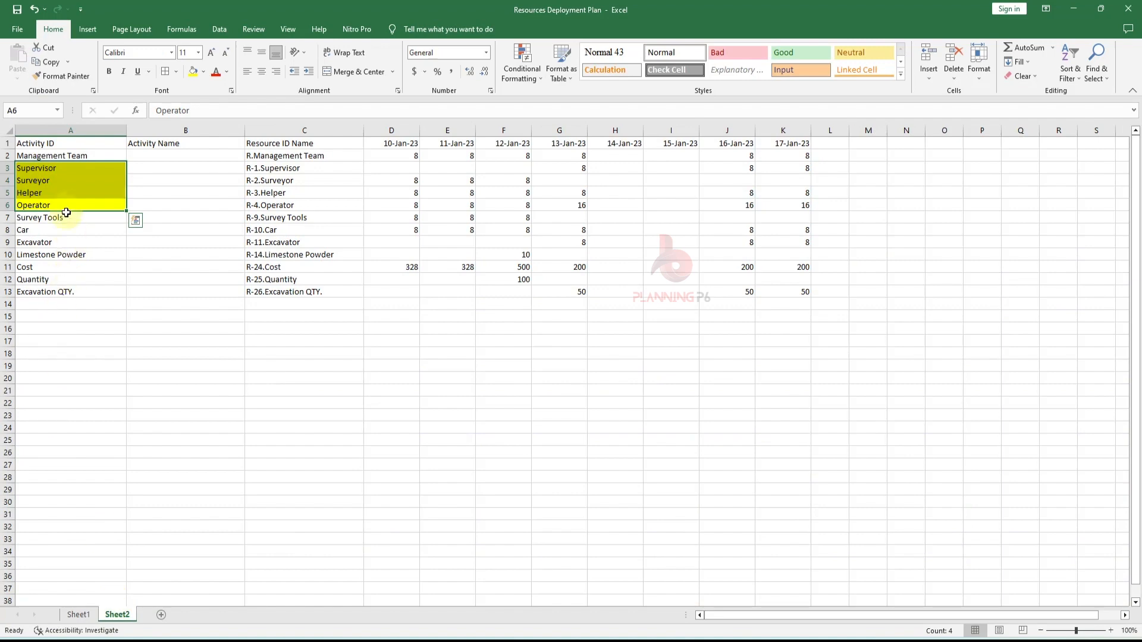
pyautogui.hotkey('ctrl', 'c')
pyautogui.click(79, 615)
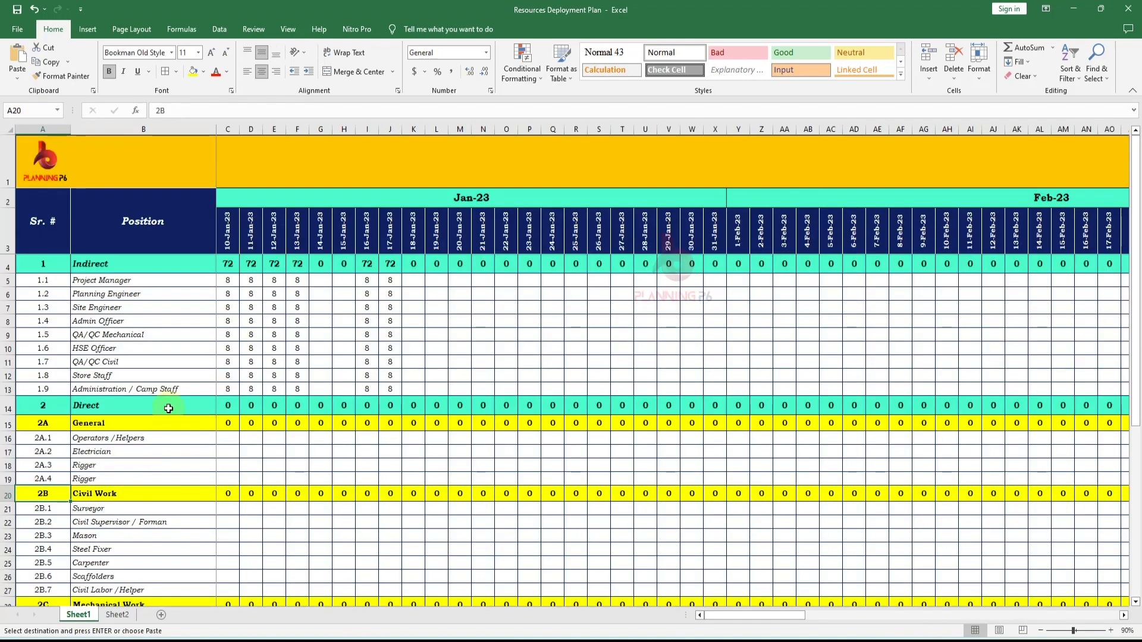
pyautogui.rightClick(103, 439)
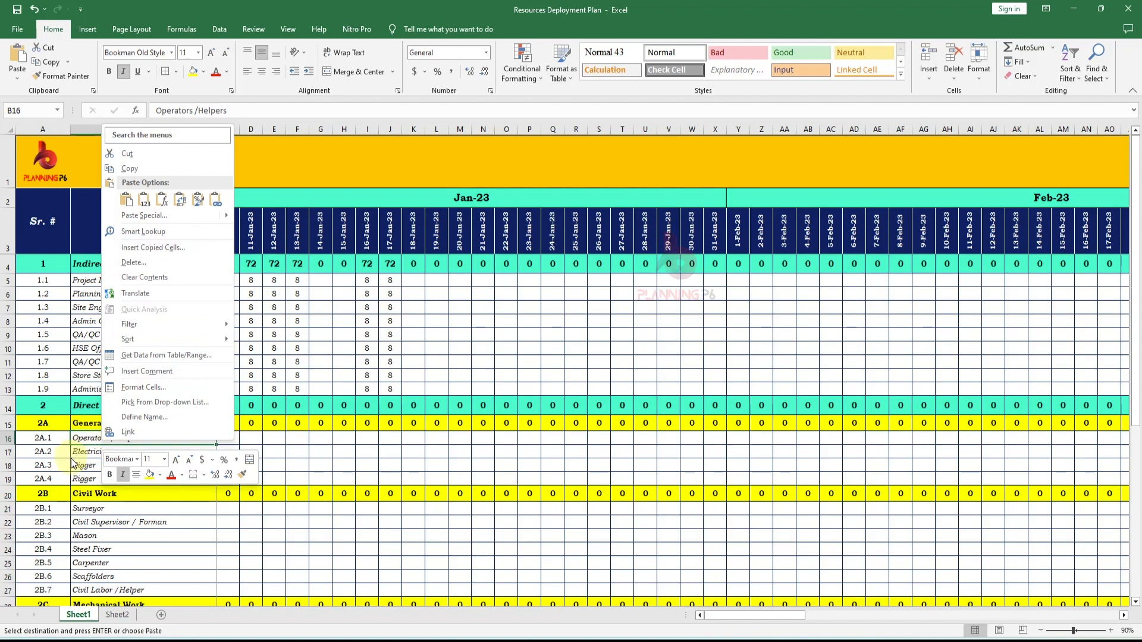
pyautogui.press('Escape')
# - Delete all the General, Civil Work and Mechanical Work trade rows between the Direct row and Total on Sheet1
pyautogui.scroll(-1, 141, 496)
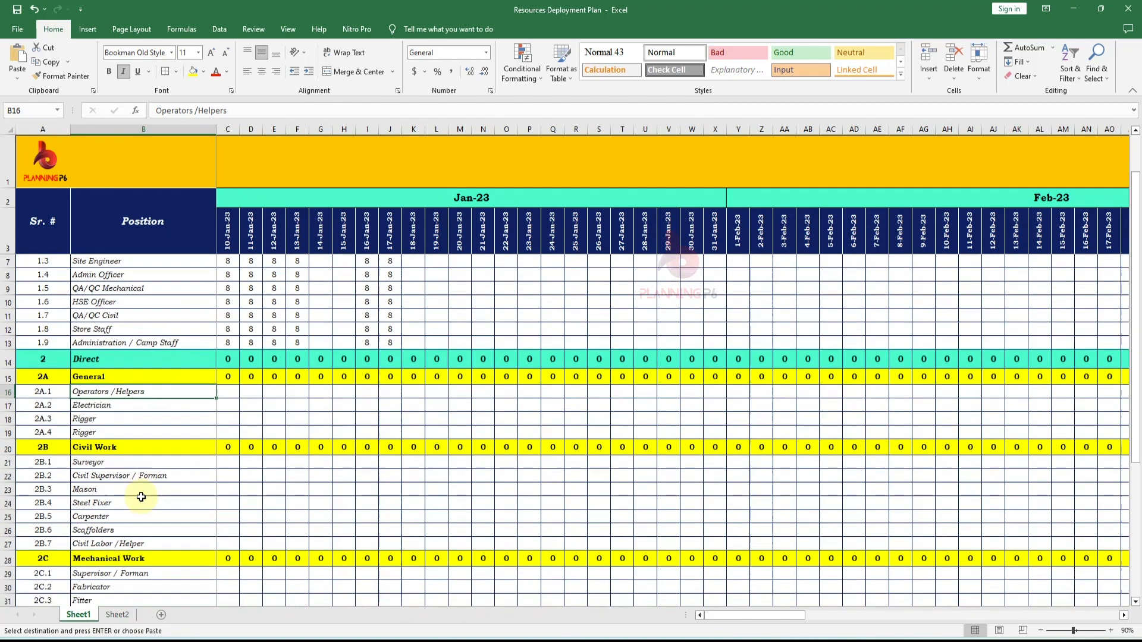
pyautogui.moveTo(8, 378); pyautogui.dragTo(50, 554)
pyautogui.scroll(3, 83, 517)
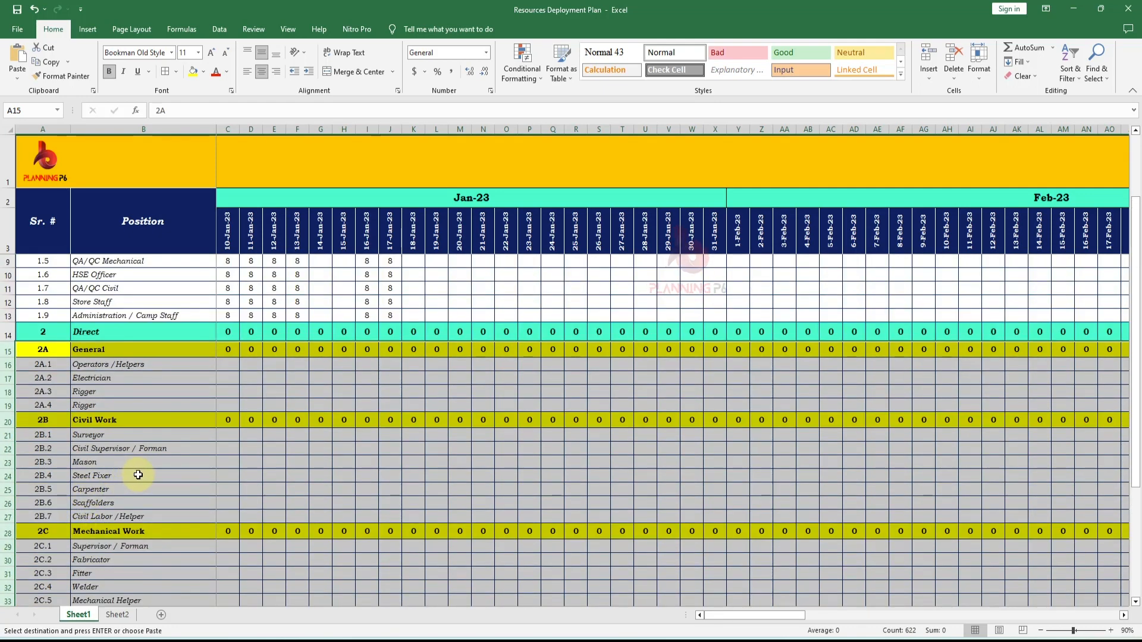
pyautogui.rightClick(9, 392)
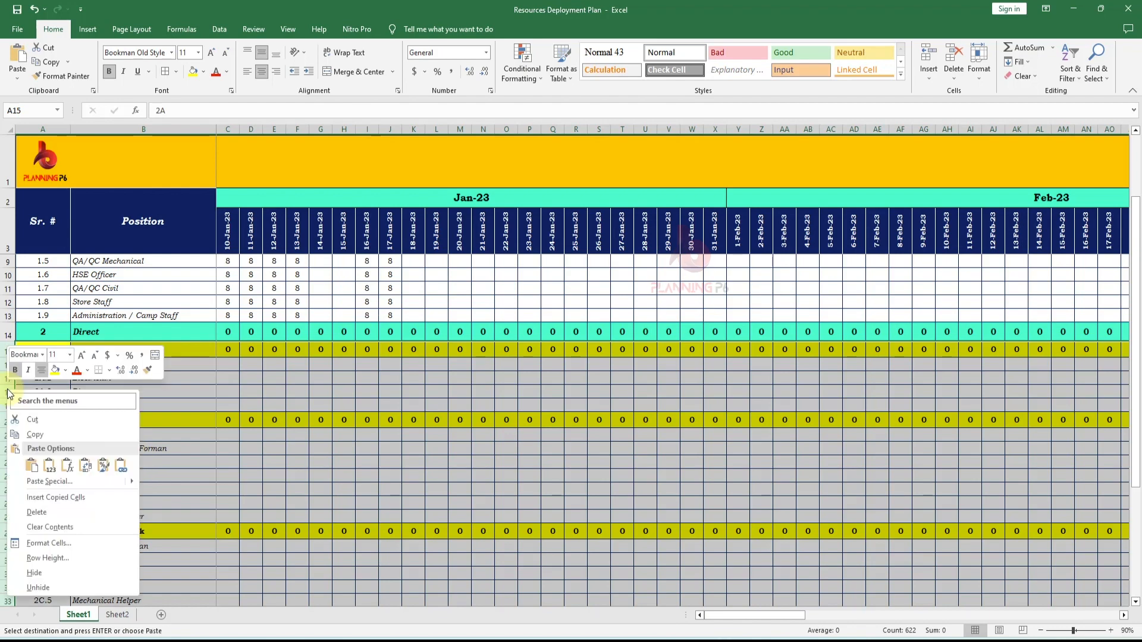
pyautogui.click(51, 509)
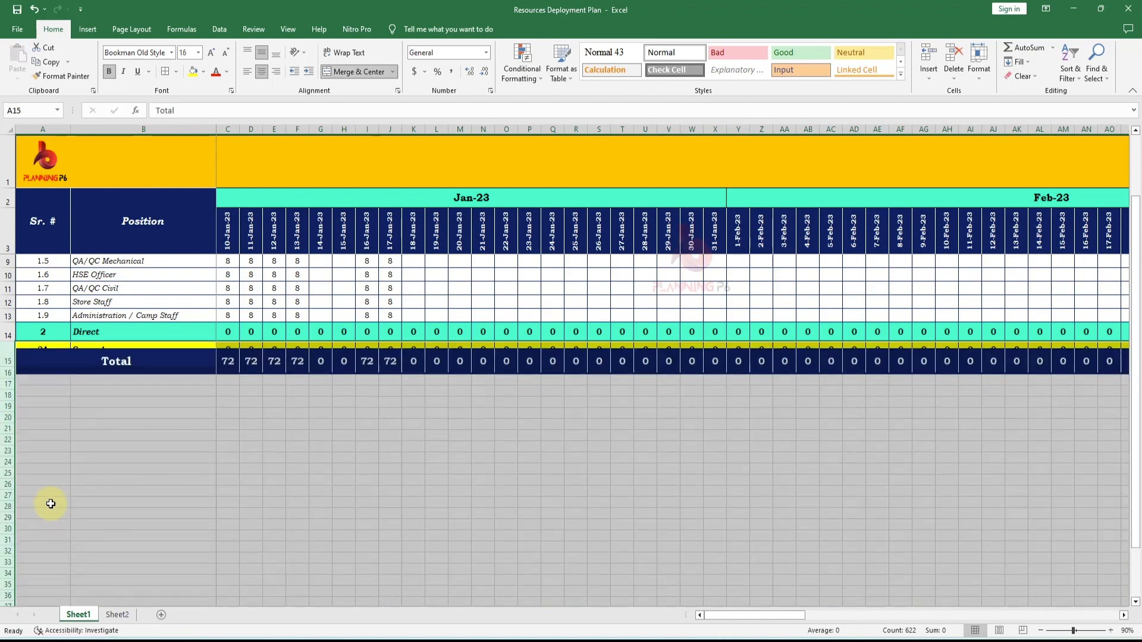
# - Copy the Project Manager row and insert it under the Direct row, above Total
pyautogui.click(165, 474)
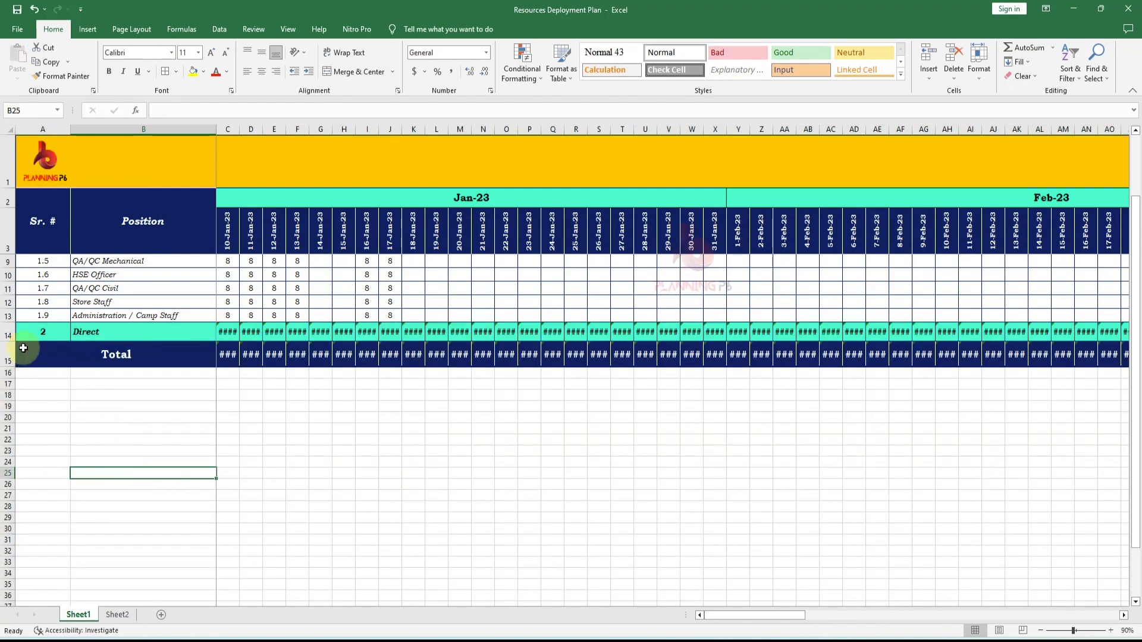
pyautogui.click(8, 315)
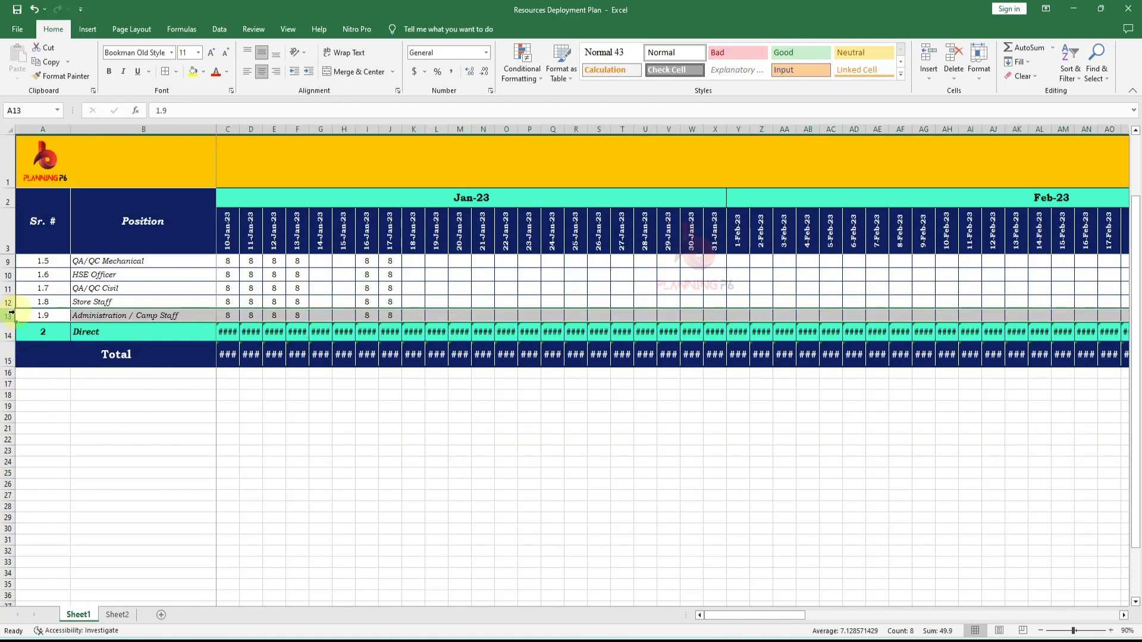
pyautogui.scroll(2, 31, 317)
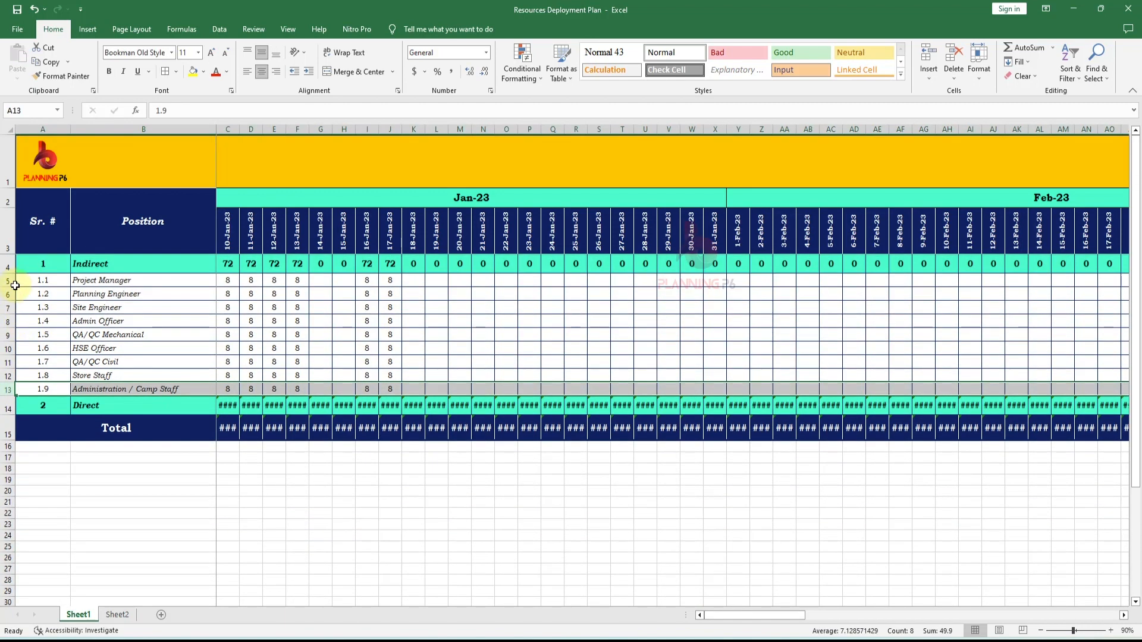
pyautogui.click(8, 279)
pyautogui.hotkey('ctrl', 'c')
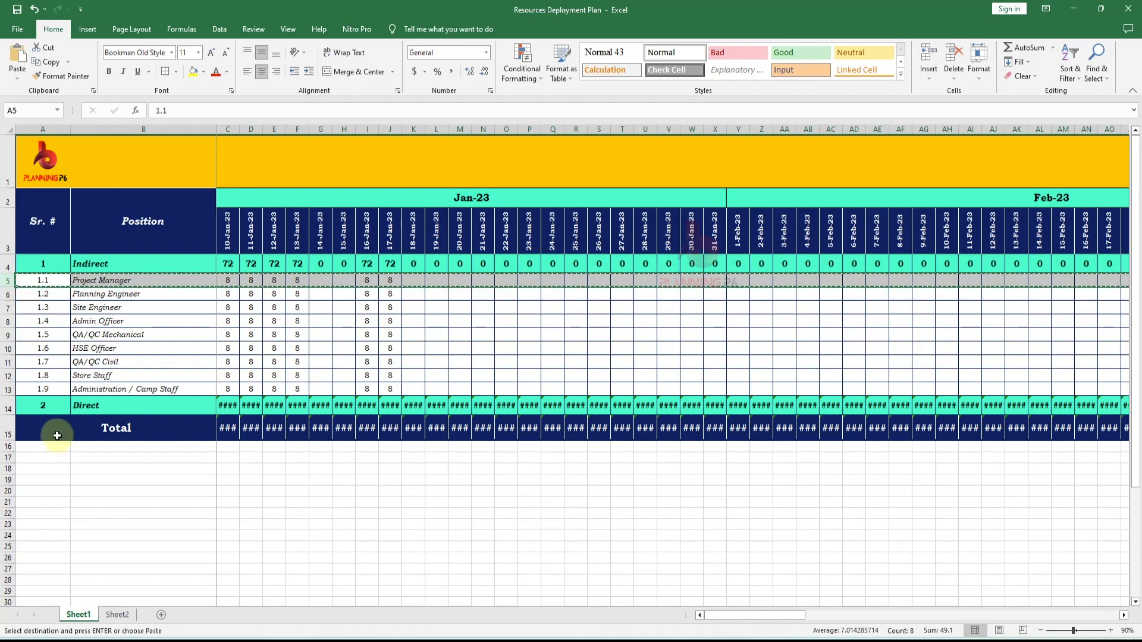
pyautogui.rightClick(8, 428)
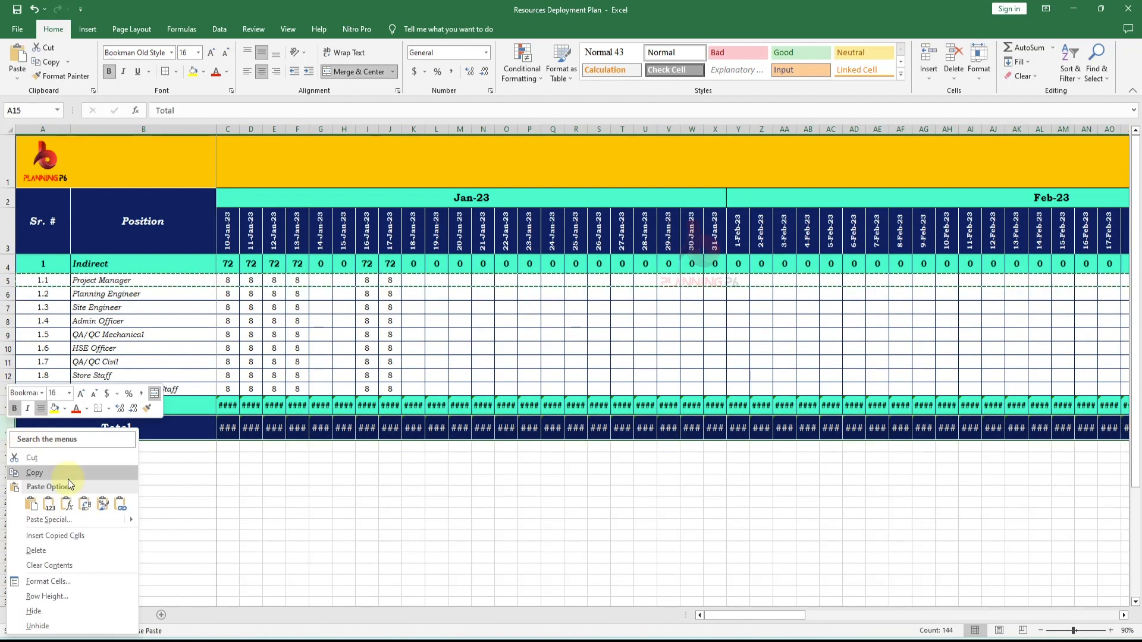
pyautogui.click(55, 535)
# - Replace the Direct row's broken formula in the 10-Jan-23 column with =SUM(C15) using AutoSum
pyautogui.click(229, 405)
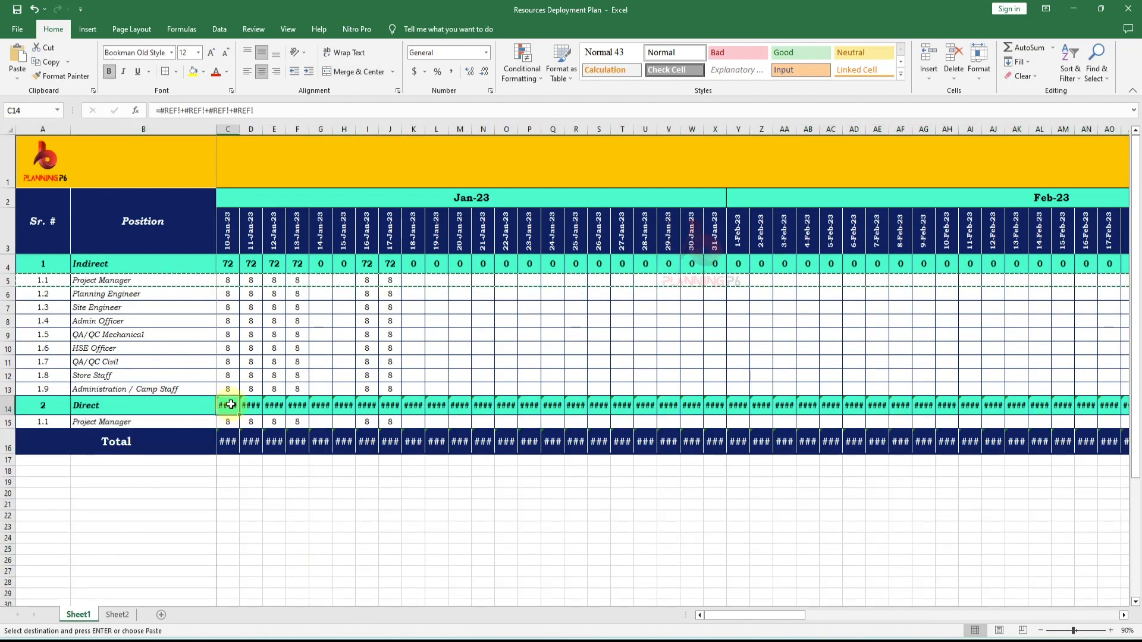
pyautogui.doubleClick(233, 405)
pyautogui.press('Escape')
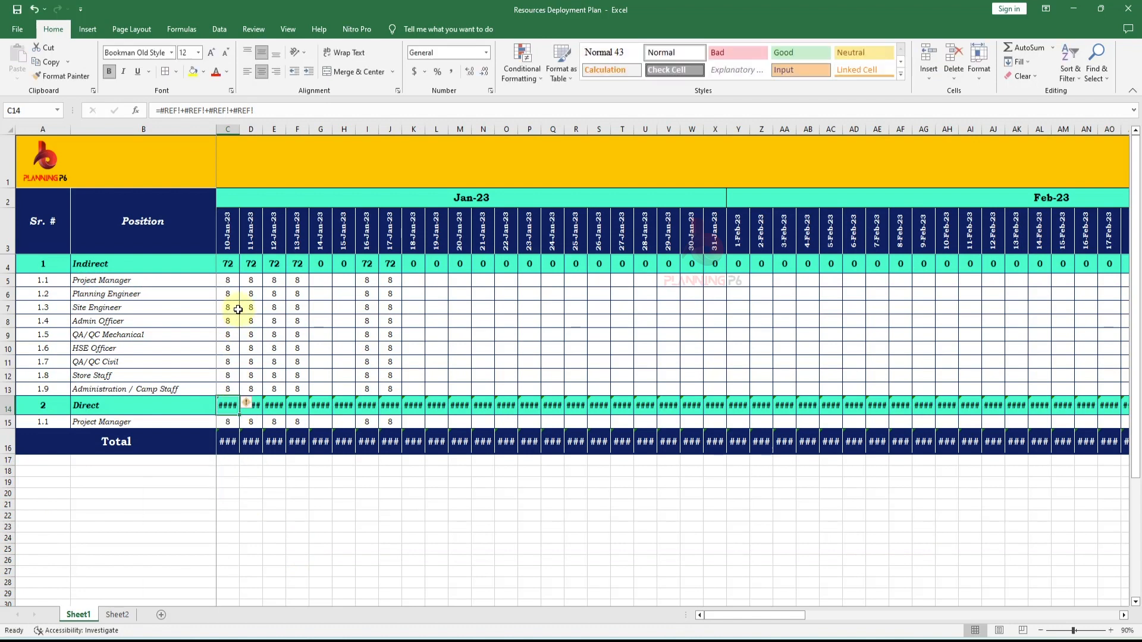
pyautogui.click(230, 264)
pyautogui.click(232, 405)
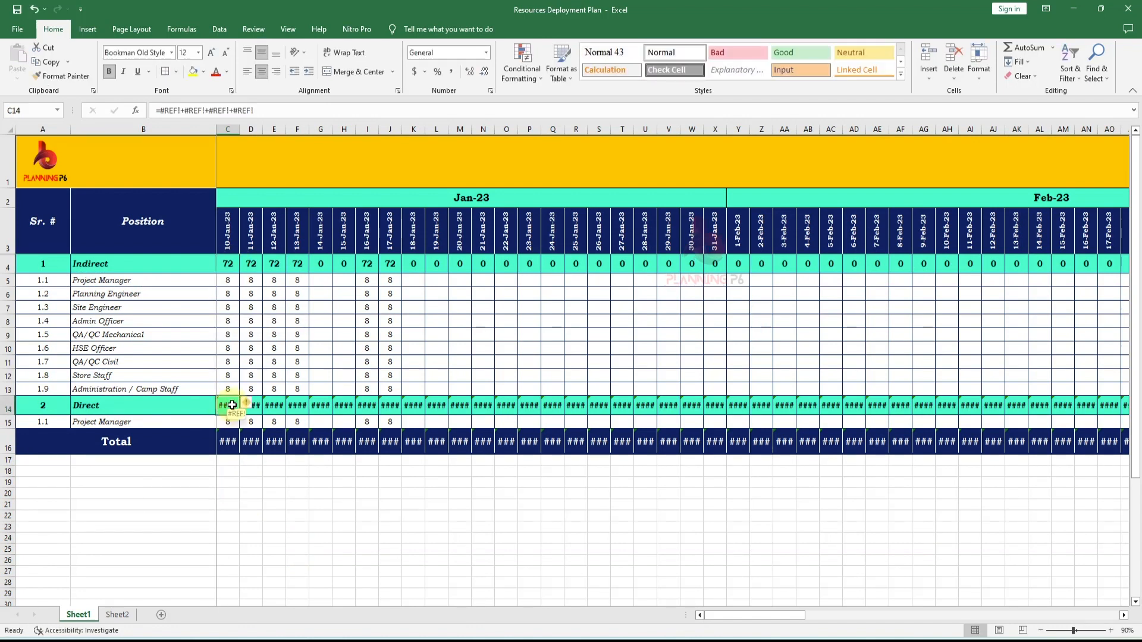
pyautogui.click(1029, 49)
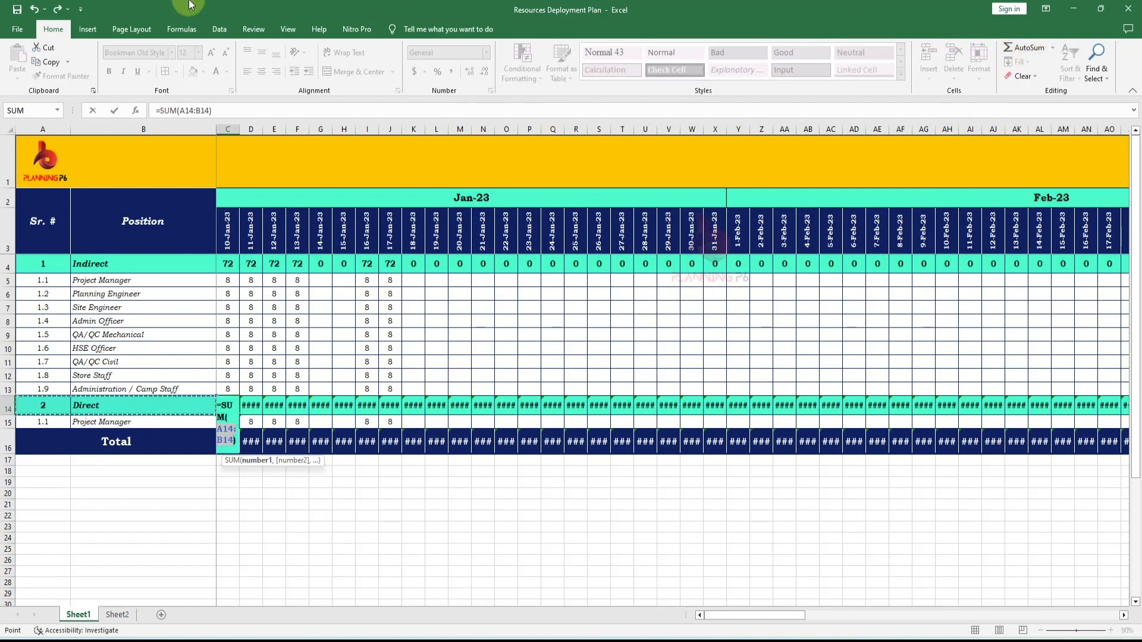
pyautogui.click(254, 421)
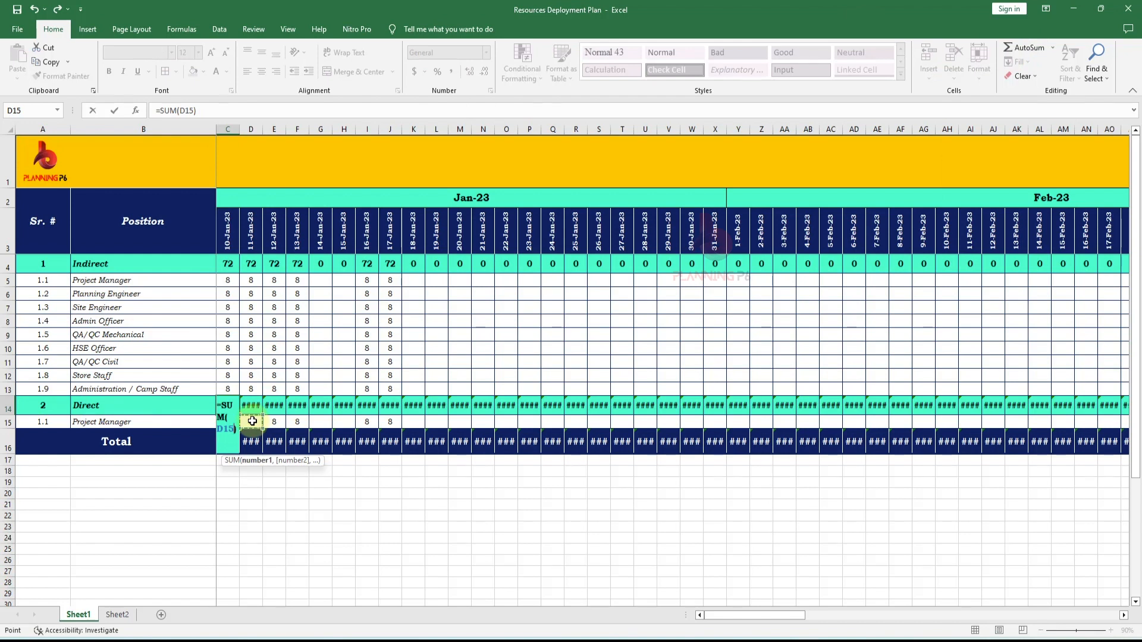
pyautogui.press('Return')
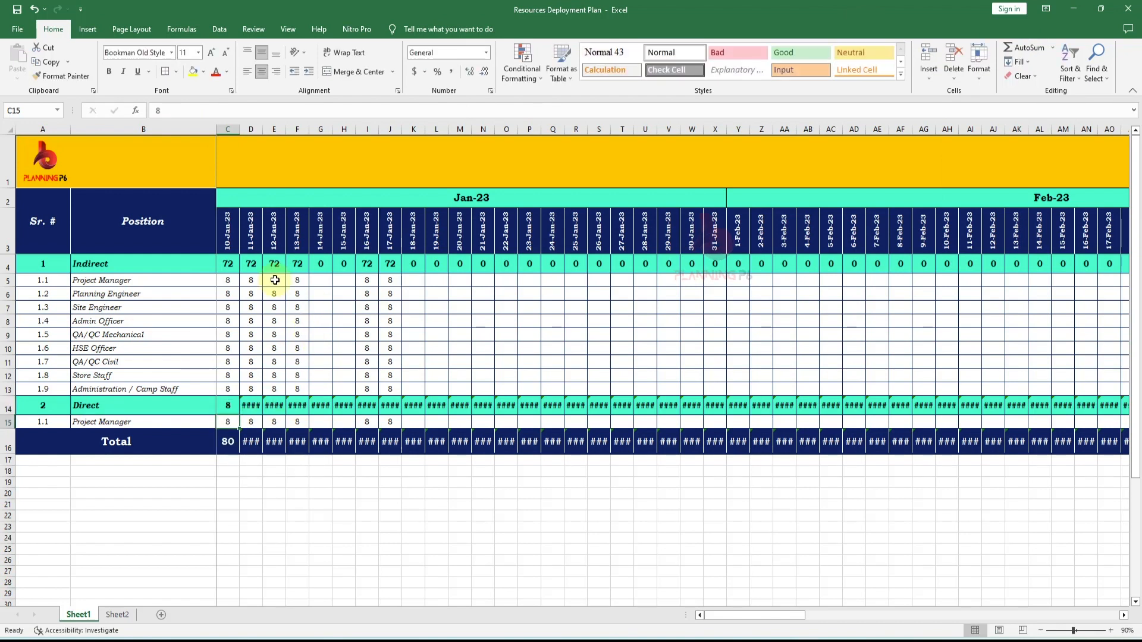
pyautogui.doubleClick(233, 422)
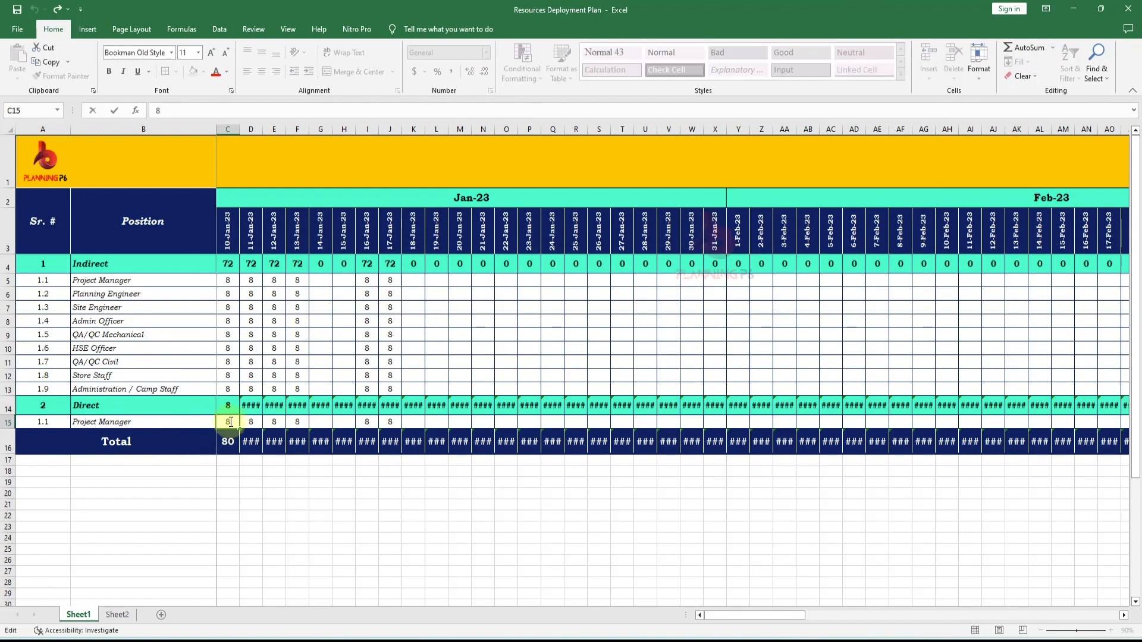
pyautogui.doubleClick(231, 422)
pyautogui.click(227, 408)
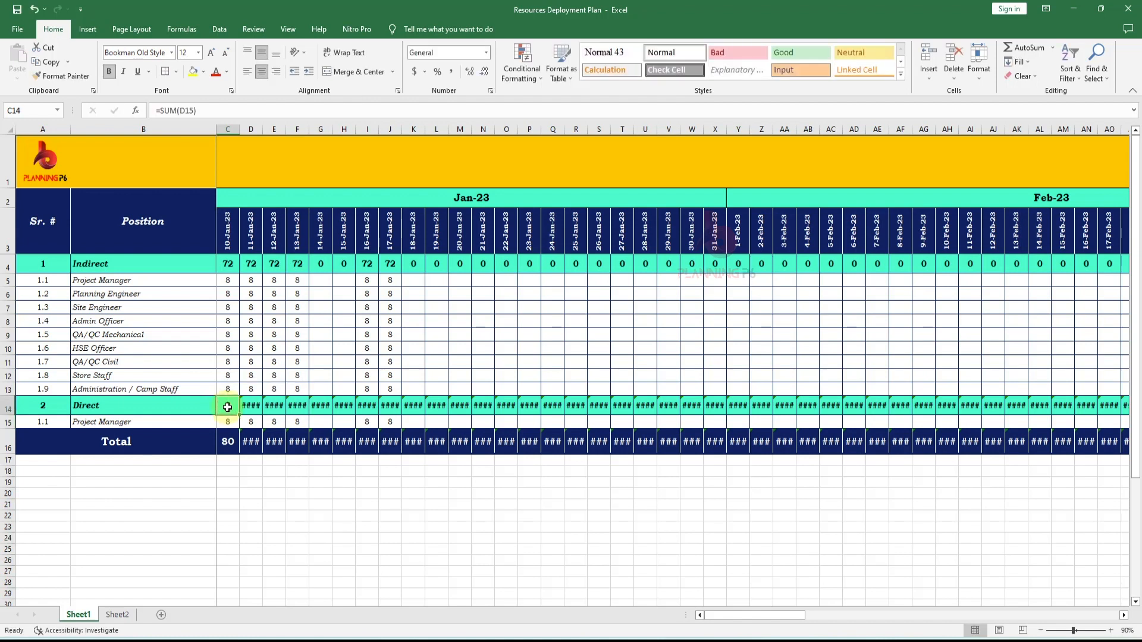
pyautogui.doubleClick(227, 407)
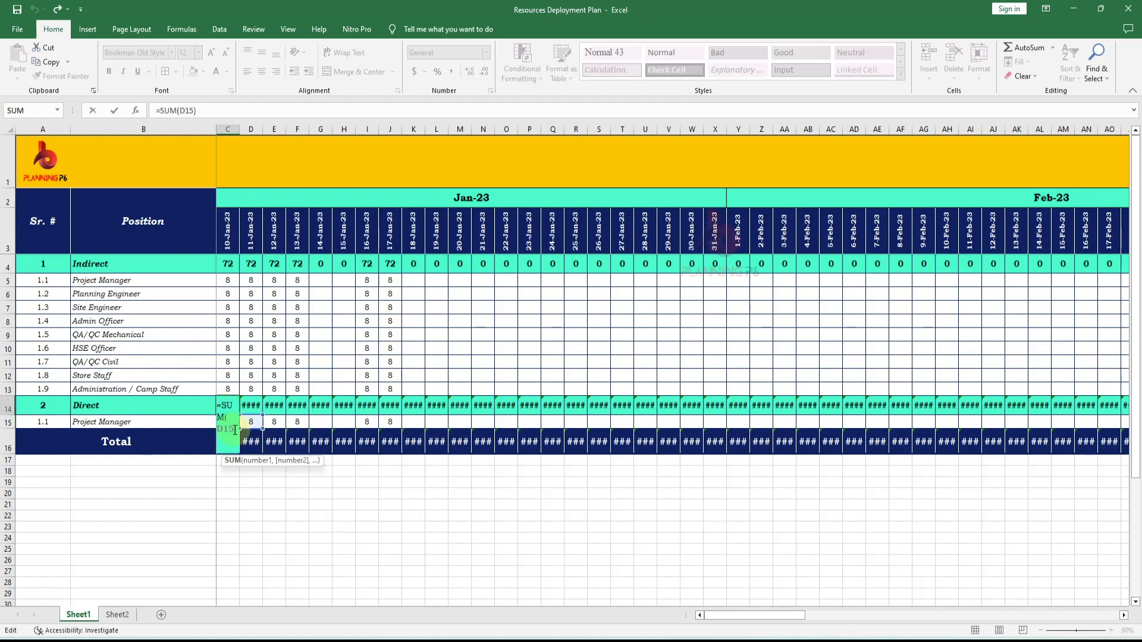
pyautogui.press('BackSpace')
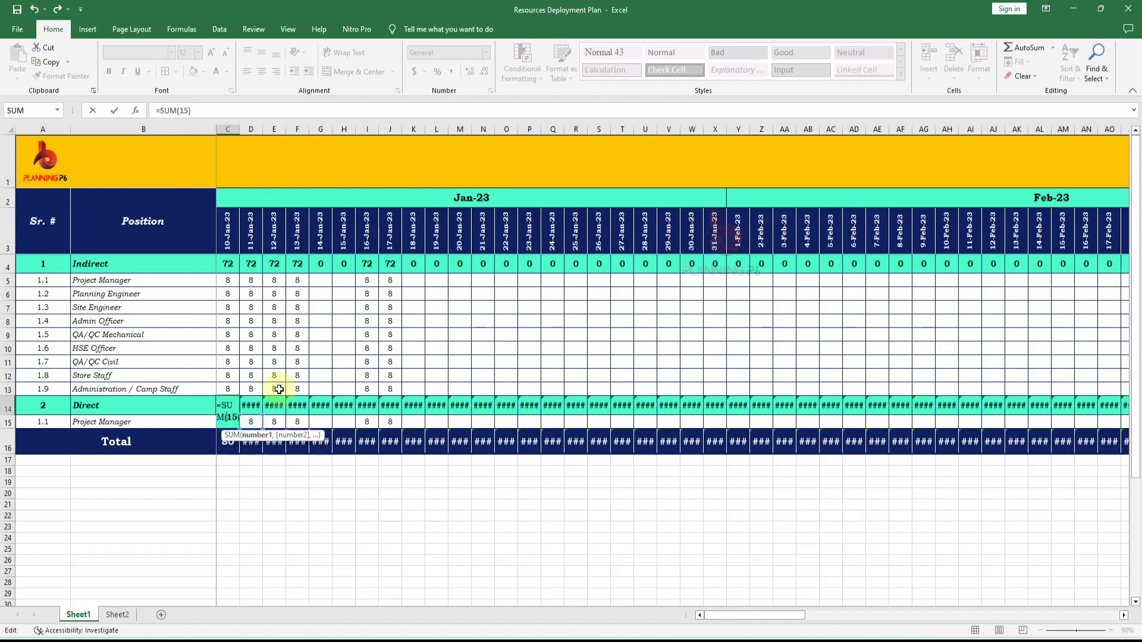
pyautogui.write('C')
pyautogui.press('Return')
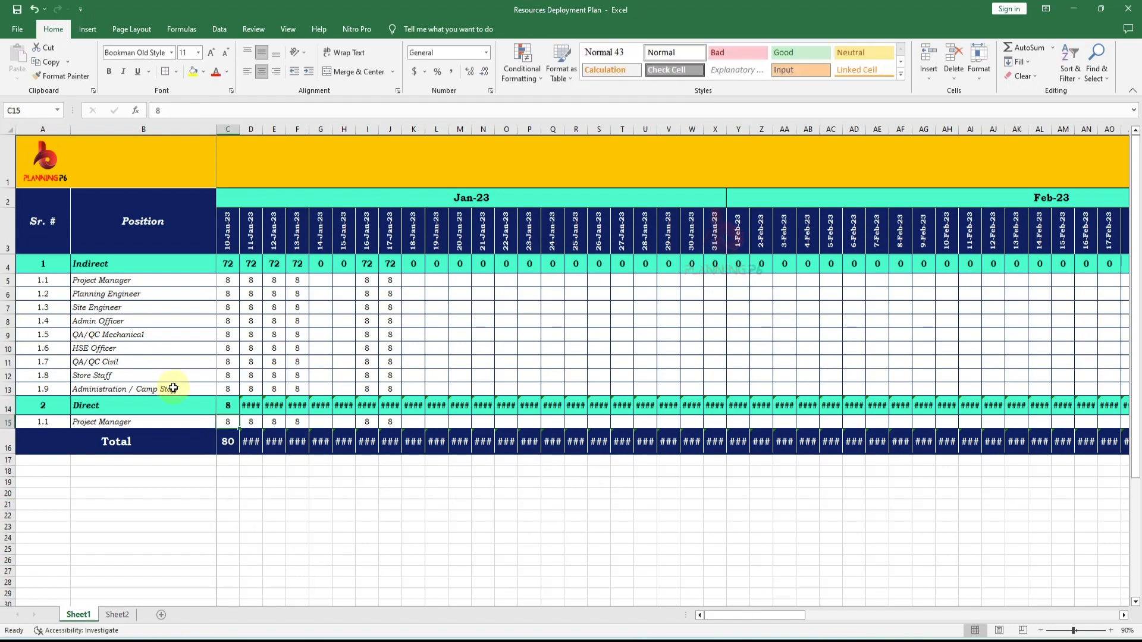
# - Fill the Direct row's SUM formula across all date columns through Jun-23
pyautogui.click(232, 405)
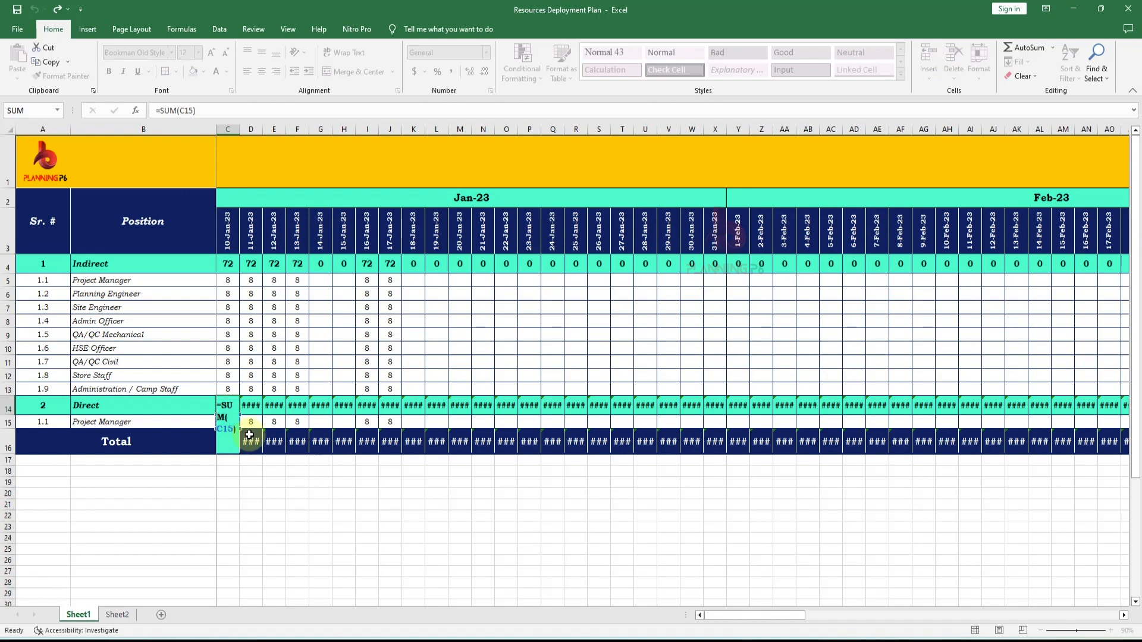
pyautogui.moveTo(240, 415); pyautogui.dragTo(1078, 428)
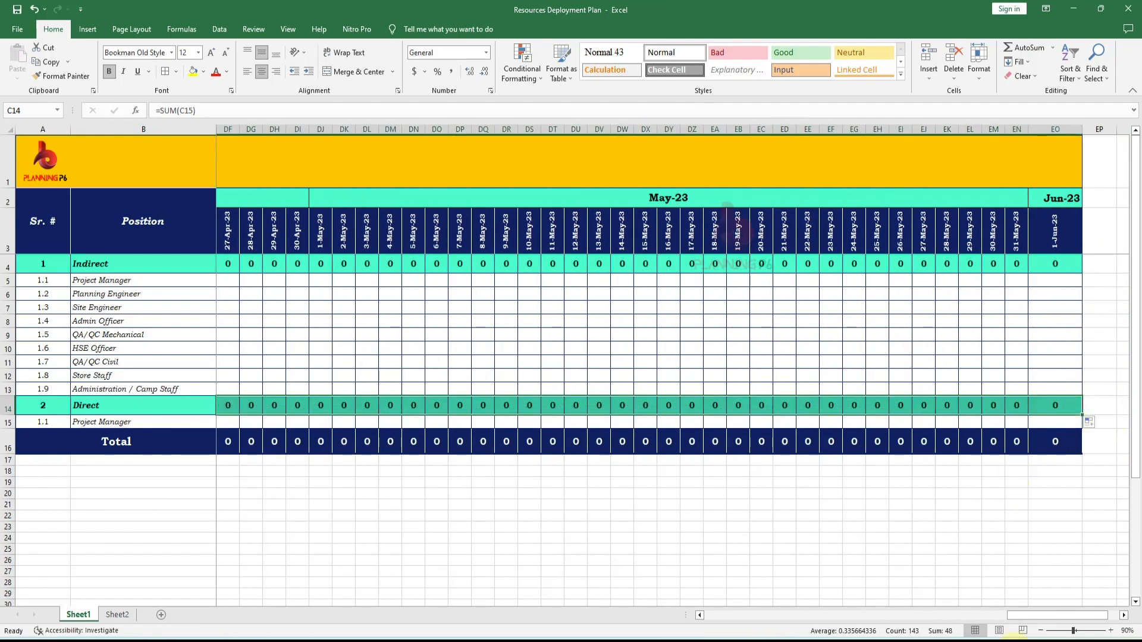
pyautogui.moveTo(1037, 616); pyautogui.dragTo(589, 571)
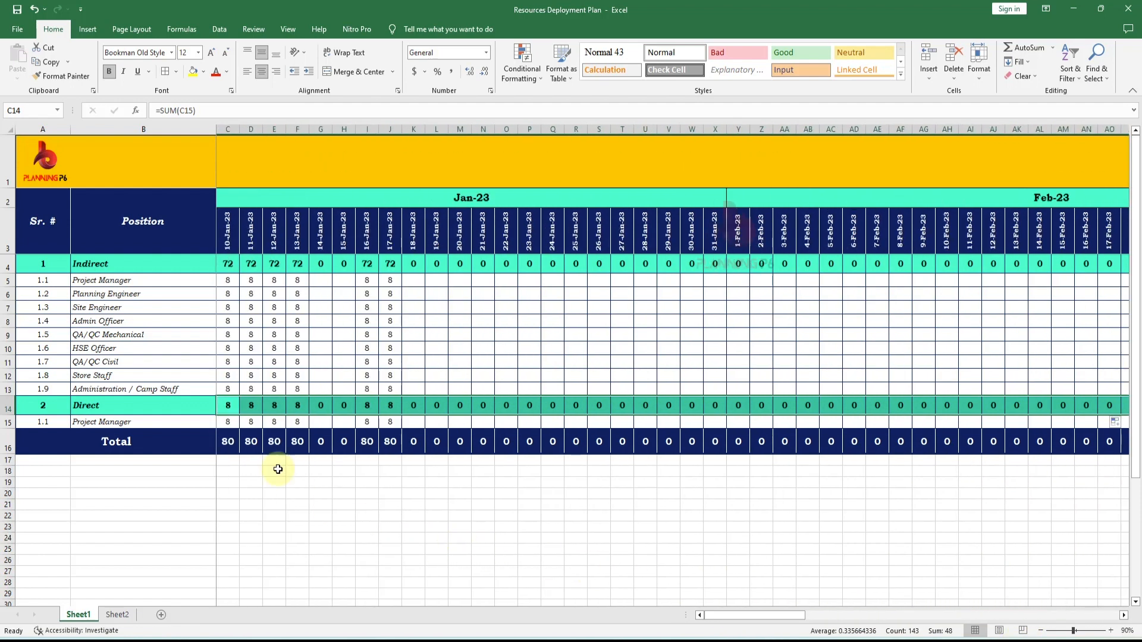
# - Insert more copies of the Project Manager row under Direct so four position rows sit above Total
pyautogui.click(264, 449)
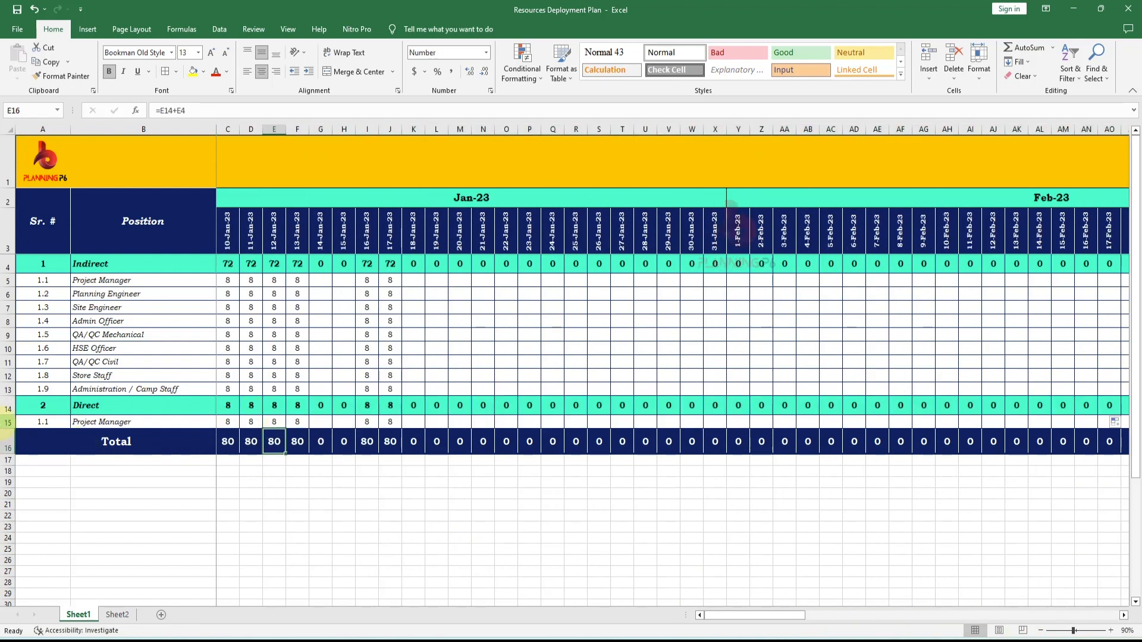
pyautogui.click(8, 423)
pyautogui.rightClick(8, 423)
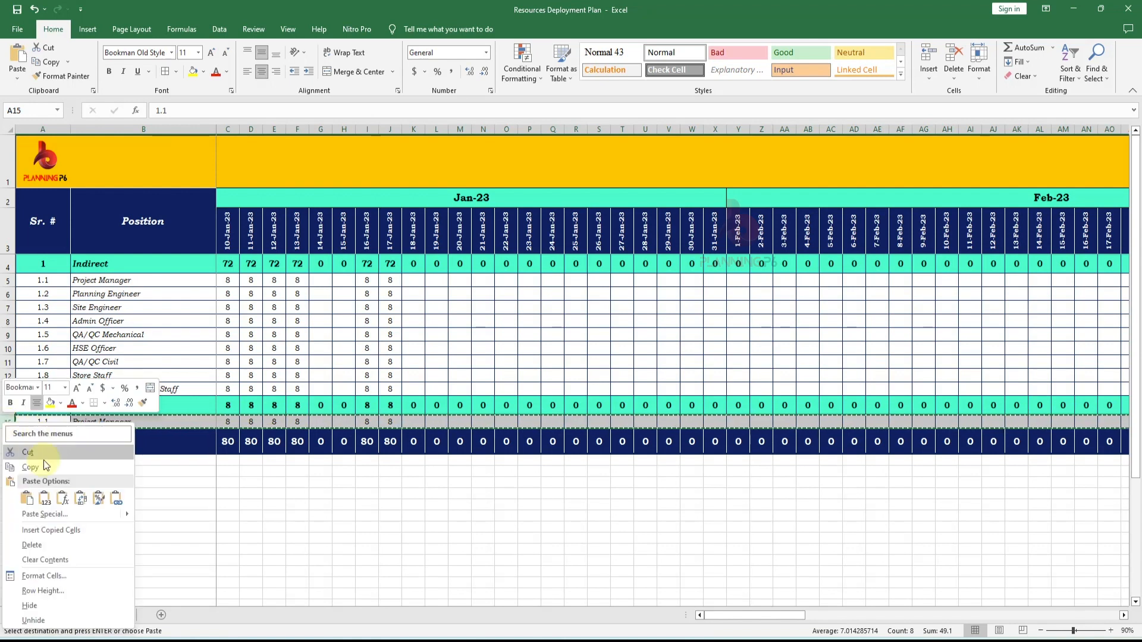
pyautogui.click(72, 532)
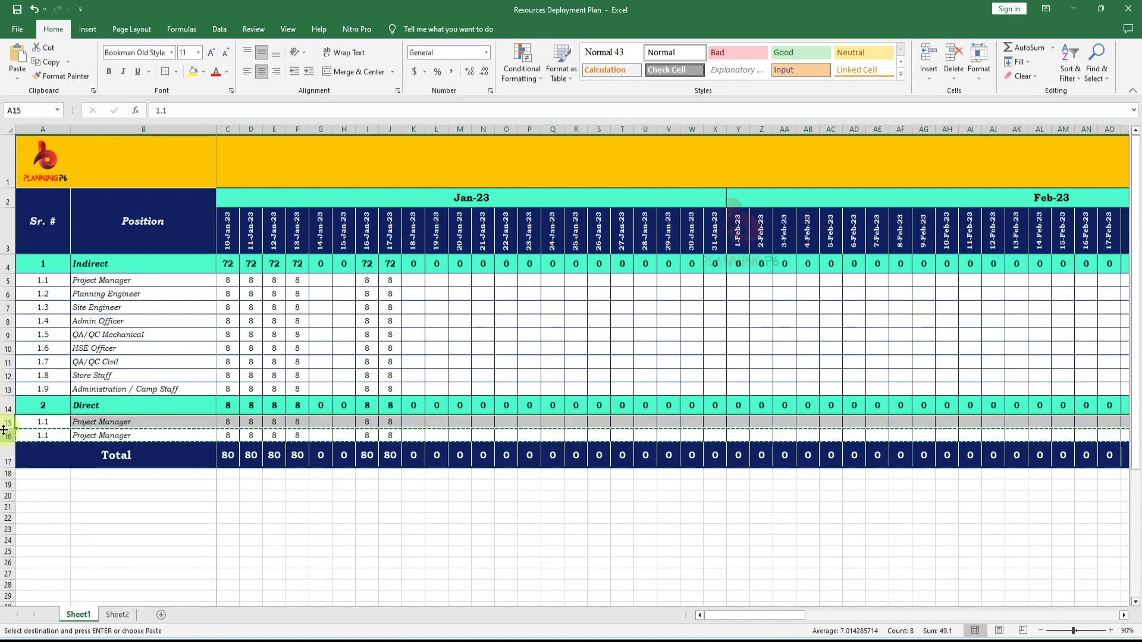
pyautogui.moveTo(6, 423); pyautogui.dragTo(5, 436)
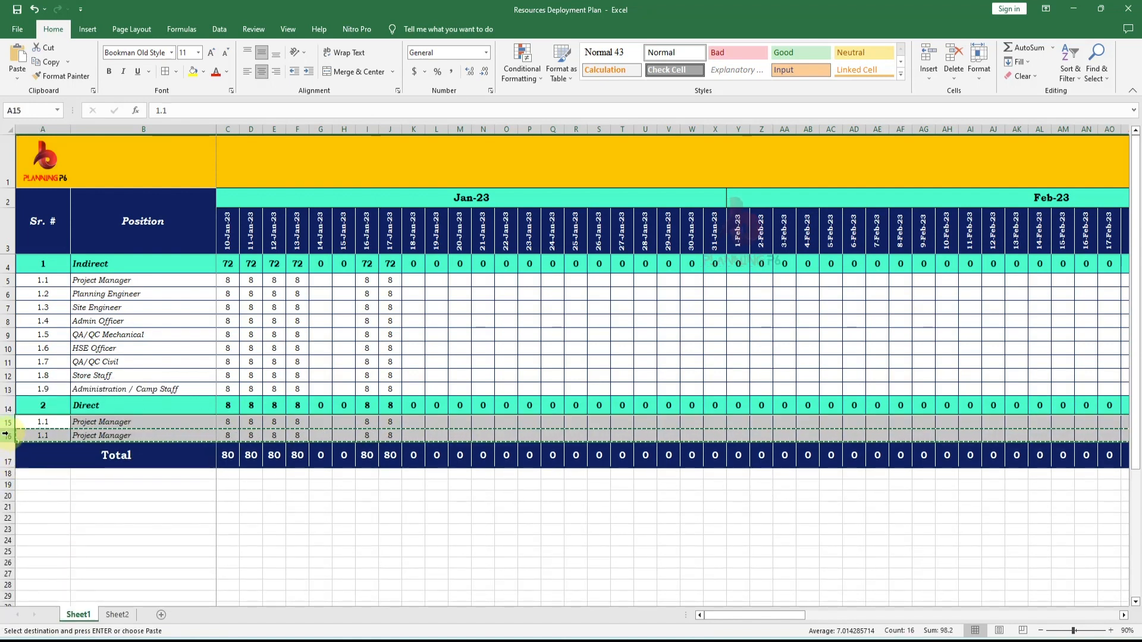
pyautogui.click(6, 456)
pyautogui.rightClick(6, 456)
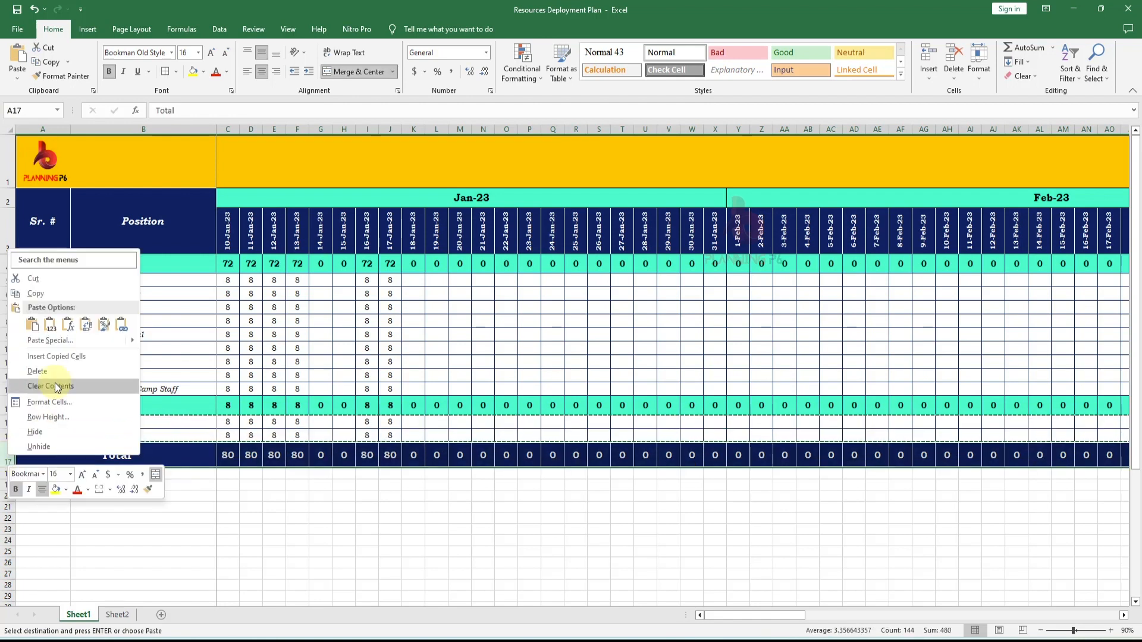
pyautogui.click(71, 357)
pyautogui.click(250, 544)
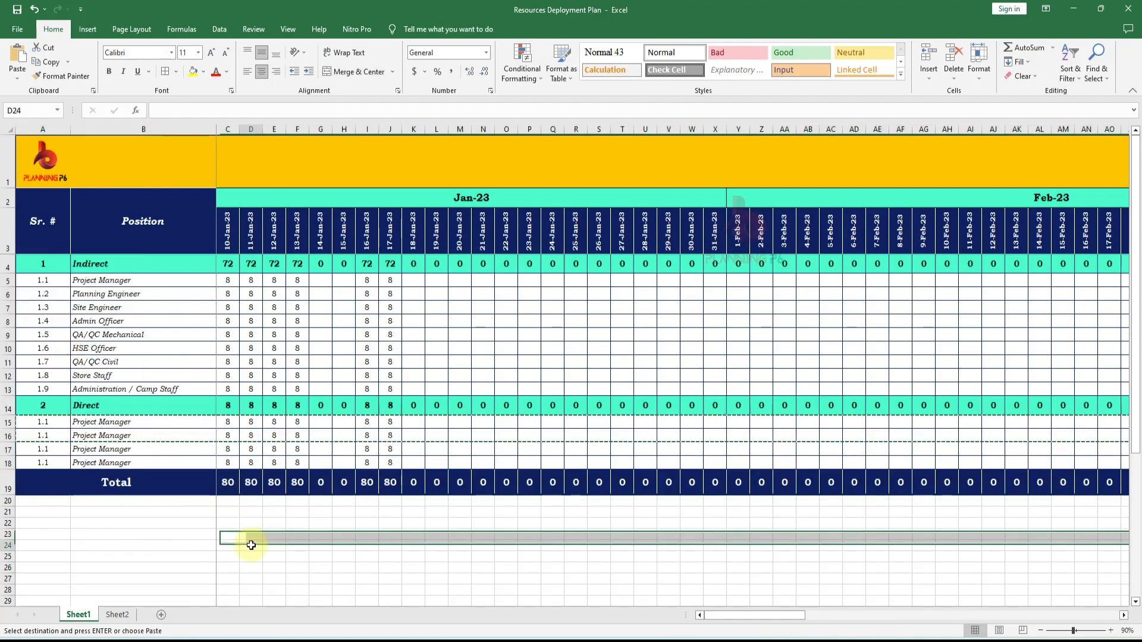
# - Renumber the first row under Direct with serial number 2.1
pyautogui.doubleClick(59, 423)
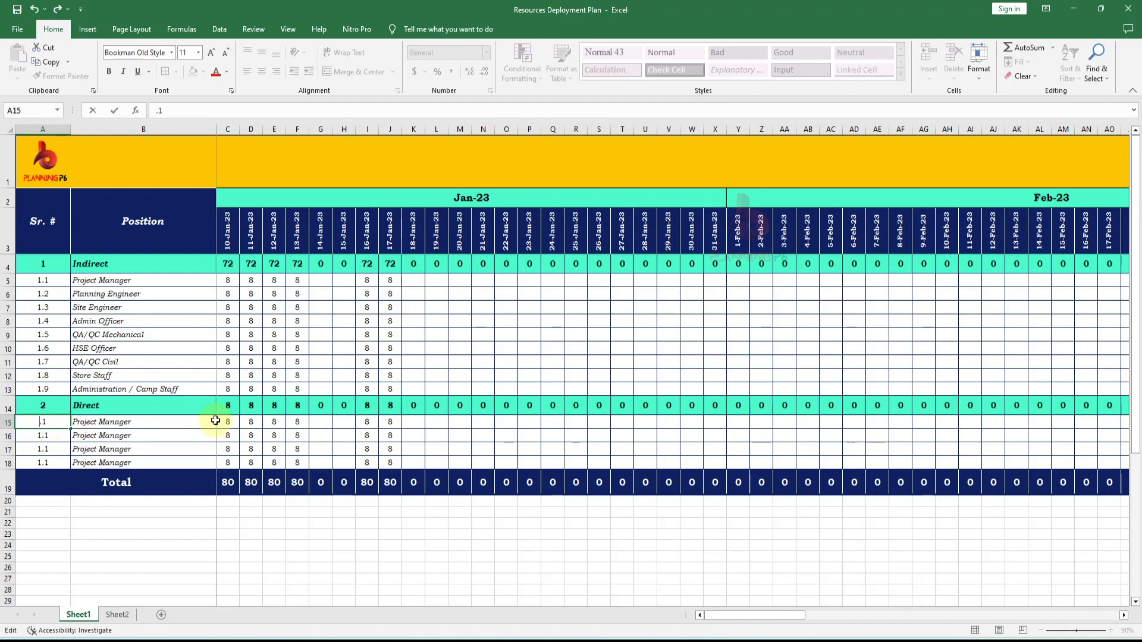
pyautogui.write('2')
pyautogui.press('Return')
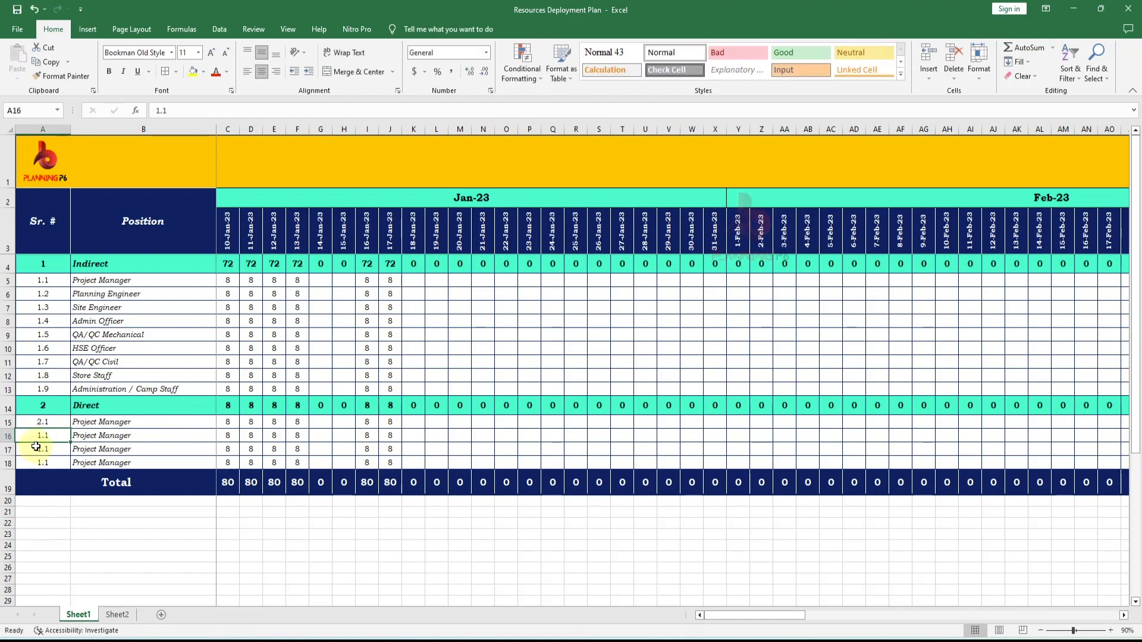
# - Number the remaining Direct position rows 2.2, 2.3 and 2.4
pyautogui.write('2.2')
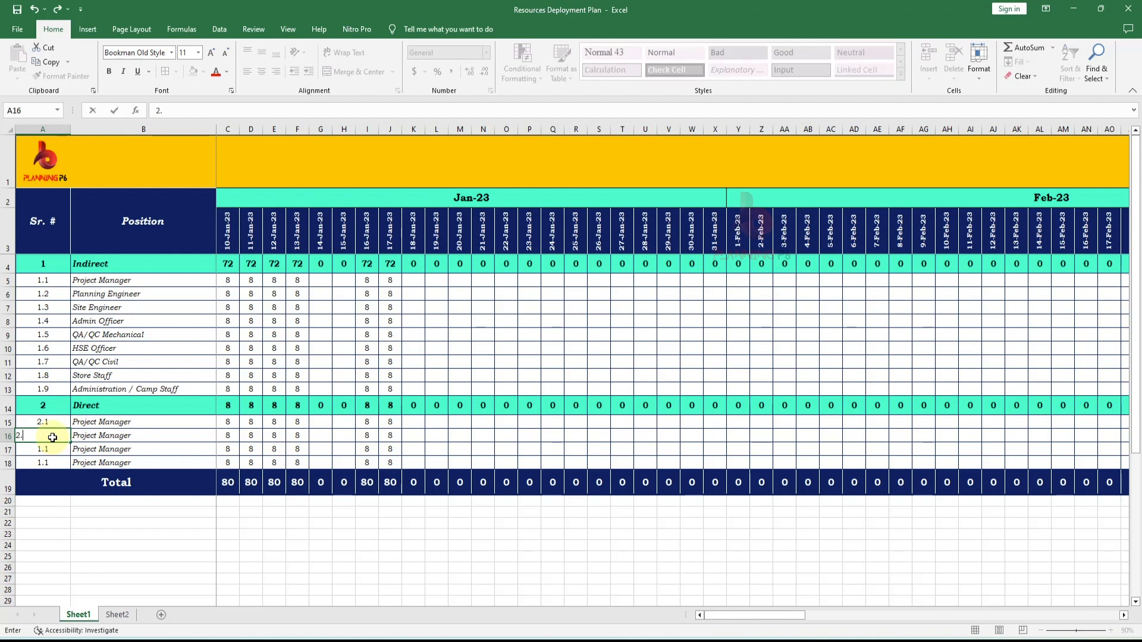
pyautogui.press('Return')
pyautogui.write('2.3')
pyautogui.press('Return')
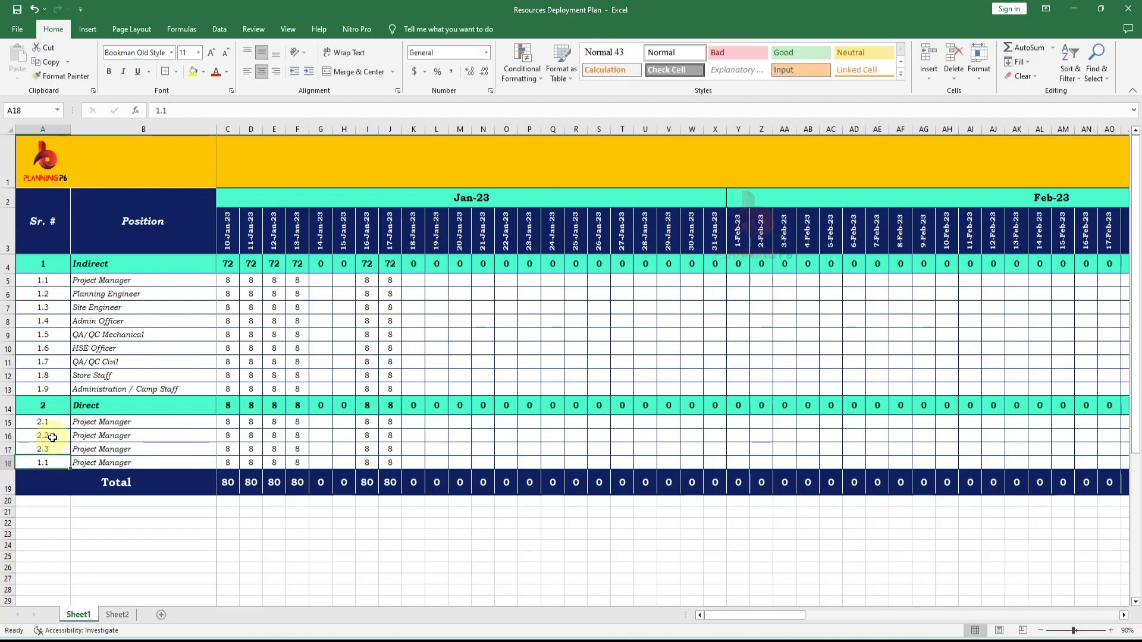
pyautogui.write('2.4')
pyautogui.press('Return')
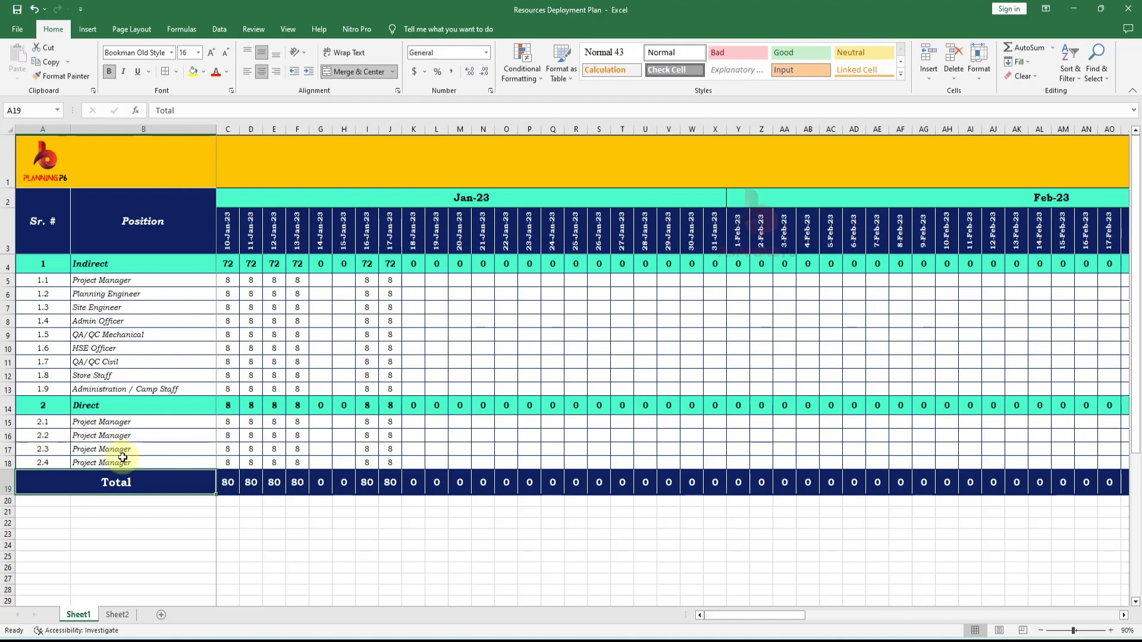
# - Copy the Supervisor, Surveyor, Helper and Operator names from Sheet2 into the four Direct position rows
pyautogui.click(118, 614)
pyautogui.hotkey('ctrl', 'c')
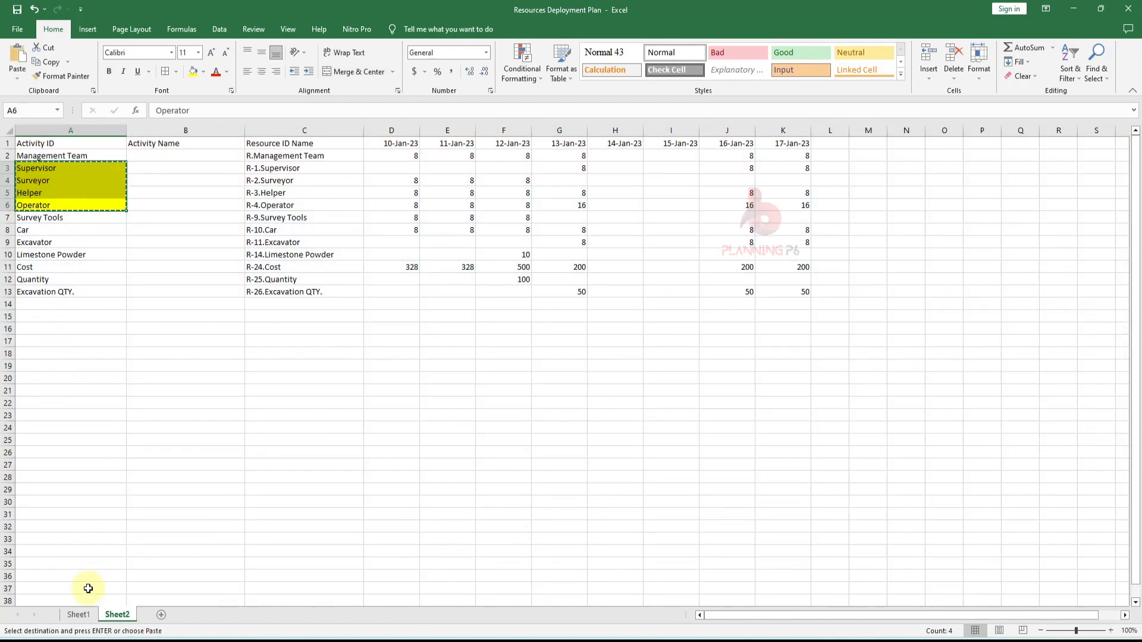
pyautogui.click(78, 614)
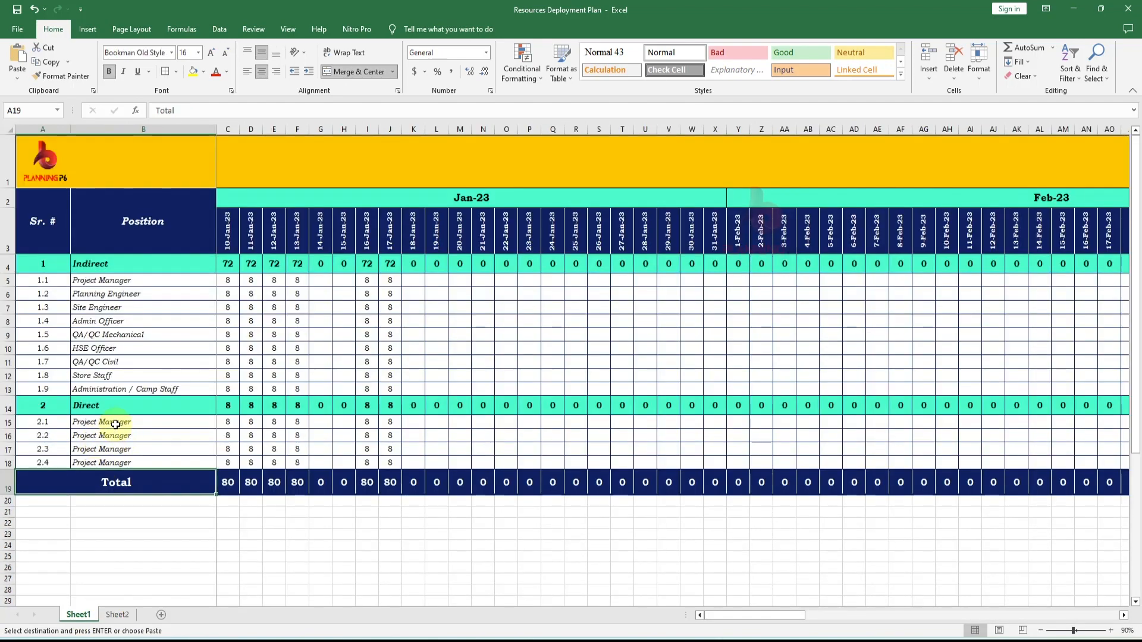
pyautogui.rightClick(116, 424)
pyautogui.click(151, 185)
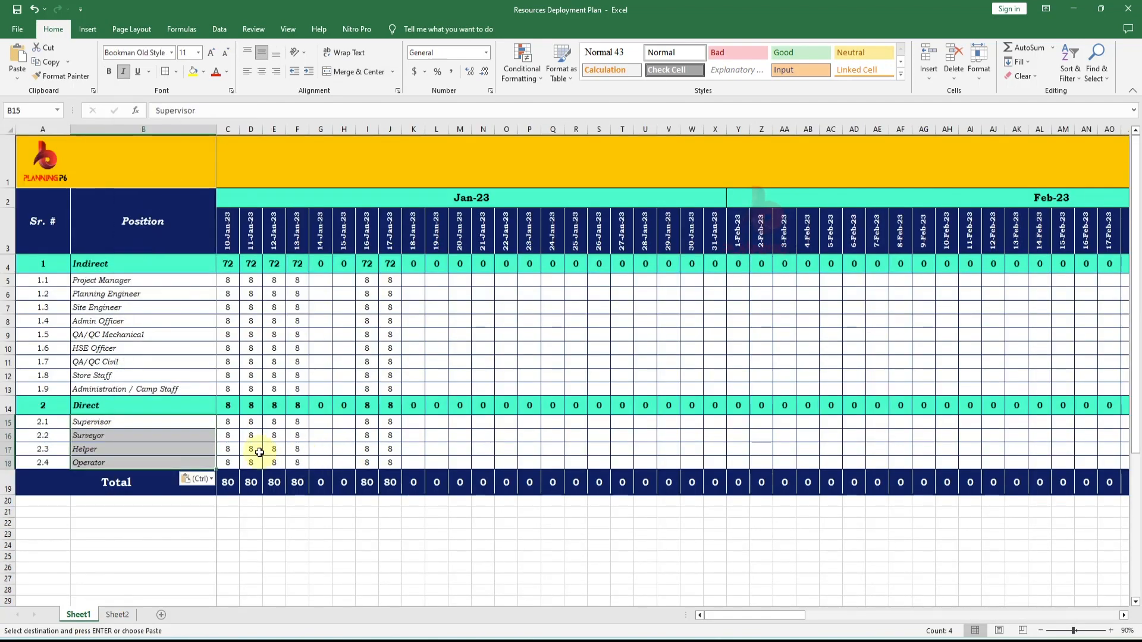
# - Clear the placeholder hours from the four Direct position rows across the January date columns
pyautogui.click(259, 452)
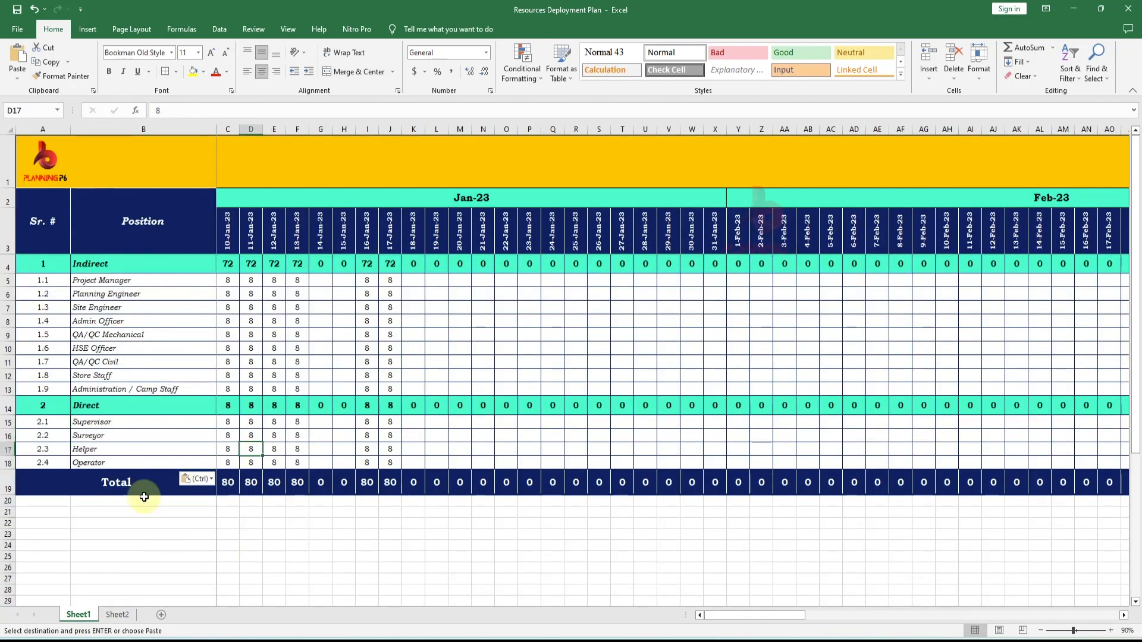
pyautogui.click(122, 617)
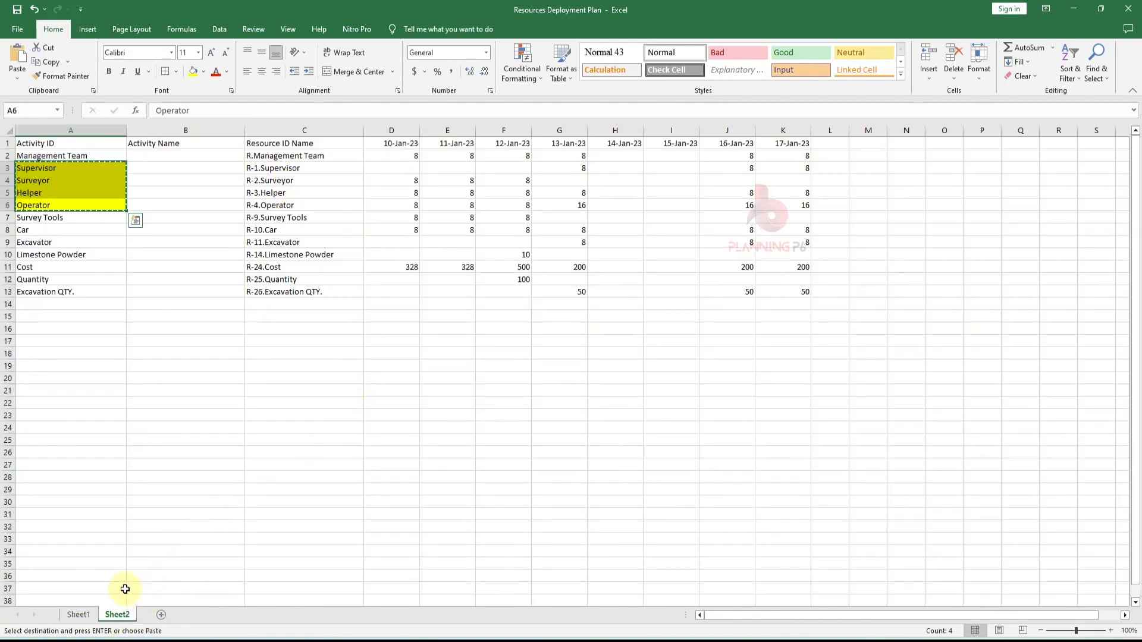
pyautogui.click(78, 615)
pyautogui.moveTo(227, 422); pyautogui.dragTo(409, 461)
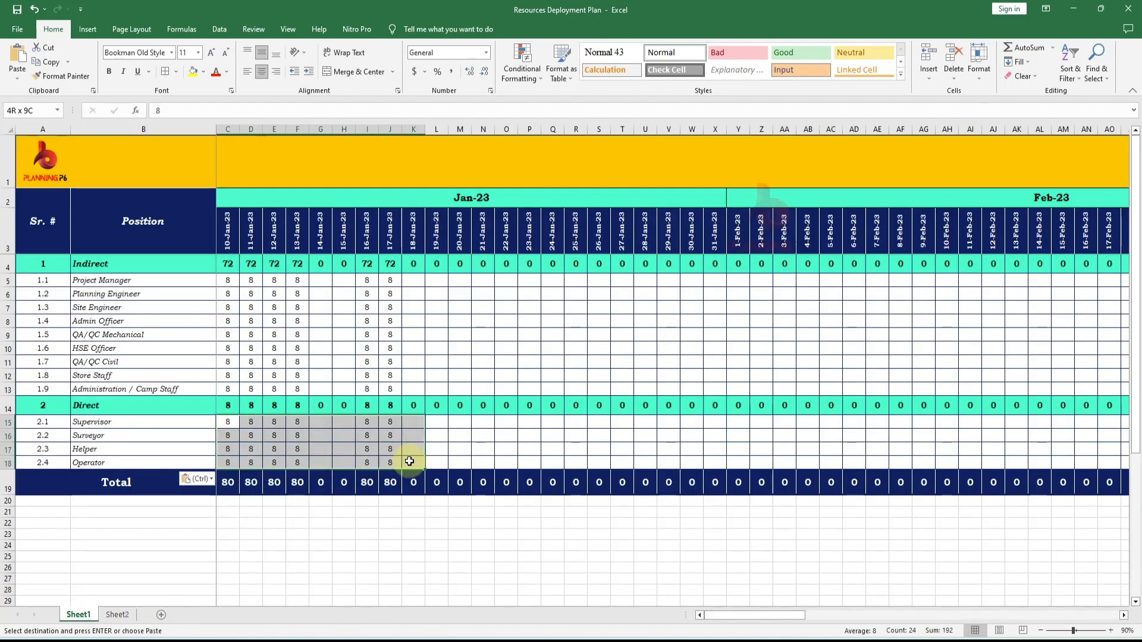
pyautogui.press('Delete')
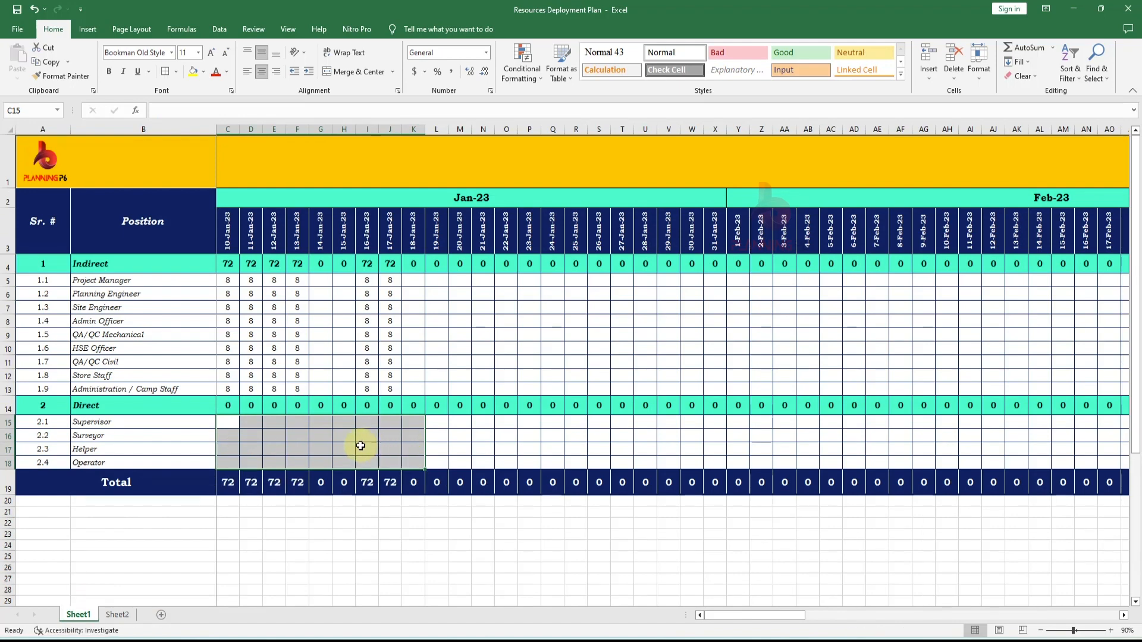
# - Copy the Supervisor, Surveyor, Helper and Operator daily hours from Sheet2 and paste them as values into the Direct rows
pyautogui.click(117, 619)
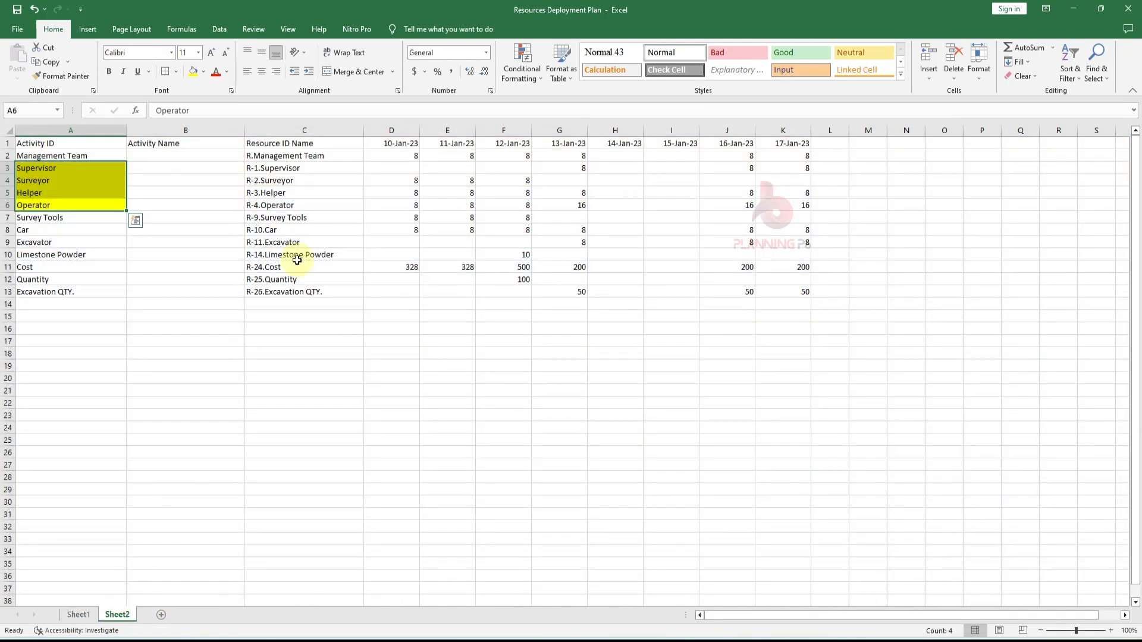
pyautogui.moveTo(7, 168); pyautogui.dragTo(7, 205)
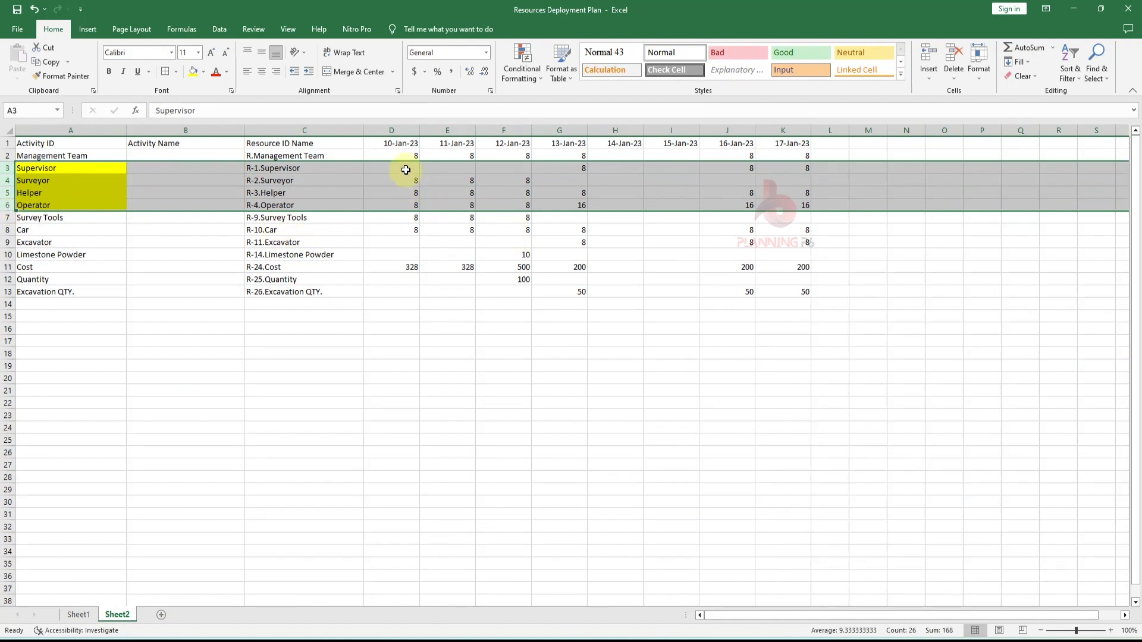
pyautogui.moveTo(407, 168); pyautogui.dragTo(813, 207)
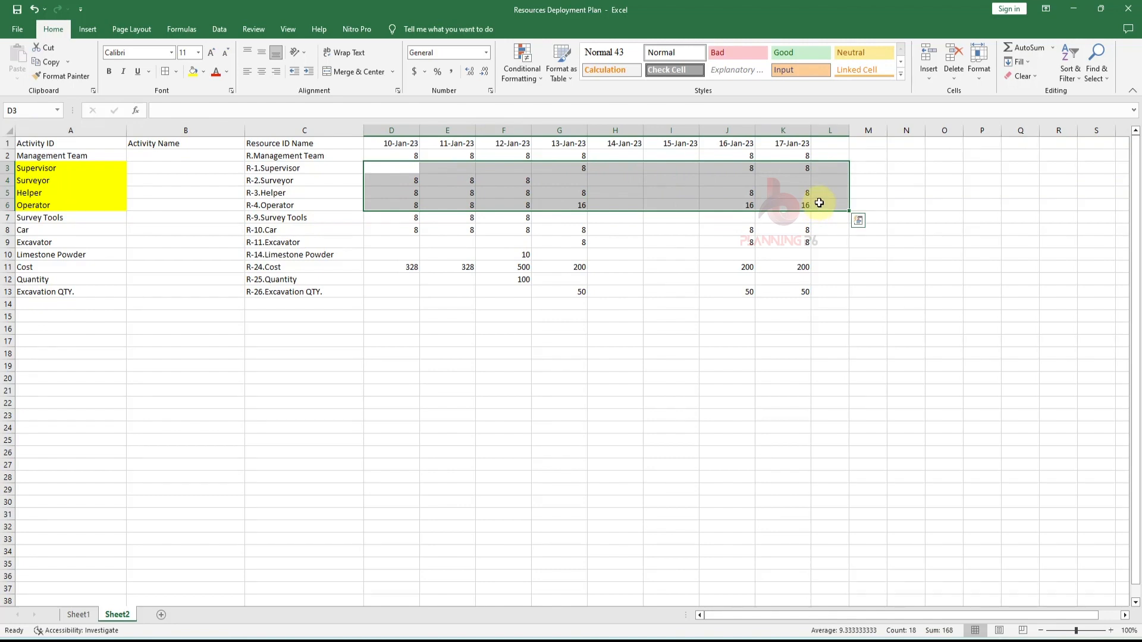
pyautogui.hotkey('ctrl', 'c')
pyautogui.click(84, 623)
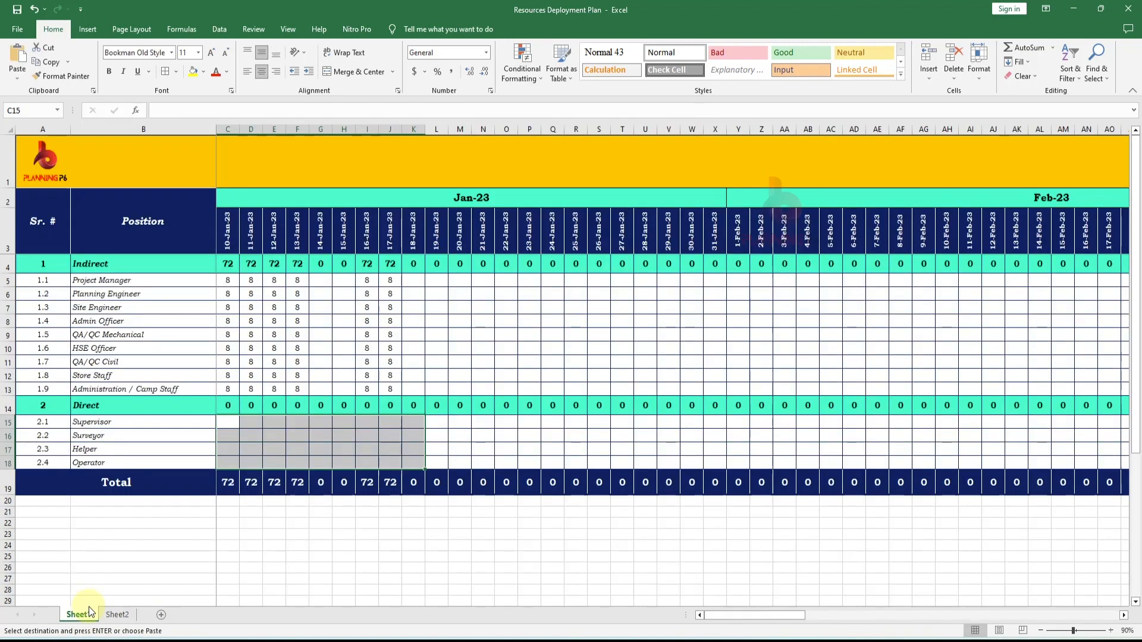
pyautogui.click(238, 431)
pyautogui.rightClick(229, 423)
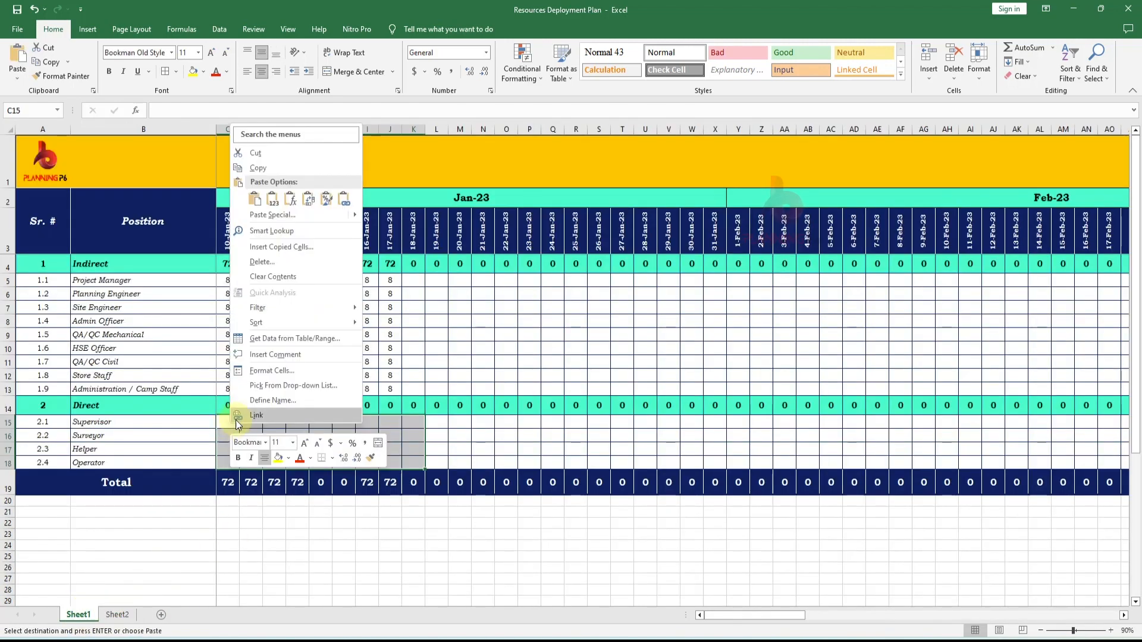
pyautogui.moveTo(255, 258)
pyautogui.click(272, 206)
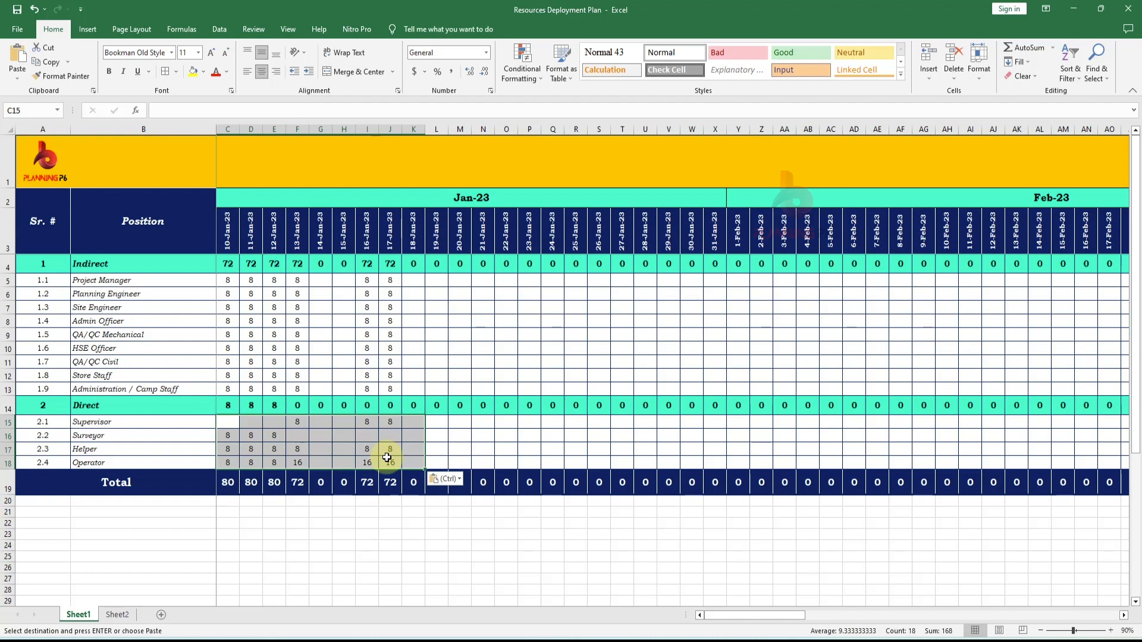
# - Change the Direct row's 10-Jan-23 formula to =SUM(C15:C18) and fill it across all date columns through Jun-23
pyautogui.click(300, 482)
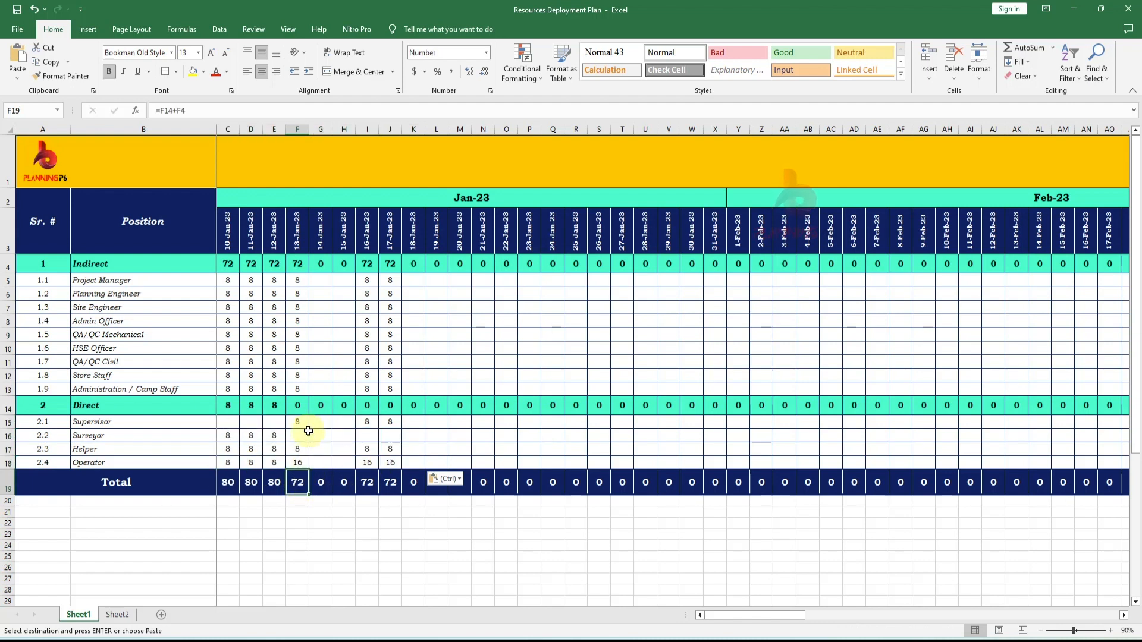
pyautogui.click(301, 406)
pyautogui.doubleClick(302, 407)
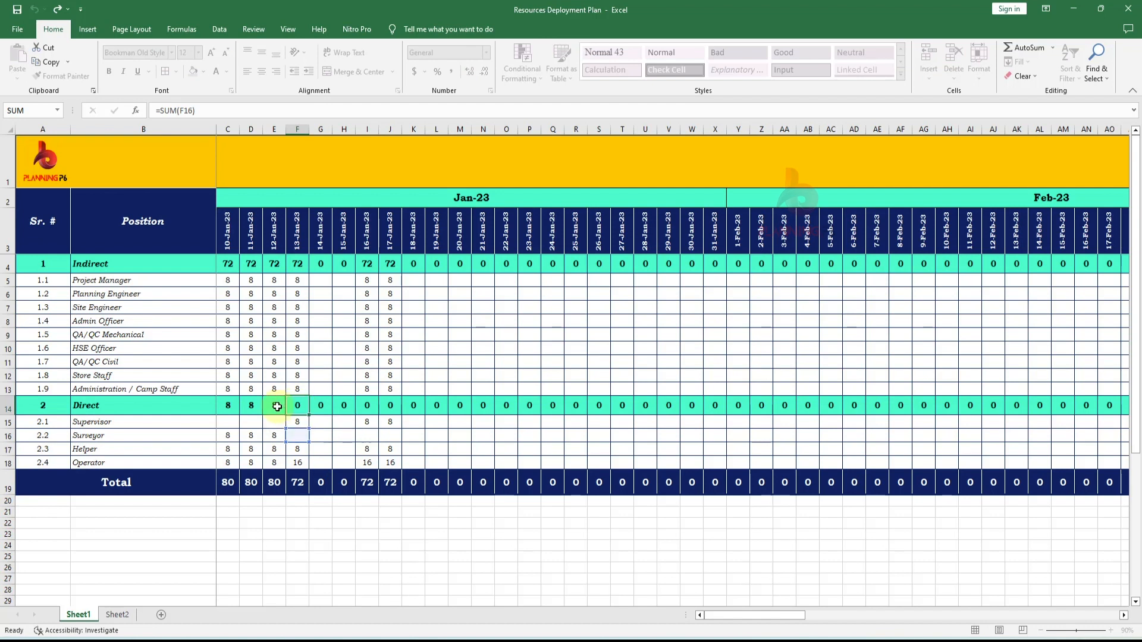
pyautogui.click(232, 405)
pyautogui.doubleClick(231, 405)
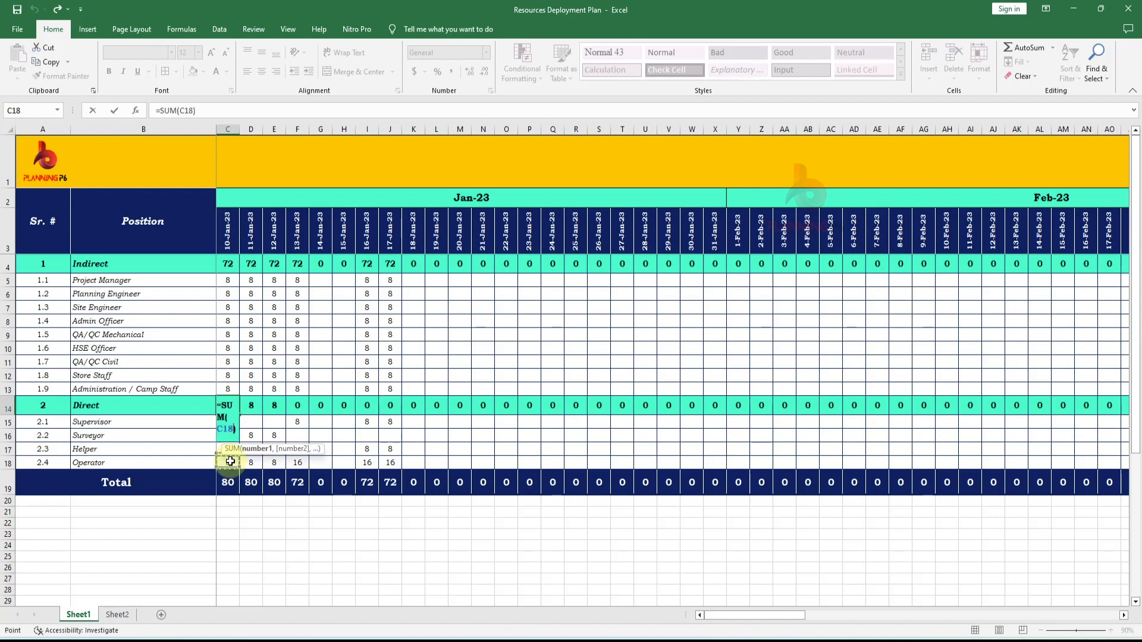
pyautogui.moveTo(227, 463); pyautogui.dragTo(227, 436)
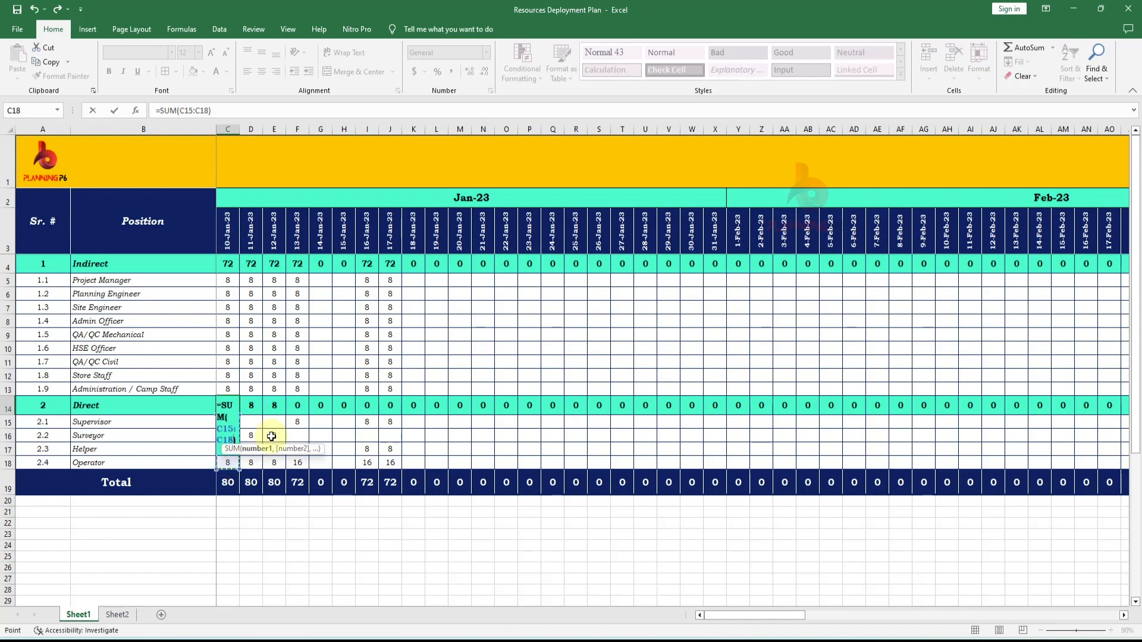
pyautogui.press('Return')
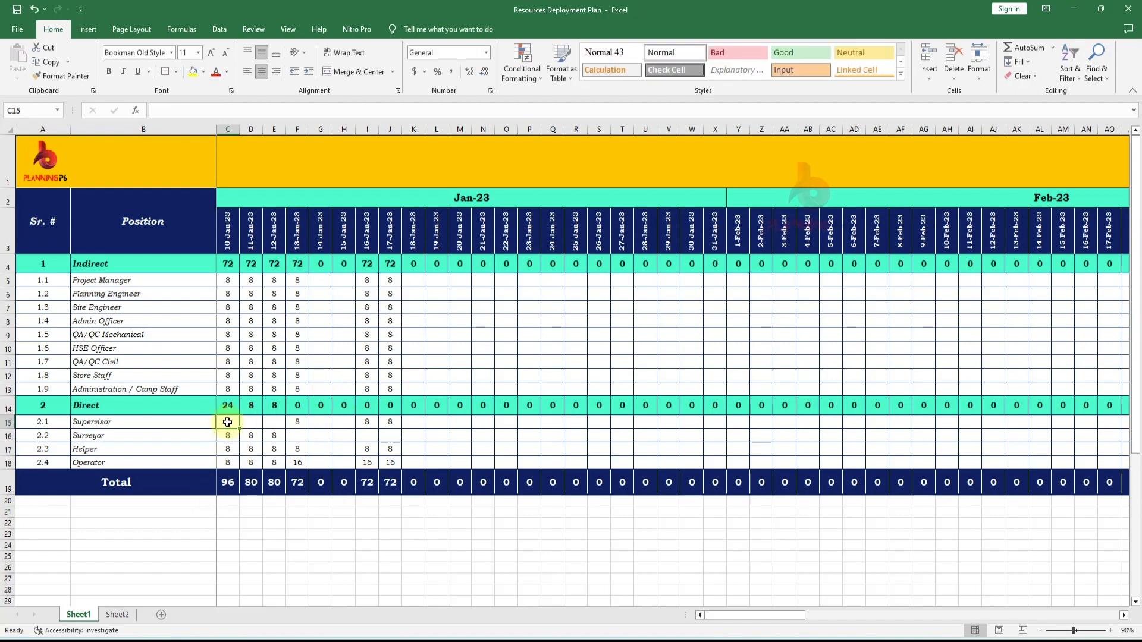
pyautogui.doubleClick(227, 406)
pyautogui.press('Escape')
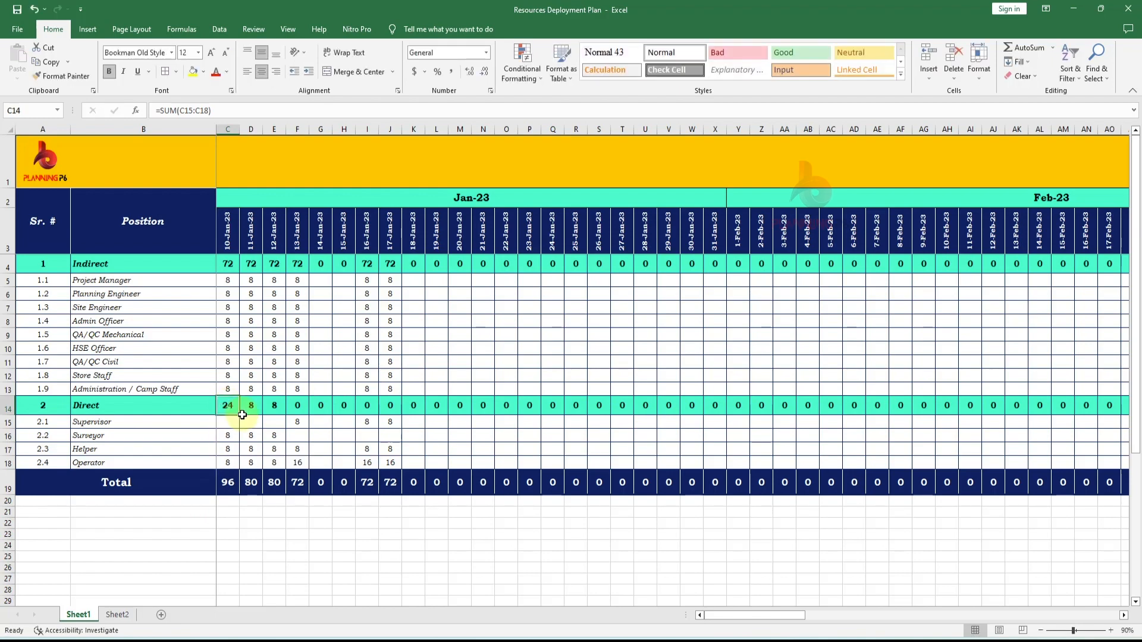
pyautogui.moveTo(240, 416); pyautogui.dragTo(1082, 407)
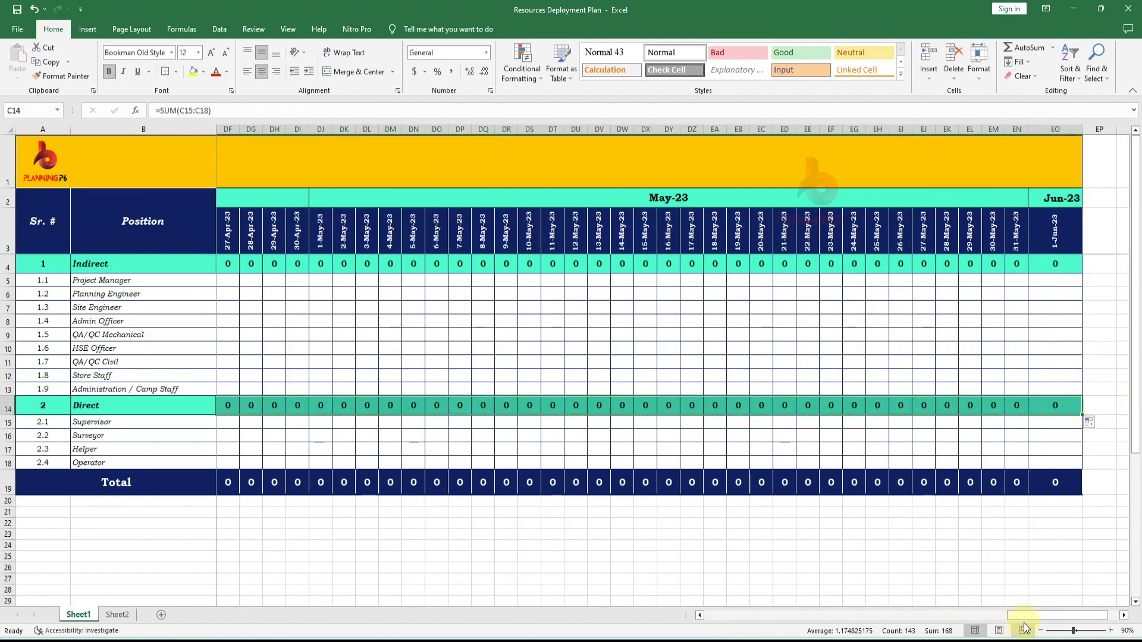
pyautogui.moveTo(1020, 616); pyautogui.dragTo(359, 604)
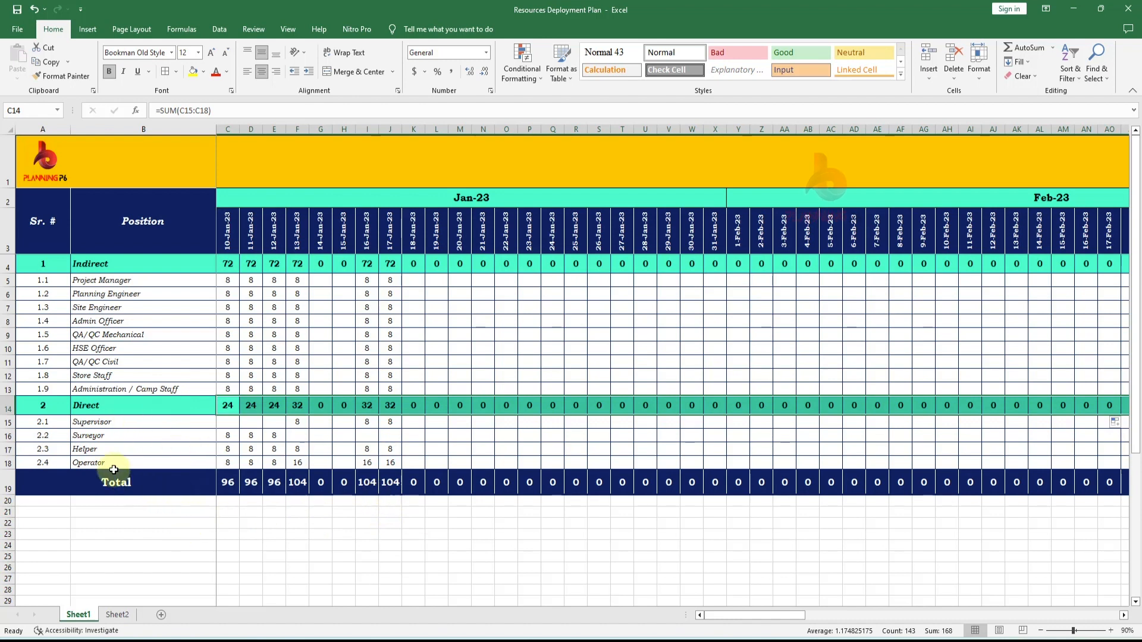
# - Copy the whole Direct section and insert the copied rows above Total as a new section
pyautogui.click(118, 615)
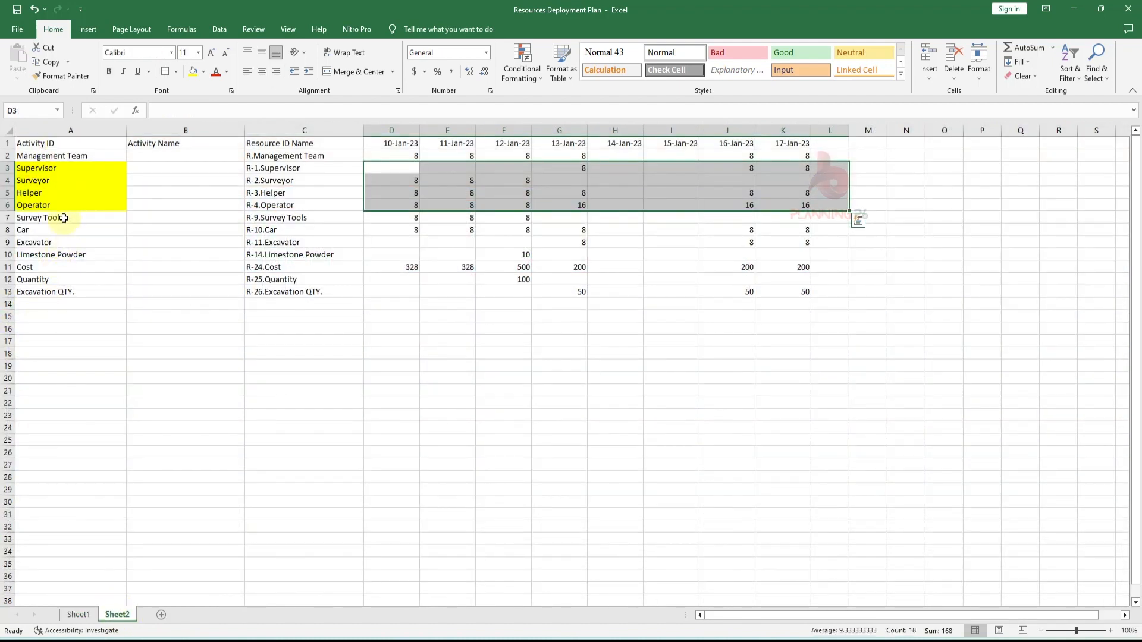
pyautogui.moveTo(64, 218); pyautogui.dragTo(65, 243)
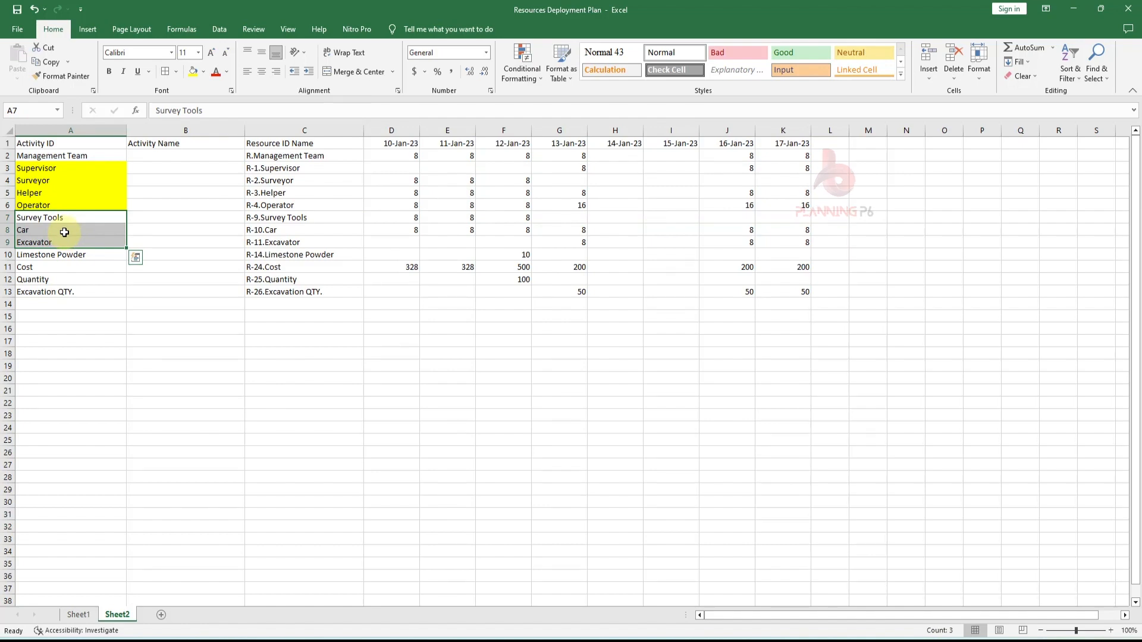
pyautogui.click(74, 616)
pyautogui.click(186, 524)
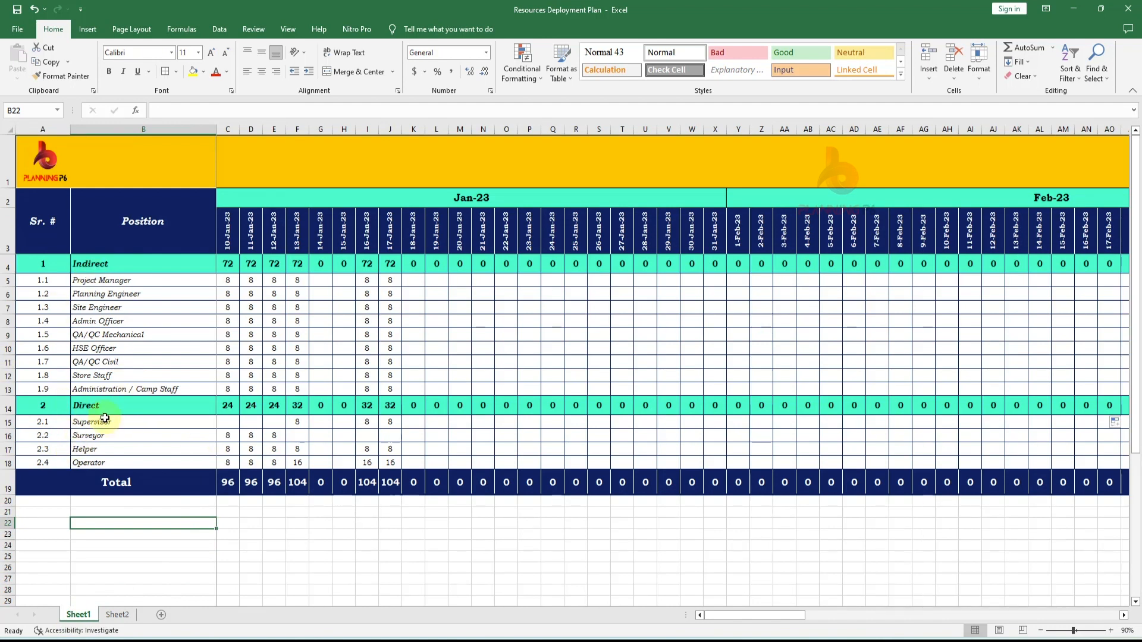
pyautogui.click(7, 410)
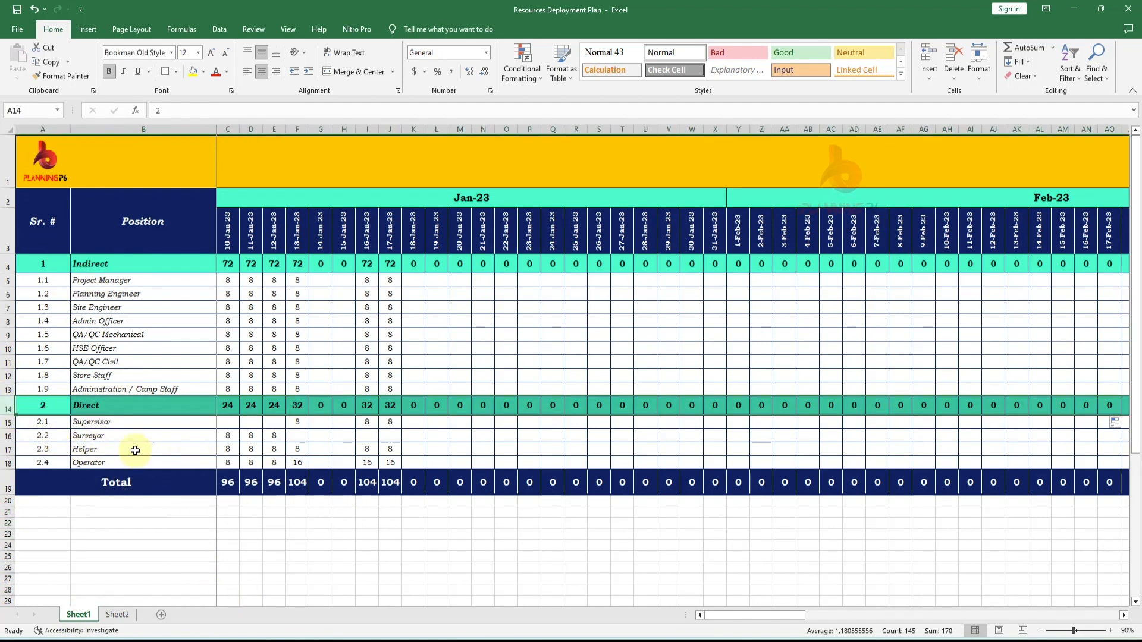
pyautogui.moveTo(7, 408); pyautogui.dragTo(6, 461)
pyautogui.hotkey('ctrl', 'c')
pyautogui.rightClick(10, 491)
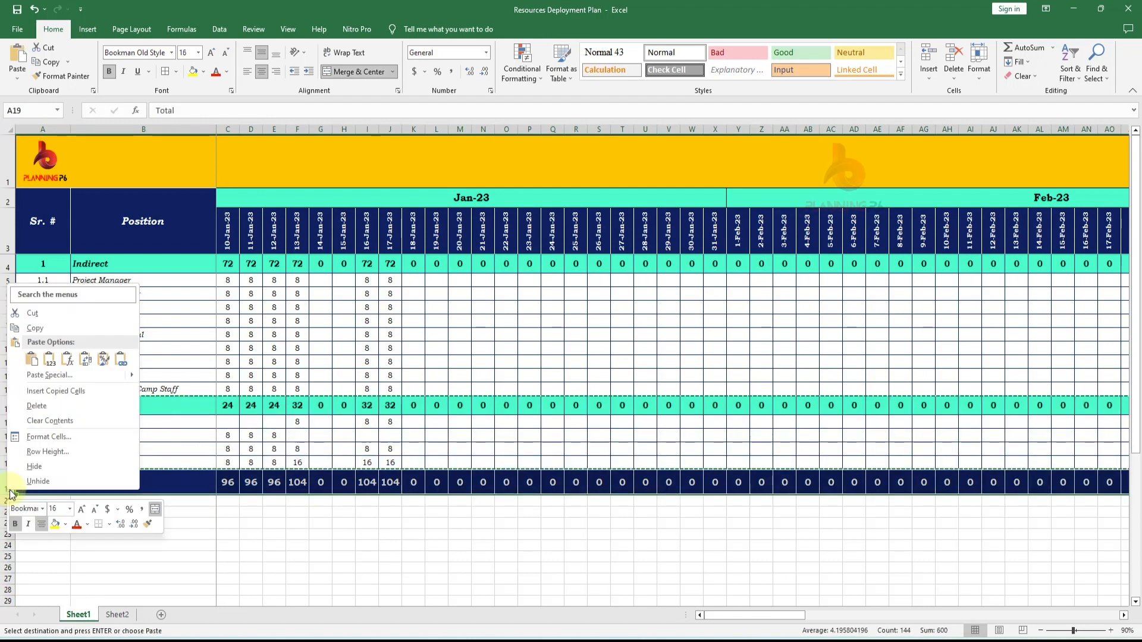
pyautogui.click(71, 391)
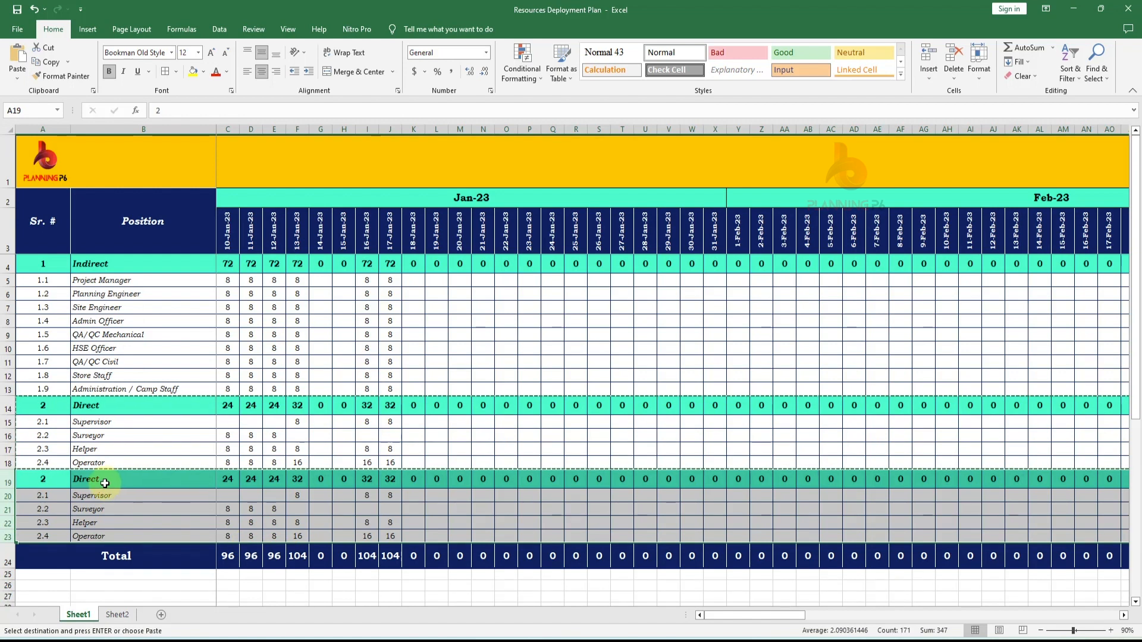
# - Number the new section 3 and rename its heading to Tools & Equipments
pyautogui.click(43, 480)
pyautogui.write('3')
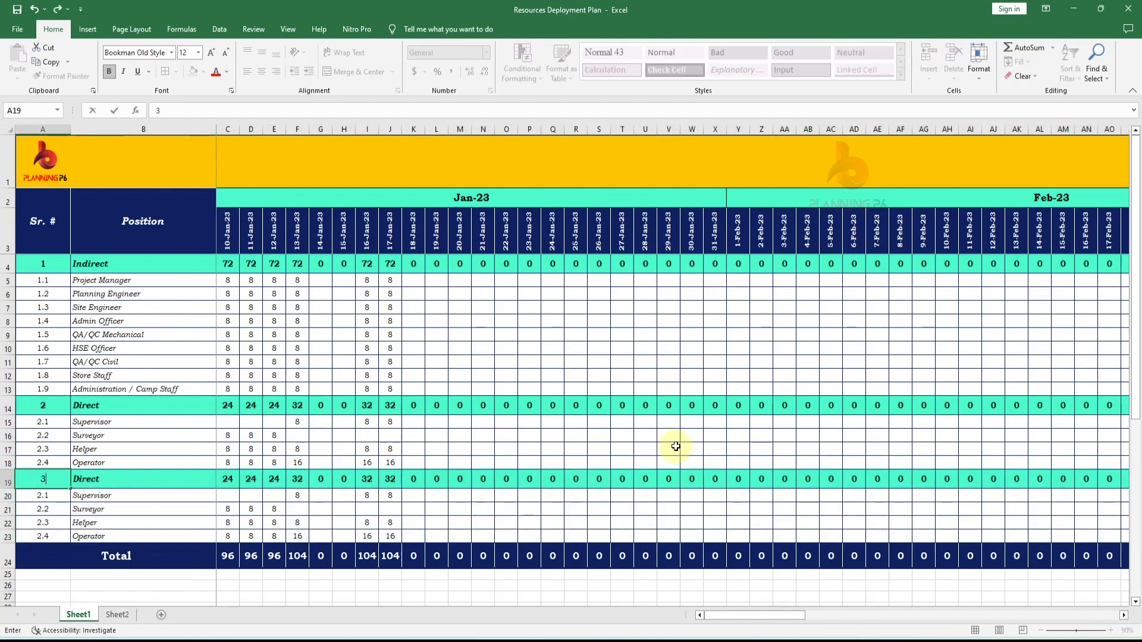
pyautogui.press('Return')
pyautogui.doubleClick(155, 476)
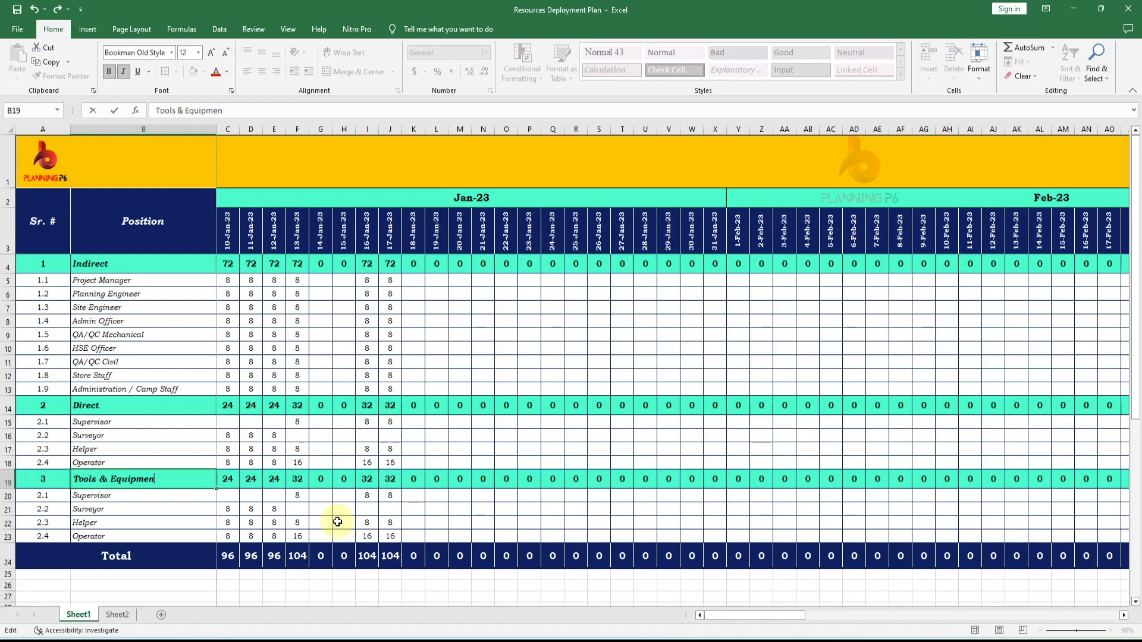
pyautogui.click(176, 522)
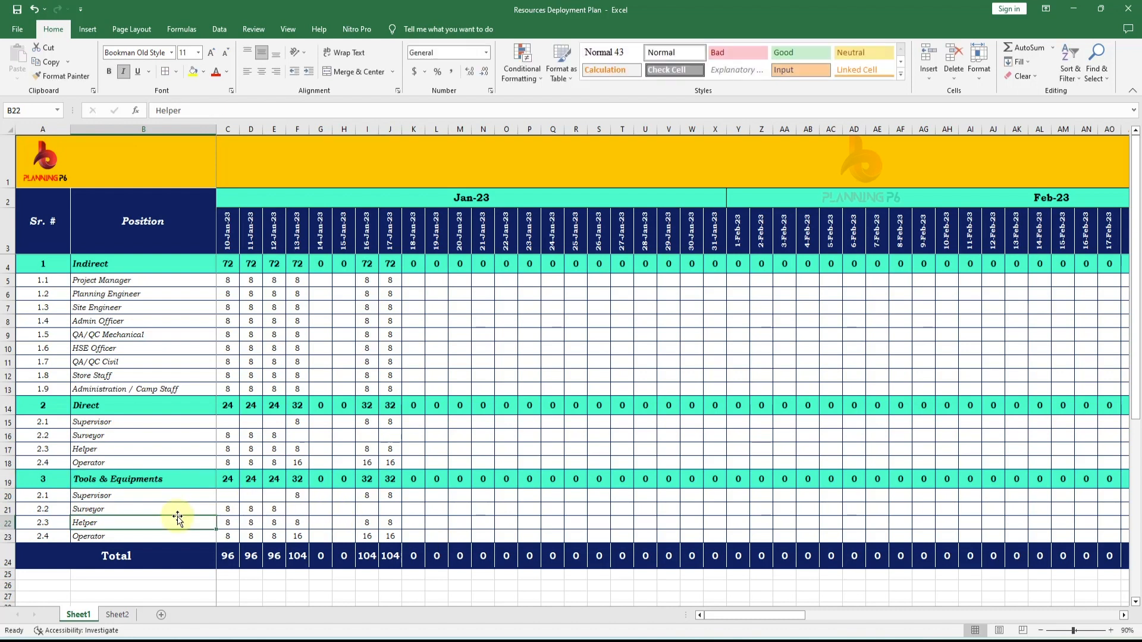
# - Renumber the first row of the Tools & Equipments section as 3.1
pyautogui.click(58, 496)
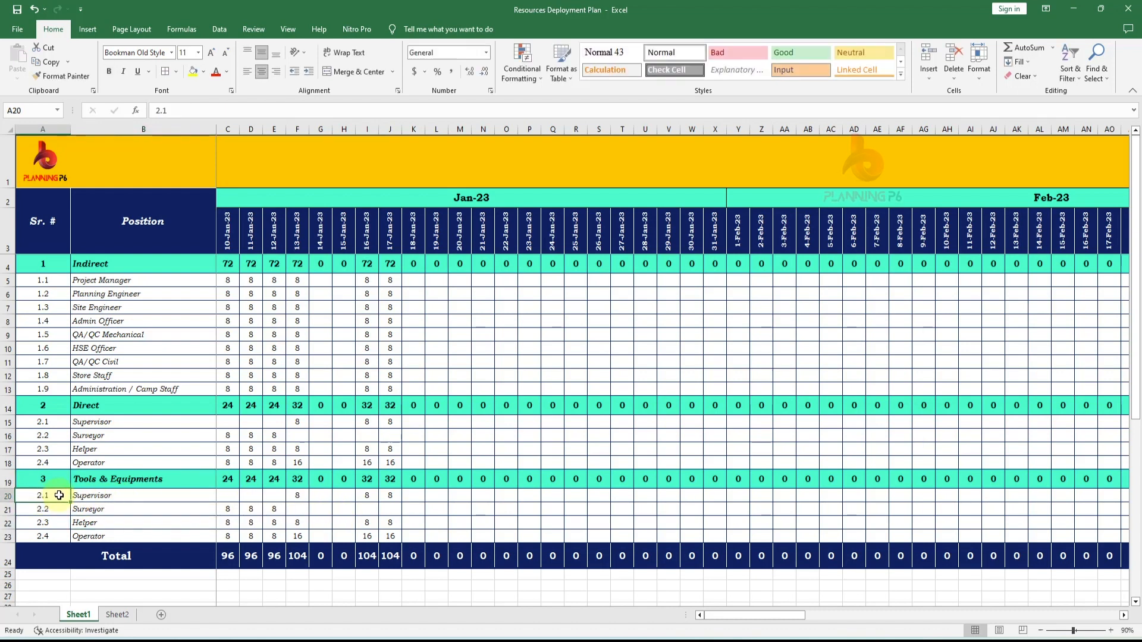
pyautogui.write('3.1')
pyautogui.press('Return')
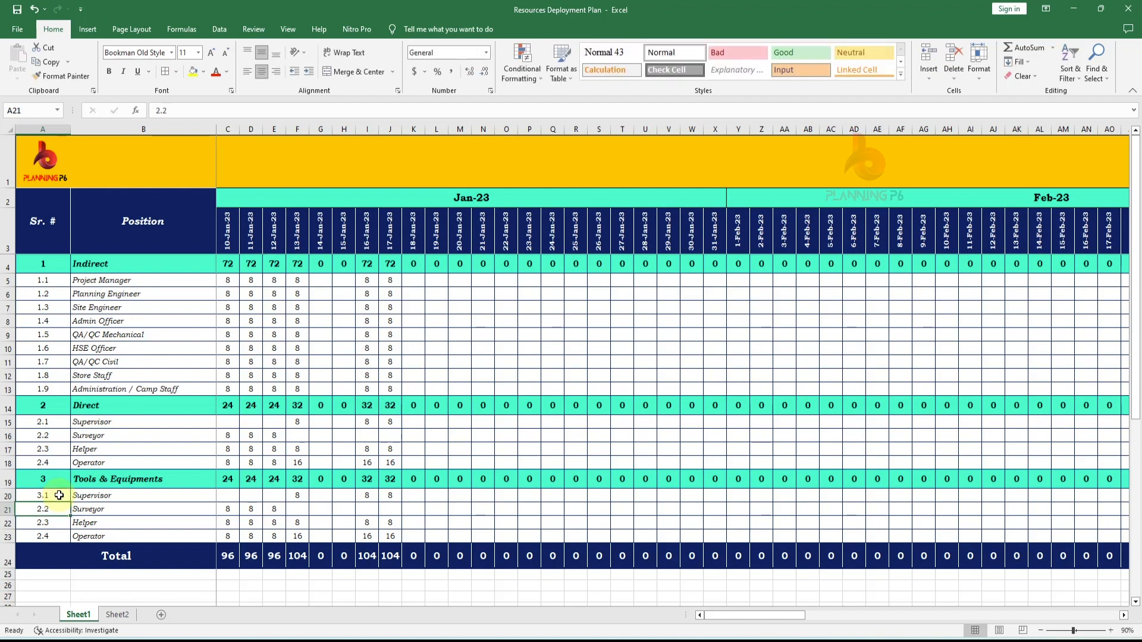
# - Renumber the remaining Tools & Equipments rows as 3.2, 3.3 and 3.4
pyautogui.write('3.2')
pyautogui.press('Return')
pyautogui.write('3')
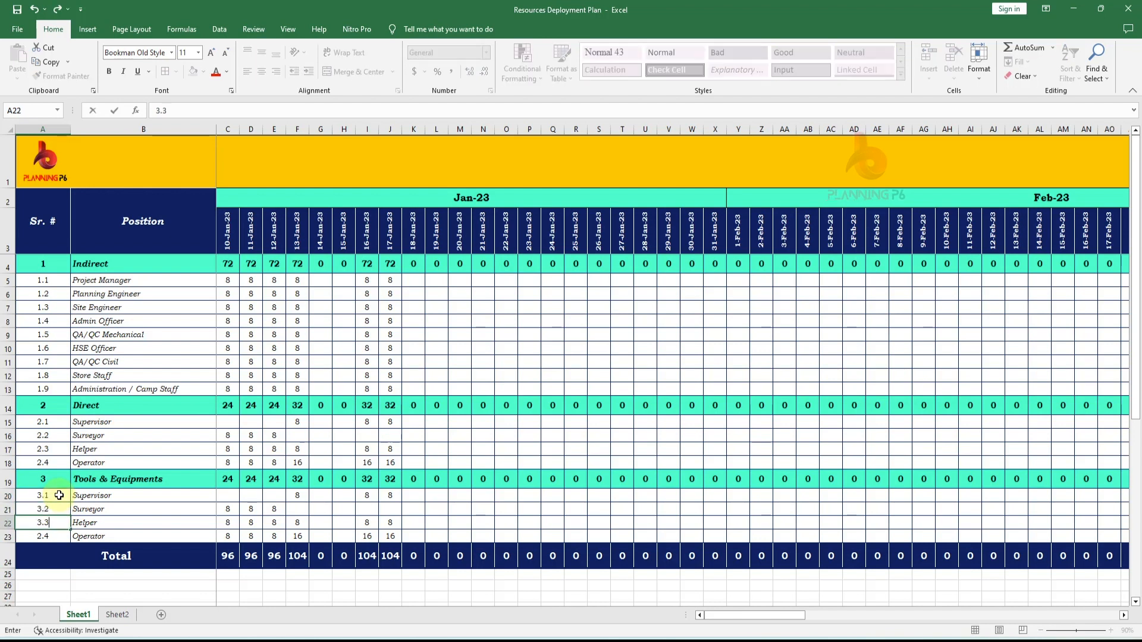
pyautogui.press('Return')
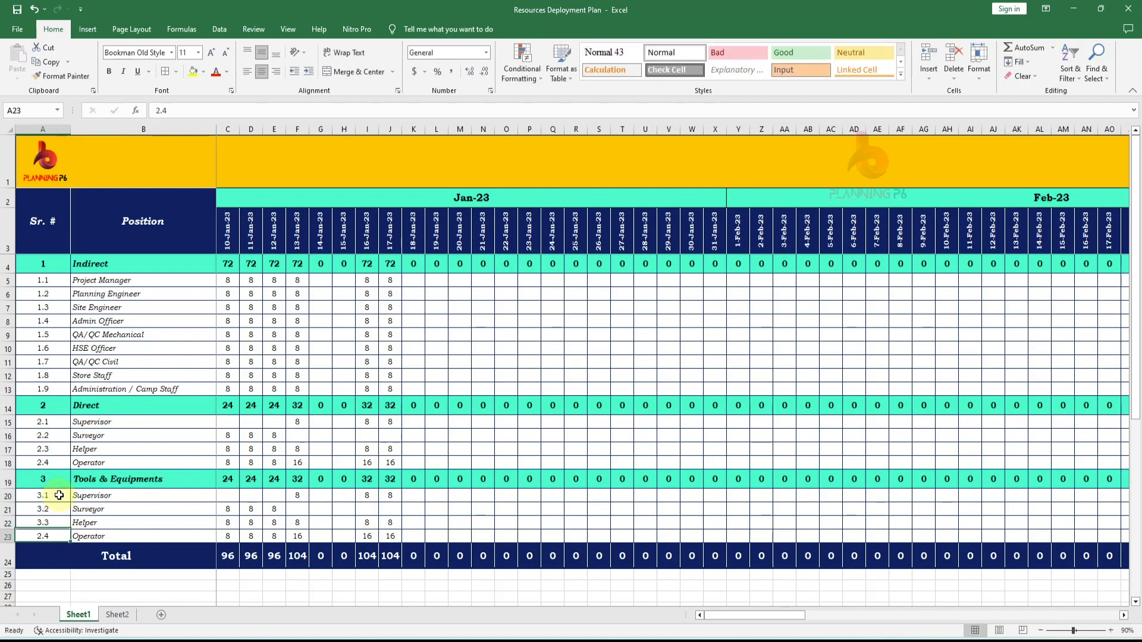
pyautogui.write('3.')
pyautogui.press('Return')
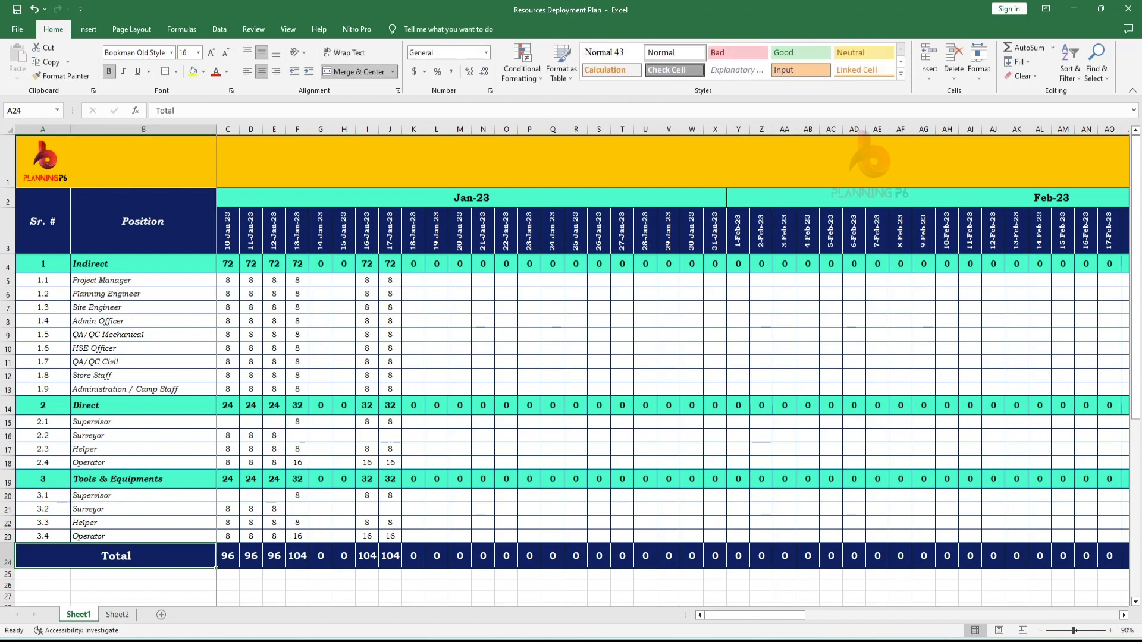
# - Clear the copied hour values from all Tools & Equipments position rows
pyautogui.moveTo(232, 498); pyautogui.dragTo(404, 530)
pyautogui.press('Delete')
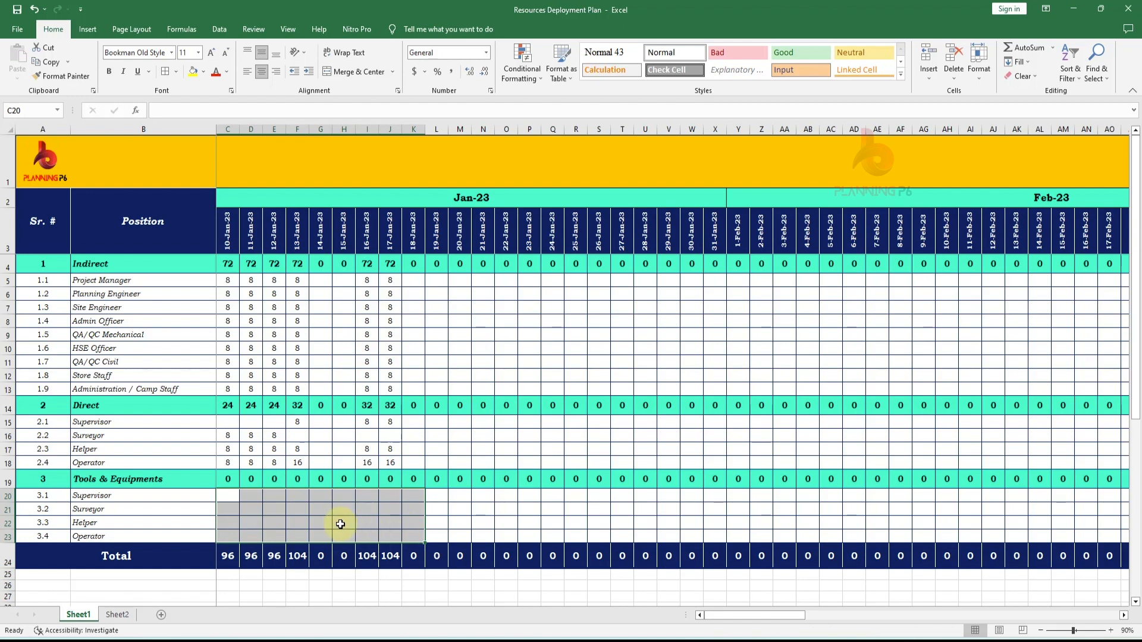
# - On the exported data sheet, highlight the Survey Tools, Car and Excavator names in red fill
pyautogui.click(117, 615)
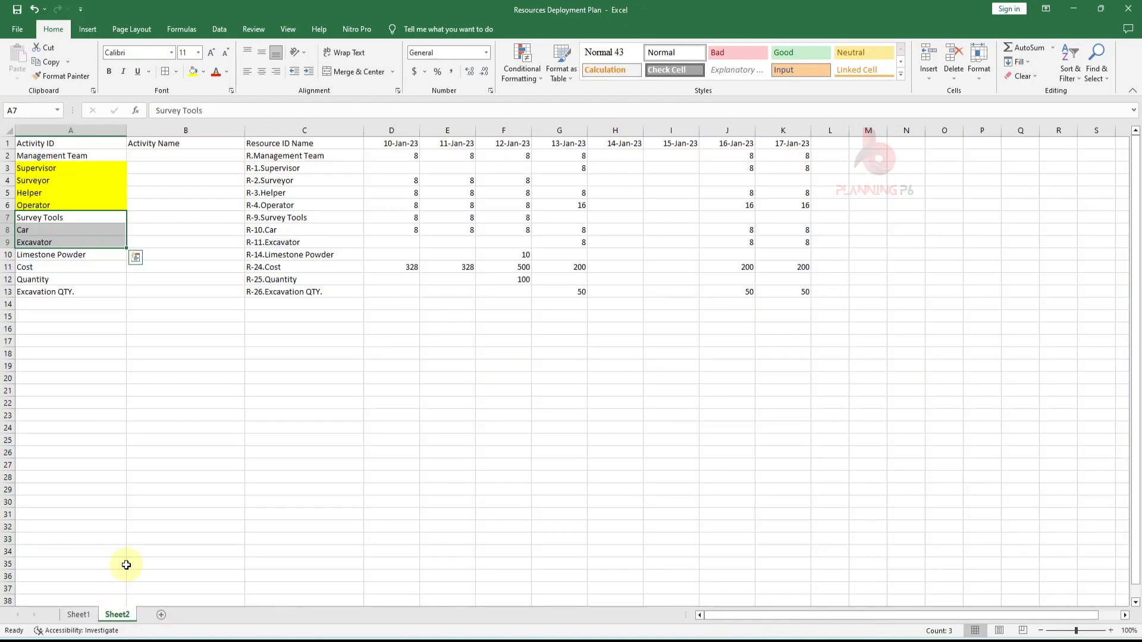
pyautogui.click(203, 71)
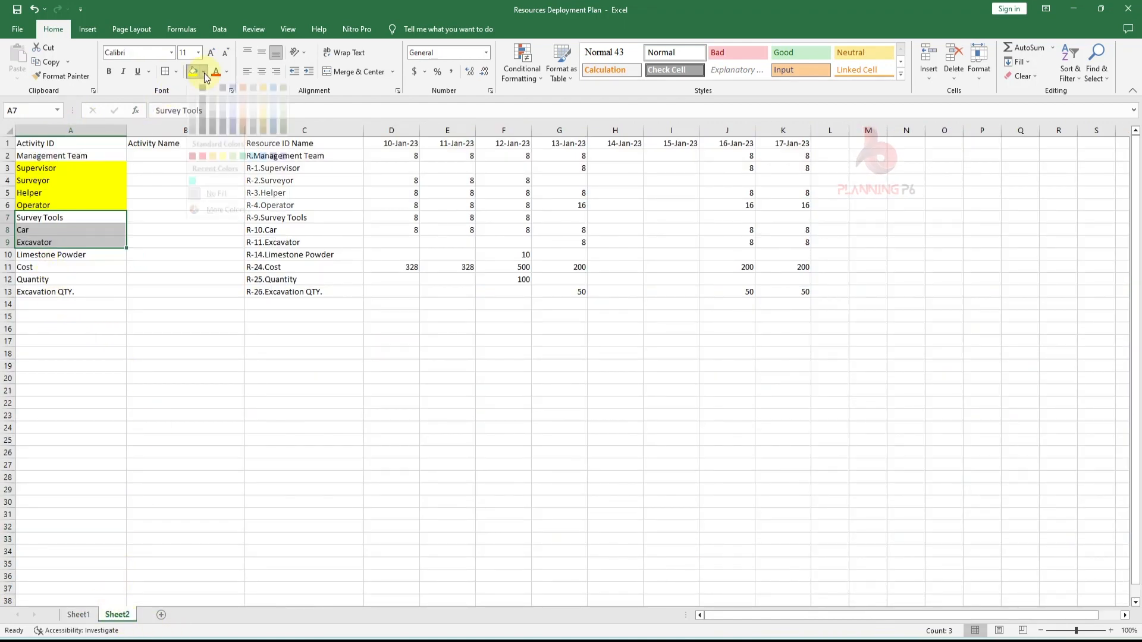
pyautogui.click(202, 168)
pyautogui.click(66, 328)
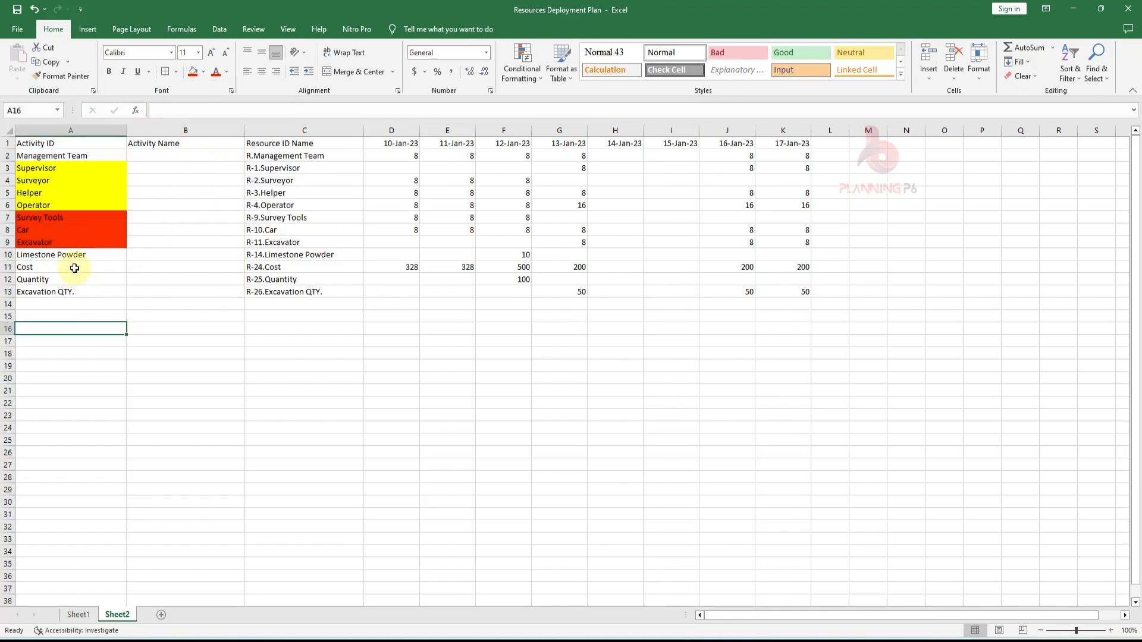
# - Copy the Survey Tools, Car and Excavator names into the Tools & Equipments position cells
pyautogui.moveTo(28, 218); pyautogui.dragTo(38, 238)
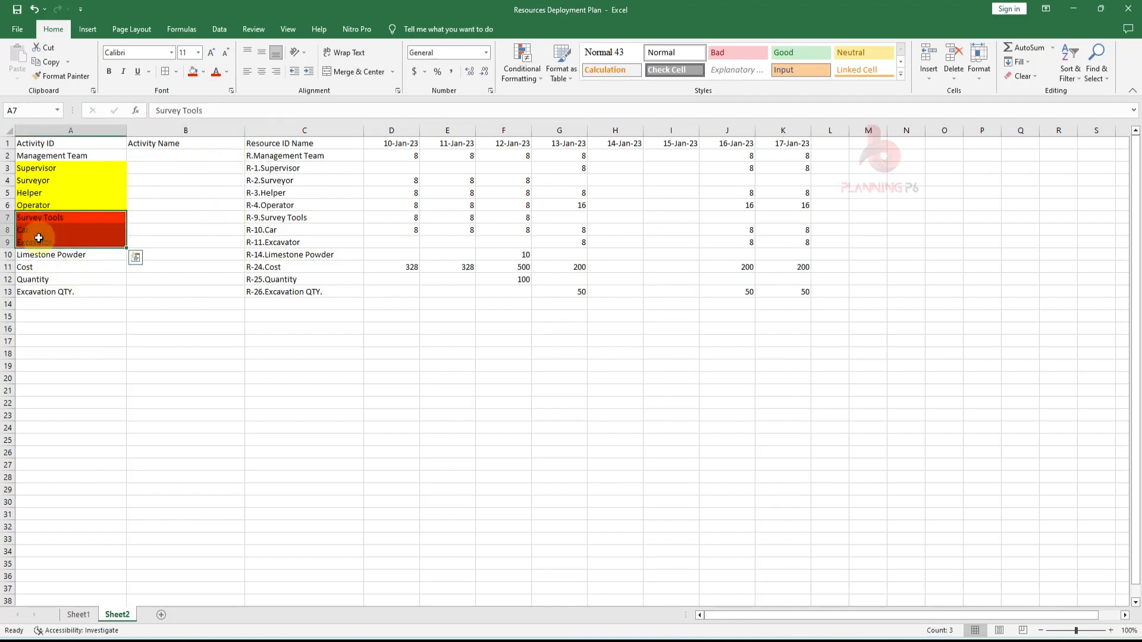
pyautogui.hotkey('ctrl', 'c')
pyautogui.click(78, 614)
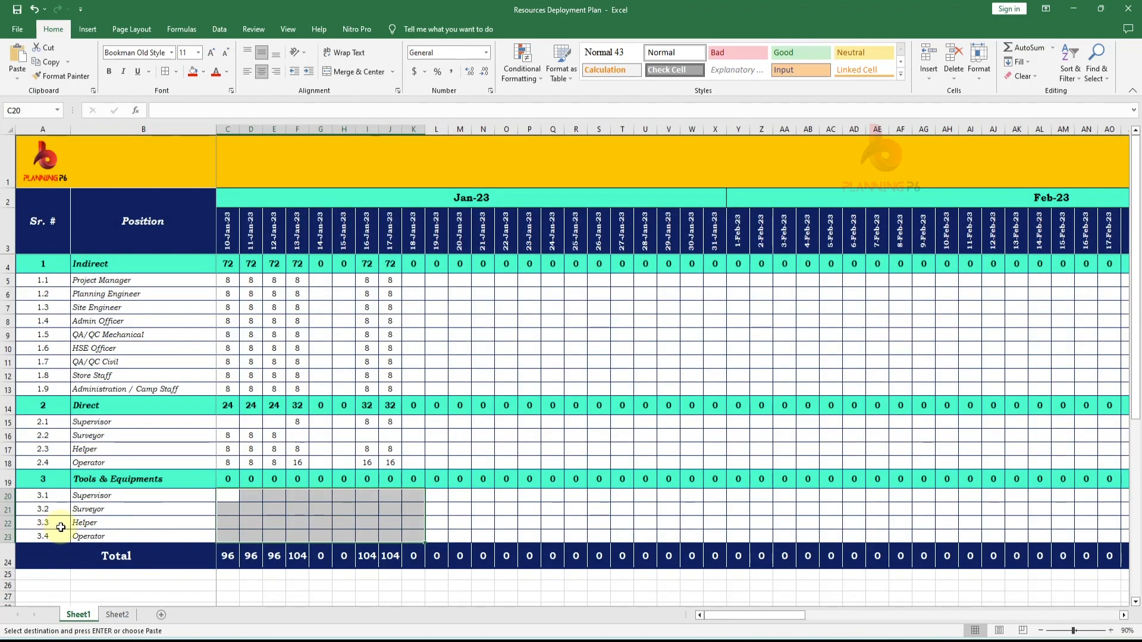
pyautogui.rightClick(81, 499)
pyautogui.click(123, 264)
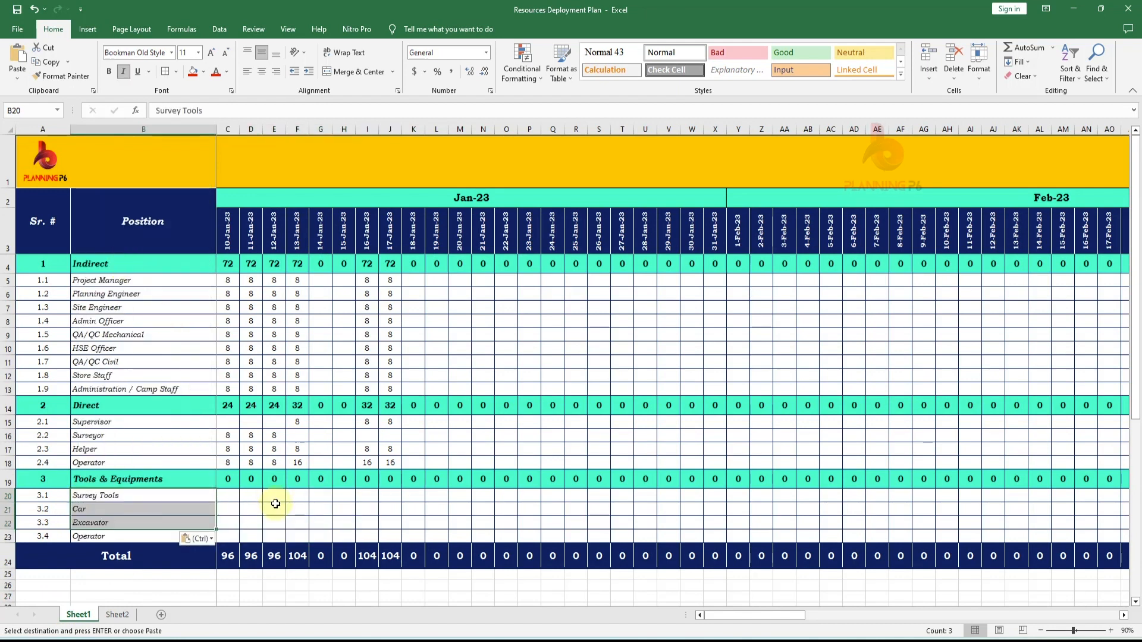
# - Delete the leftover fourth row (3.4) from the Tools & Equipments section
pyautogui.click(7, 537)
pyautogui.rightClick(8, 538)
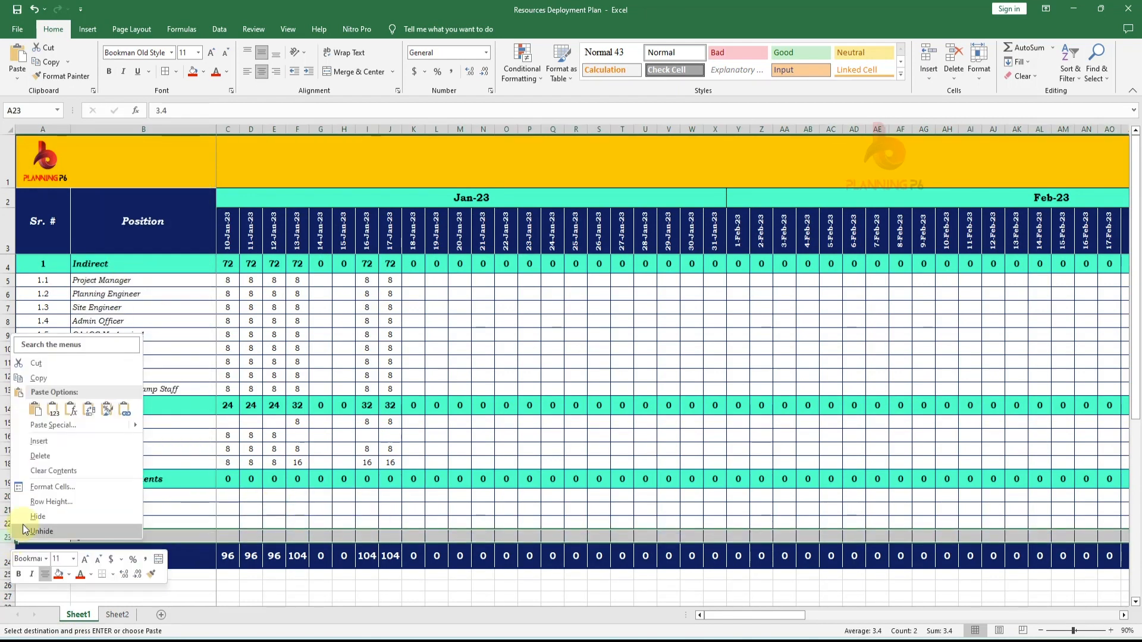
pyautogui.click(58, 455)
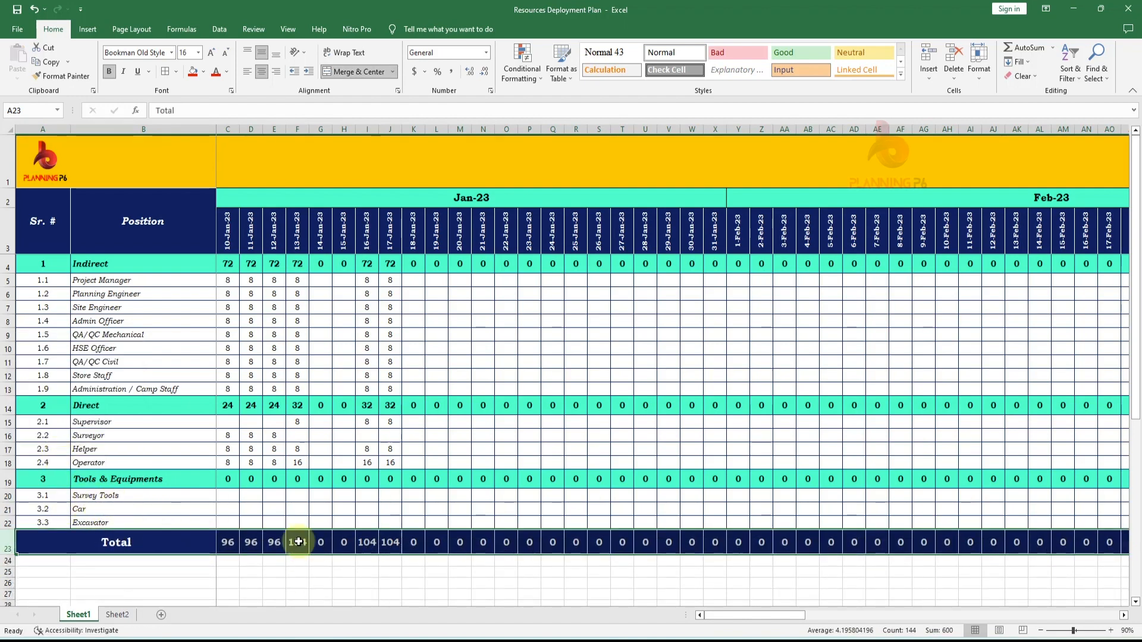
# - Copy the daily hours of Survey Tools, Car and Excavator and paste them as values into the Tools & Equipments rows
pyautogui.click(119, 615)
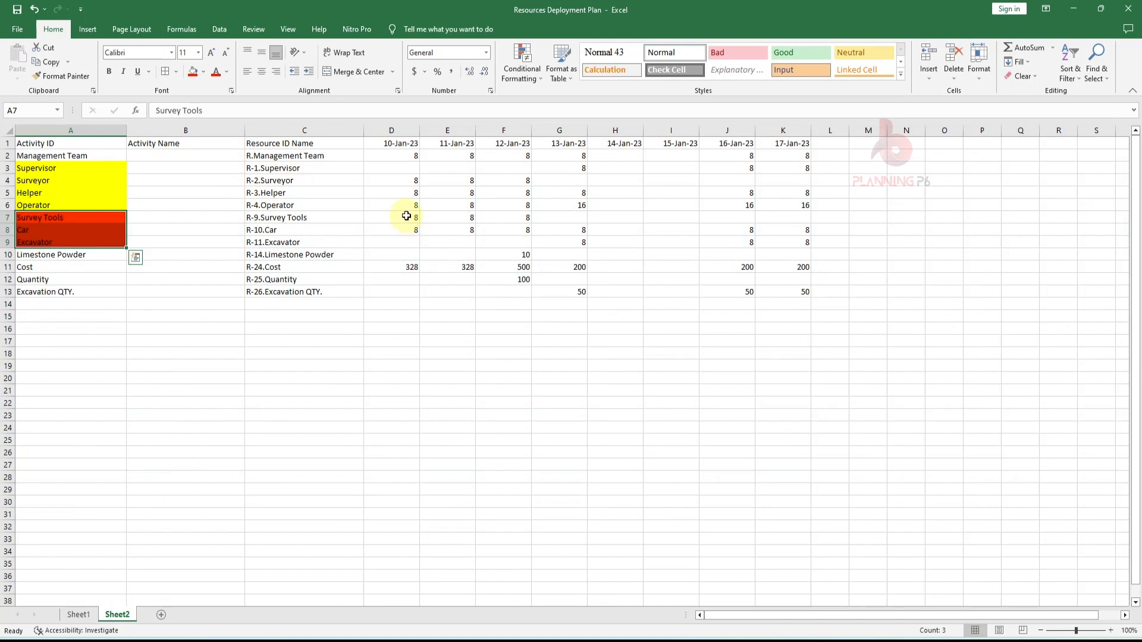
pyautogui.moveTo(407, 216); pyautogui.dragTo(795, 243)
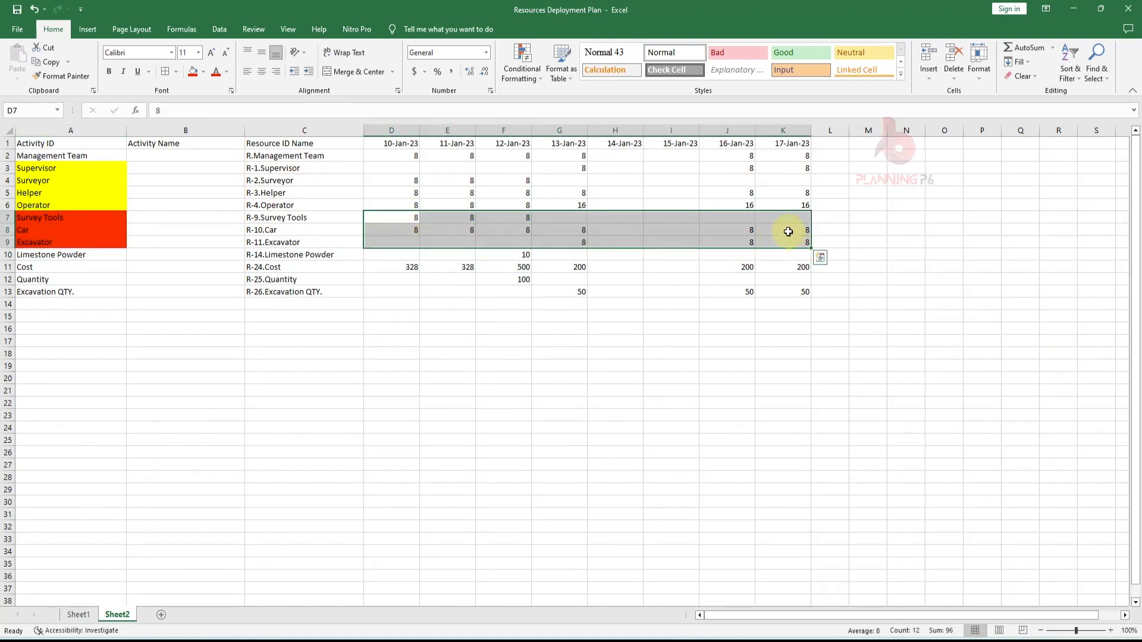
pyautogui.hotkey('ctrl', 'c')
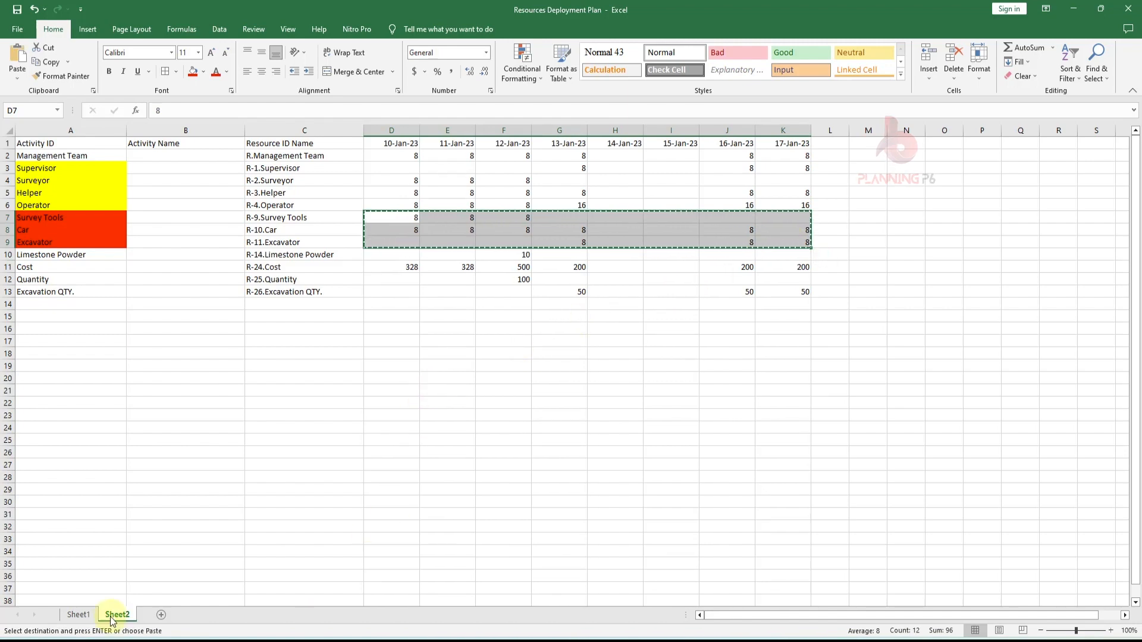
pyautogui.click(78, 614)
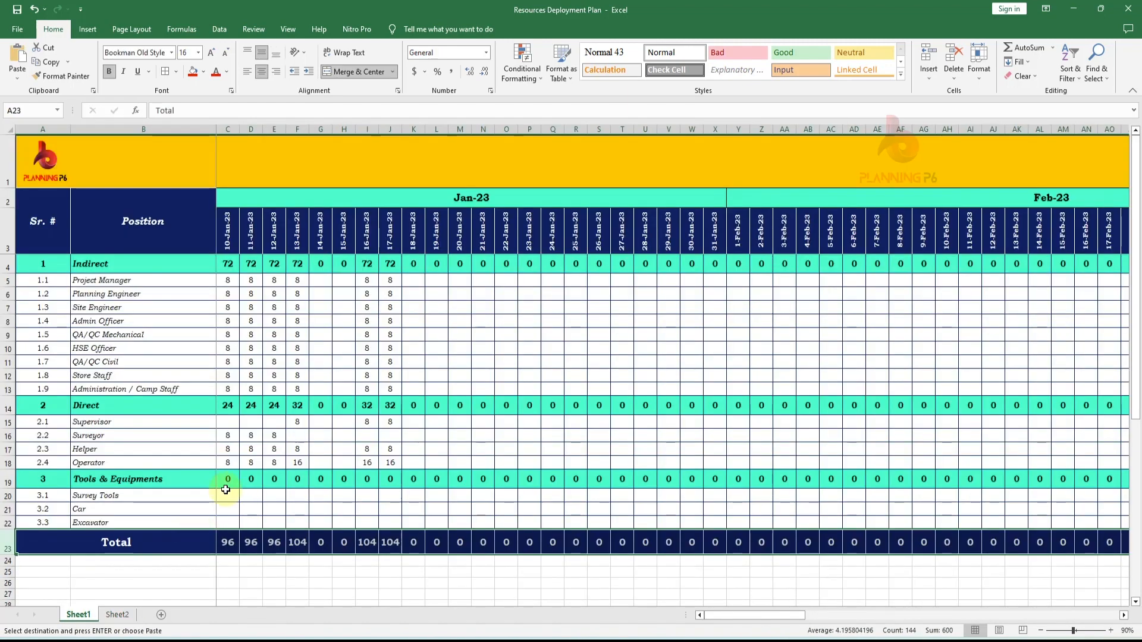
pyautogui.rightClick(226, 494)
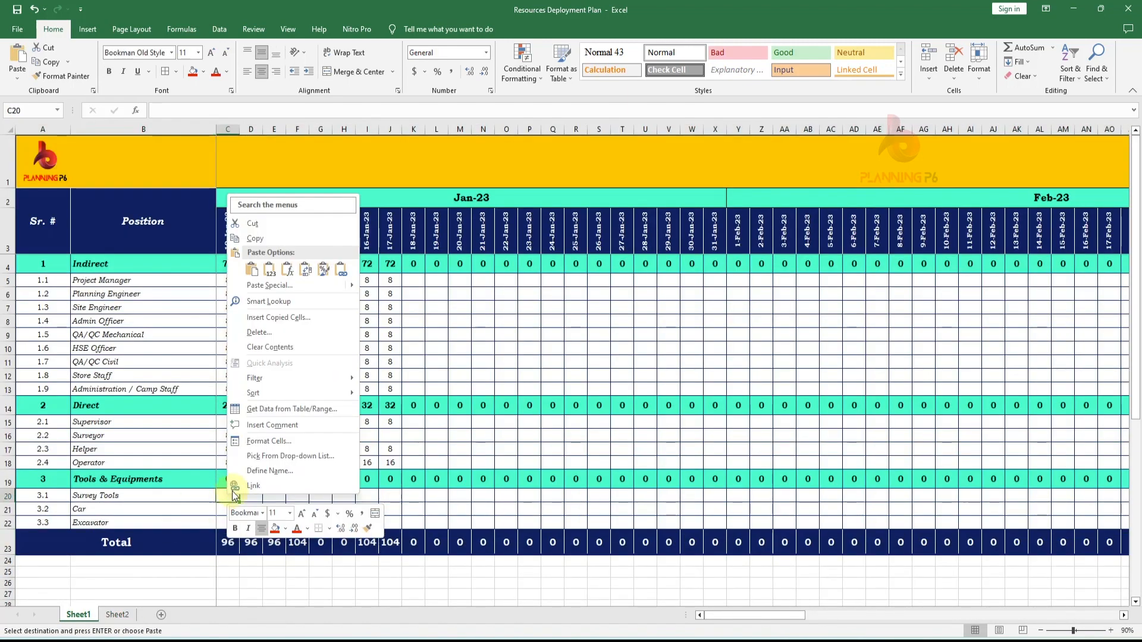
pyautogui.click(266, 267)
pyautogui.click(433, 523)
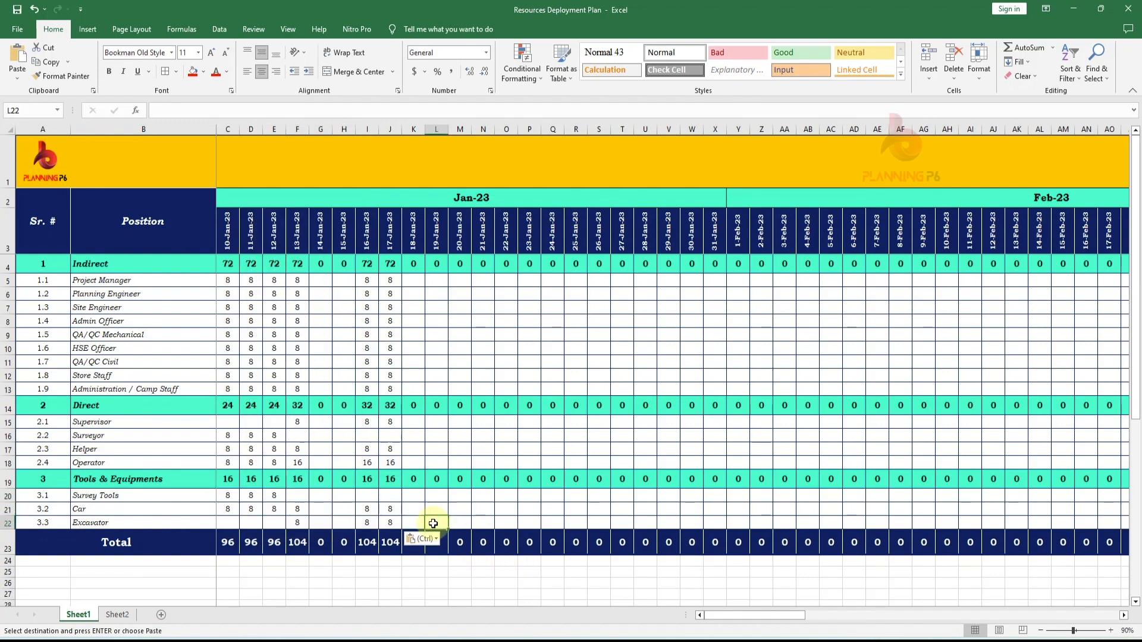
pyautogui.click(232, 481)
pyautogui.press('Escape')
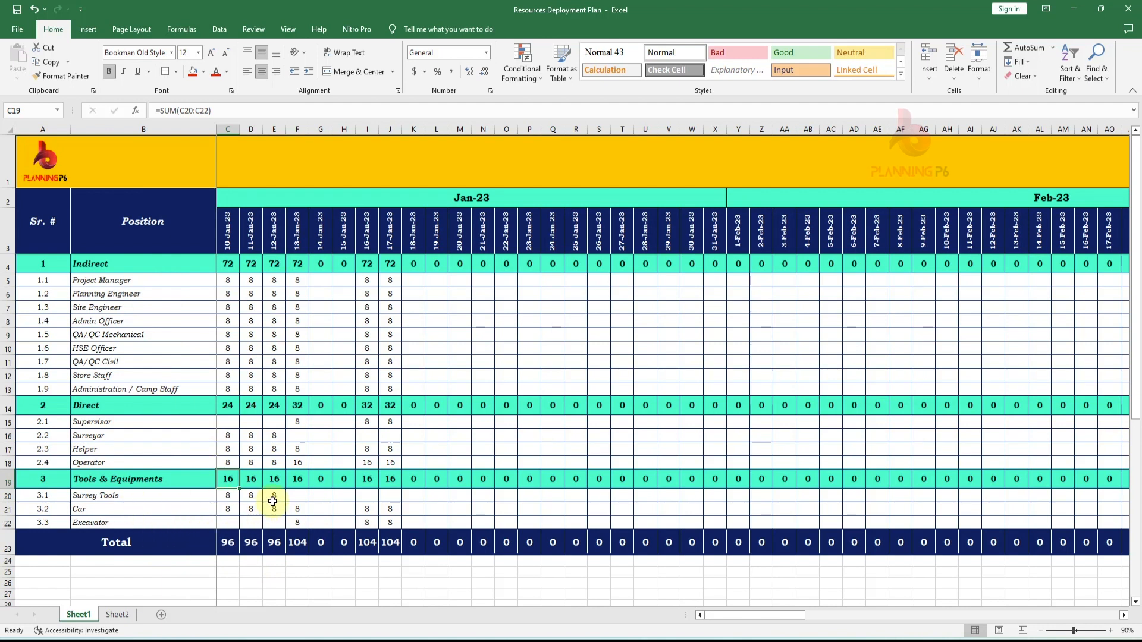
# - Delete the Total row beneath the Tools & Equipments section
pyautogui.rightClick(7, 550)
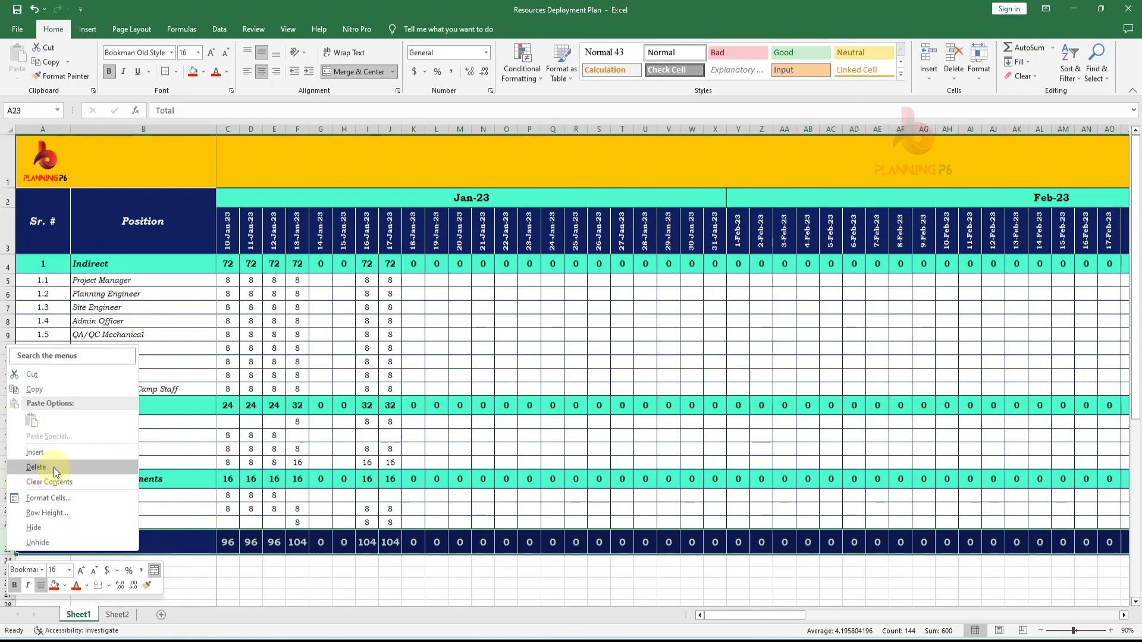
pyautogui.click(52, 527)
pyautogui.click(229, 566)
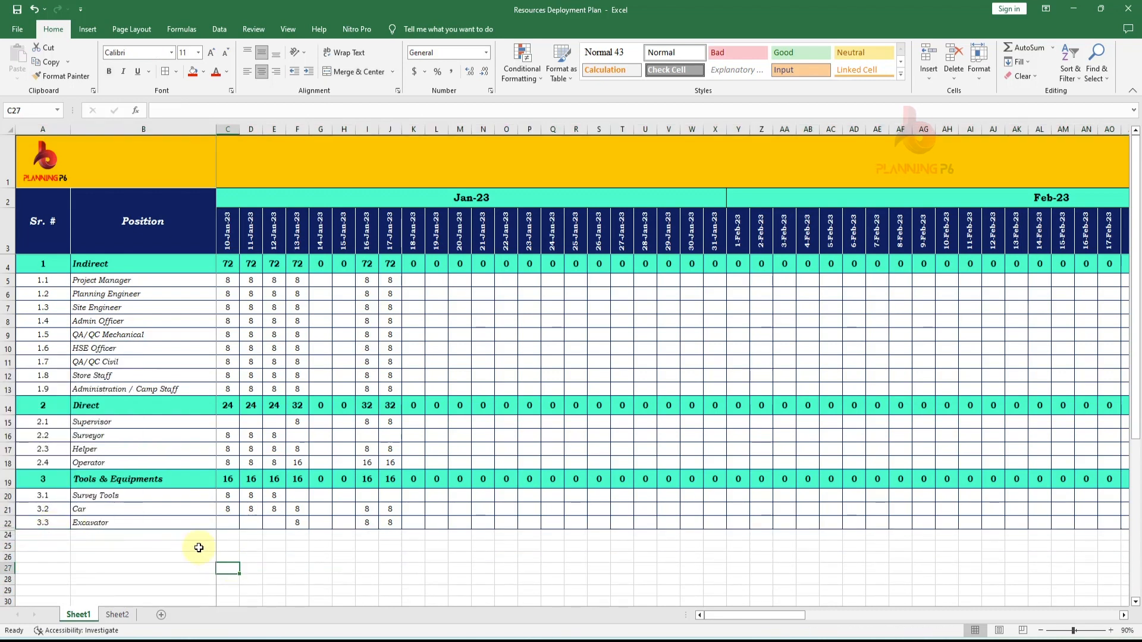
# - Copy the whole Tools & Equipments section and insert the copied rows below it as a new section
pyautogui.moveTo(8, 479); pyautogui.dragTo(2, 525)
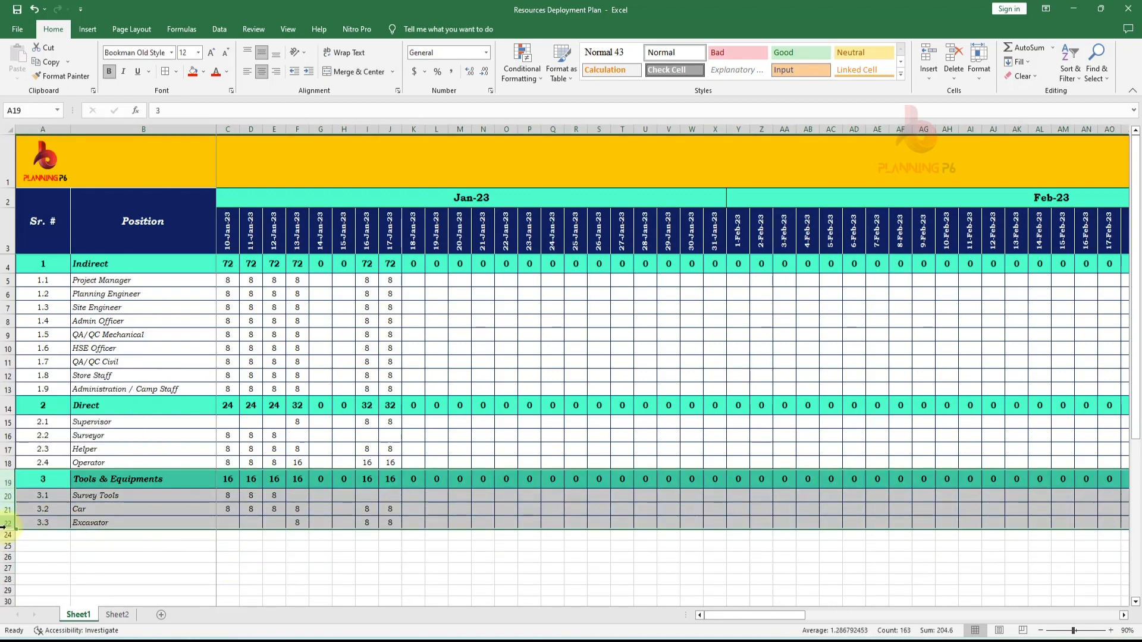
pyautogui.hotkey('ctrl', 'c')
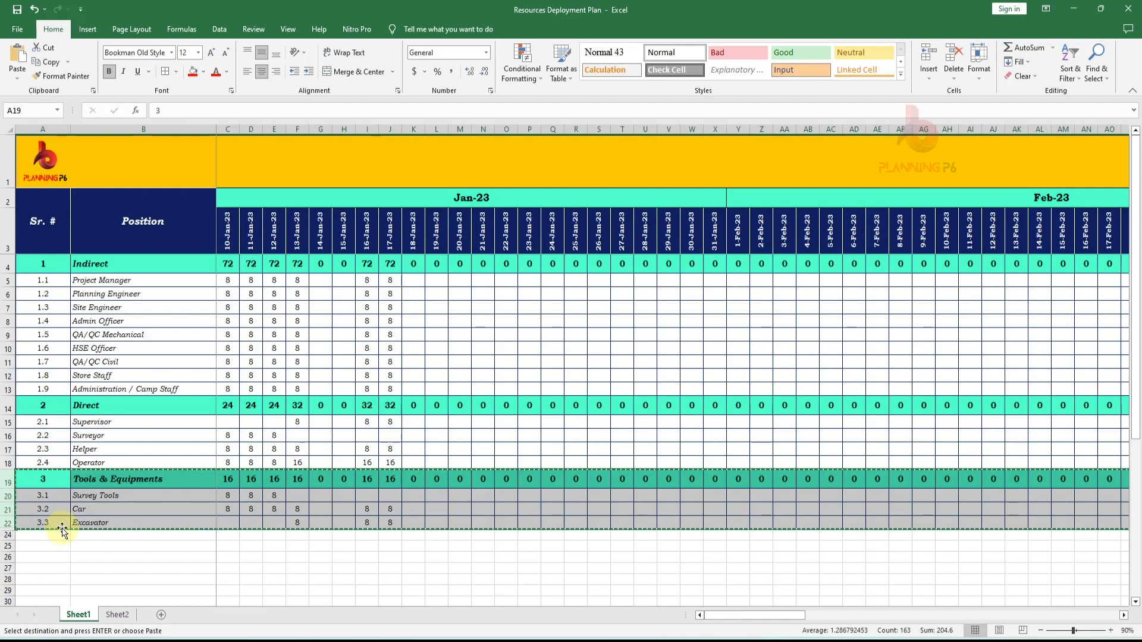
pyautogui.rightClick(4, 536)
pyautogui.click(69, 445)
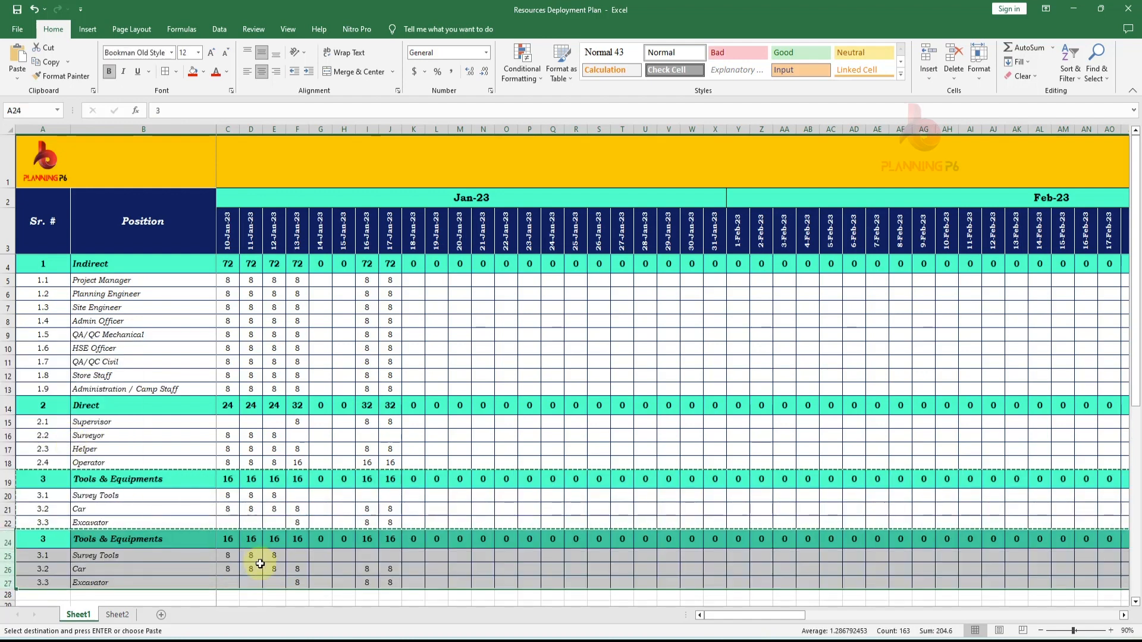
pyautogui.click(224, 568)
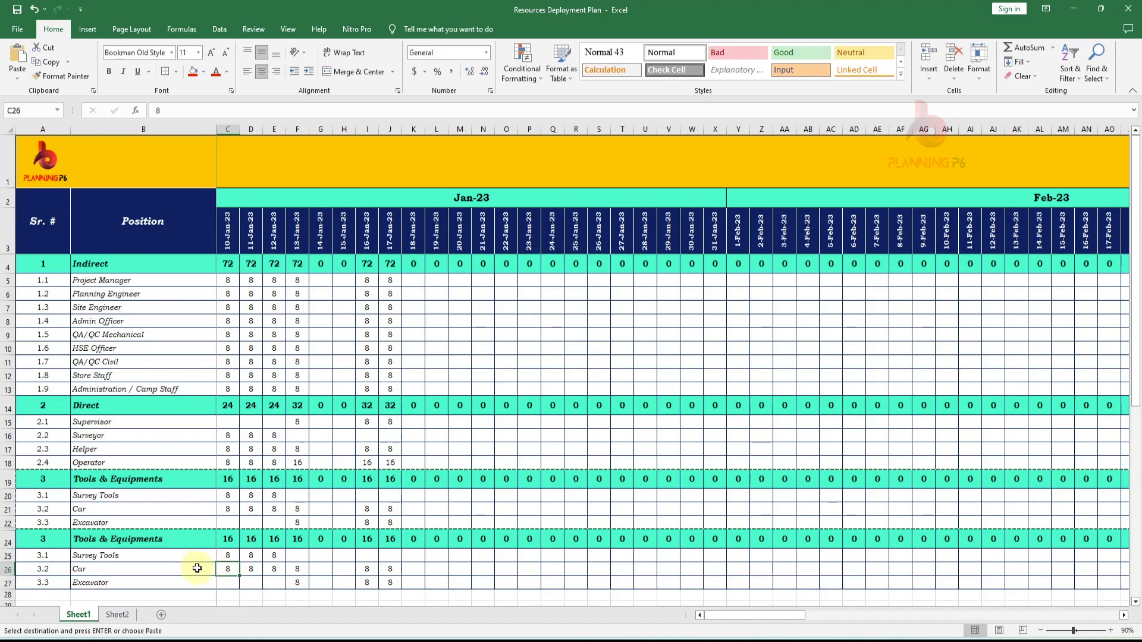
# - Number the new section 4 and rename its heading to Material
pyautogui.click(54, 543)
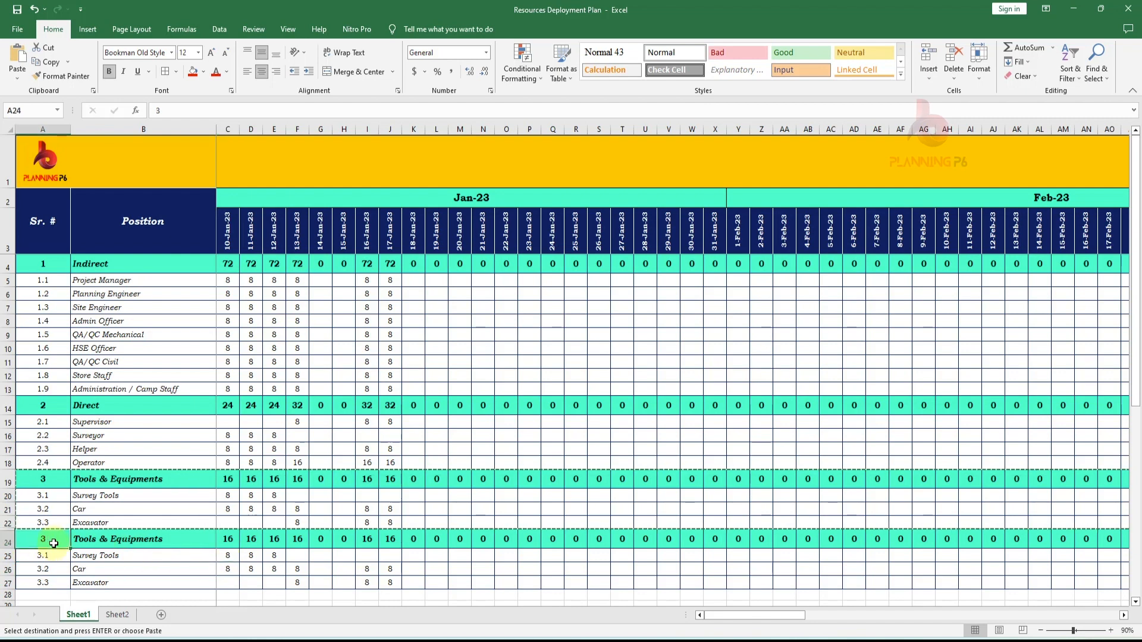
pyautogui.write('4')
pyautogui.press('Return')
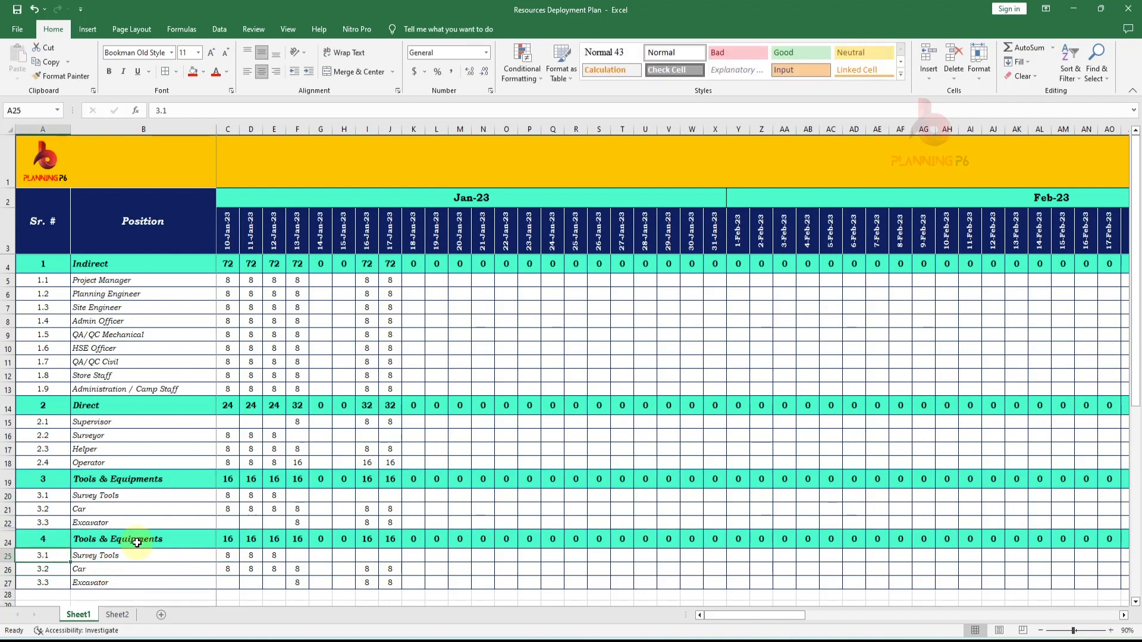
pyautogui.doubleClick(156, 540)
pyautogui.moveTo(162, 540); pyautogui.dragTo(78, 528)
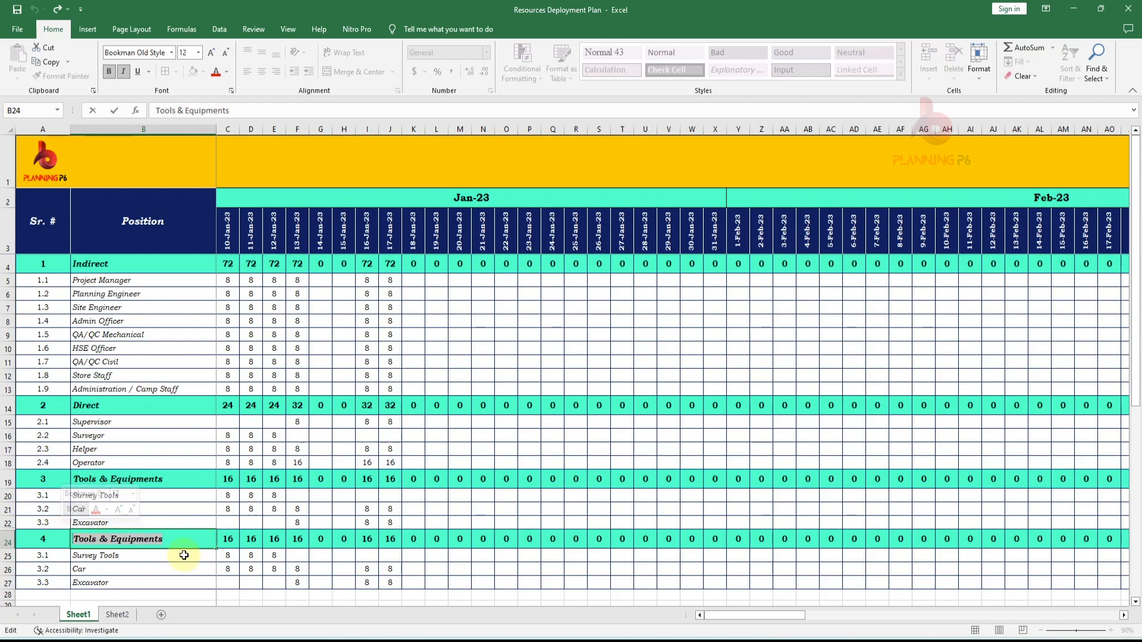
pyautogui.write('Material')
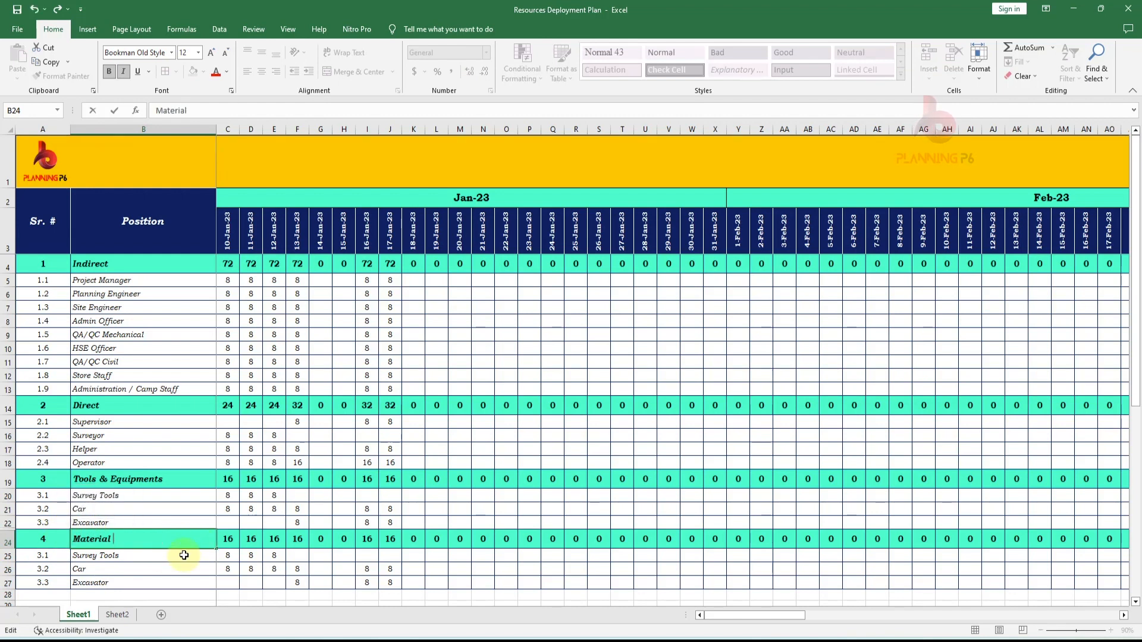
pyautogui.press('Return')
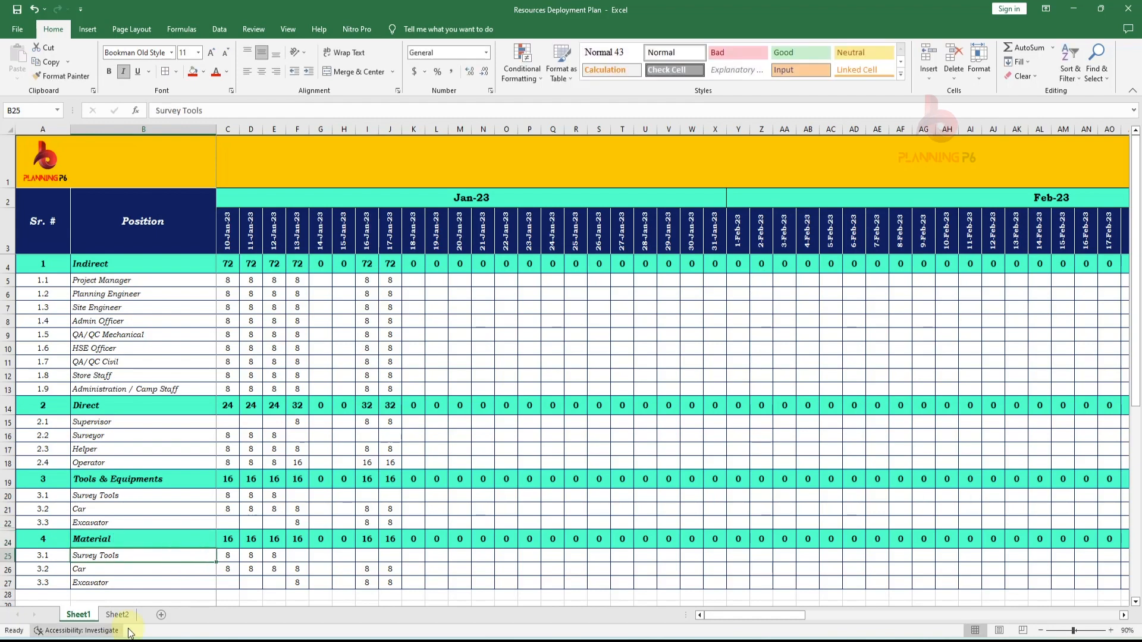
# - On the exported data sheet, move the Cost row below Excavation QTY., leaving one blank row between
pyautogui.click(118, 614)
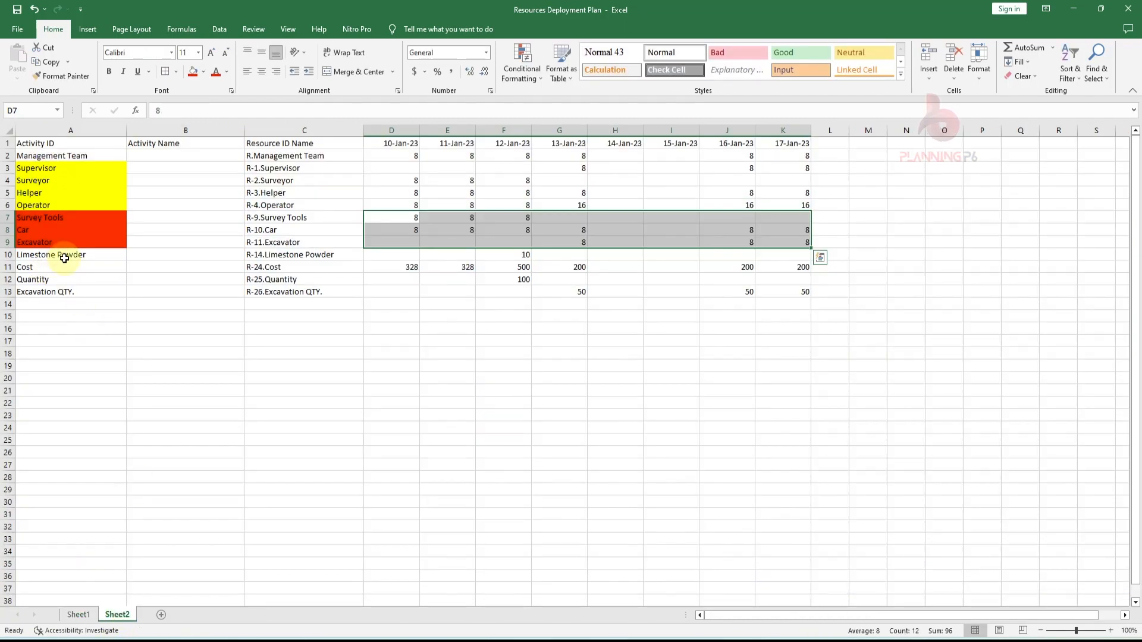
pyautogui.click(40, 269)
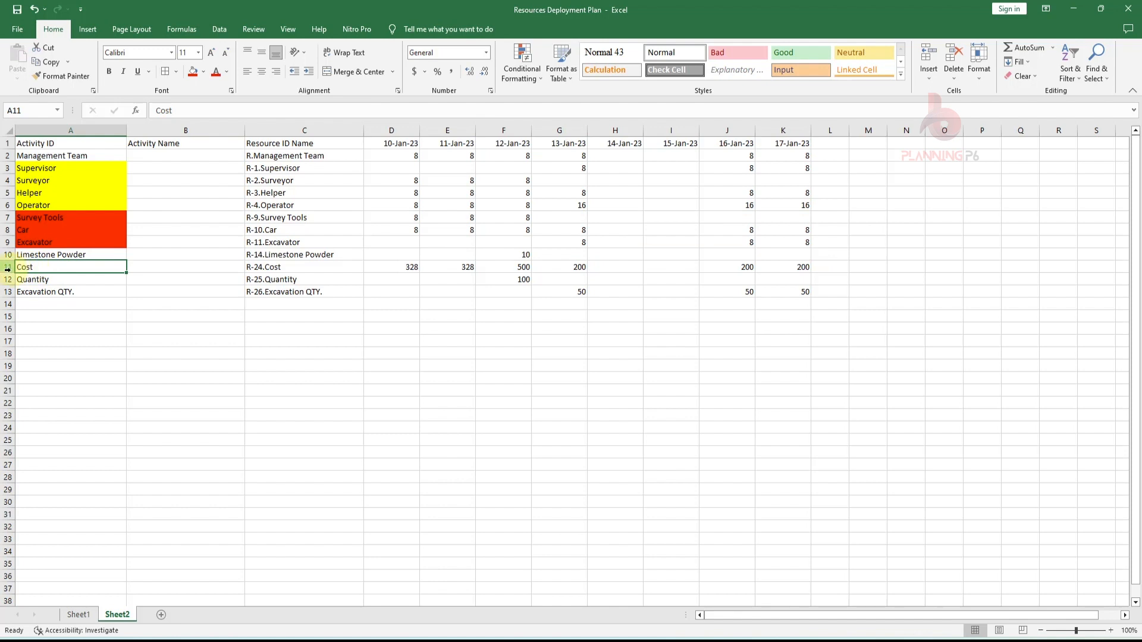
pyautogui.click(11, 269)
pyautogui.hotkey('ctrl', 'c')
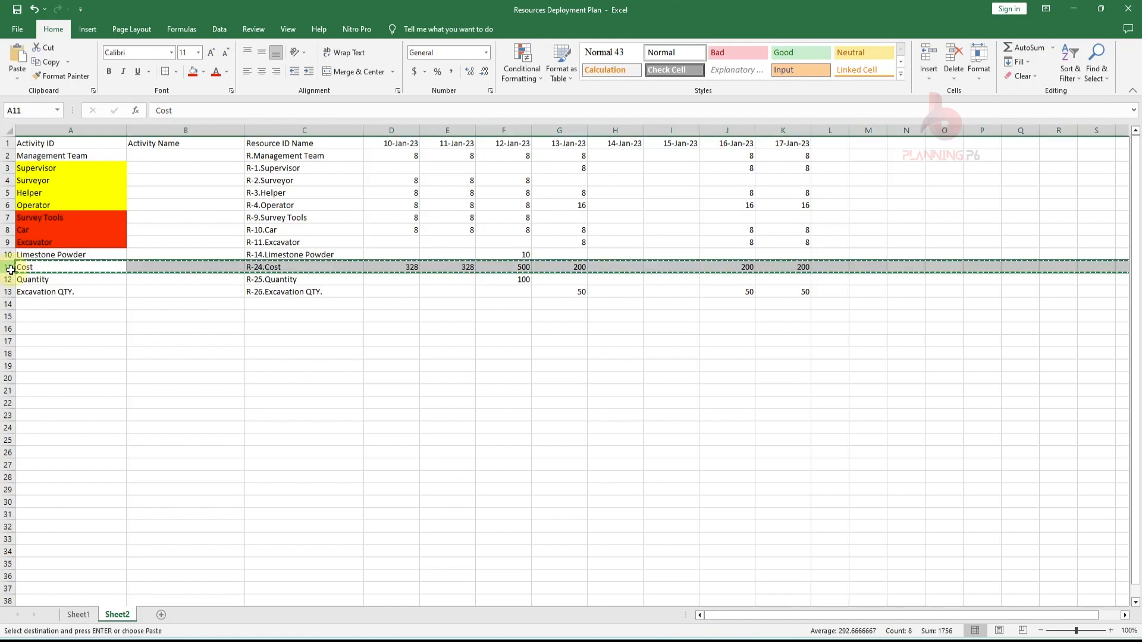
pyautogui.click(8, 315)
pyautogui.rightClick(7, 316)
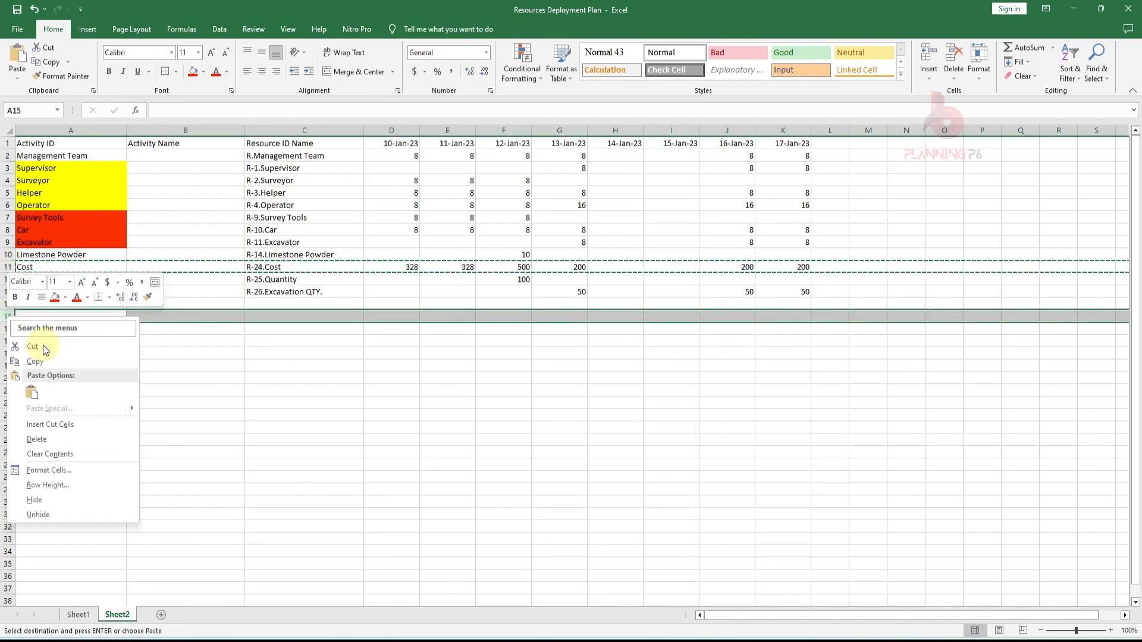
pyautogui.click(67, 429)
pyautogui.click(89, 439)
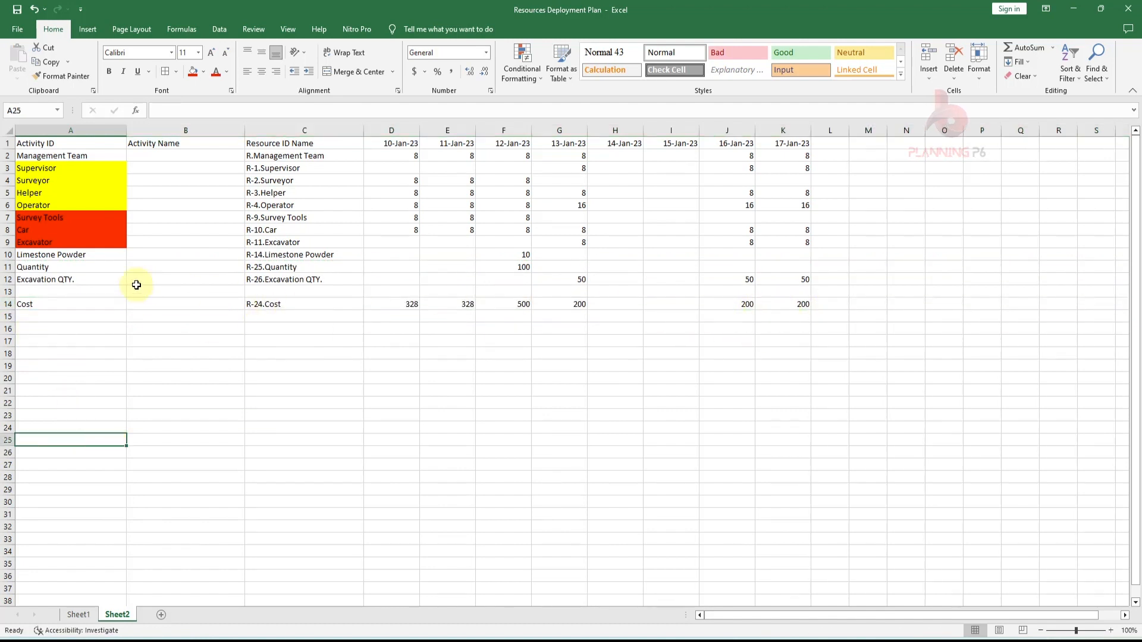
# - Copy the Limestone Powder name from the exported data into the first item of the Material section
pyautogui.click(48, 268)
pyautogui.click(44, 279)
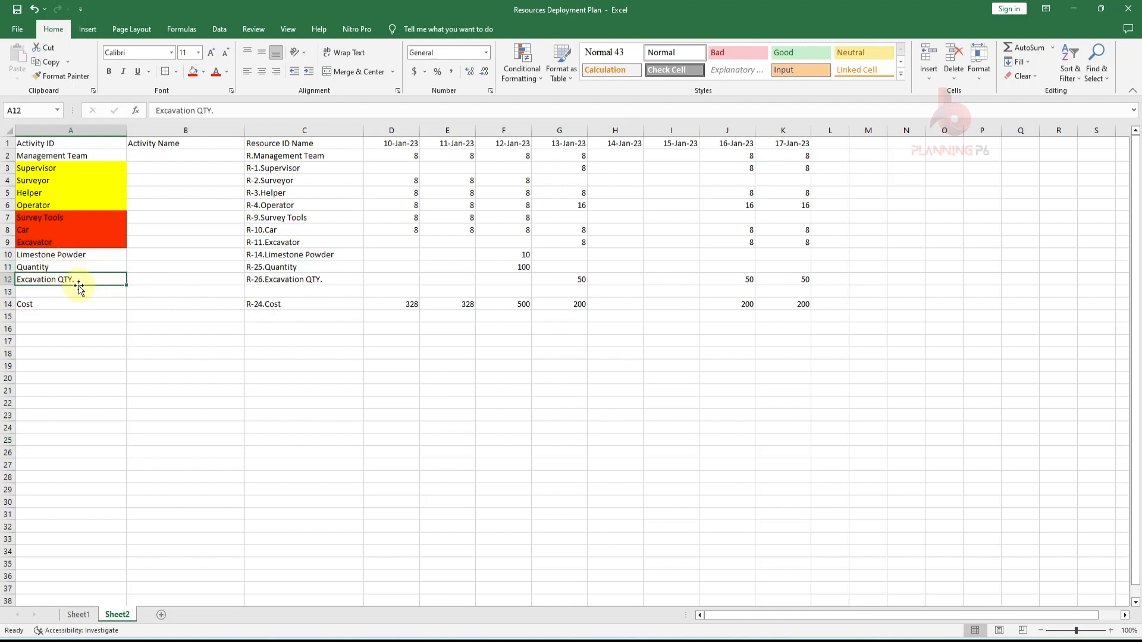
pyautogui.click(3, 255)
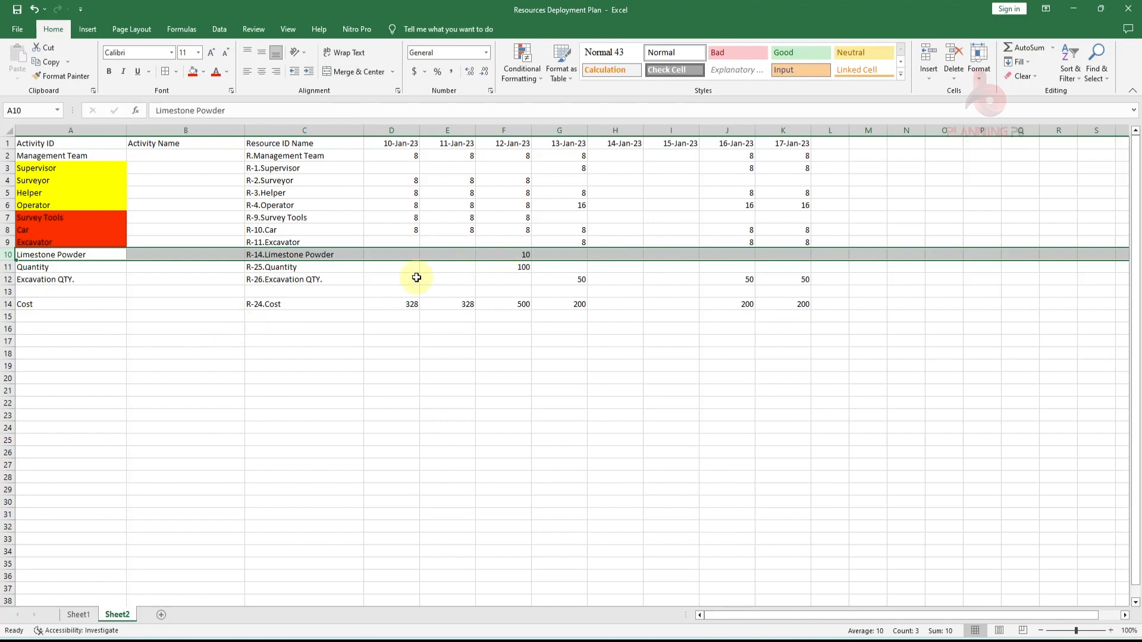
pyautogui.click(105, 258)
pyautogui.hotkey('ctrl', 'c')
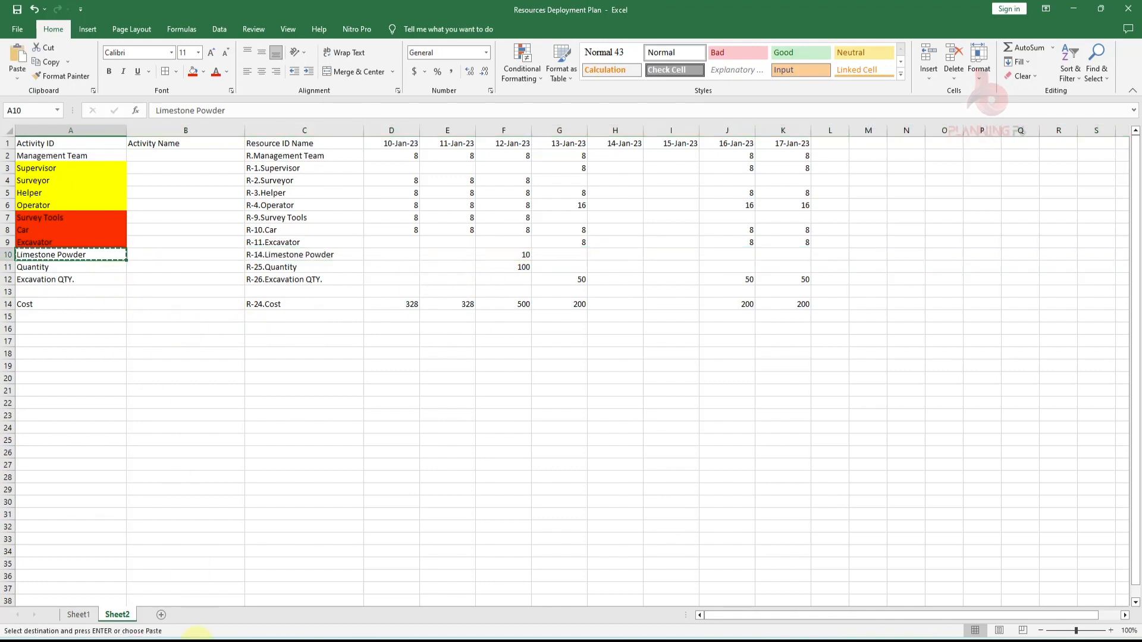
pyautogui.click(79, 614)
pyautogui.scroll(-1, 112, 572)
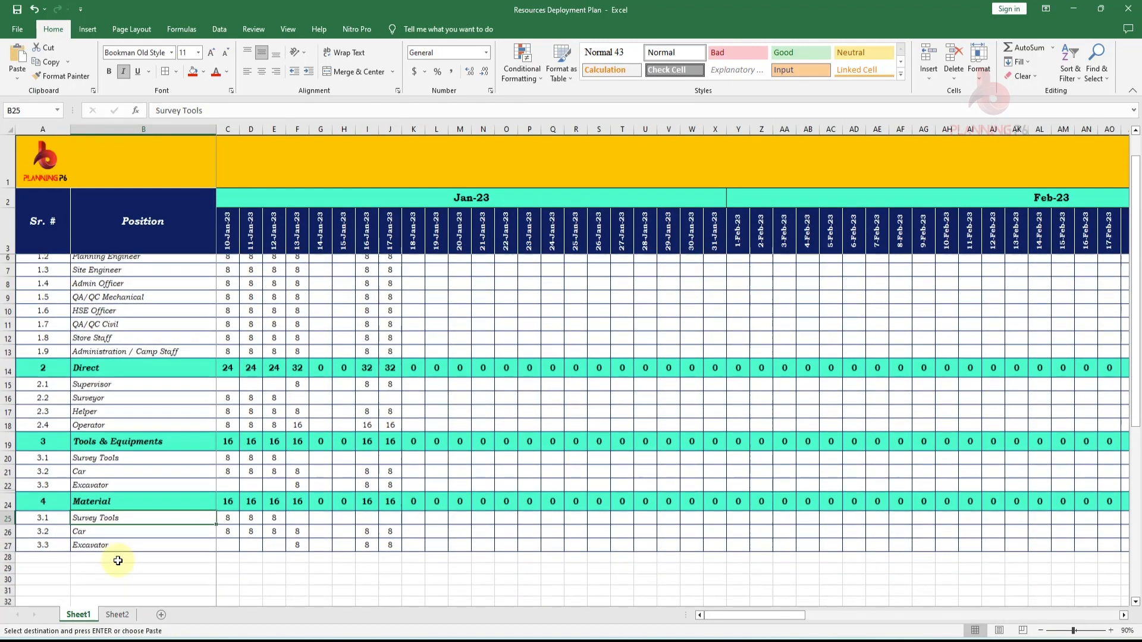
pyautogui.rightClick(135, 512)
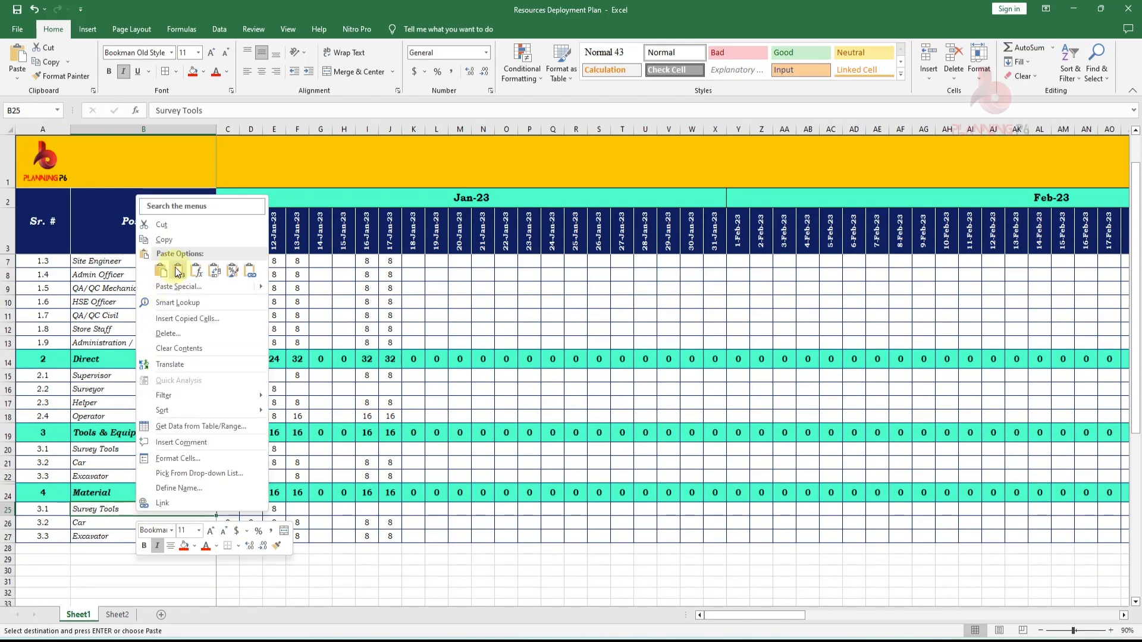
pyautogui.click(178, 272)
# - Number the Limestone Powder item 4.1
pyautogui.click(55, 512)
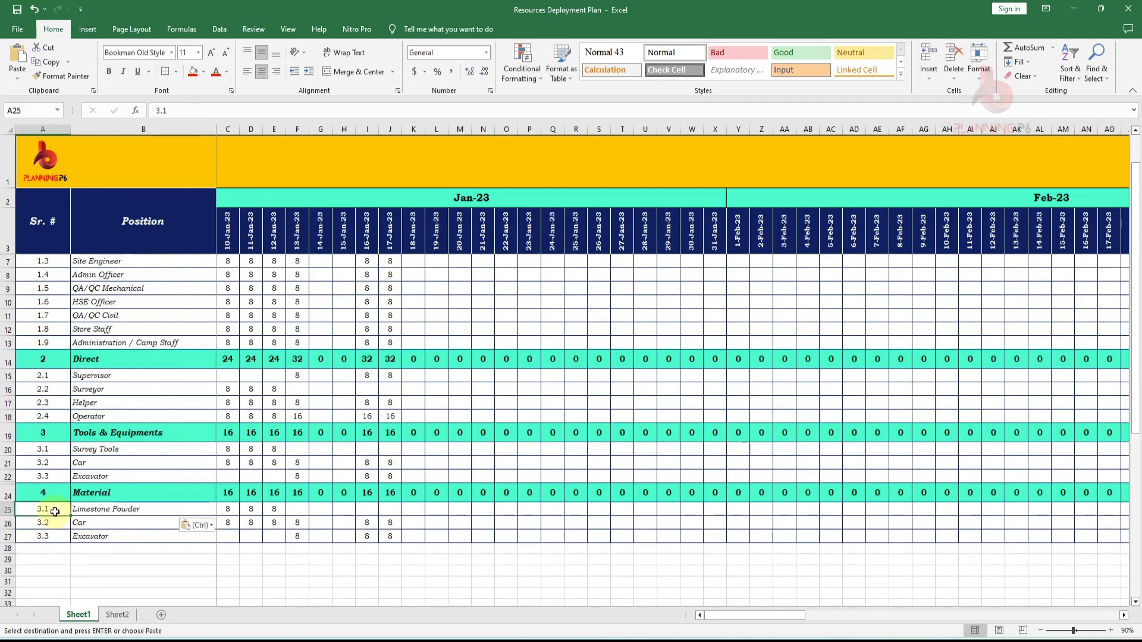
pyautogui.write('4.1')
pyautogui.press('Return')
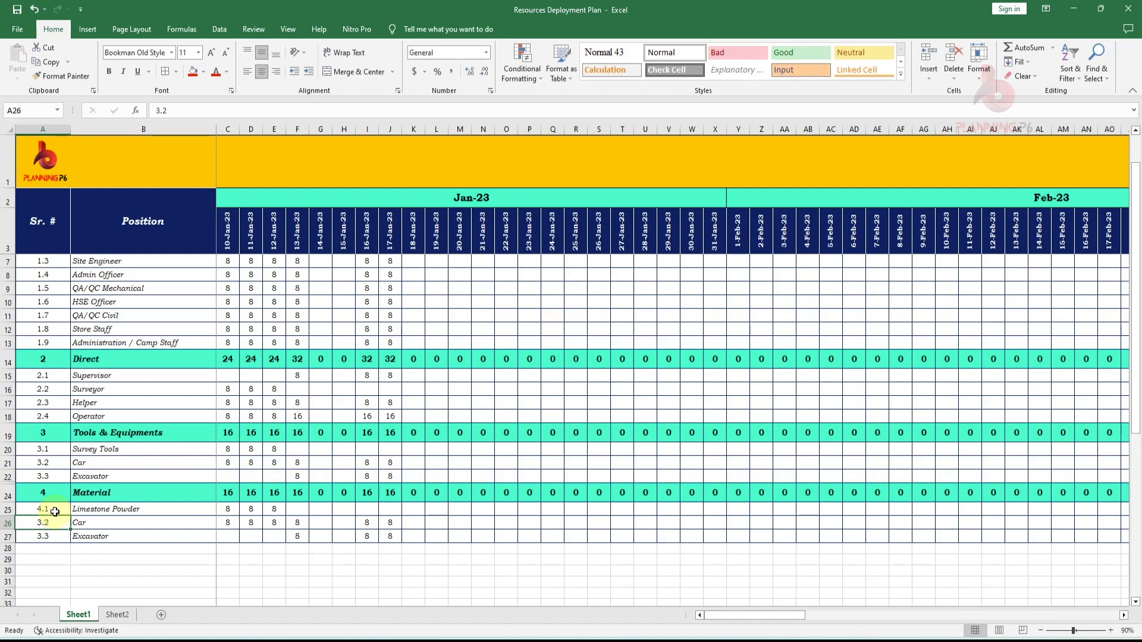
# - Clear the leftover item rows and the copied hours from the Material section
pyautogui.moveTo(54, 524); pyautogui.dragTo(487, 519)
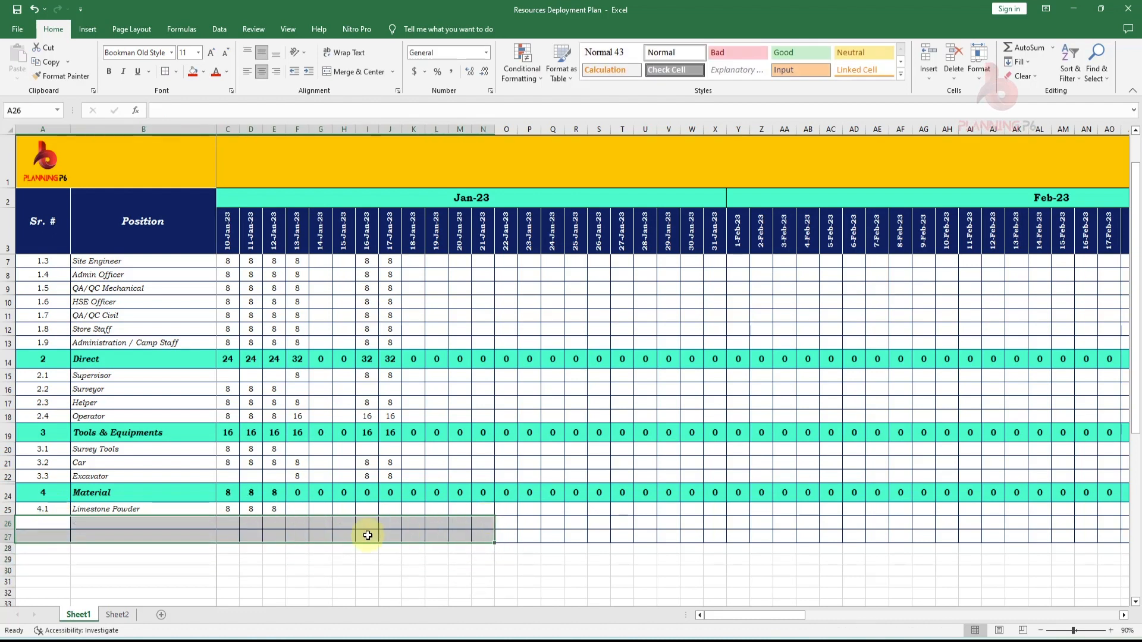
pyautogui.press('Delete')
pyautogui.moveTo(235, 509); pyautogui.dragTo(271, 512)
pyautogui.press('Delete')
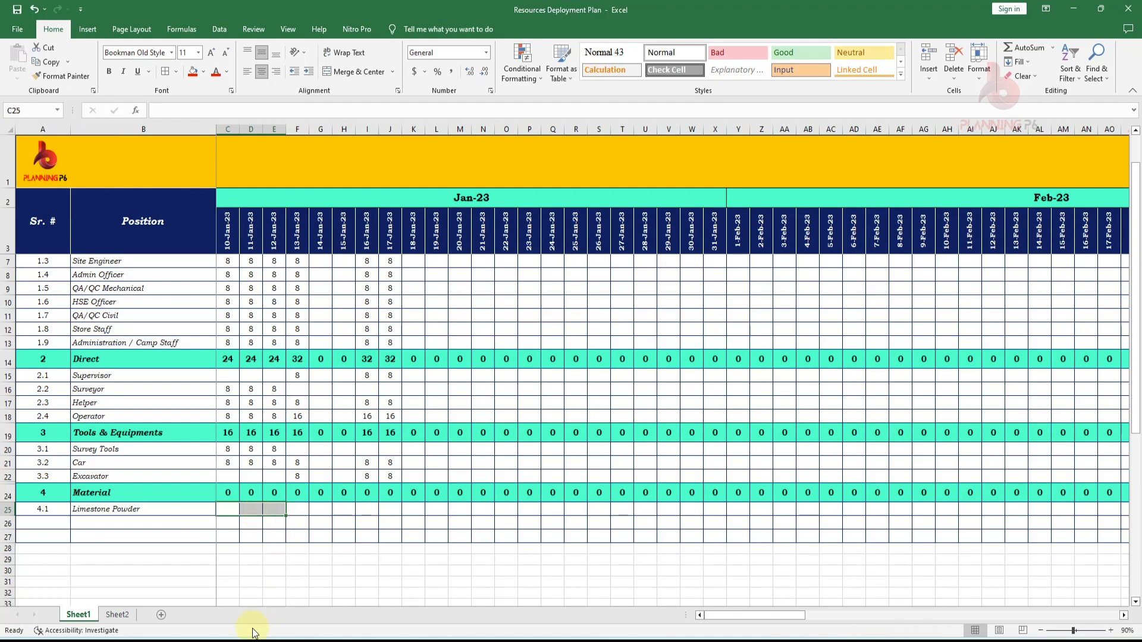
# - Copy the Limestone Powder daily values from the exported data into its row in the Material section
pyautogui.click(117, 615)
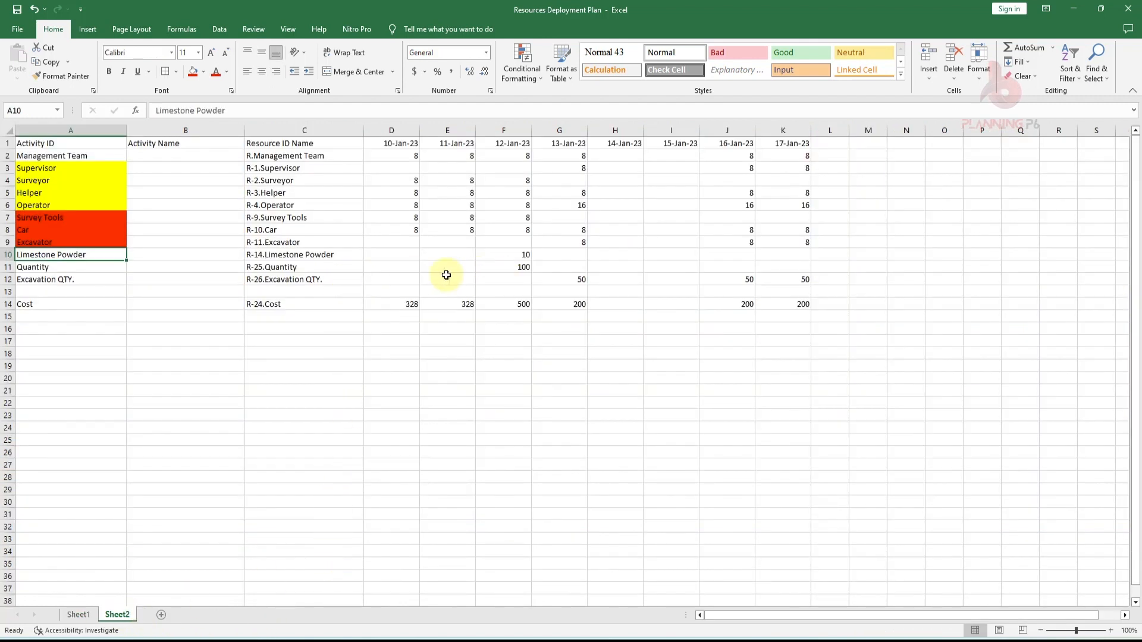
pyautogui.moveTo(408, 258); pyautogui.dragTo(811, 249)
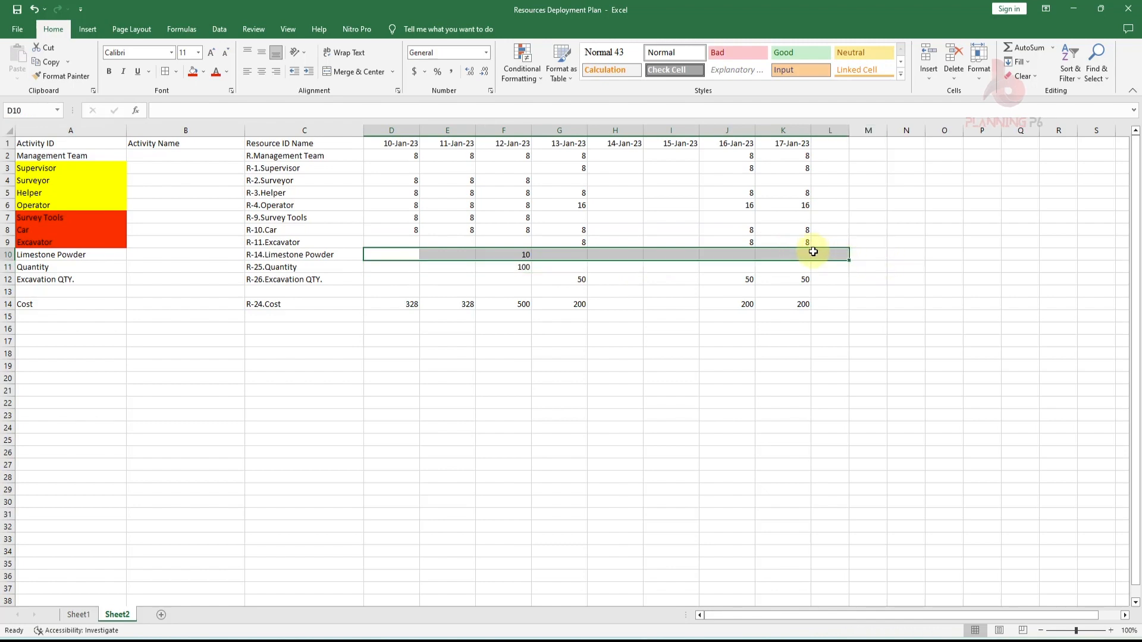
pyautogui.hotkey('ctrl', 'c')
pyautogui.click(78, 615)
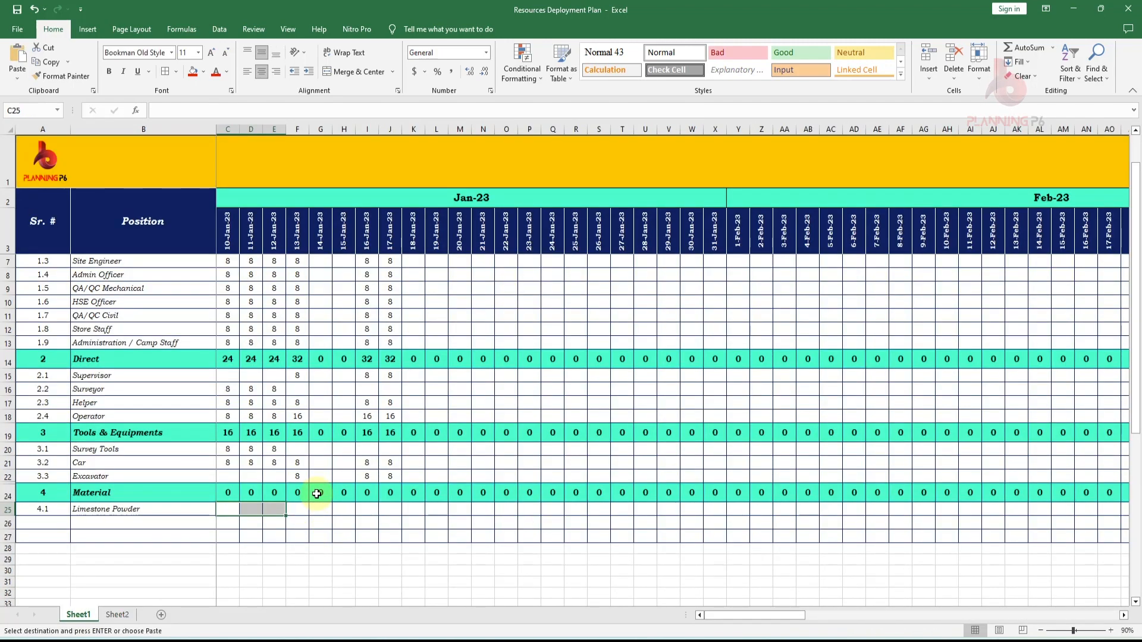
pyautogui.rightClick(229, 507)
pyautogui.click(272, 283)
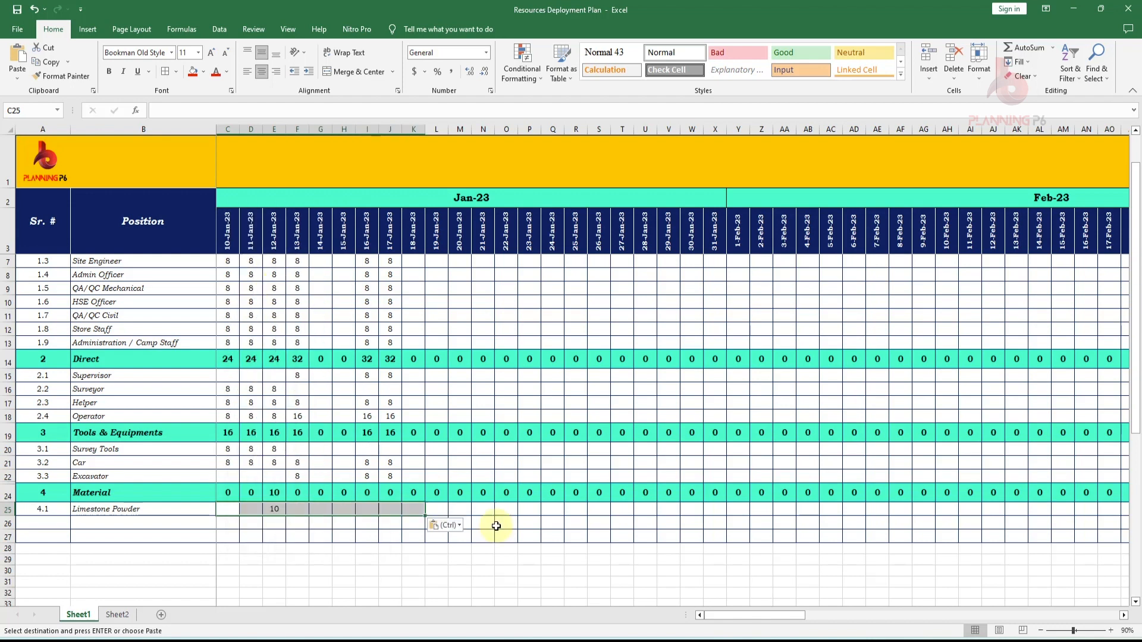
pyautogui.click(419, 578)
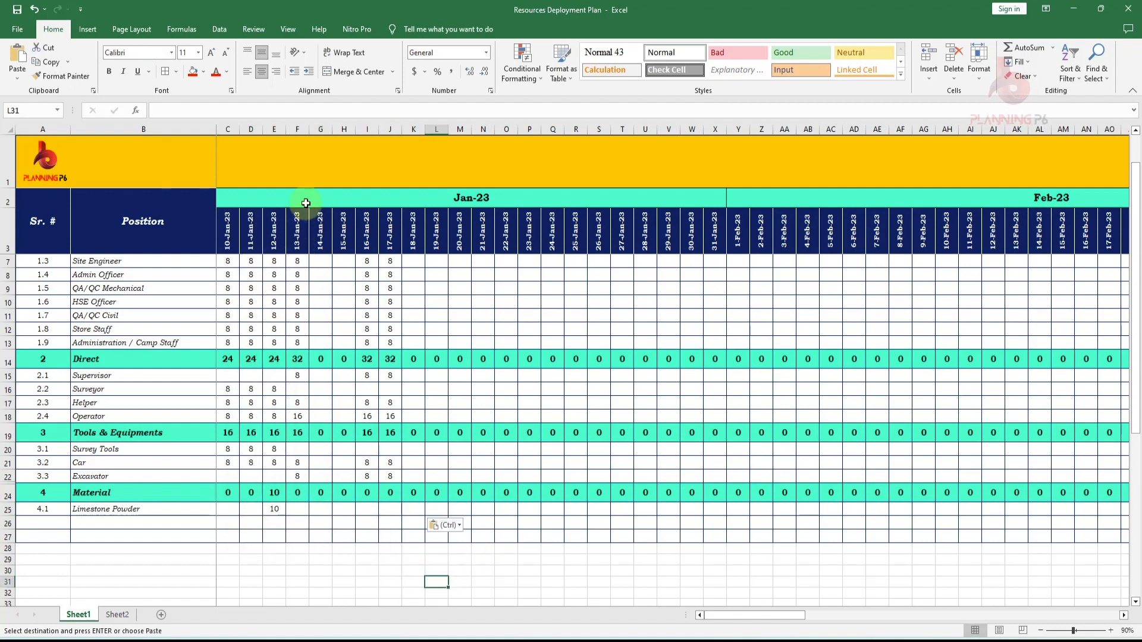
# - Copy the Material section rows and insert the copied rows below it as a new section
pyautogui.click(298, 129)
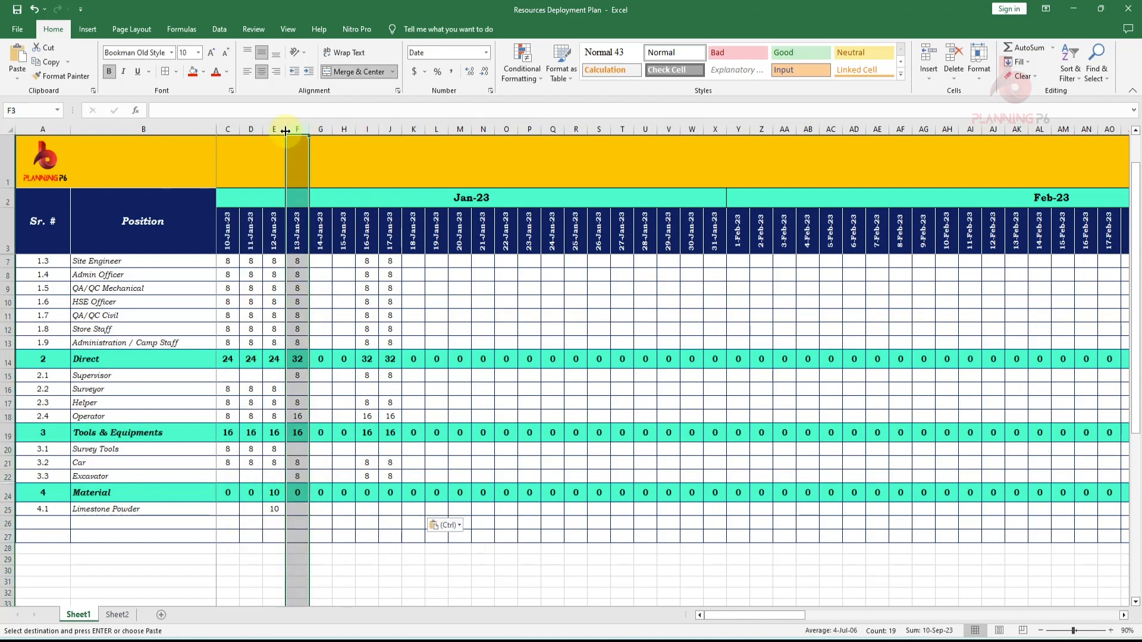
pyautogui.click(271, 129)
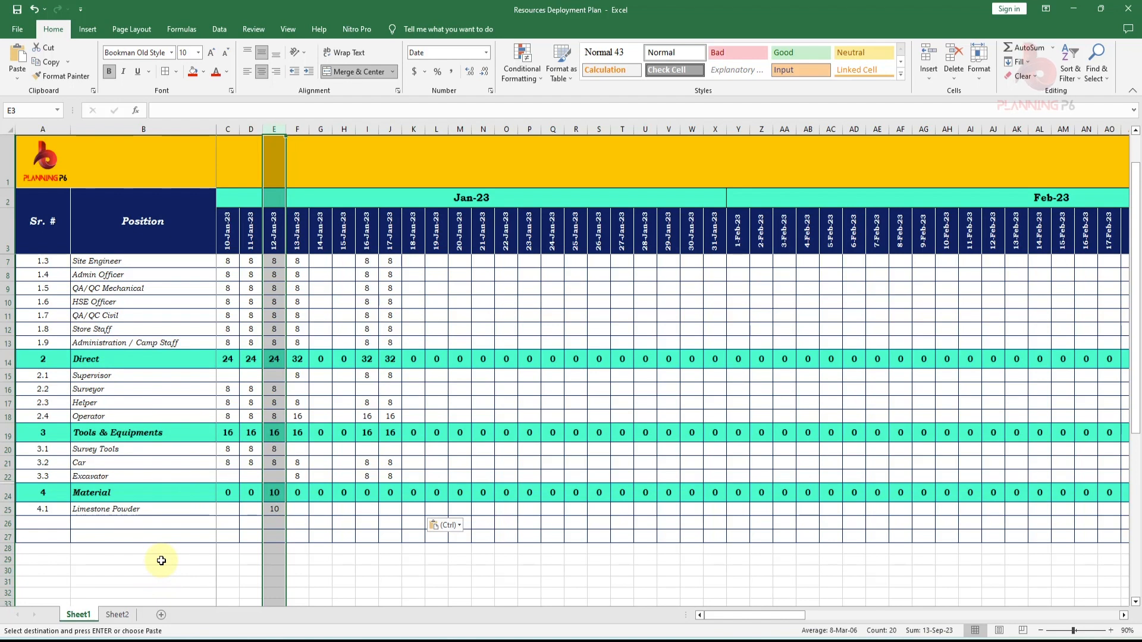
pyautogui.moveTo(7, 495); pyautogui.dragTo(6, 510)
pyautogui.hotkey('ctrl', 'c')
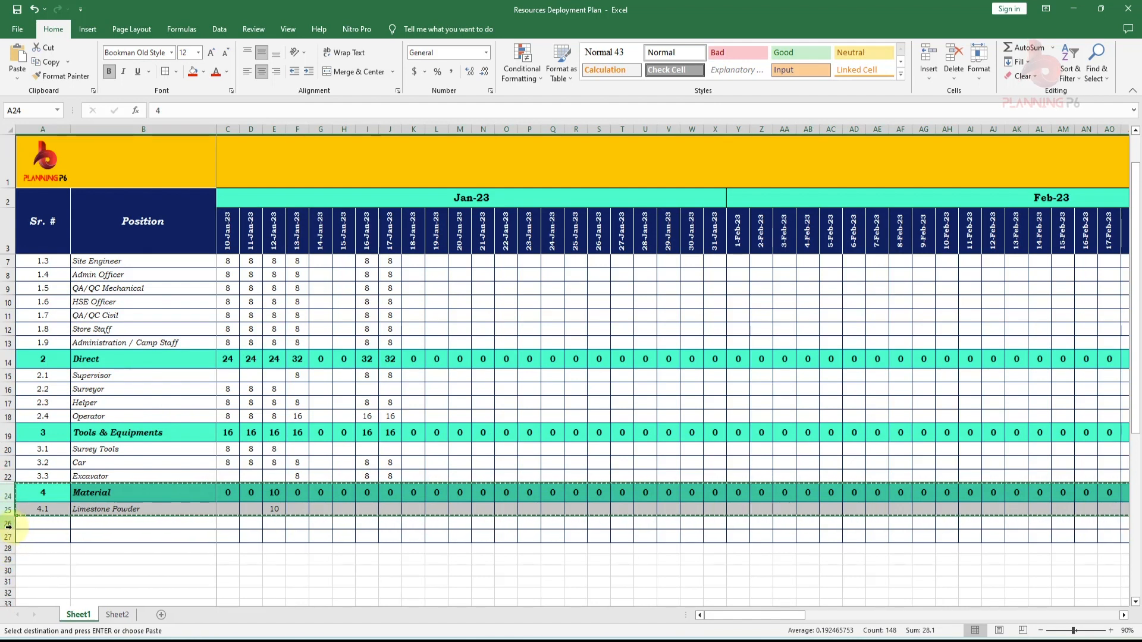
pyautogui.rightClick(8, 524)
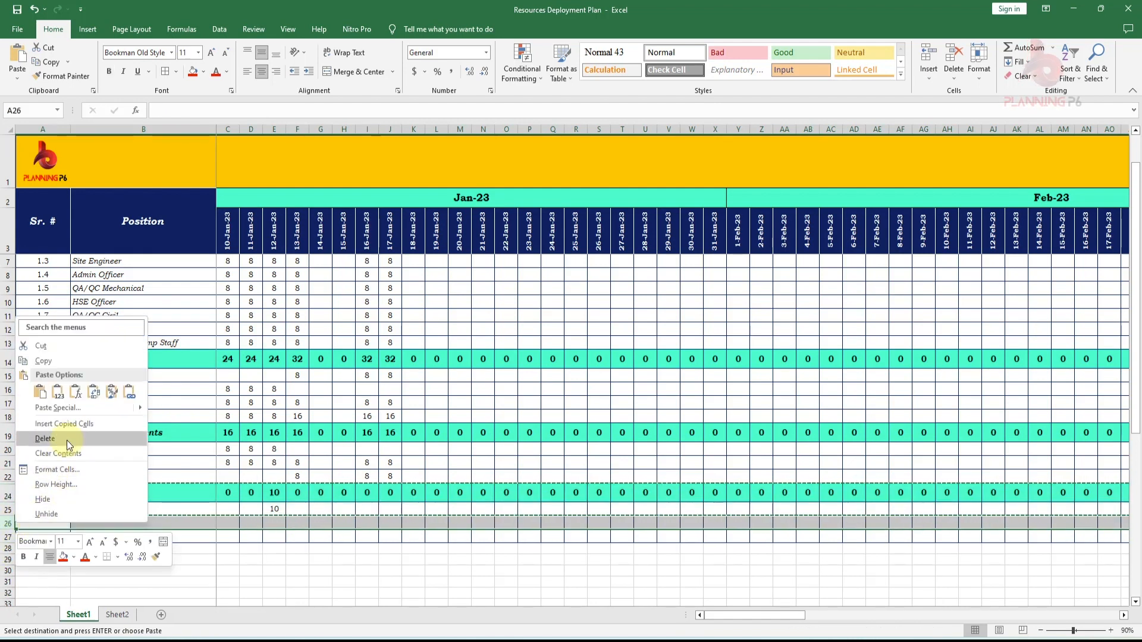
pyautogui.click(64, 424)
# - Number the new section 5 and its item 5.1
pyautogui.click(131, 521)
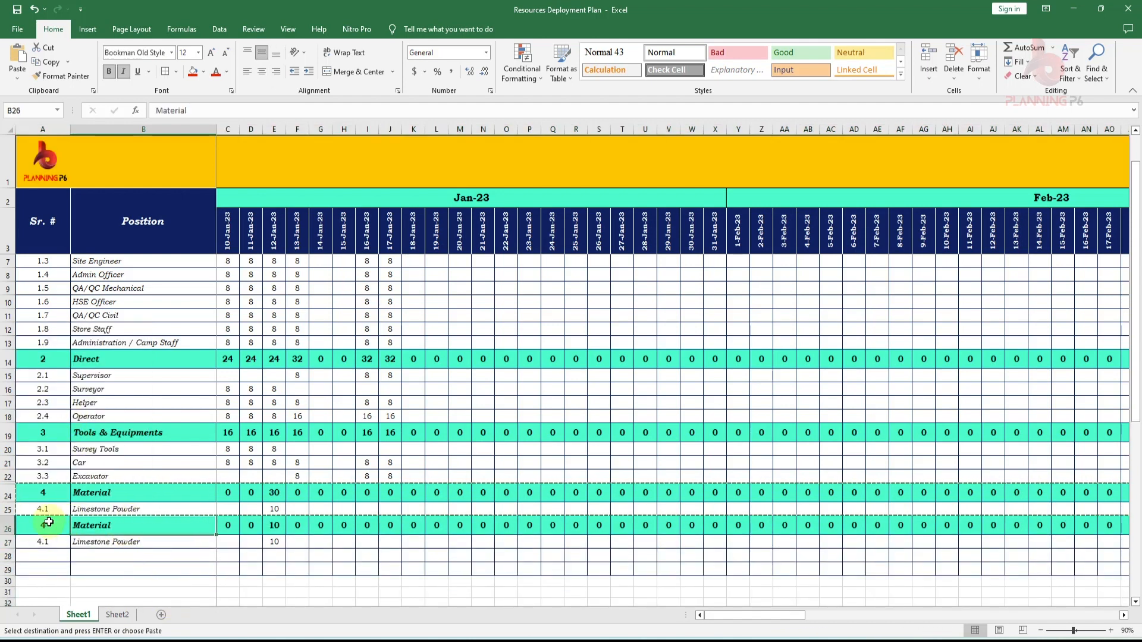
pyautogui.click(43, 524)
pyautogui.write('5')
pyautogui.press('Return')
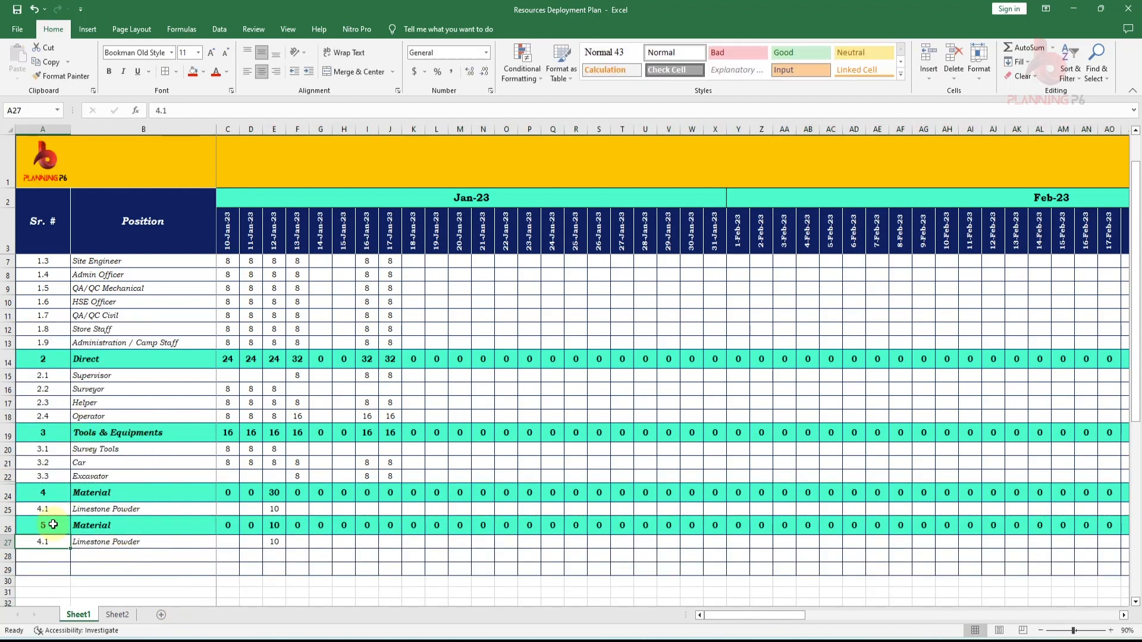
pyautogui.write('5.1')
pyautogui.press('Return')
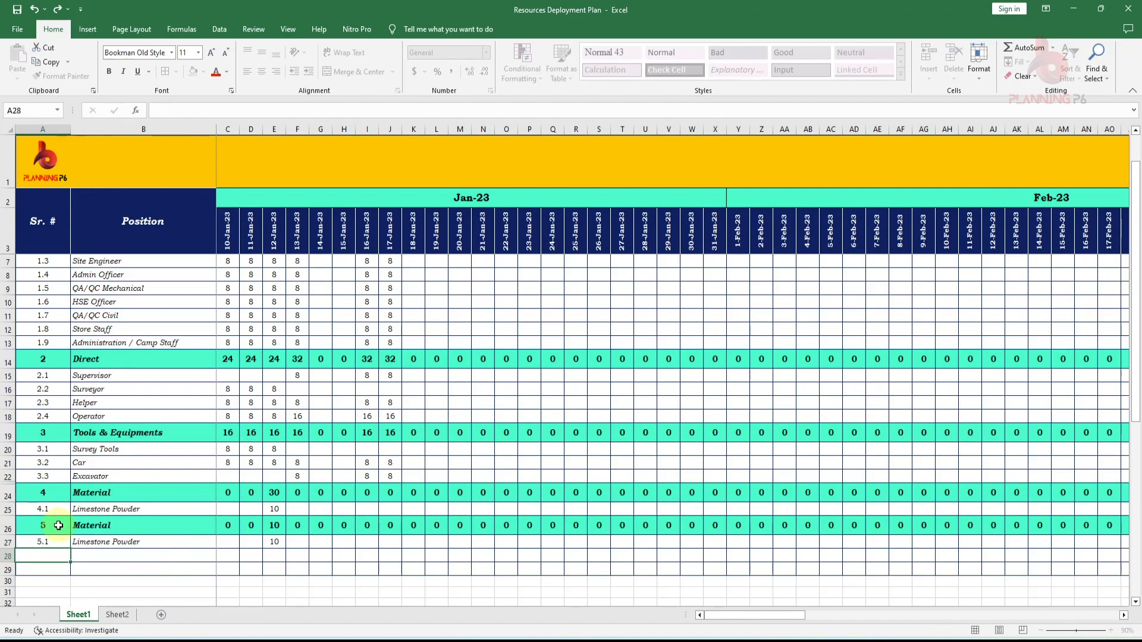
# - Rename the item 5.1 to Cost and clear its copied daily value
pyautogui.click(157, 546)
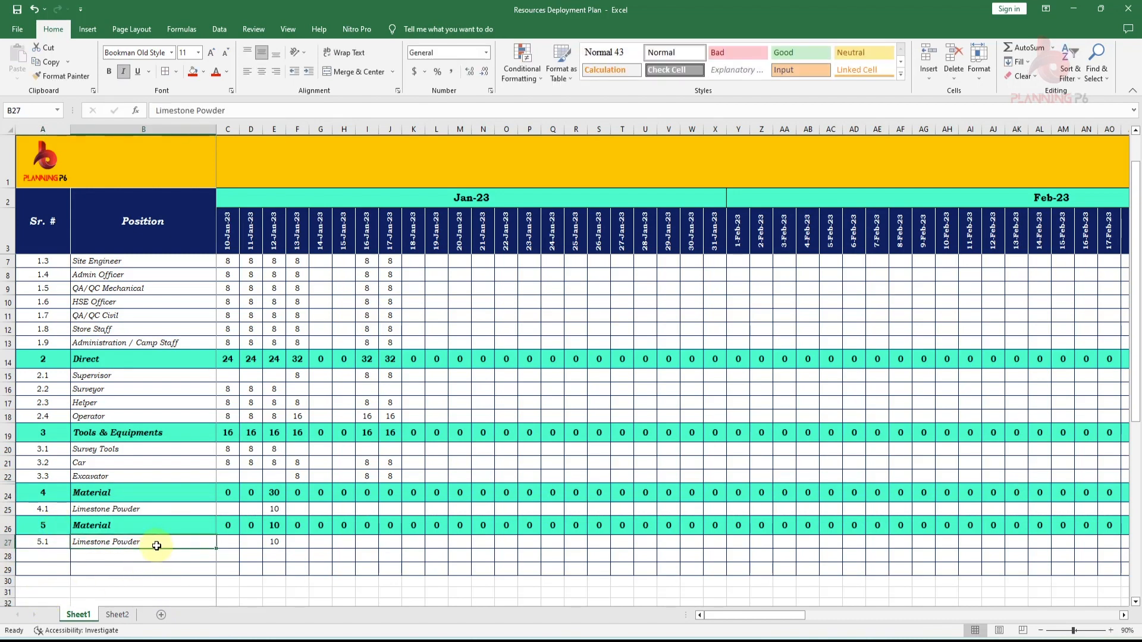
pyautogui.write('Cost')
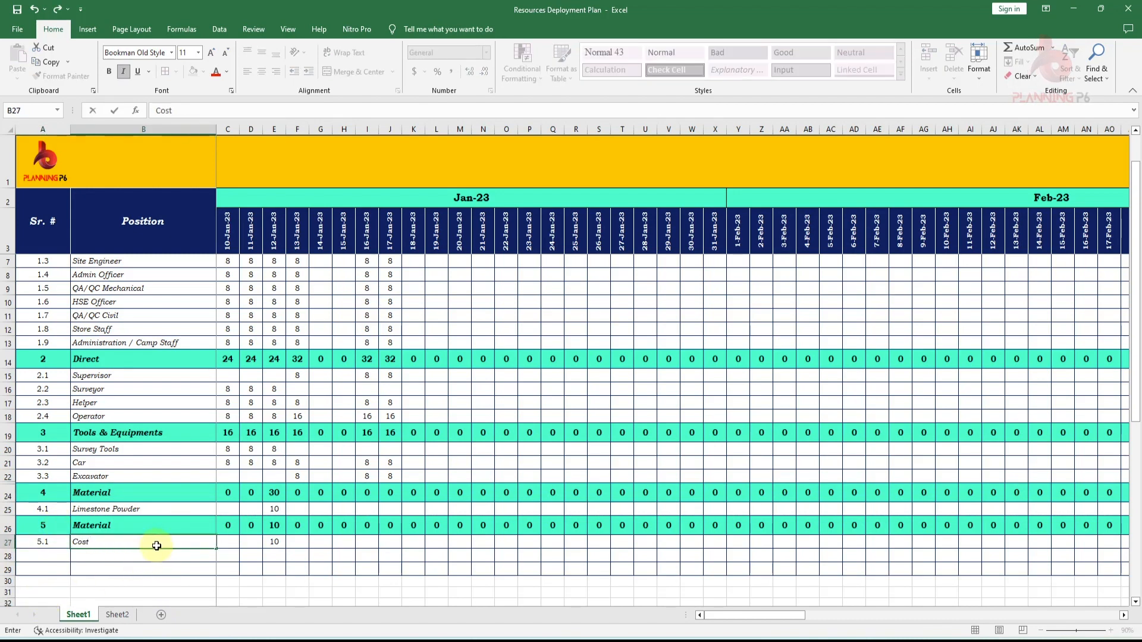
pyautogui.press('Return')
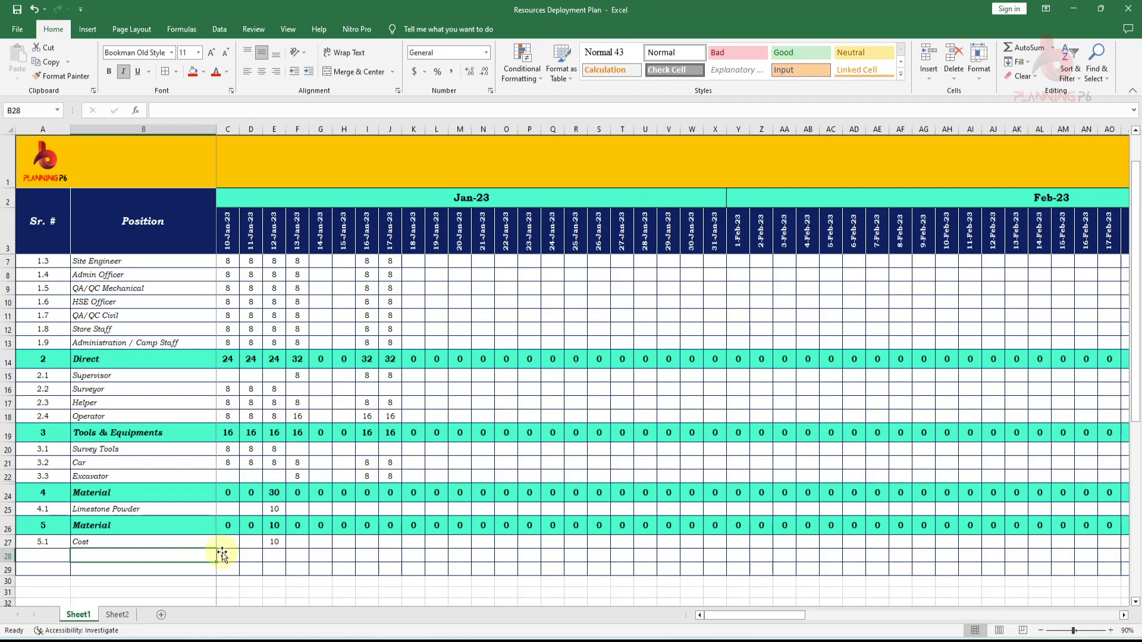
pyautogui.click(281, 542)
pyautogui.press('Delete')
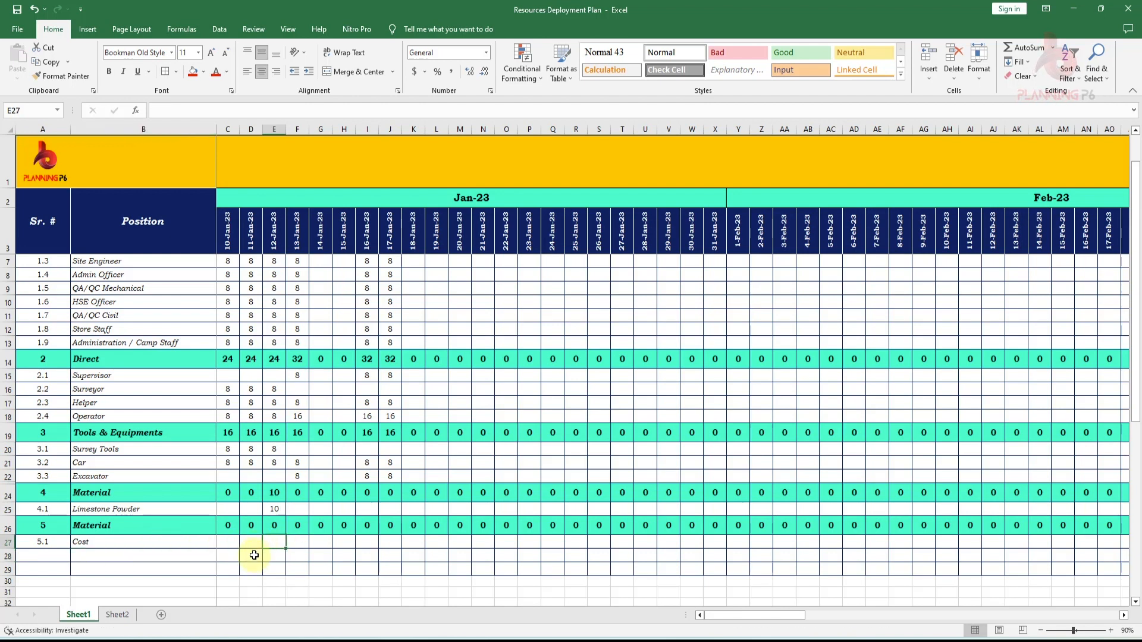
# - Copy the daily Cost values from the exported data and paste them into the Cost row of section 5
pyautogui.click(117, 615)
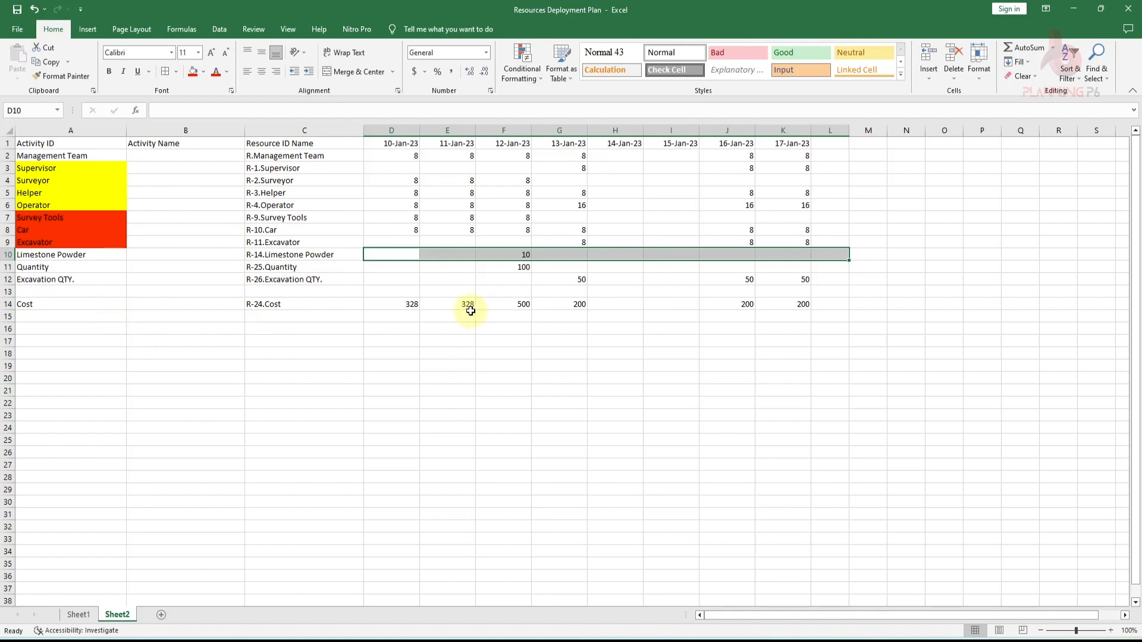
pyautogui.moveTo(410, 303); pyautogui.dragTo(779, 312)
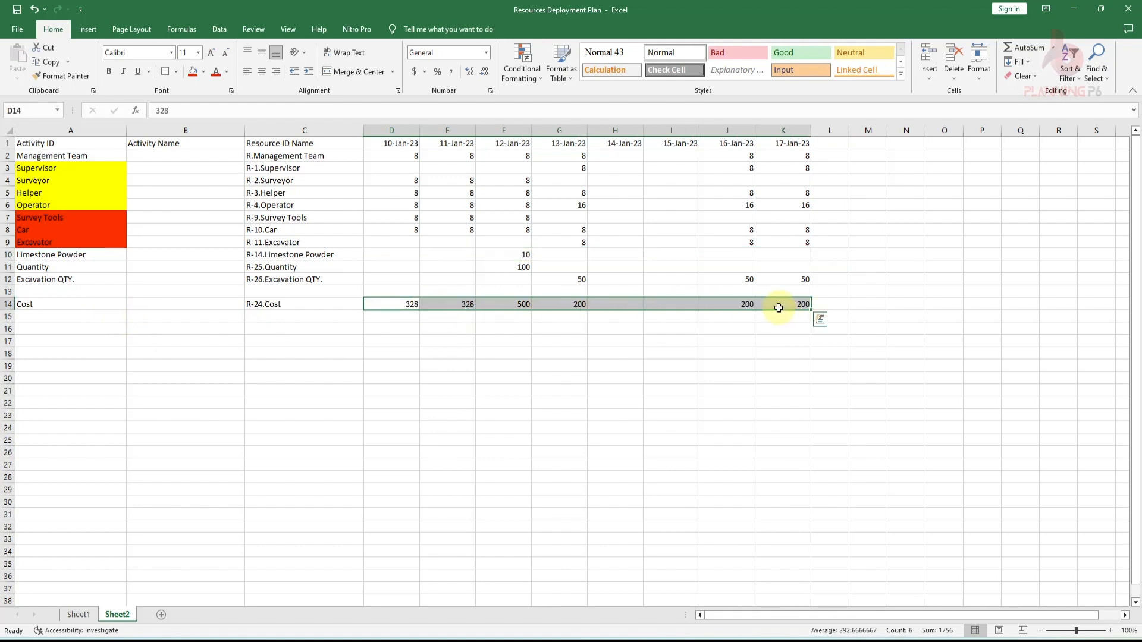
pyautogui.hotkey('ctrl', 'c')
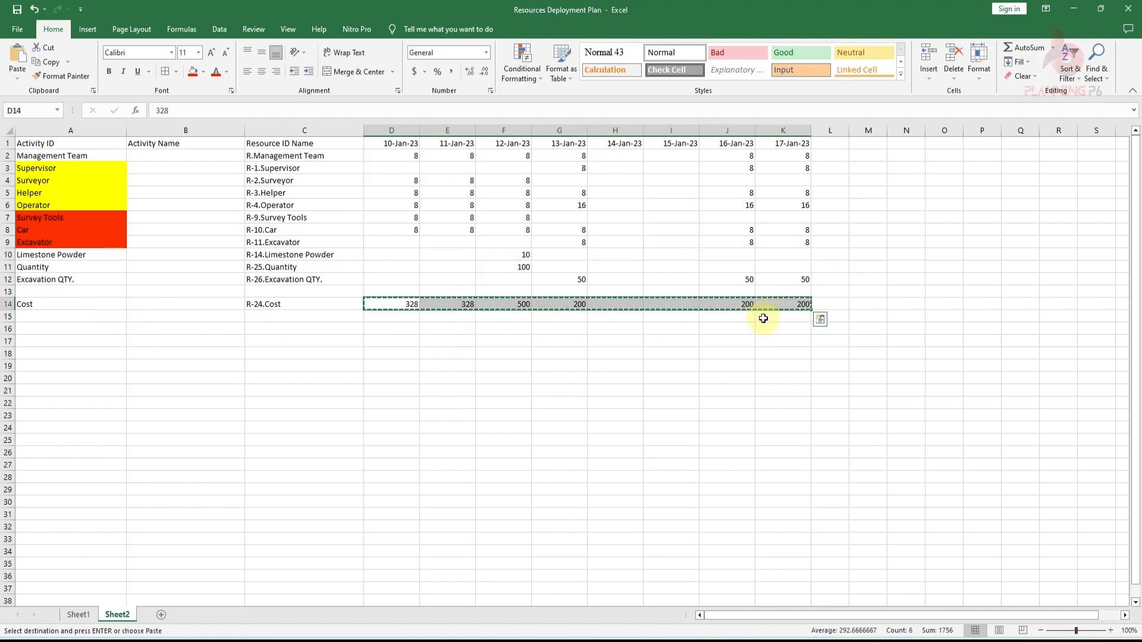
pyautogui.click(80, 615)
pyautogui.click(234, 547)
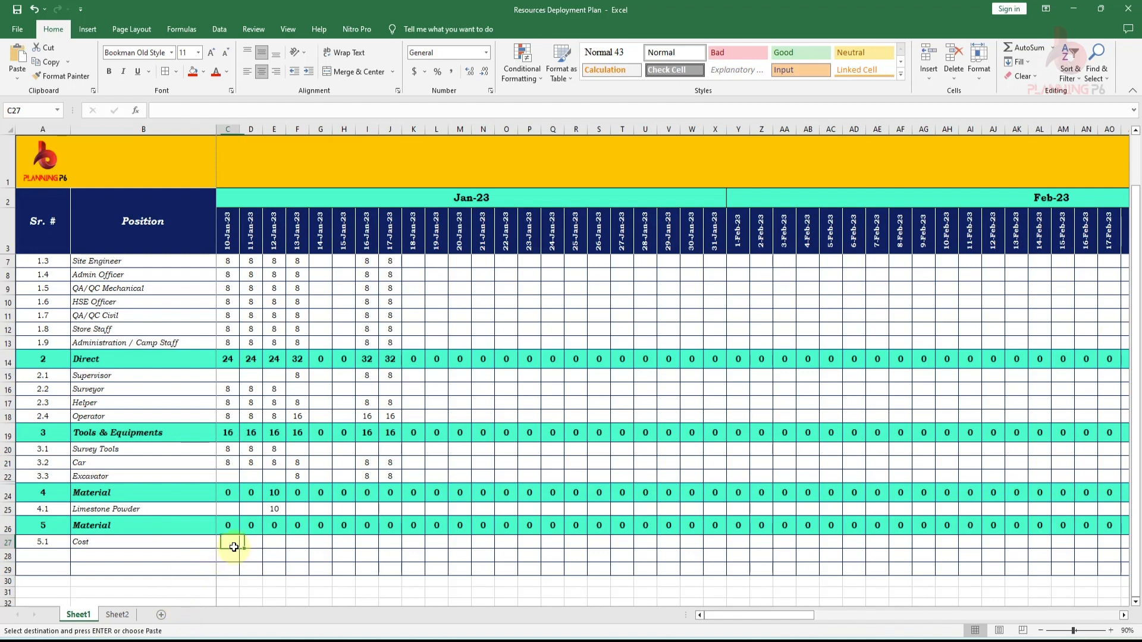
pyautogui.rightClick(234, 546)
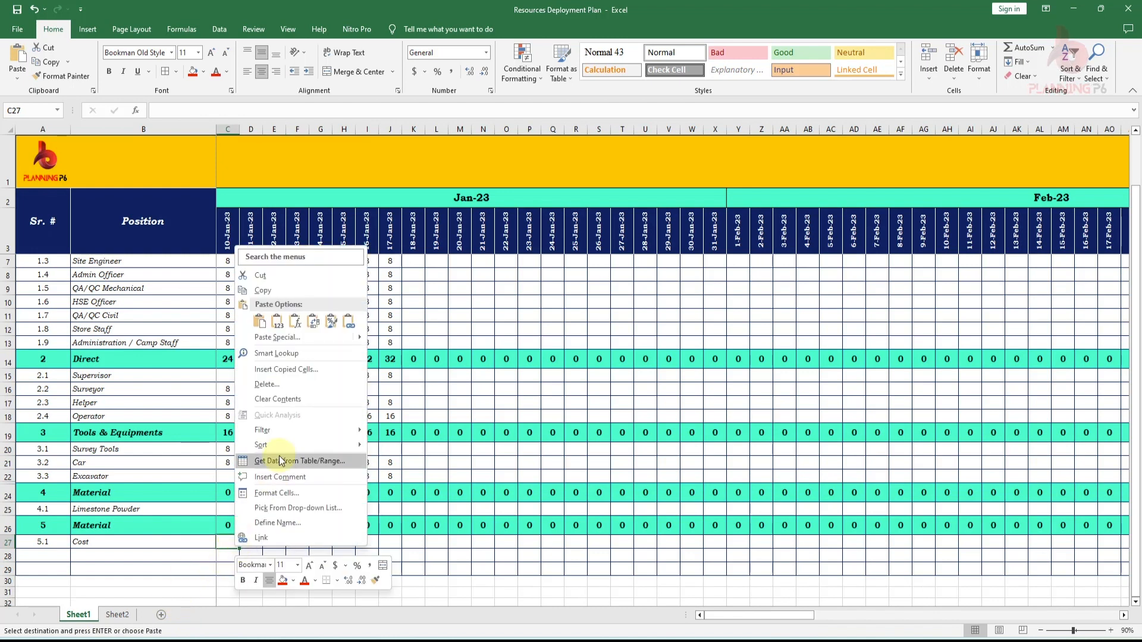
pyautogui.click(251, 337)
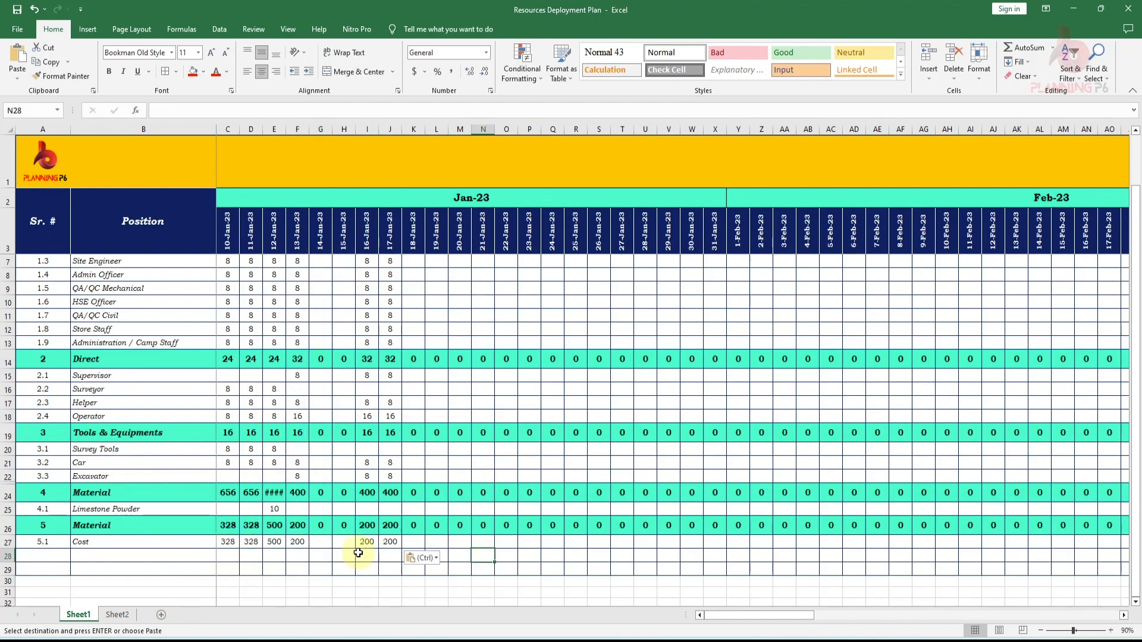
# - Widen the date columns so the Cost amounts display fully
pyautogui.moveTo(230, 542); pyautogui.dragTo(387, 543)
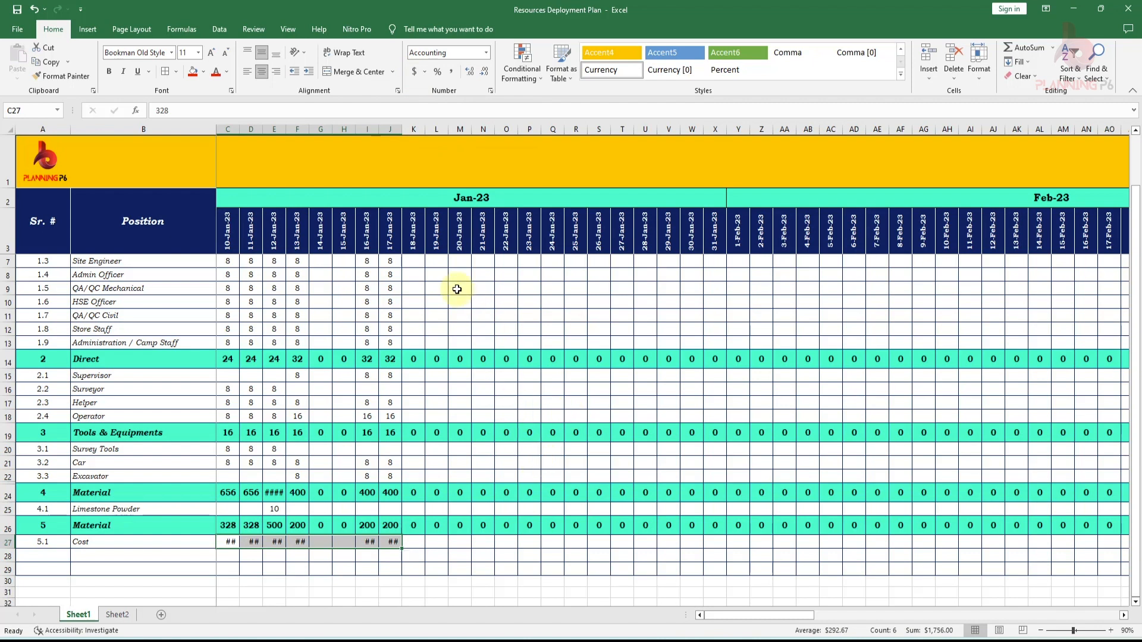
pyautogui.click(516, 526)
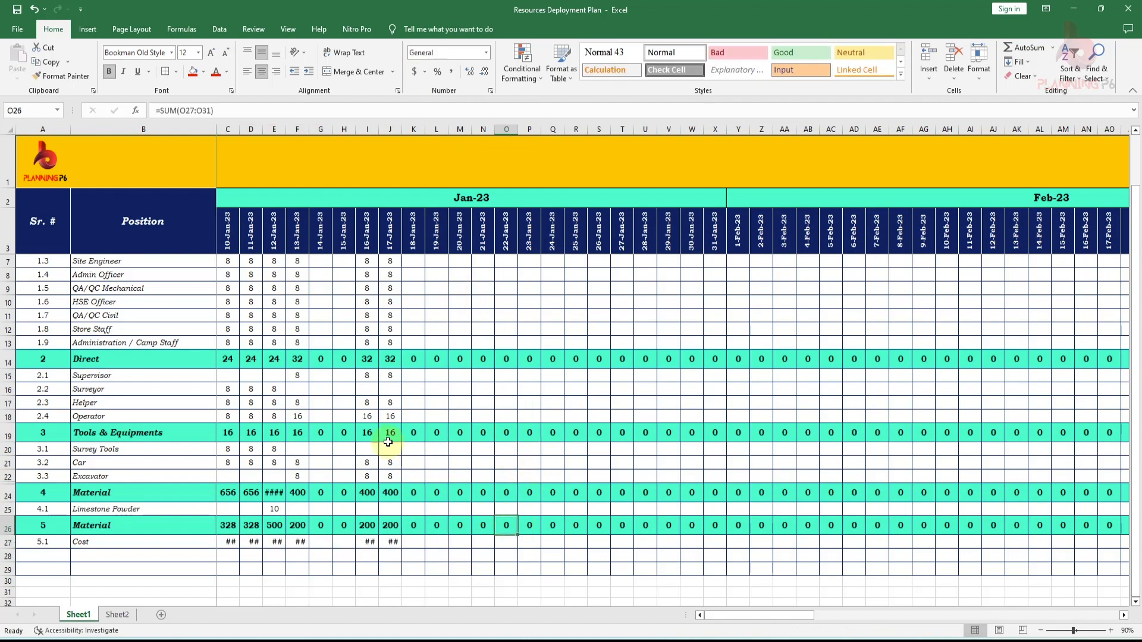
pyautogui.moveTo(234, 128)
pyautogui.mouseDown()
pyautogui.moveTo(497, 149)
pyautogui.moveTo(506, 130)
pyautogui.mouseUp()
pyautogui.moveTo(333, 127); pyautogui.dragTo(342, 126)
pyautogui.click(384, 554)
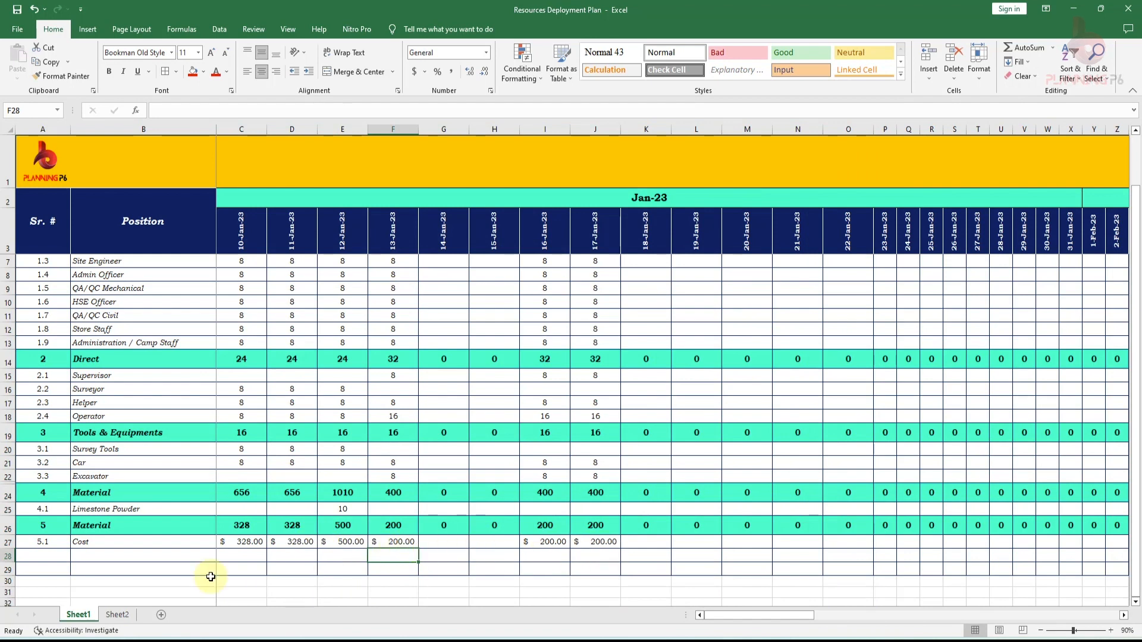
pyautogui.click(122, 541)
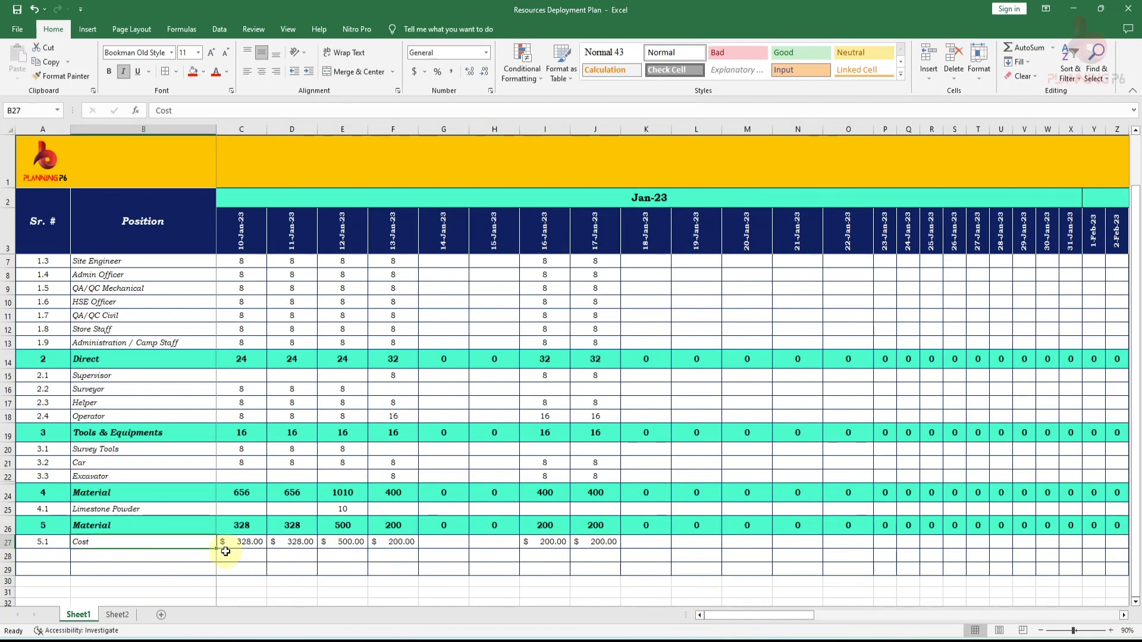